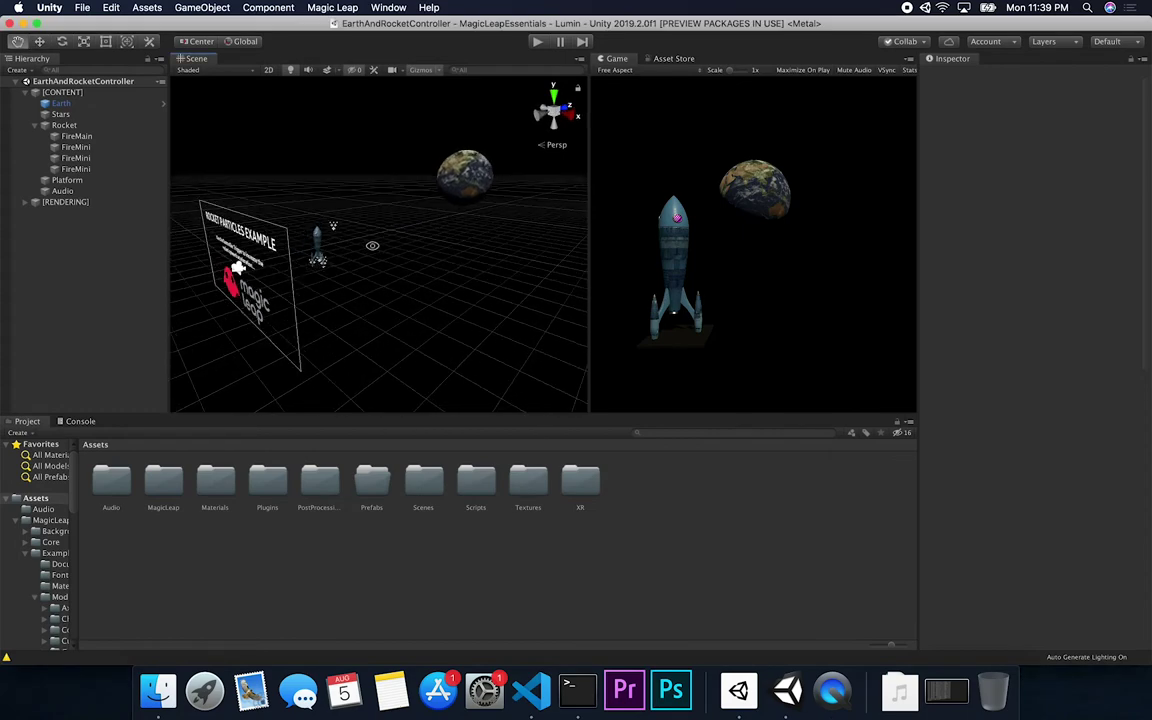
# - Select the Stars particle system, orbit the Scene view, and widen the Project folder list
pyautogui.click(340, 227)
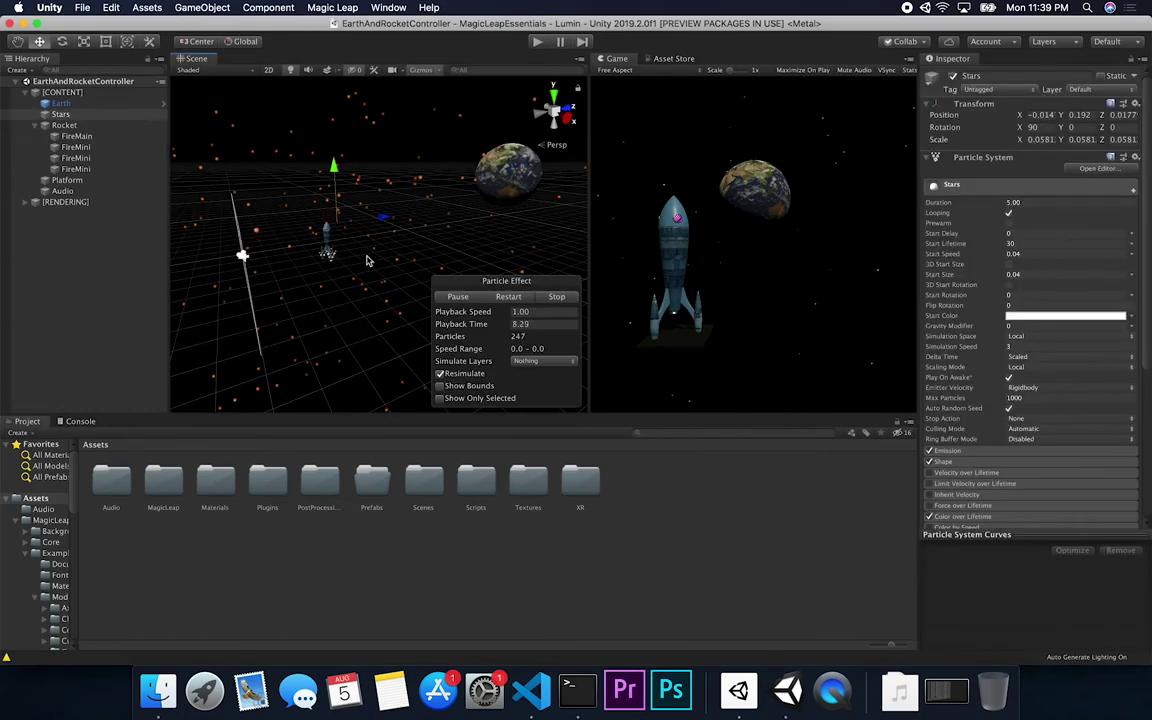
pyautogui.keyDown('alt'); pyautogui.moveTo(333, 253); pyautogui.dragTo(416, 245); pyautogui.keyUp('alt')
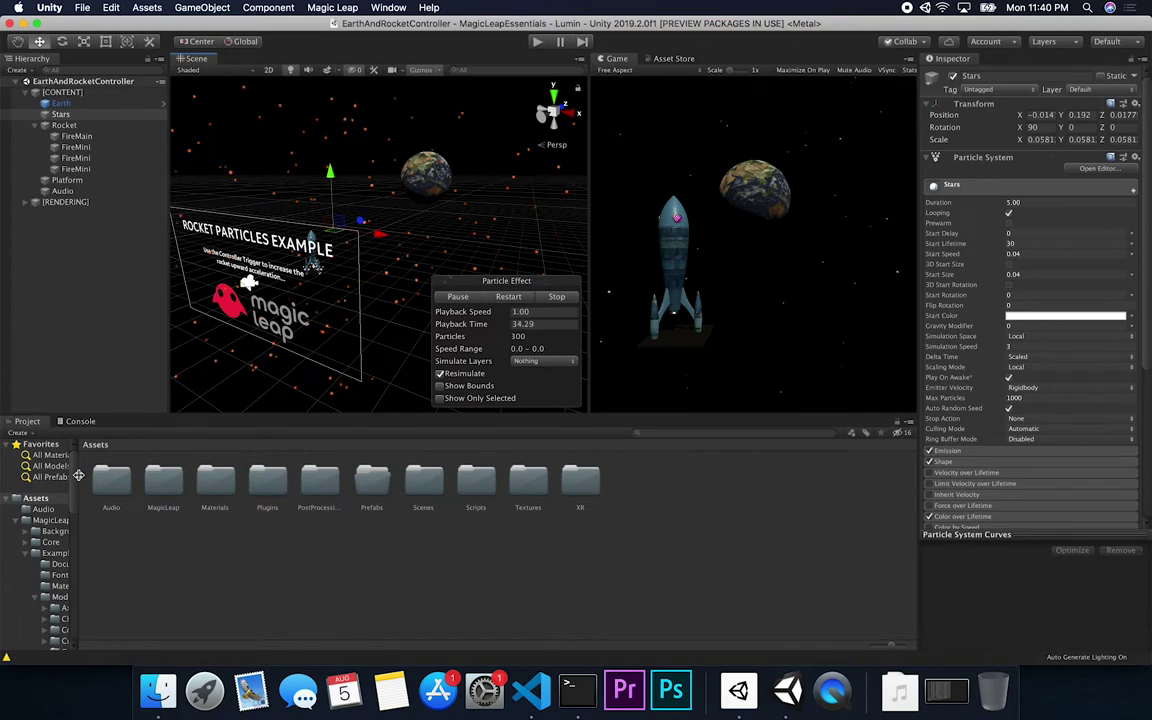
pyautogui.moveTo(77, 432); pyautogui.dragTo(182, 436)
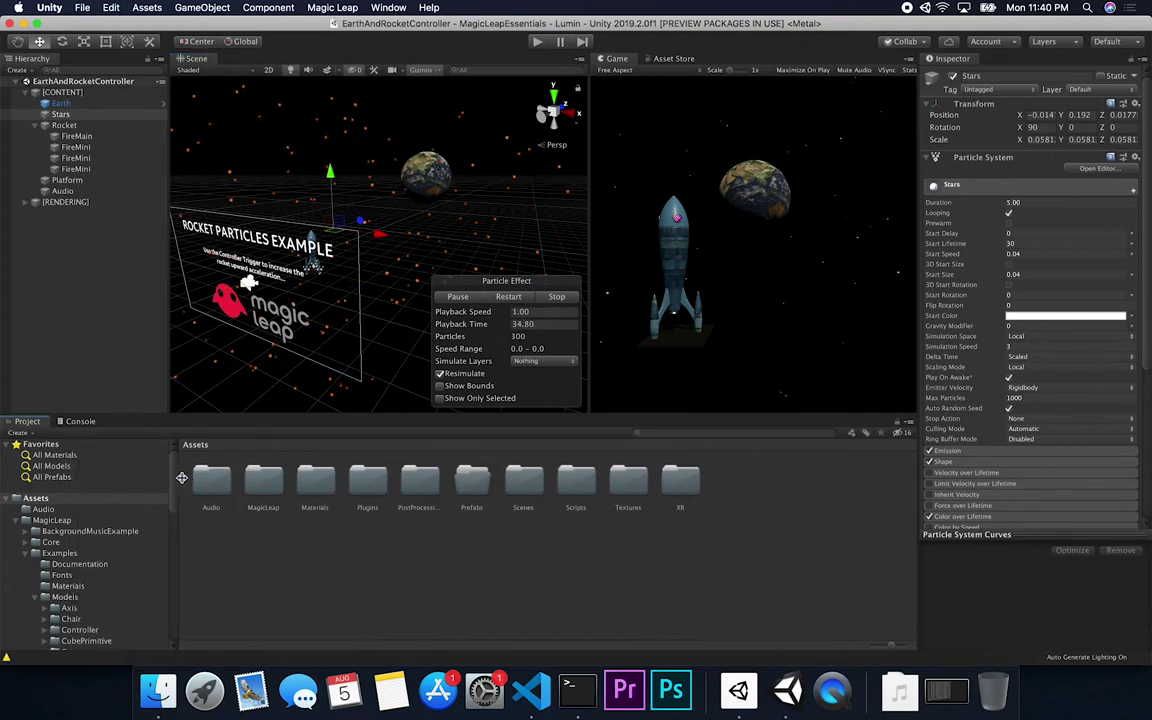
# - Collapse MagicLeap and open the EarthRotating scene from the Scenes folder
pyautogui.click(17, 521)
pyautogui.click(44, 586)
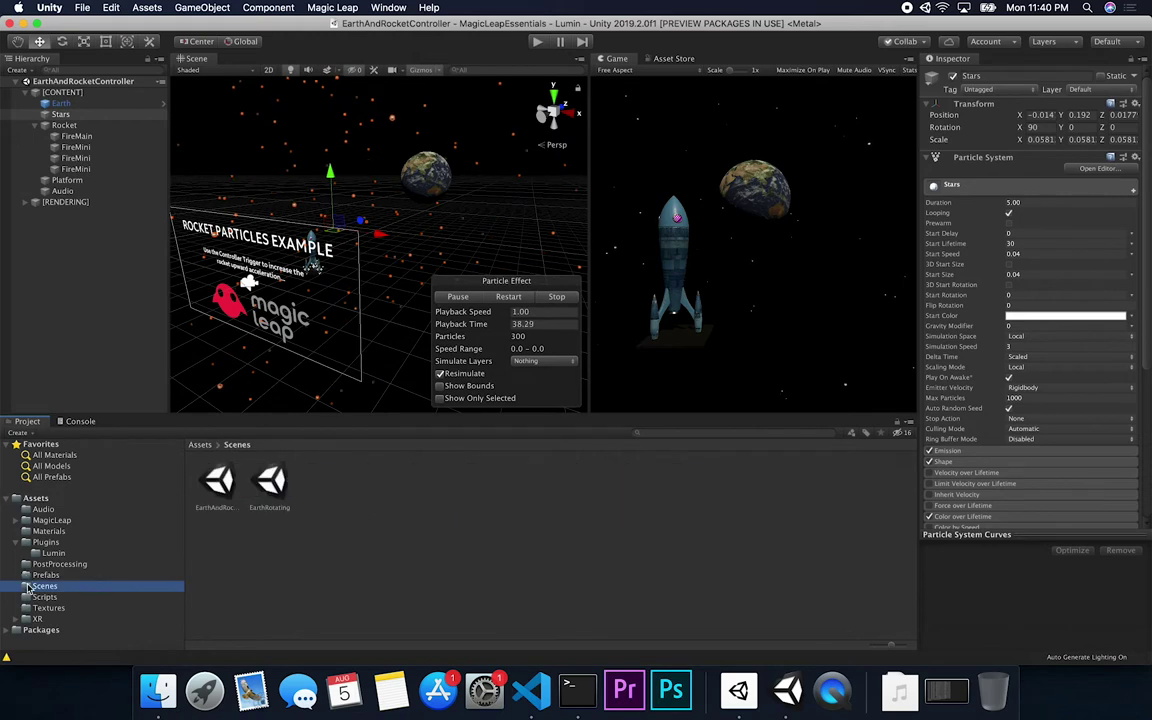
pyautogui.doubleClick(268, 482)
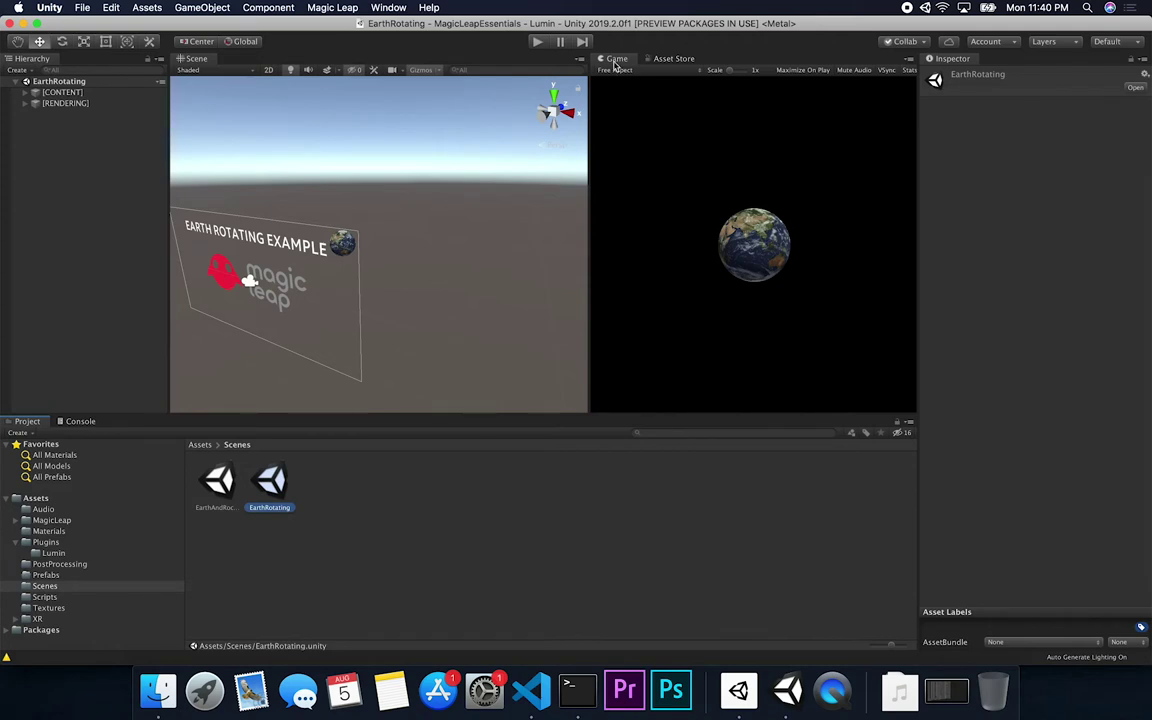
# - Run the EarthRotating scene briefly, stop it, and reopen EarthAndRocketController from Assets/Scenes
pyautogui.click(494, 51)
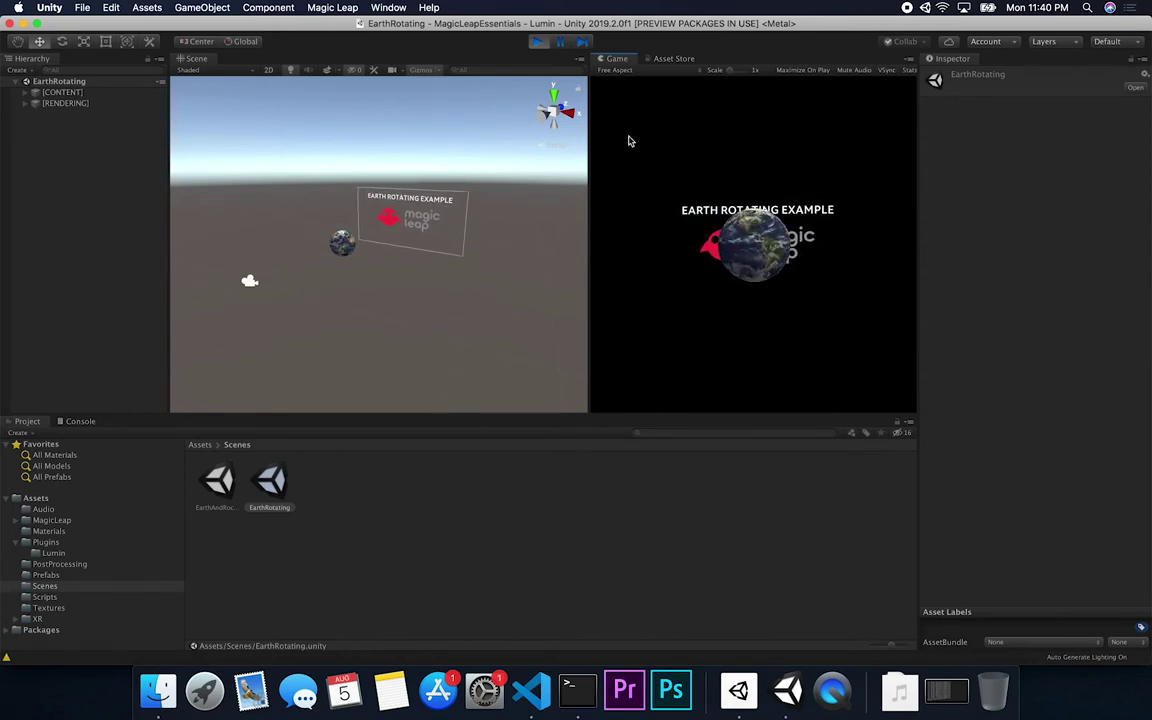
pyautogui.click(538, 41)
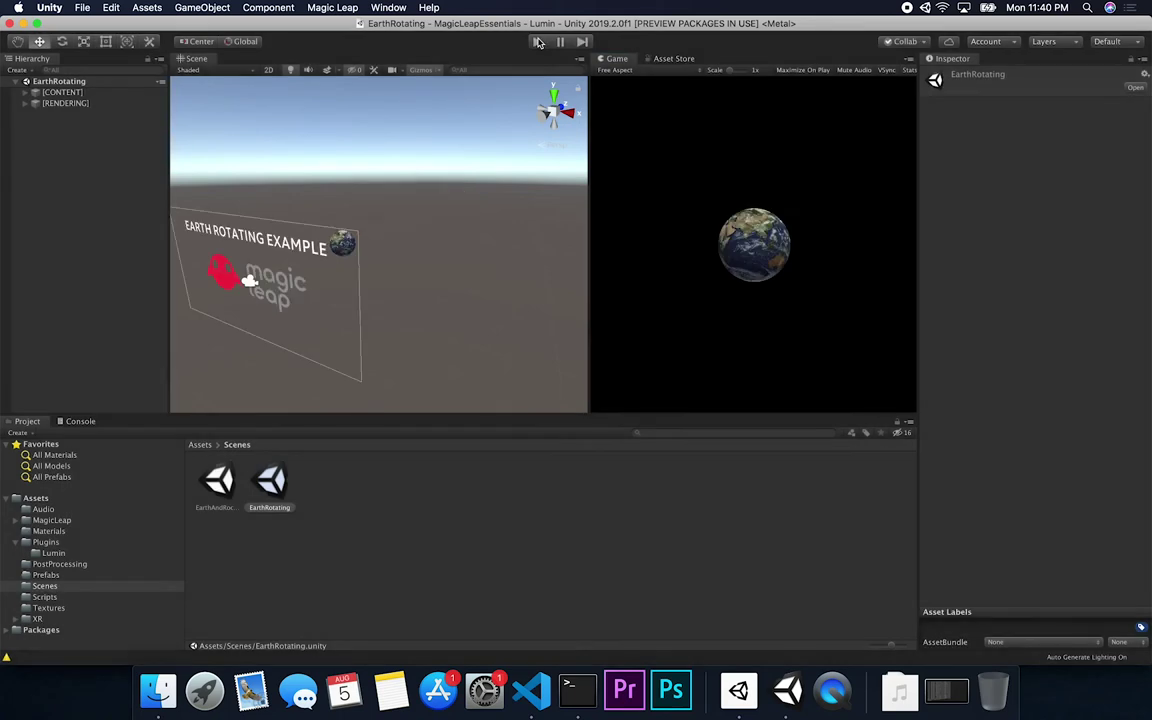
pyautogui.click(212, 506)
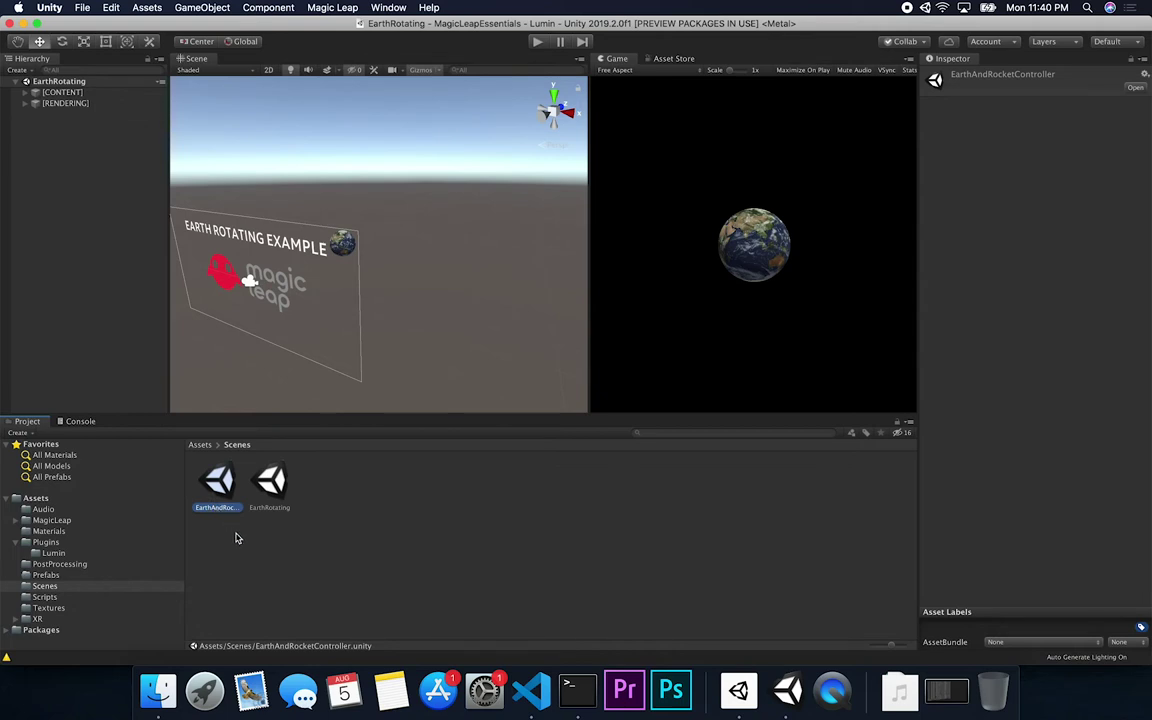
pyautogui.doubleClick(219, 480)
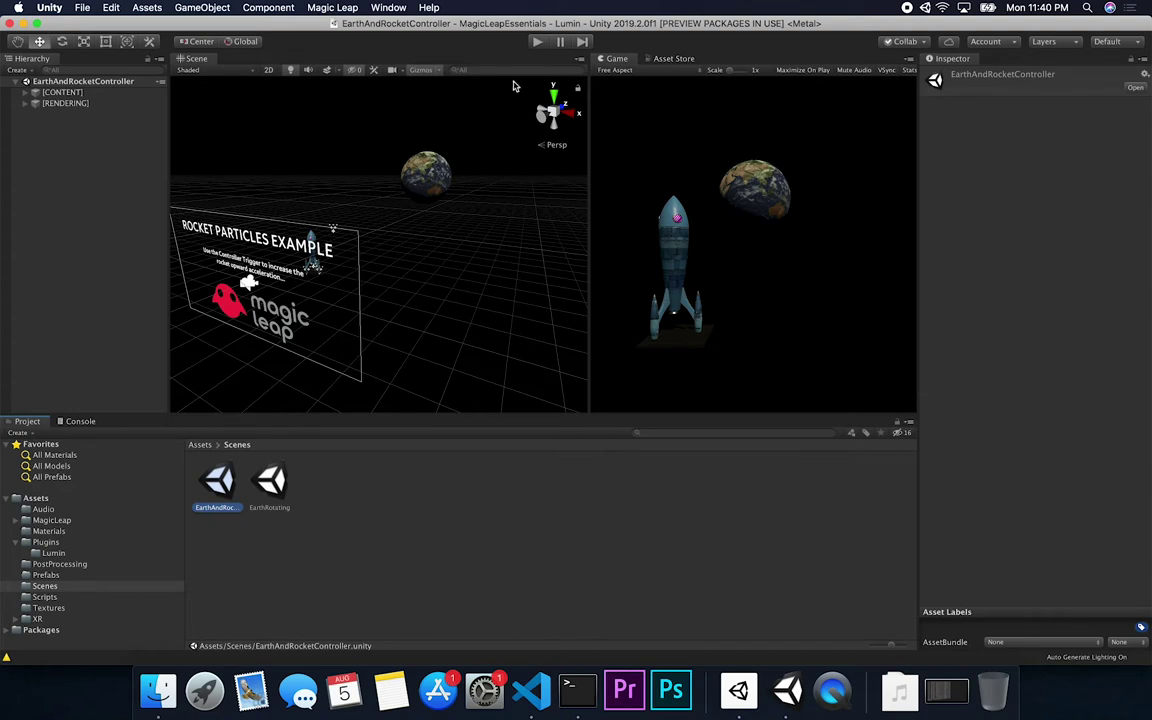
# - Enter Play mode to run the EarthAndRocketController scene
pyautogui.click(538, 43)
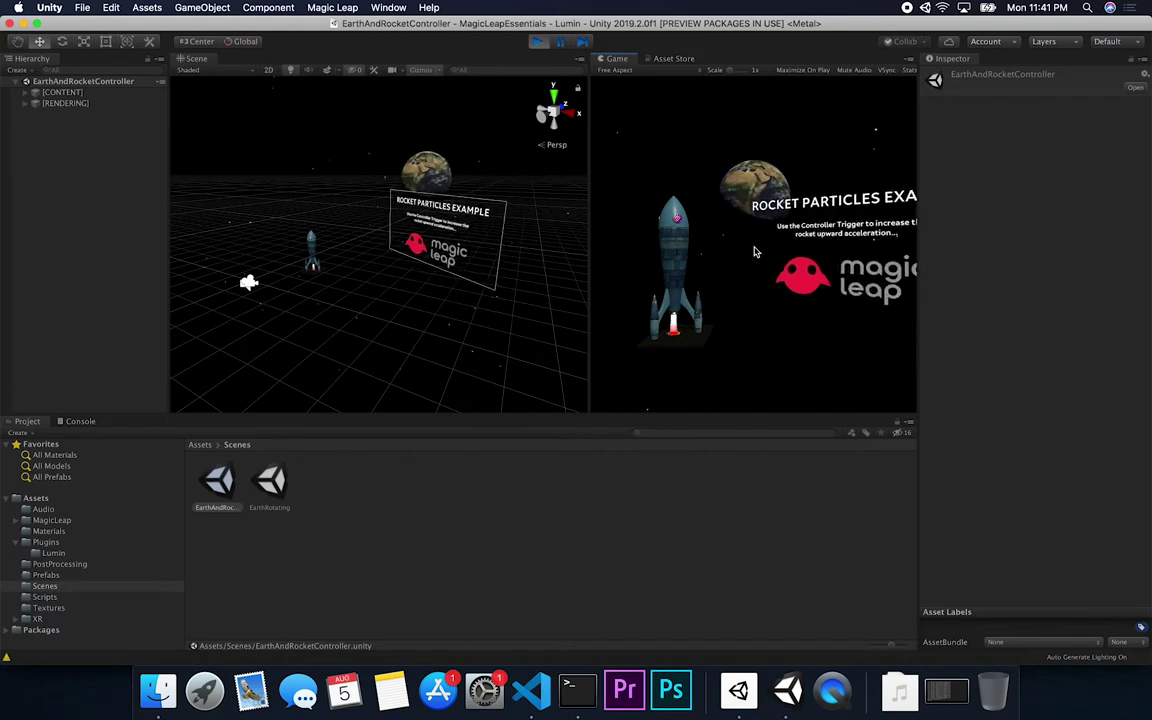
# - Mute the game audio, zoom the Scene view, and fire the rocket's thrust so it lifts off
pyautogui.click(853, 70)
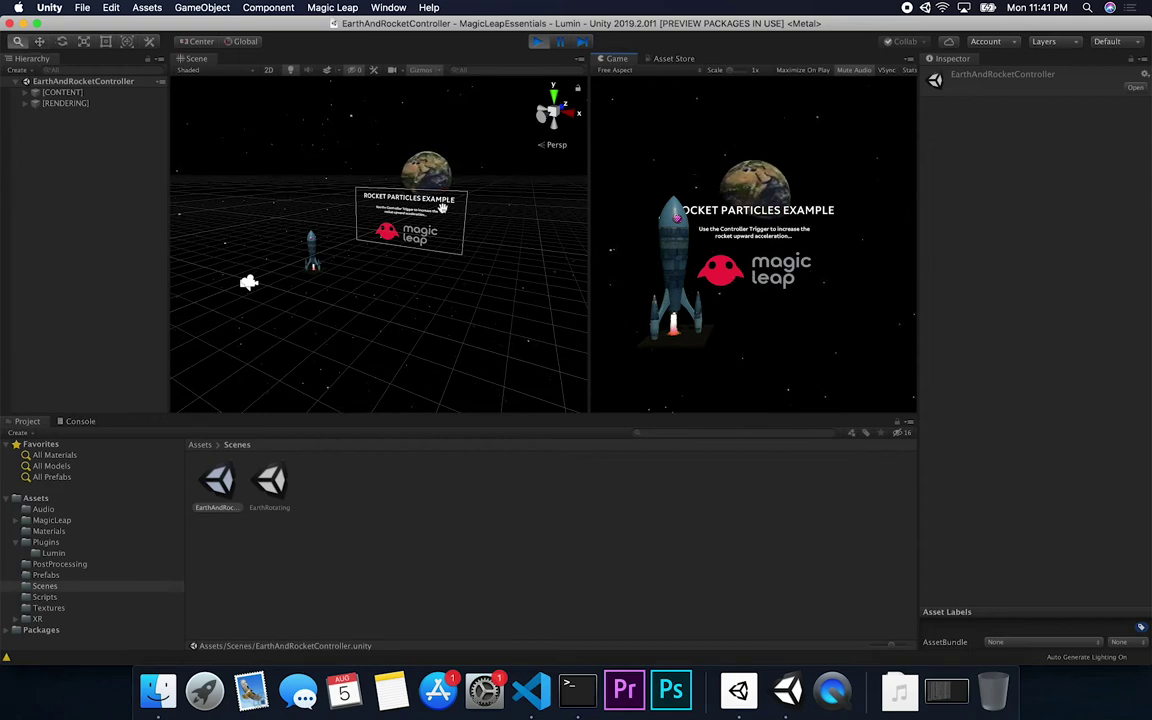
pyautogui.scroll(5, 450, 215)
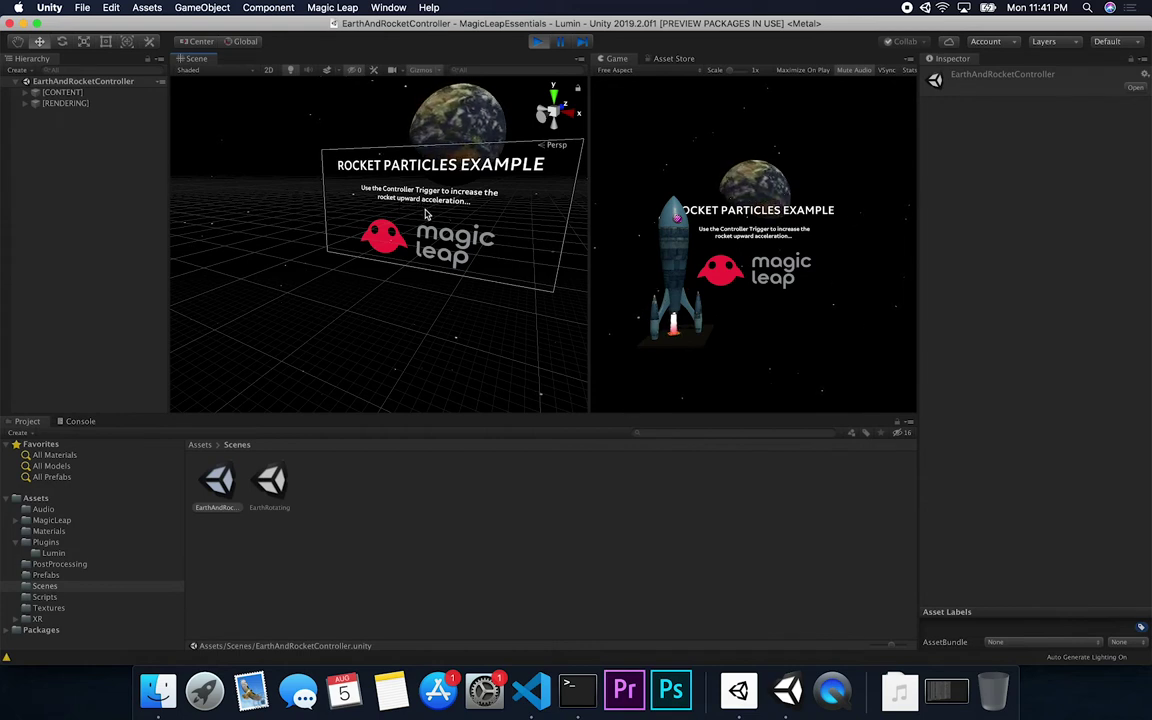
pyautogui.scroll(-3, 440, 228)
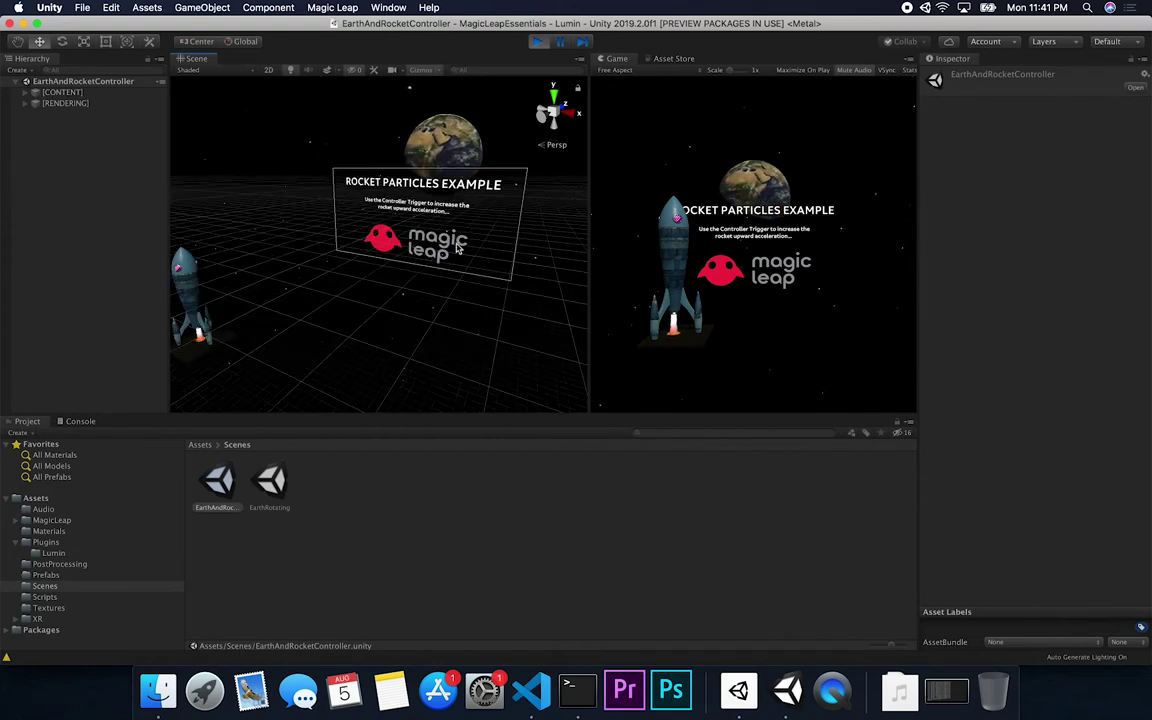
pyautogui.scroll(-2, 415, 225)
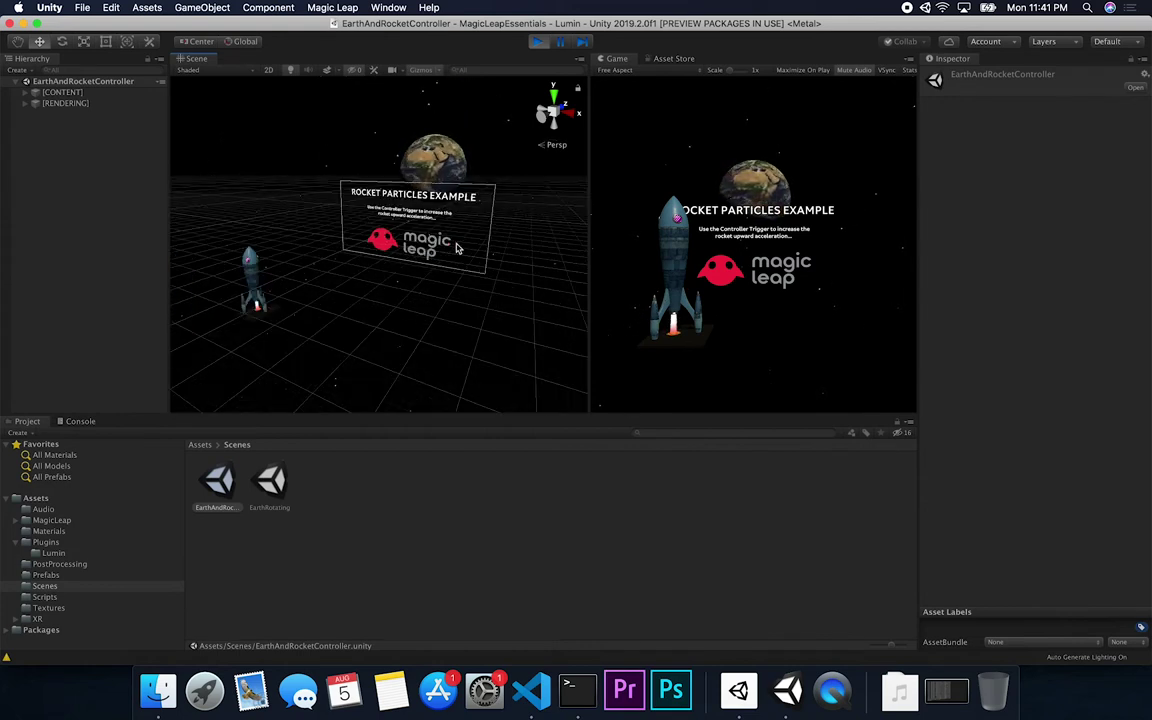
pyautogui.click(709, 298)
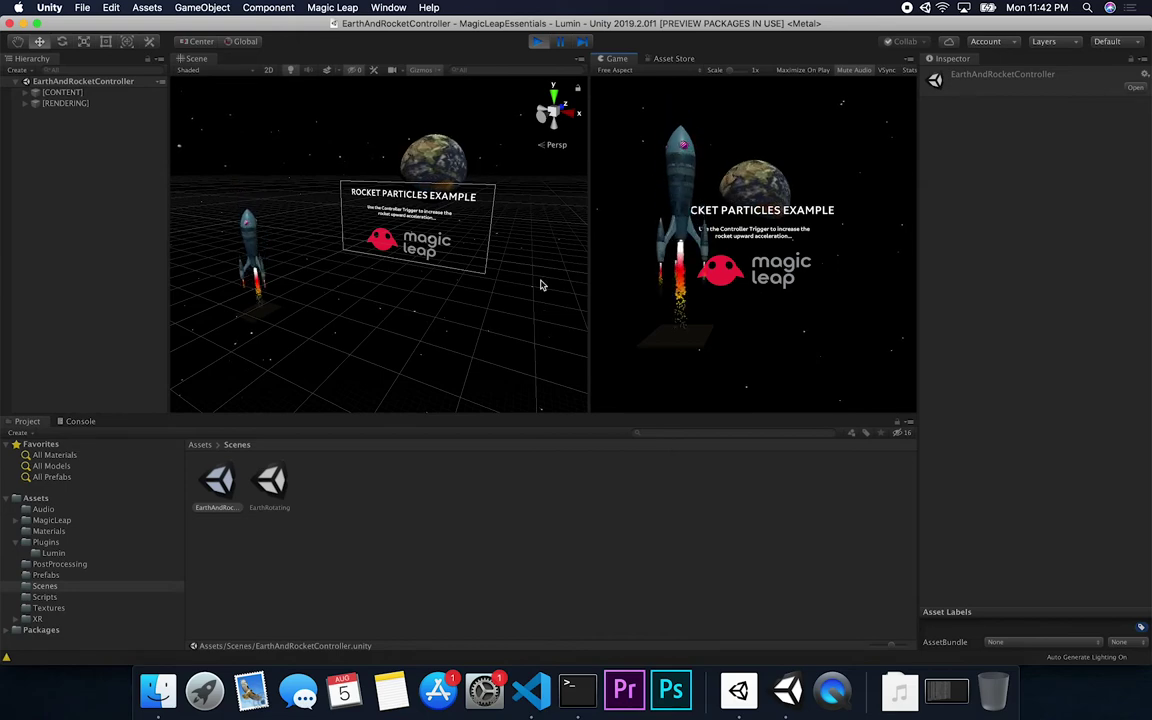
# - Zoom in and orbit the Scene view around the rocket
pyautogui.scroll(3, 347, 283)
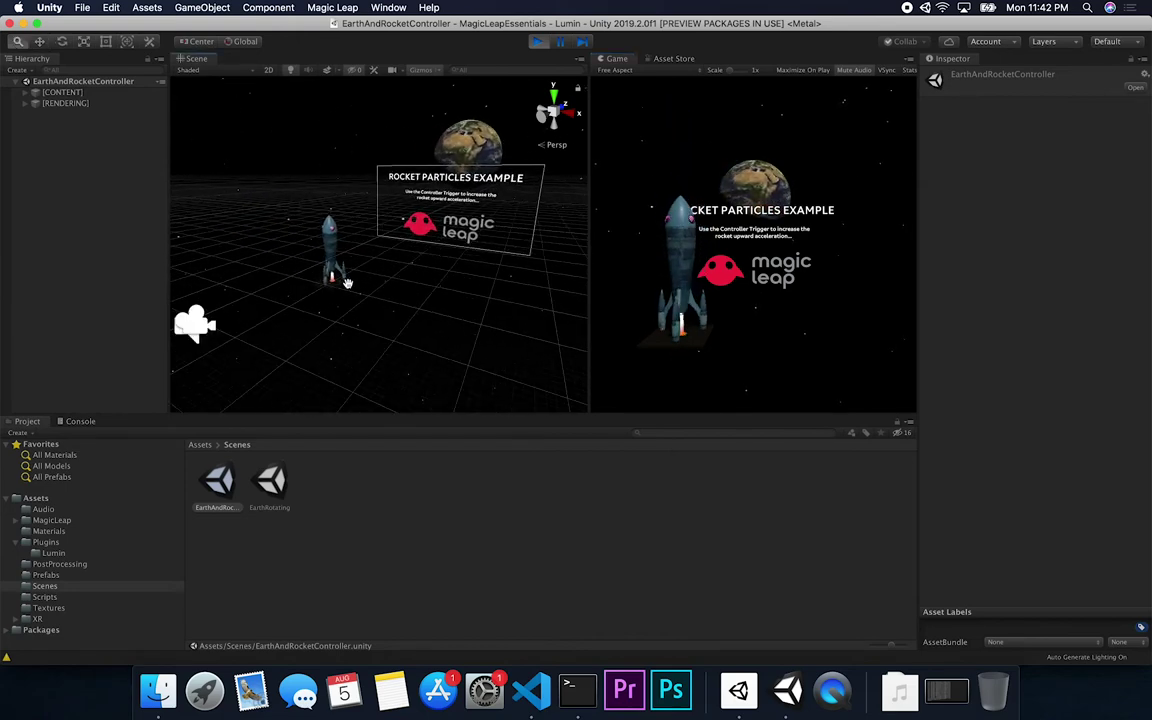
pyautogui.scroll(5, 347, 283)
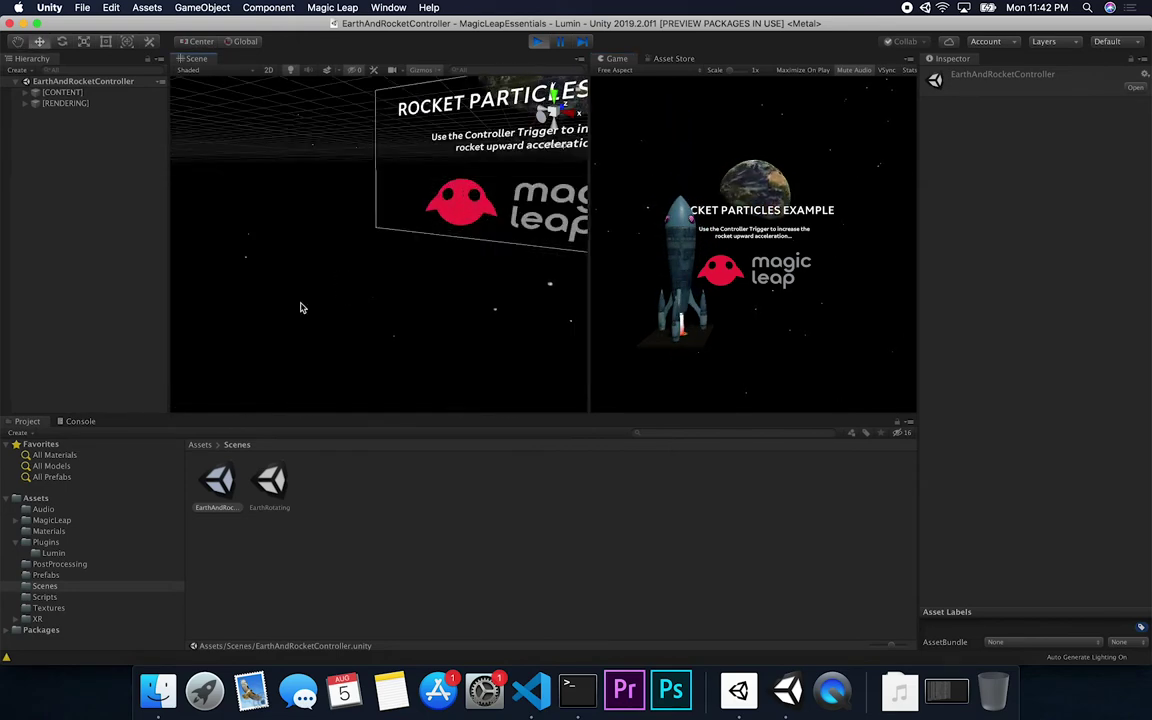
pyautogui.keyDown('alt'); pyautogui.moveTo(297, 310); pyautogui.dragTo(373, 265); pyautogui.keyUp('alt')
# - Frame the Platform under the rocket, orbit and pan for a full view, then exit Play mode
pyautogui.click(380, 249)
pyautogui.press('f')
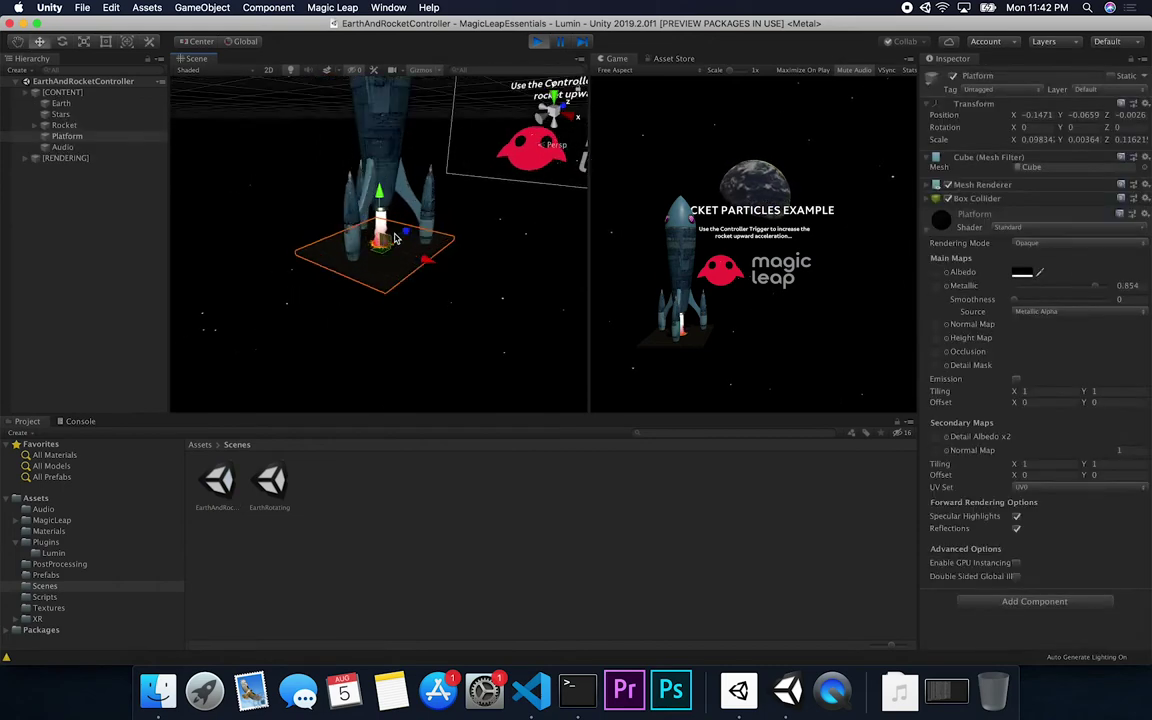
pyautogui.keyDown('alt'); pyautogui.moveTo(440, 232); pyautogui.dragTo(316, 211); pyautogui.keyUp('alt')
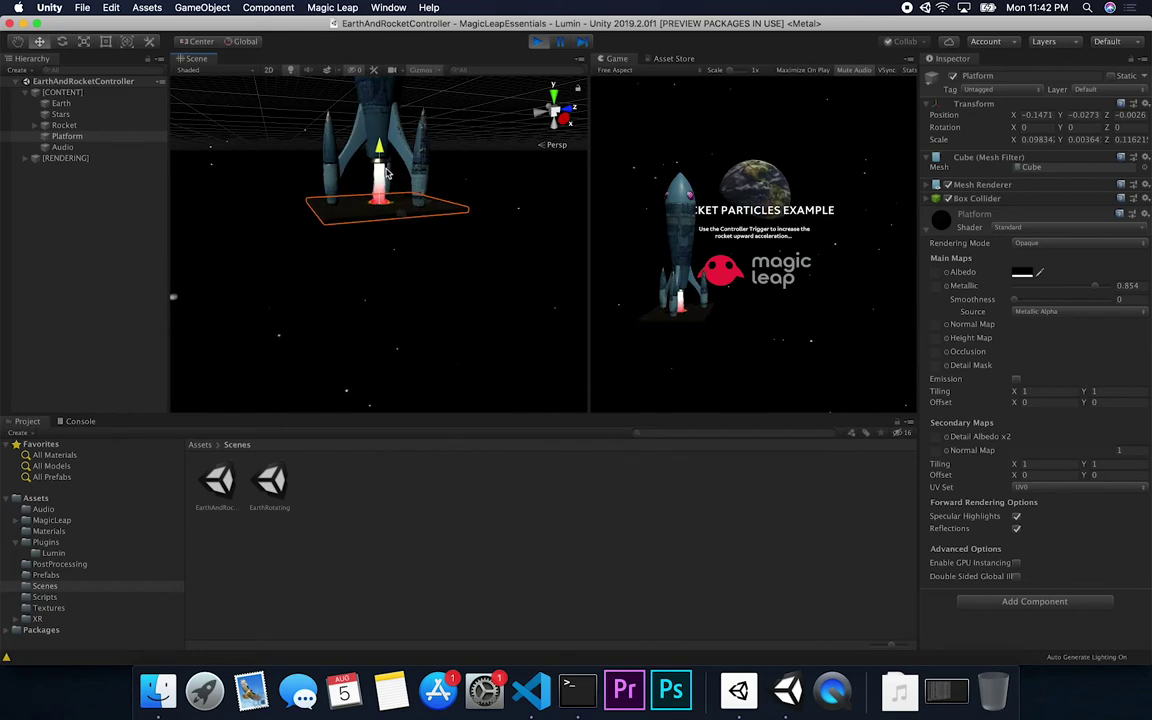
pyautogui.moveTo(357, 180)
pyautogui.mouseDown(button='middle')
pyautogui.moveTo(370, 208)
pyautogui.moveTo(366, 180)
pyautogui.mouseUp(button='middle')
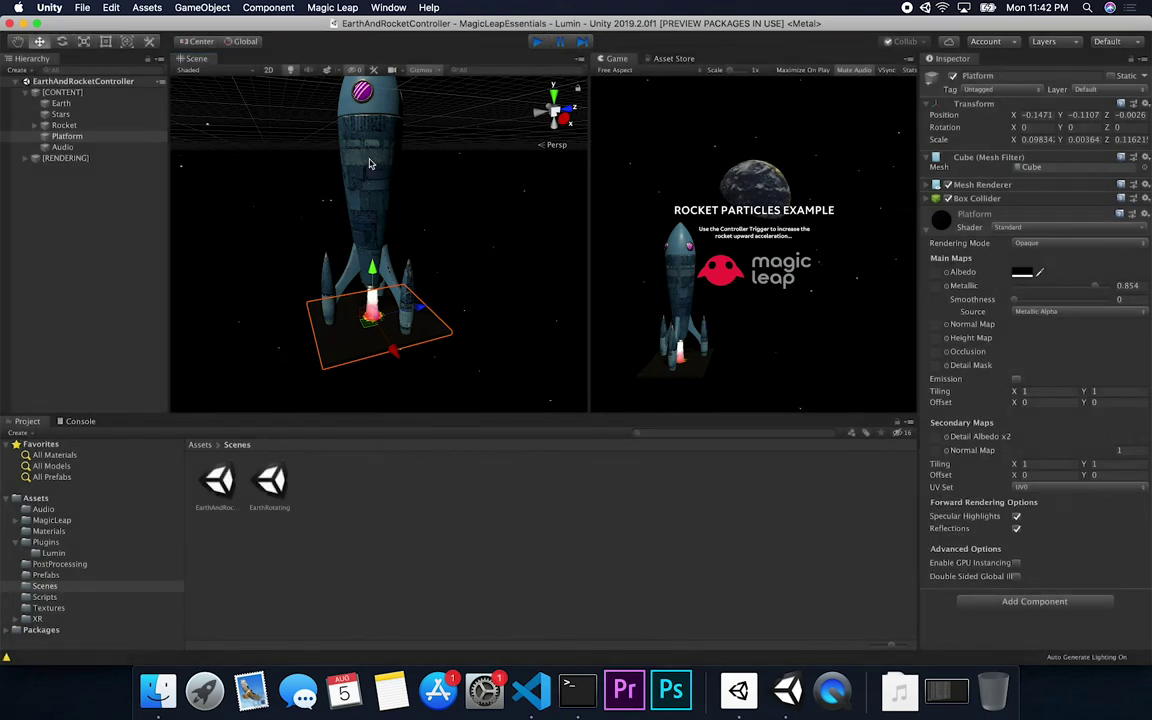
pyautogui.press('super+p')
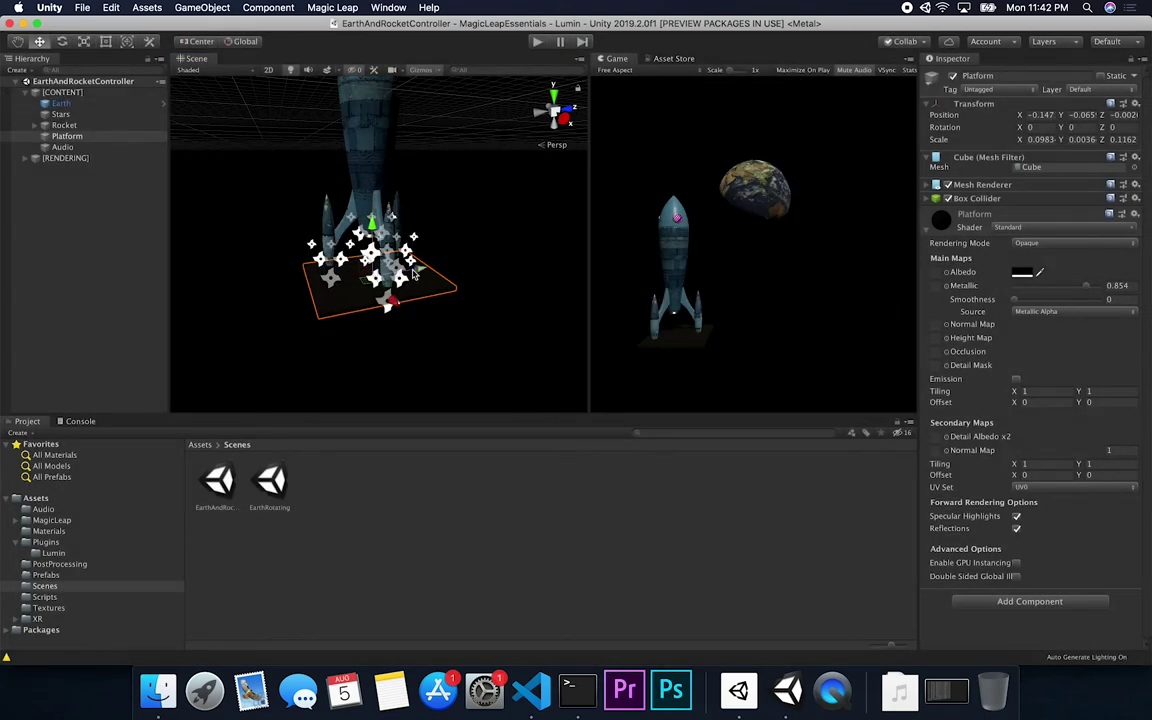
pyautogui.press('super+Tab')
pyautogui.press('super+Tab')
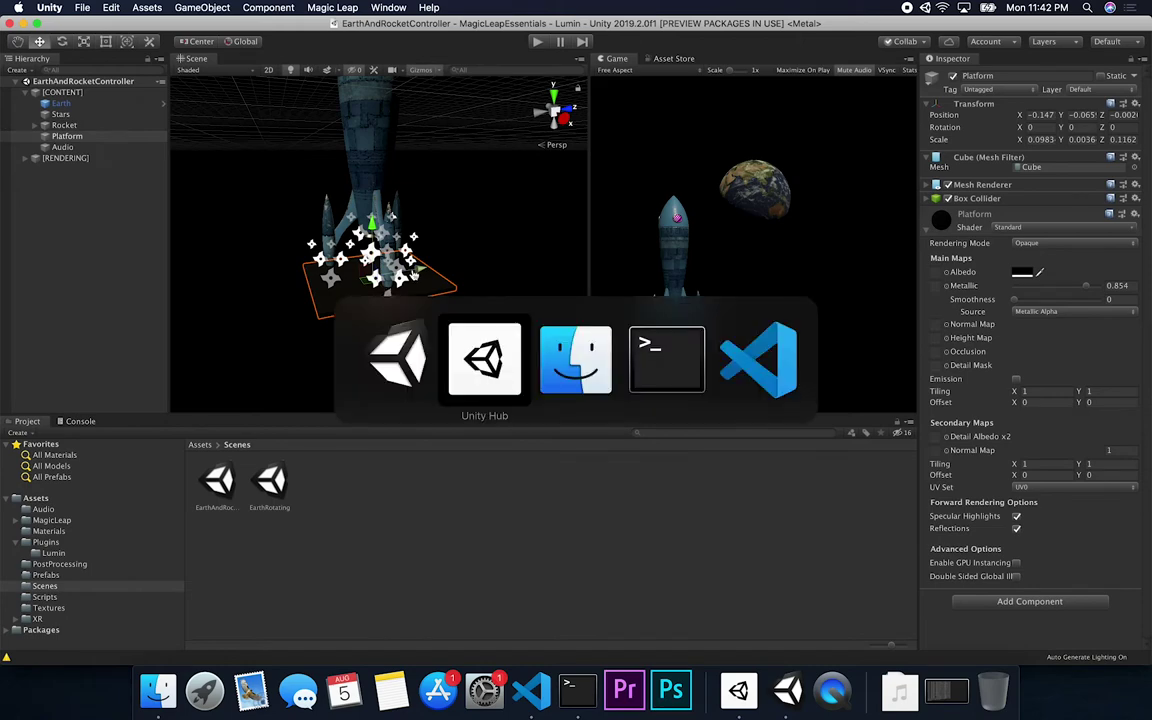
# - Select Demo.mp4 in the Desktop folder and preview it with Quick Look
pyautogui.moveTo(475, 280); pyautogui.dragTo(385, 268)
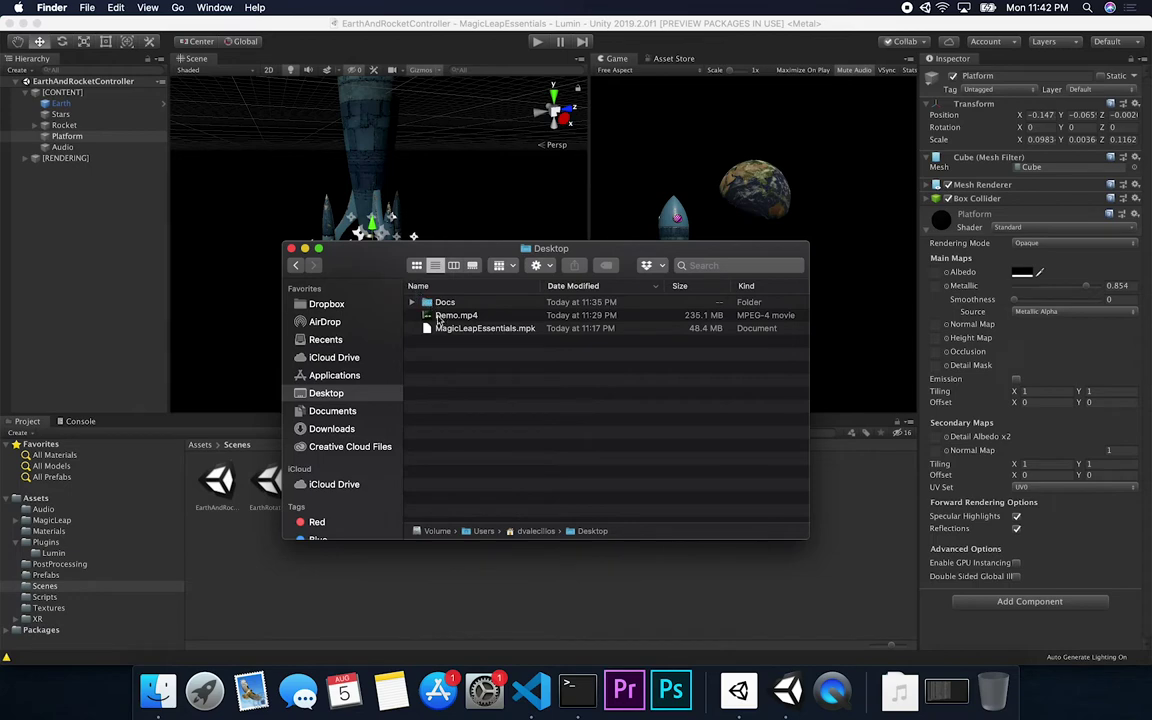
pyautogui.click(482, 316)
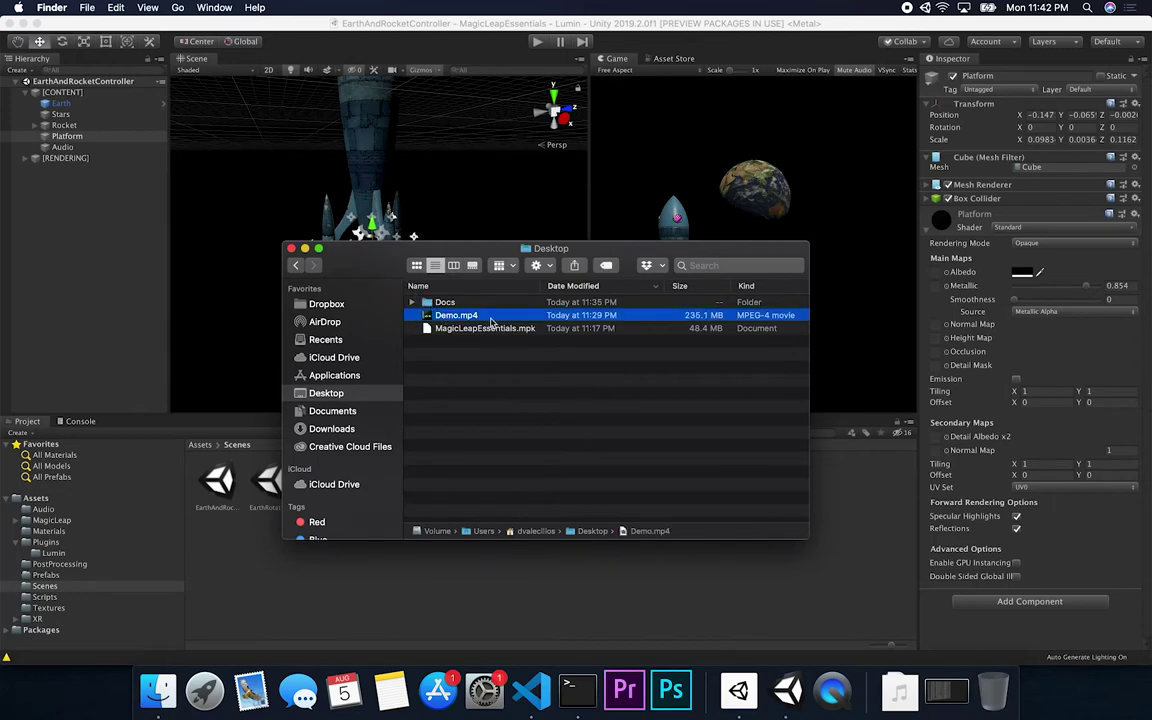
pyautogui.press('space')
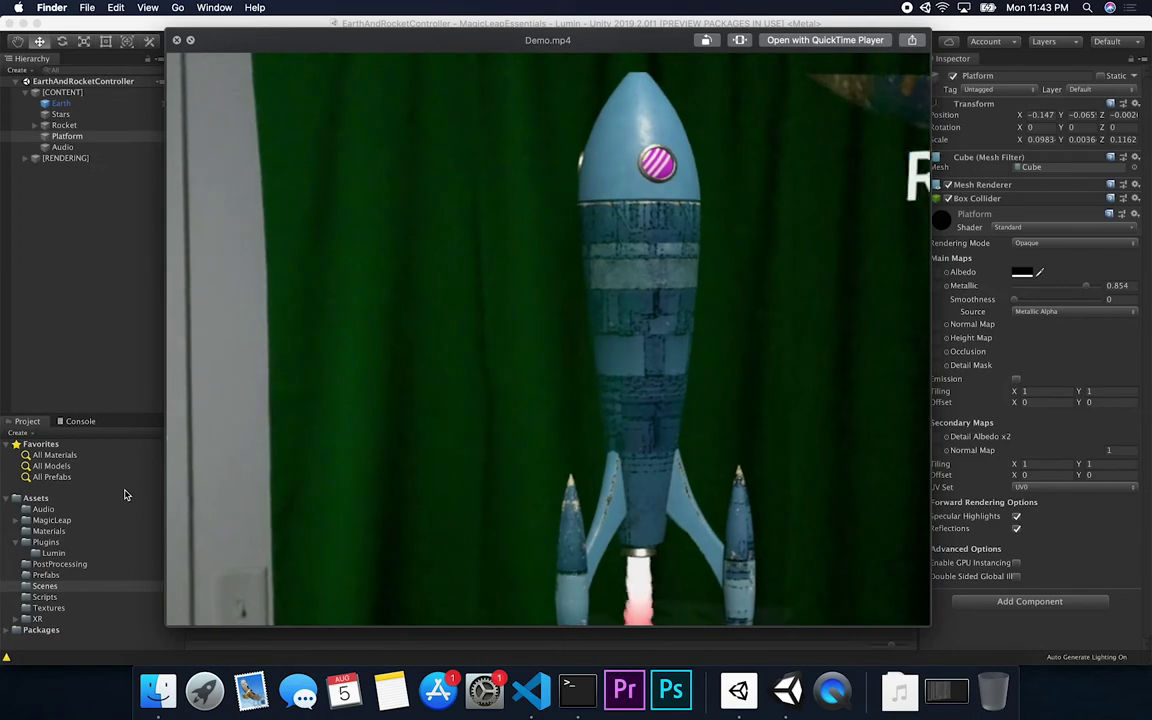
# - Scrub the Demo.mp4 preview forward to around 00:42
pyautogui.moveTo(913, 614)
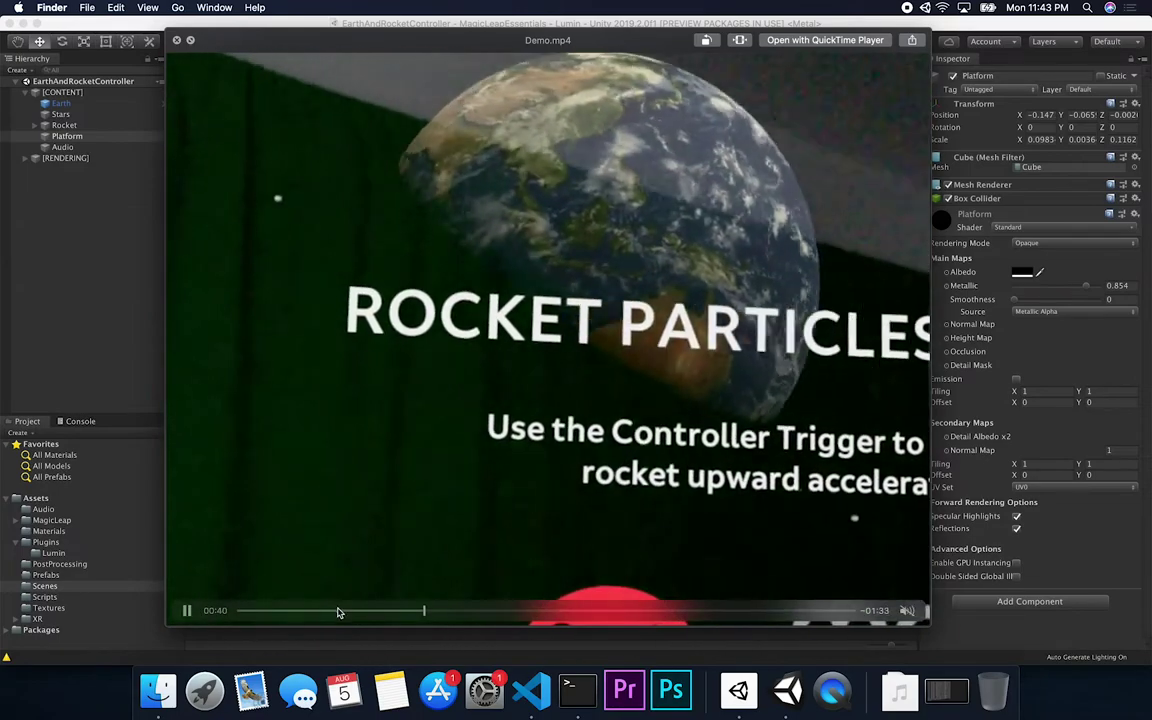
pyautogui.moveTo(337, 612)
pyautogui.mouseDown()
pyautogui.moveTo(286, 622)
pyautogui.moveTo(319, 622)
pyautogui.mouseUp()
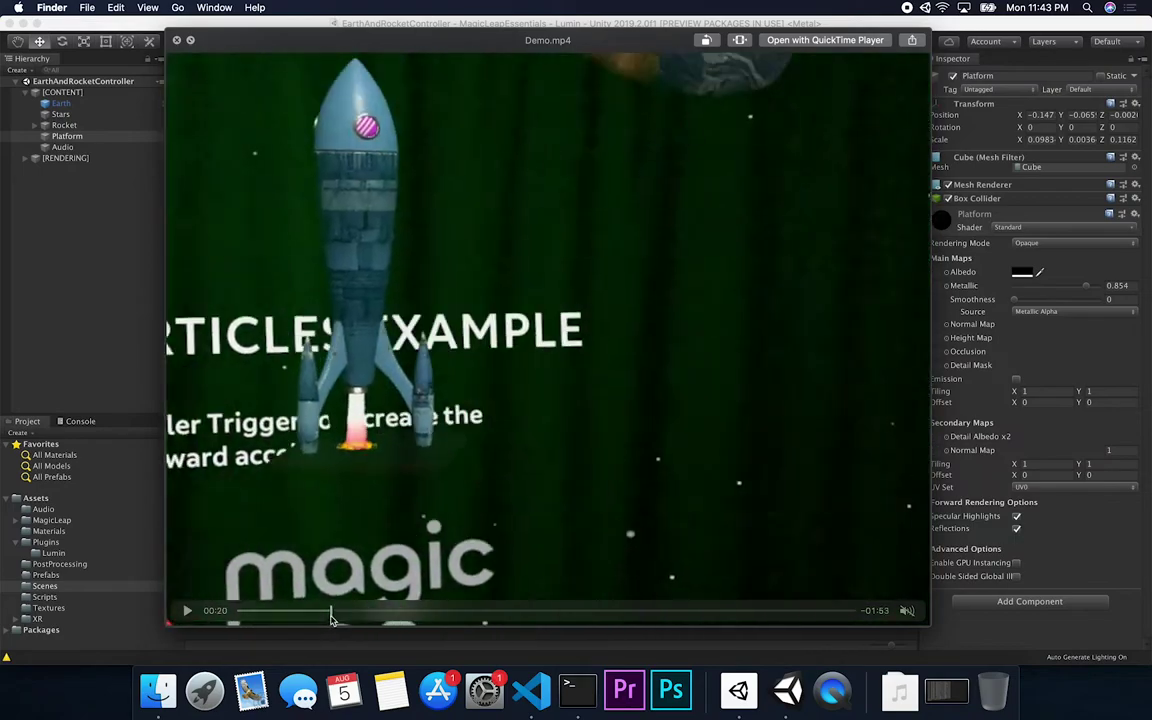
pyautogui.moveTo(333, 620); pyautogui.dragTo(340, 620)
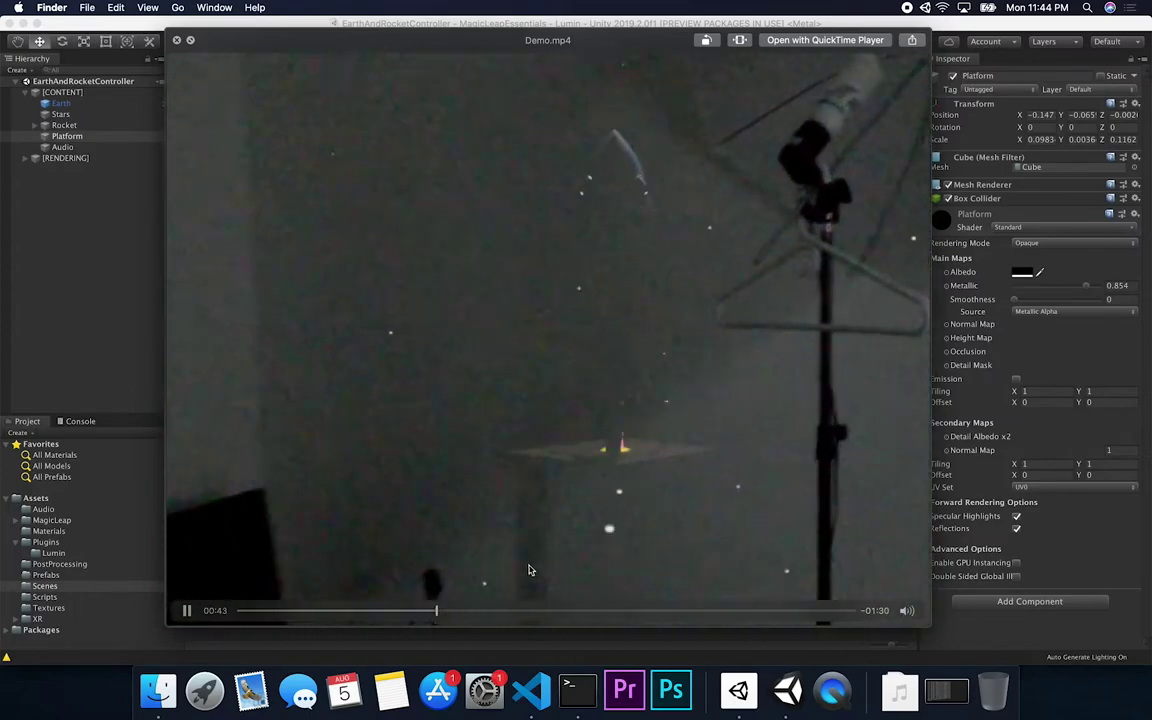
# - Scrub the video ahead past 00:50 and 01:18 to 01:36, then close the preview
pyautogui.moveTo(436, 610); pyautogui.dragTo(538, 614)
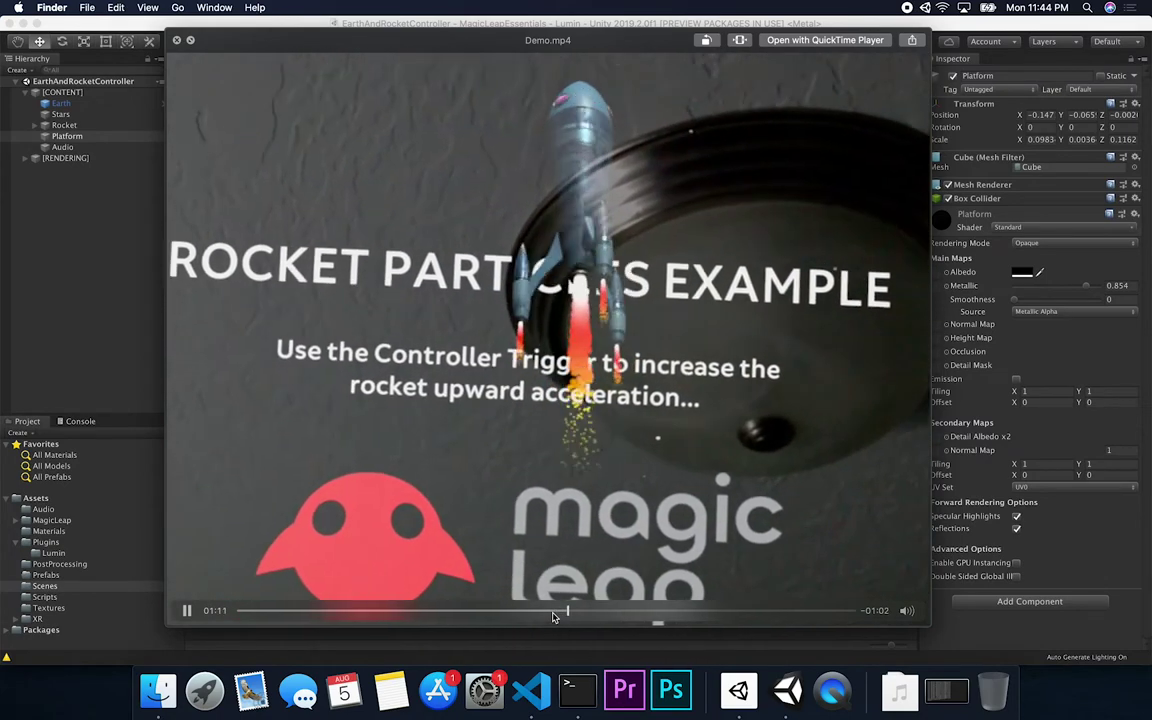
pyautogui.moveTo(553, 617); pyautogui.dragTo(679, 620)
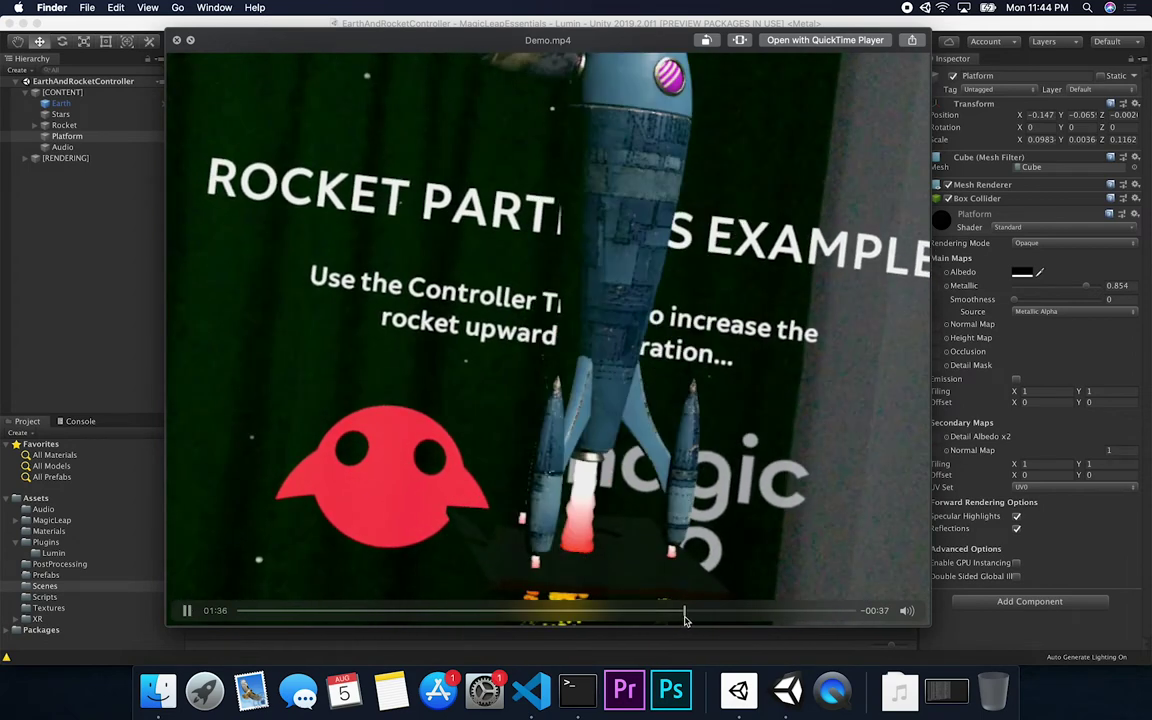
pyautogui.click(176, 40)
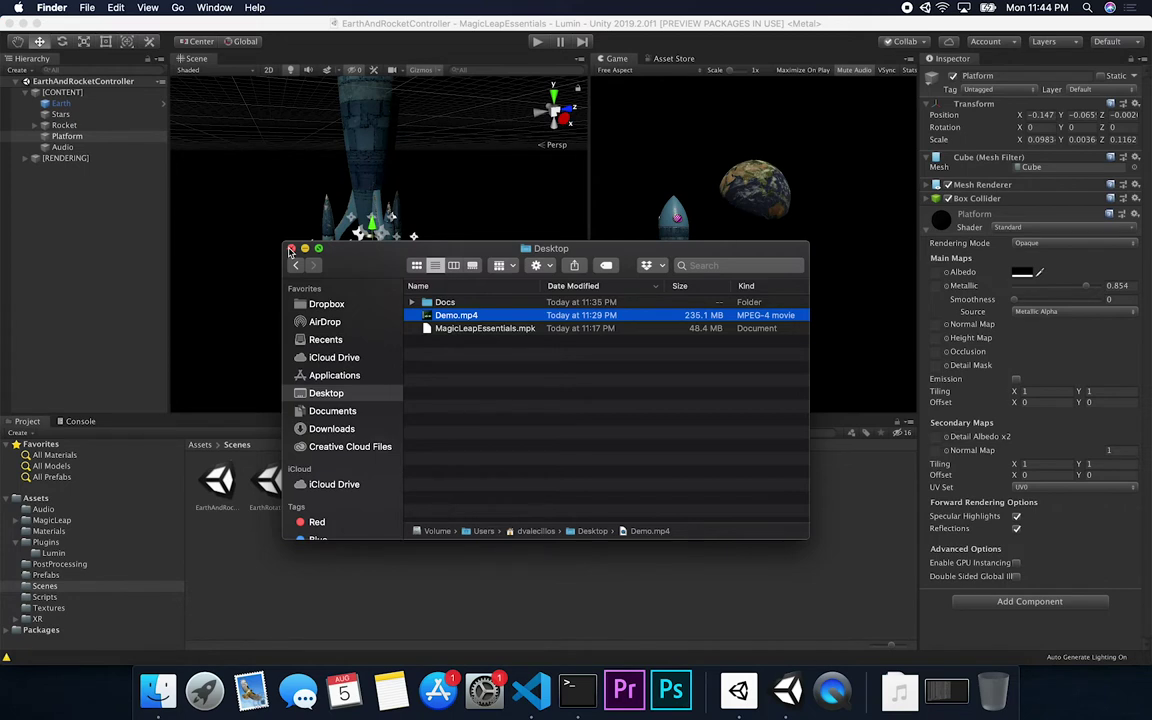
# - Close the Desktop Finder window, return to Unity, and frame Earth from the expanded [CONTENT] group
pyautogui.click(291, 248)
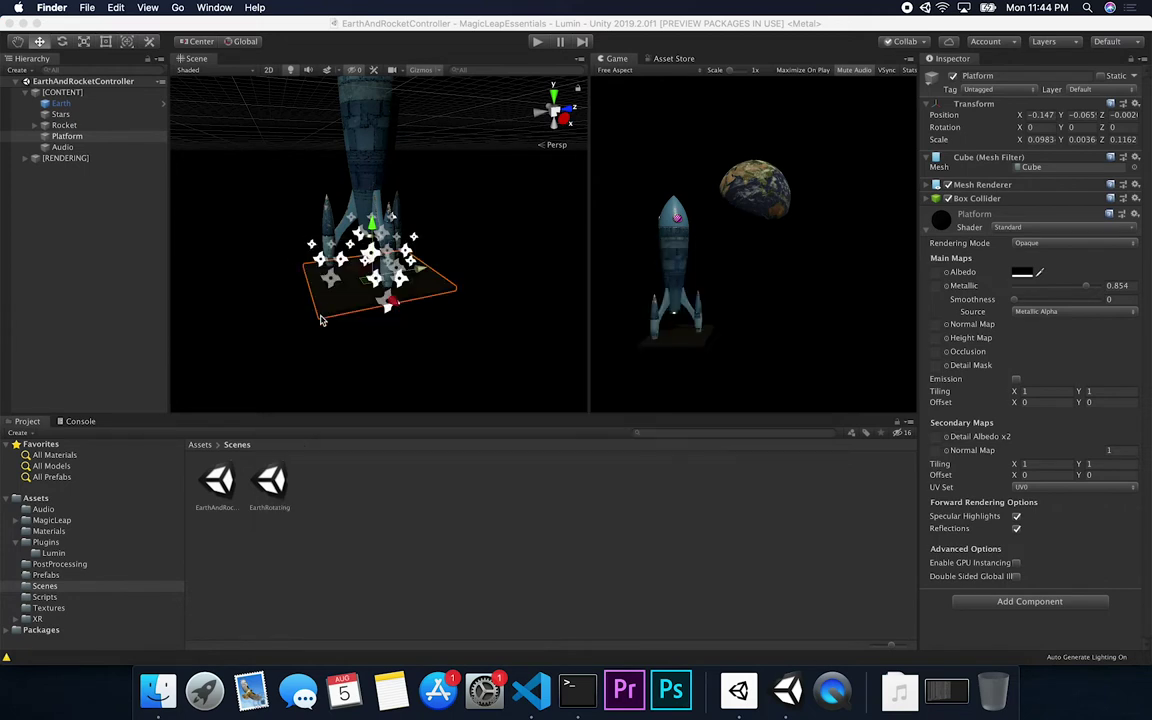
pyautogui.click(42, 104)
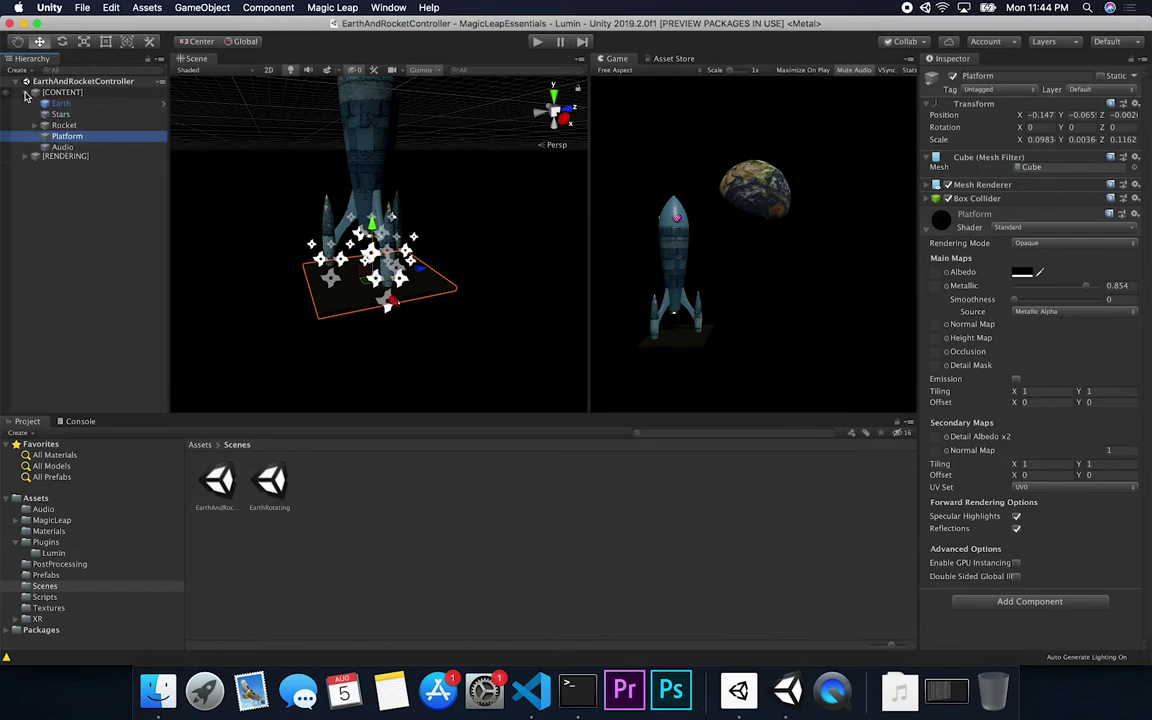
pyautogui.click(35, 92)
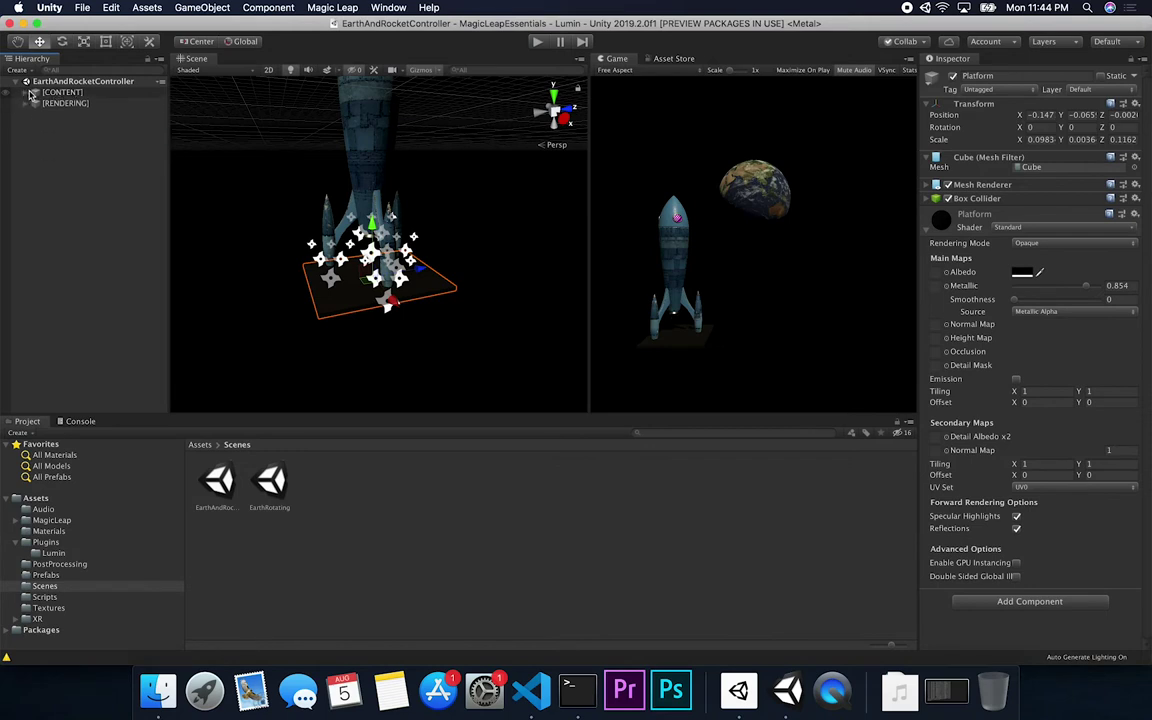
pyautogui.click(50, 92)
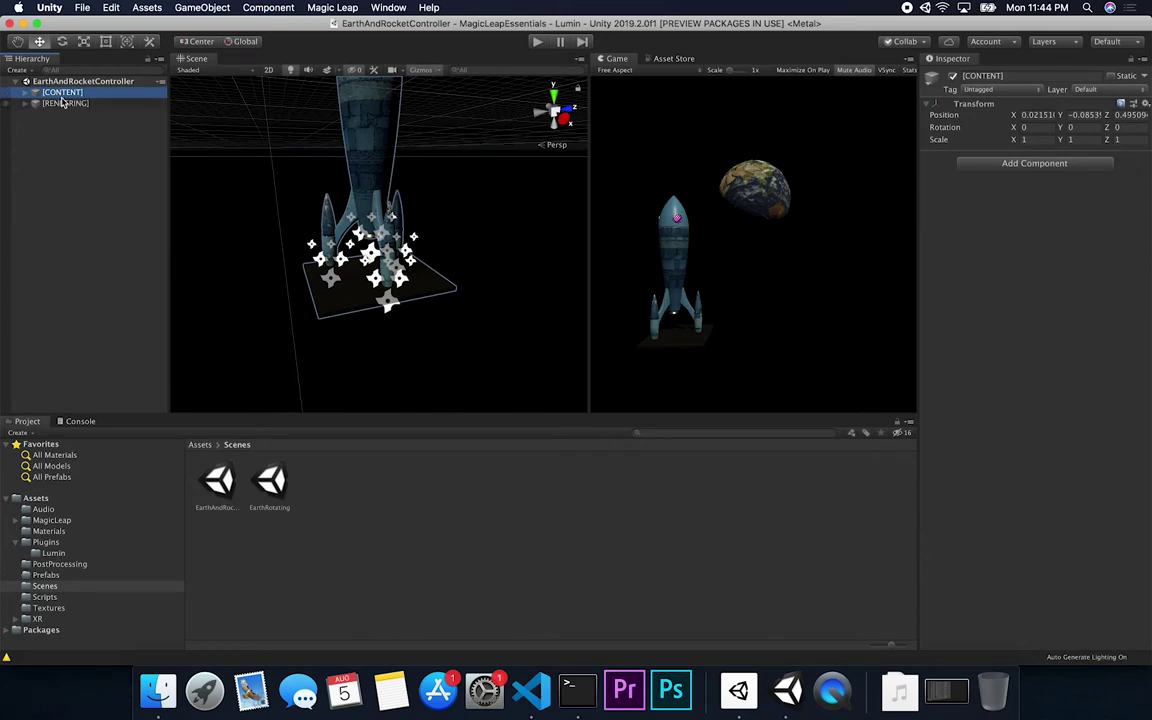
pyautogui.click(62, 104)
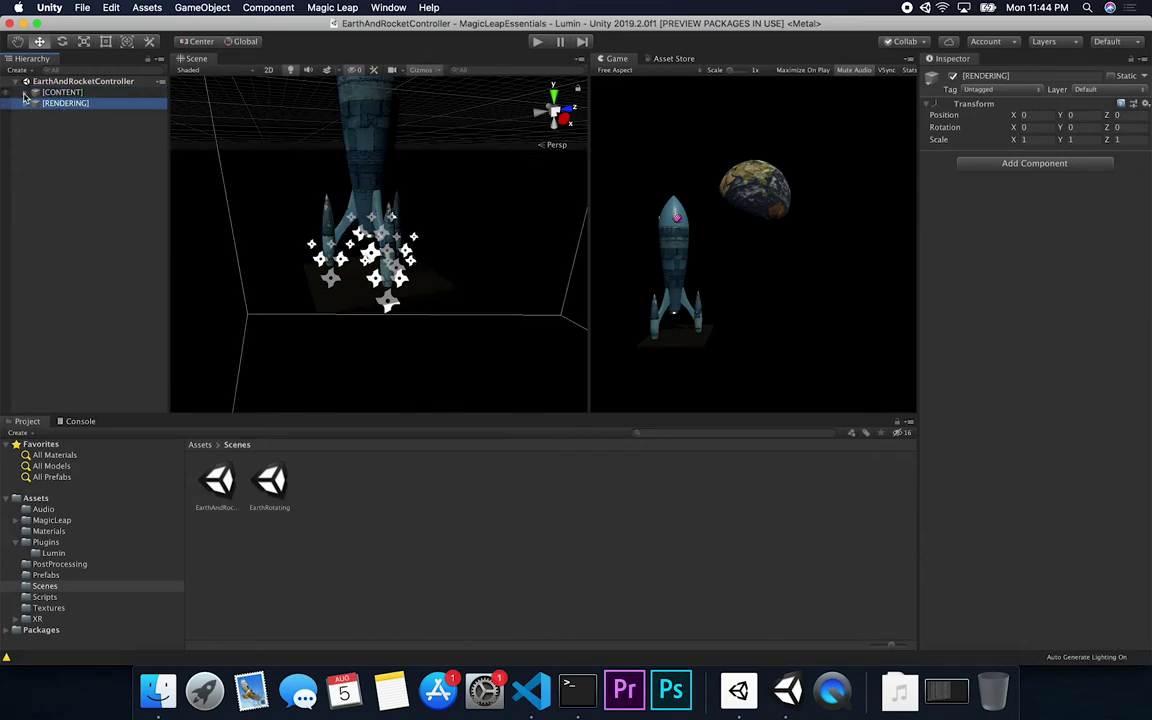
pyautogui.click(34, 92)
pyautogui.doubleClick(60, 103)
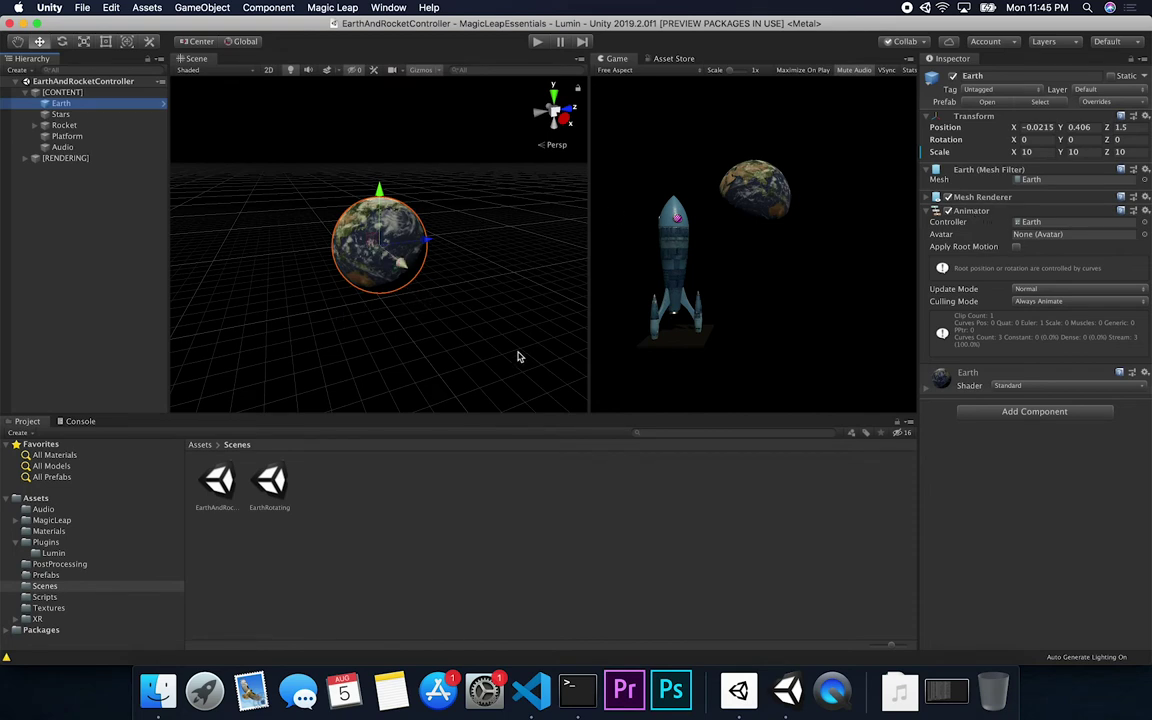
# - Select the Stars particle system and swing the scene view to show the rocket and Earth
pyautogui.click(686, 435)
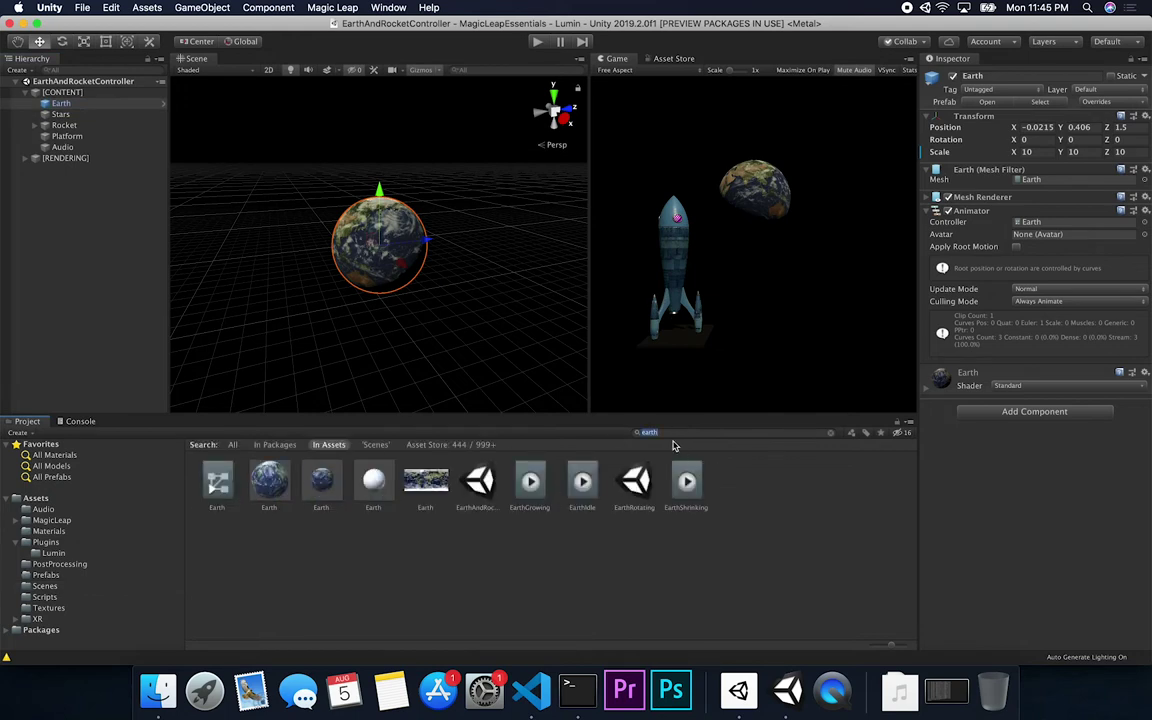
pyautogui.press('Escape')
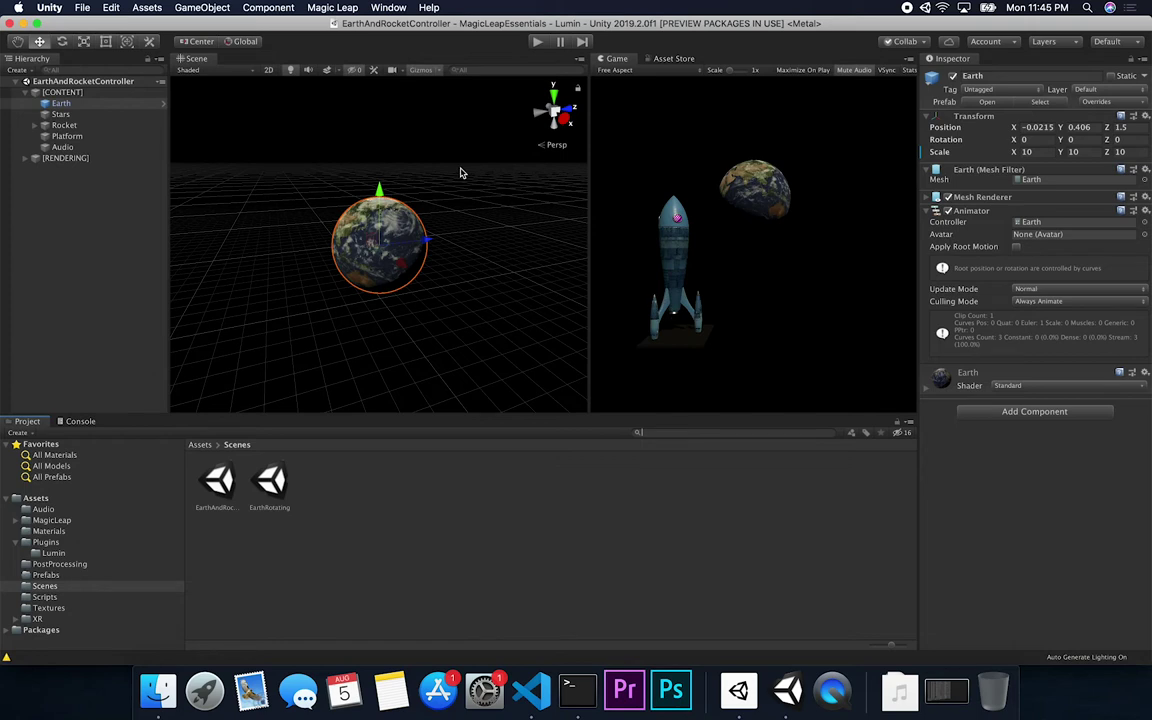
pyautogui.scroll(-6, 428, 281)
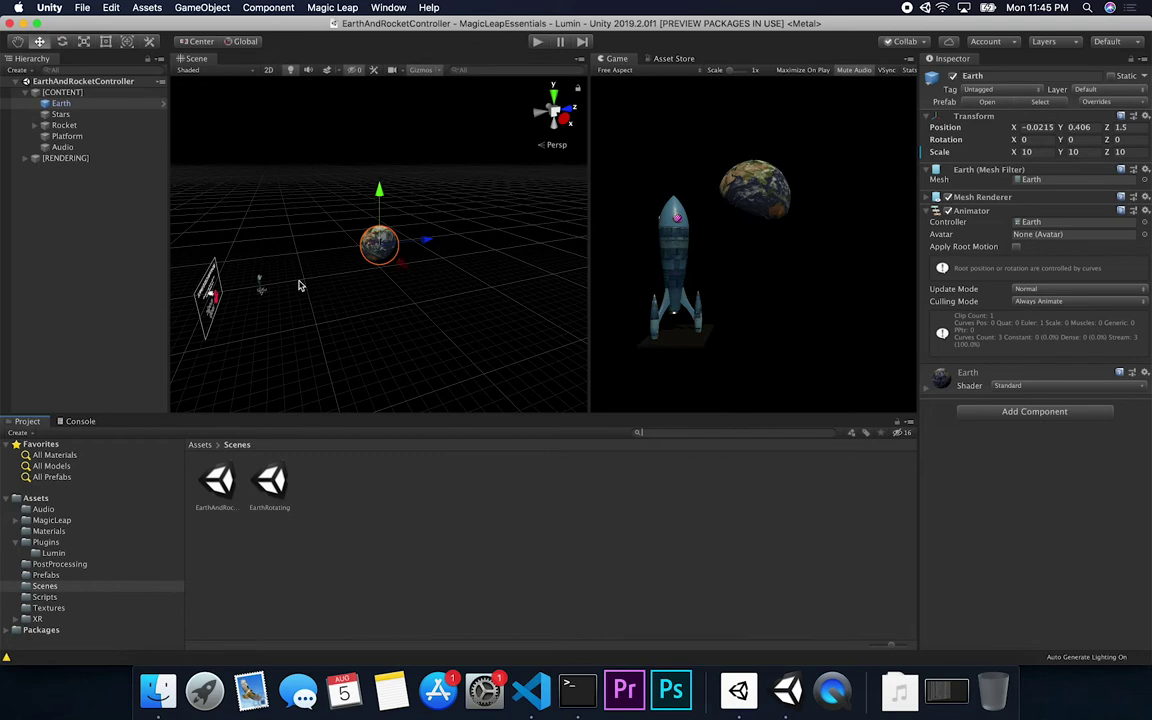
pyautogui.click(61, 114)
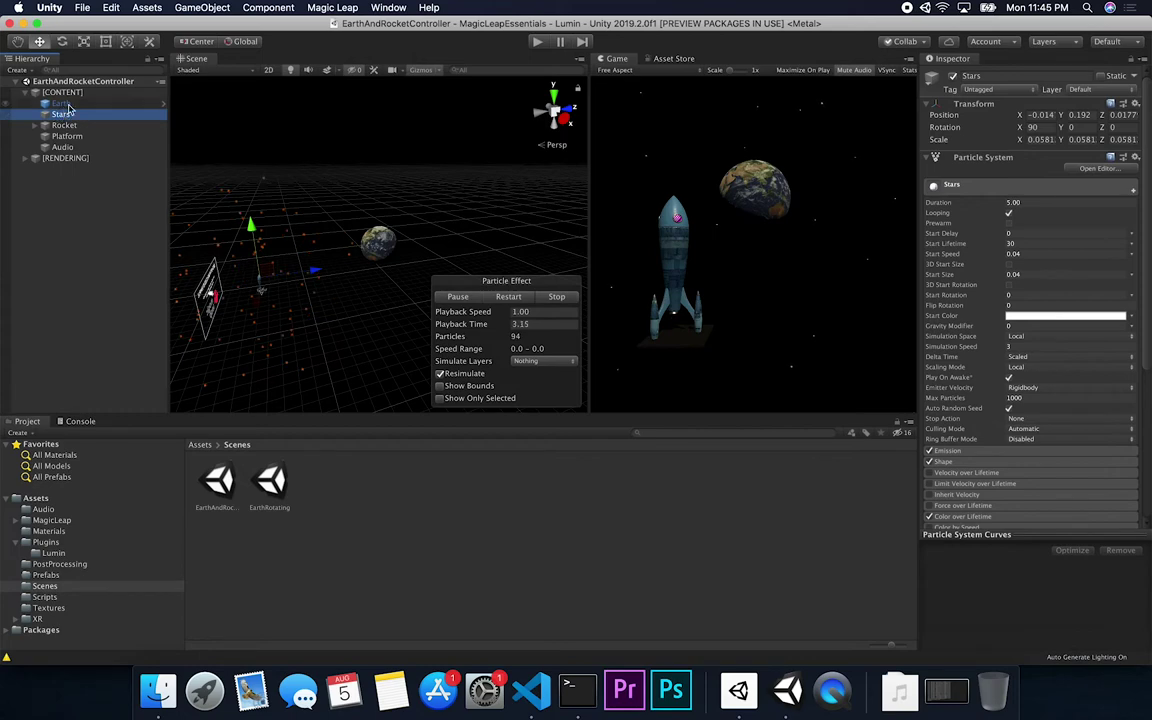
pyautogui.moveTo(308, 296); pyautogui.dragTo(403, 283, button='right')
pyautogui.scroll(3, 403, 283)
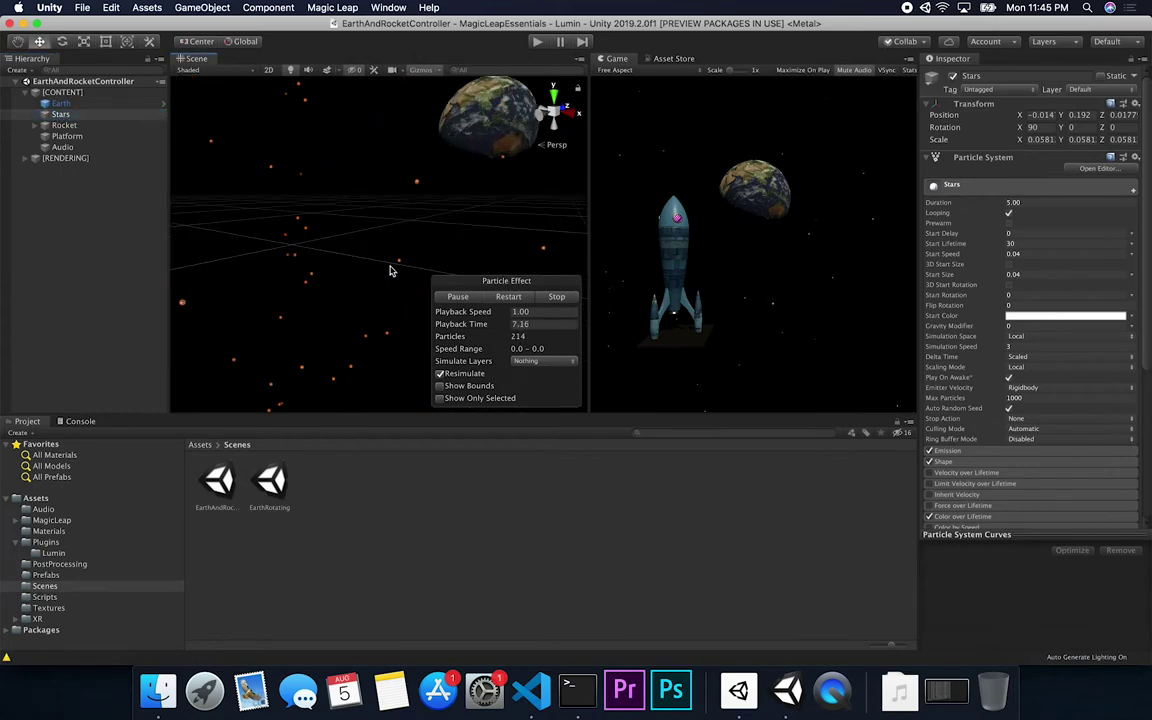
pyautogui.scroll(-3, 388, 270)
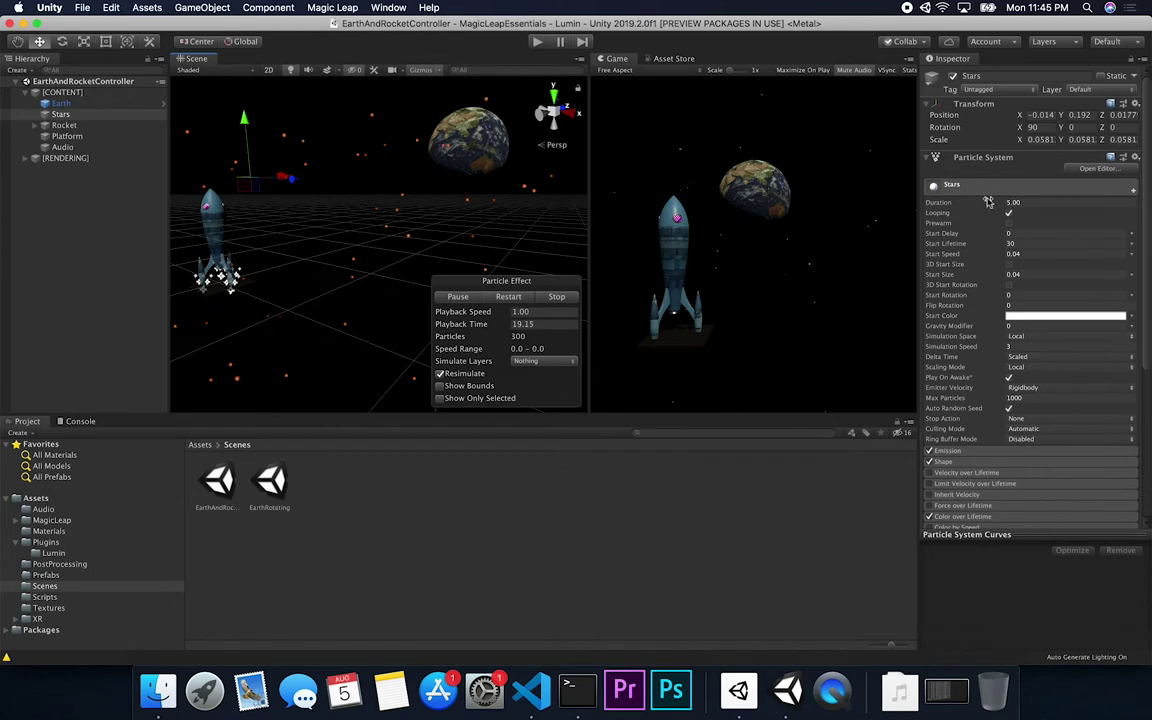
# - Try larger Start Size and Simulation Speed values, then settle on Start Size 0.04 and Simulation Speed 3
pyautogui.click(1022, 202)
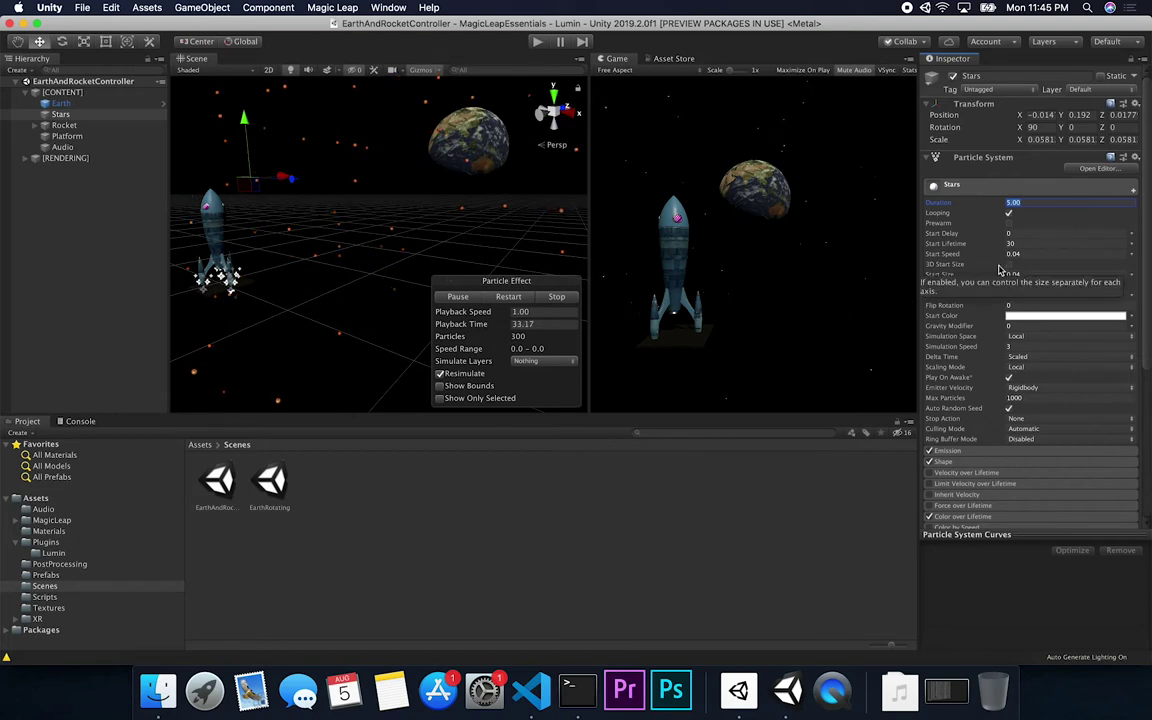
pyautogui.moveTo(1000, 272)
pyautogui.mouseDown()
pyautogui.moveTo(973, 278)
pyautogui.moveTo(1015, 279)
pyautogui.moveTo(971, 283)
pyautogui.moveTo(1015, 273)
pyautogui.mouseUp()
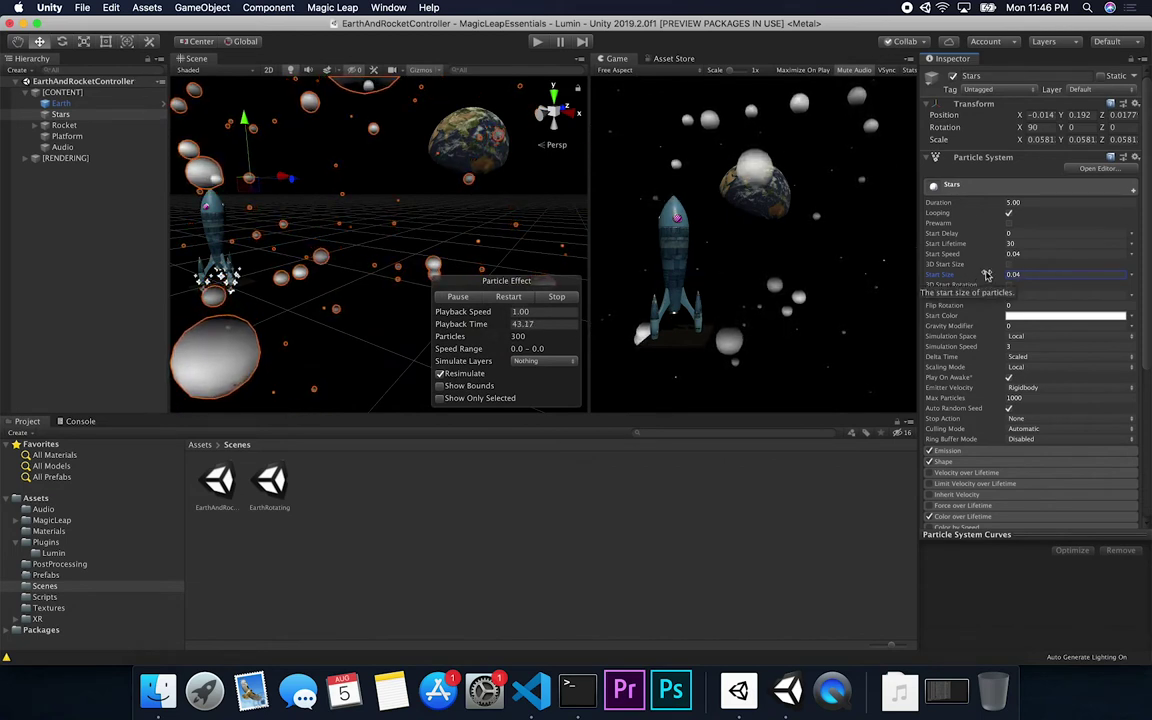
pyautogui.click(1038, 272)
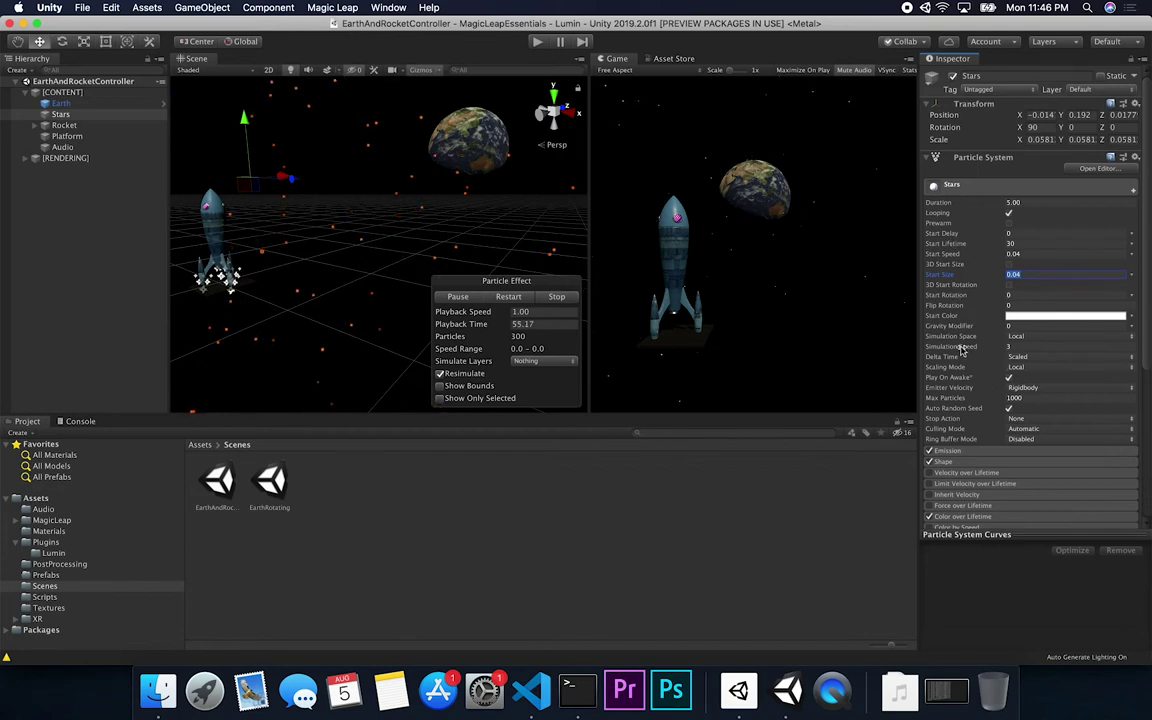
pyautogui.moveTo(961, 350); pyautogui.dragTo(993, 347)
pyautogui.write('0')
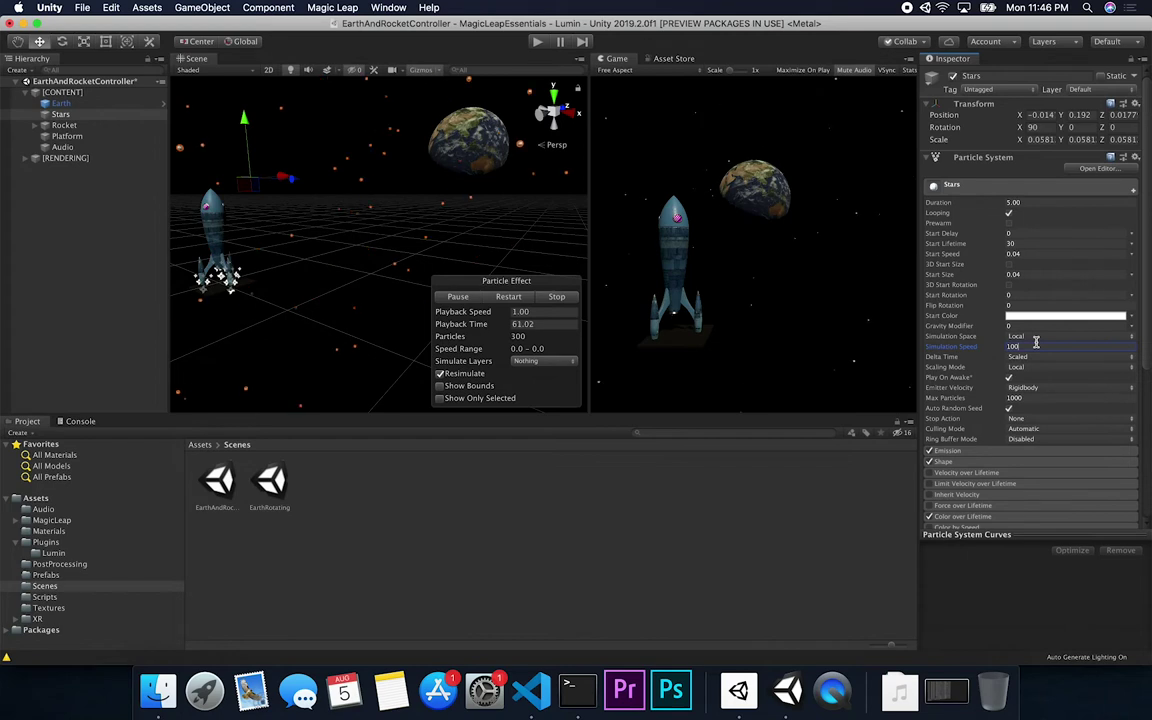
pyautogui.write('0')
pyautogui.press('BackSpace')
pyautogui.press('BackSpace')
pyautogui.press('BackSpace')
pyautogui.press('BackSpace')
pyautogui.write('3')
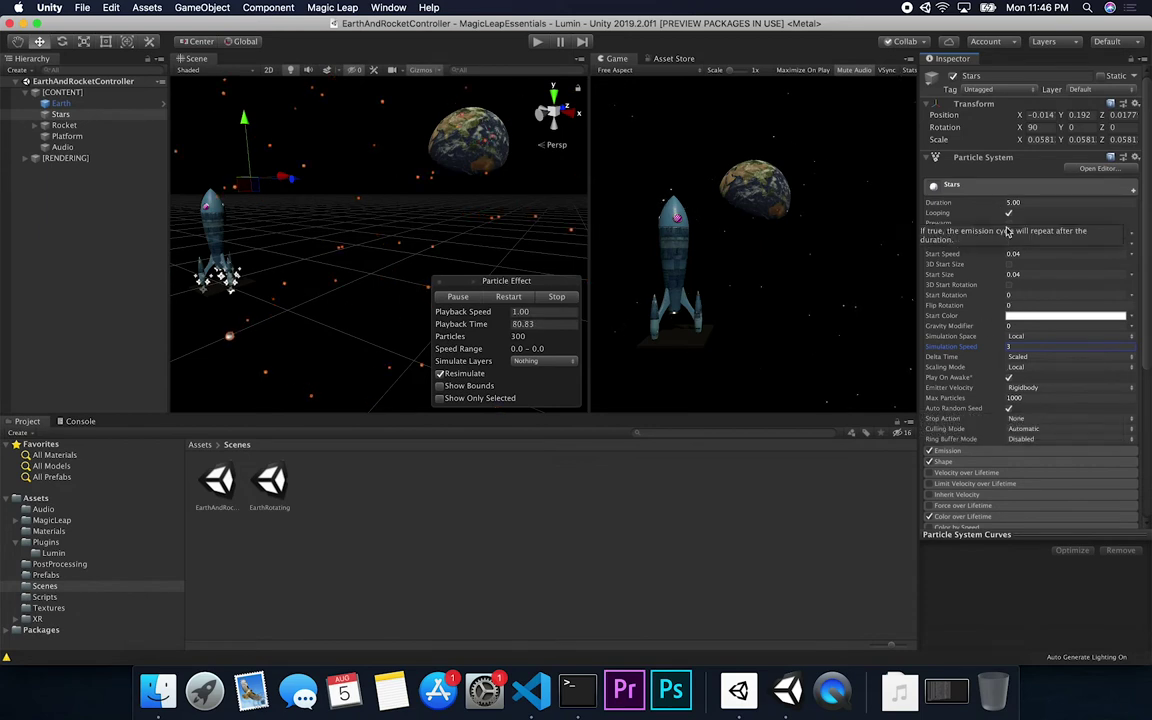
# - Expand the Shape module and keep Sphere as the emitter shape
pyautogui.click(980, 462)
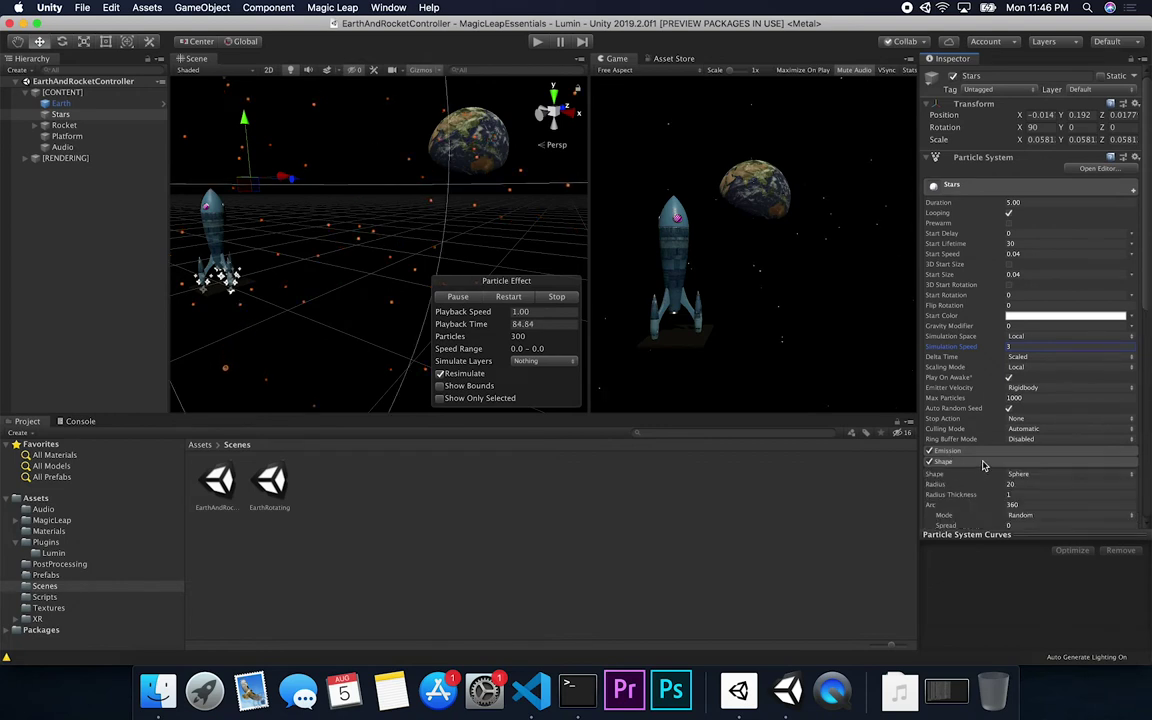
pyautogui.scroll(-5, 983, 465)
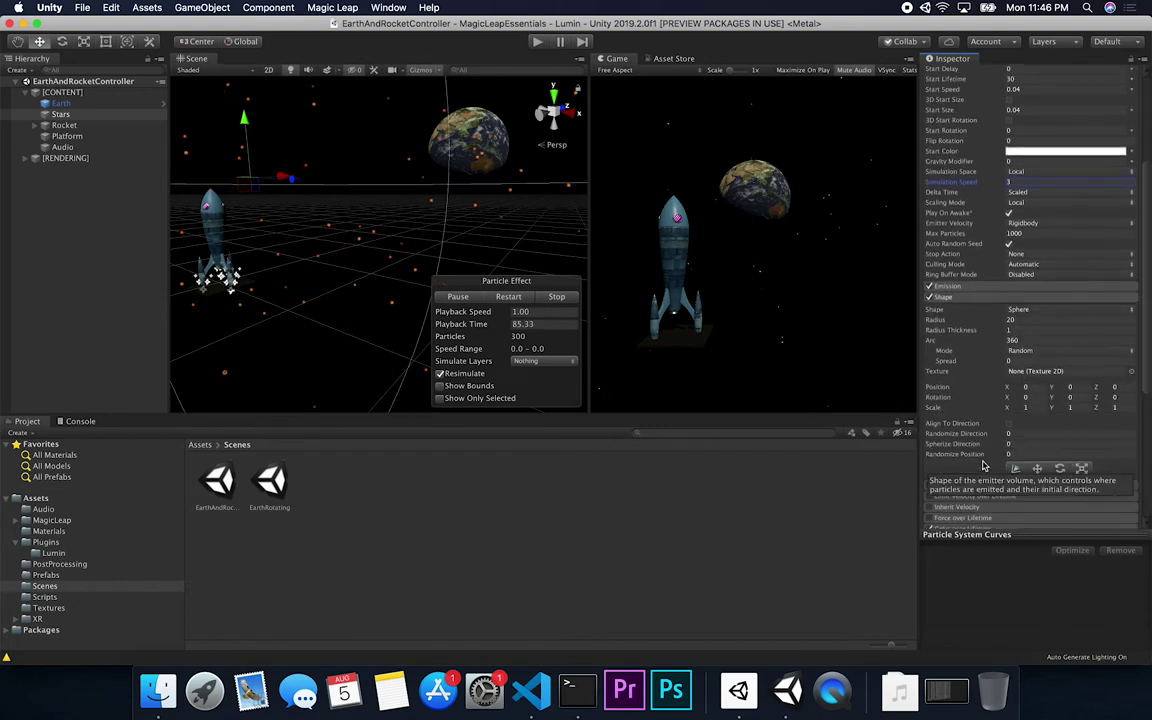
pyautogui.click(1014, 310)
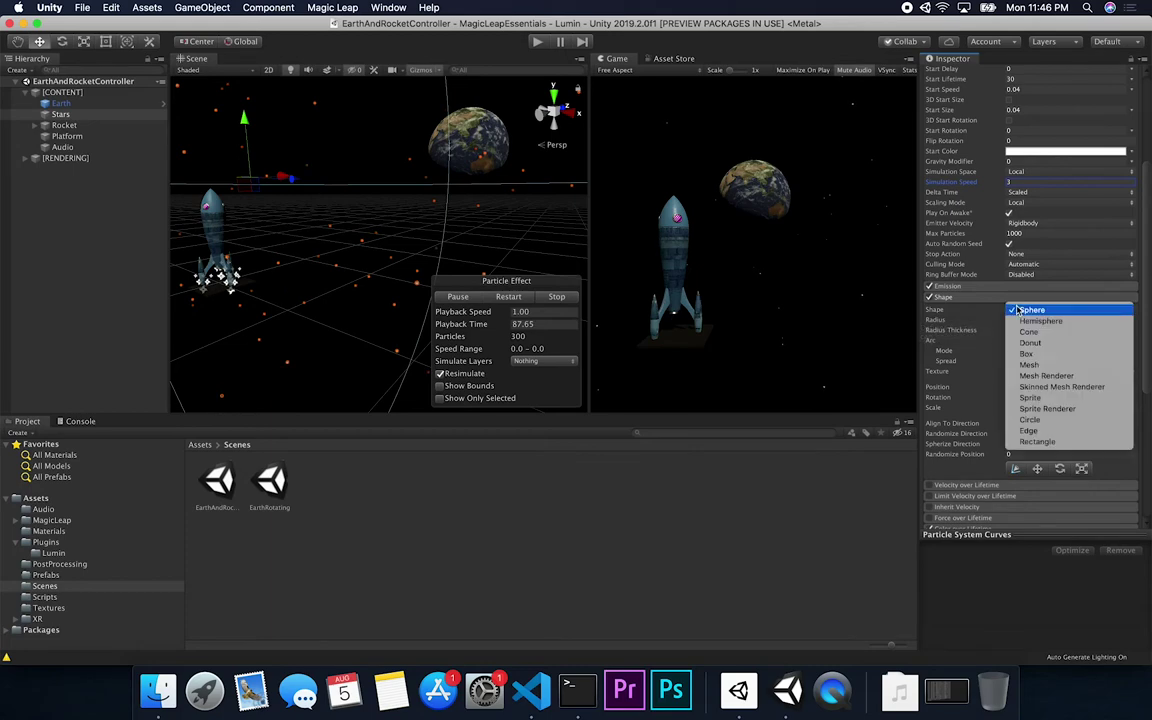
pyautogui.click(1022, 310)
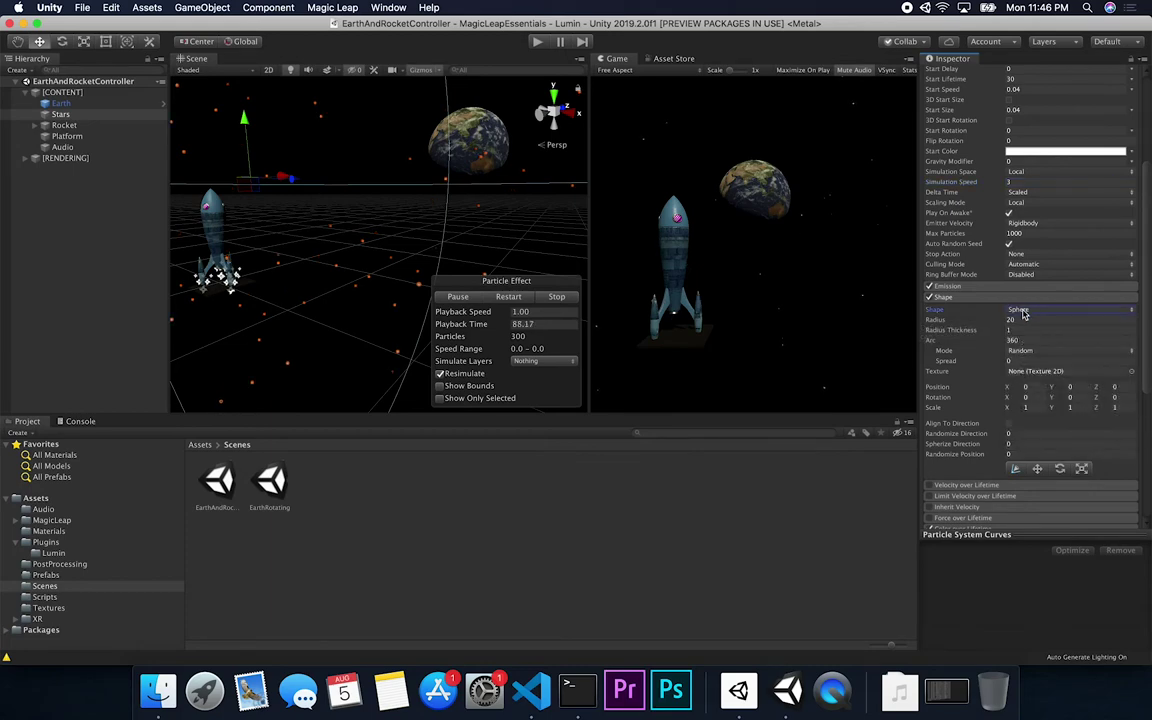
# - Frame the Stars emitter, orbit around it, and set the Shape radius to 20
pyautogui.press('f')
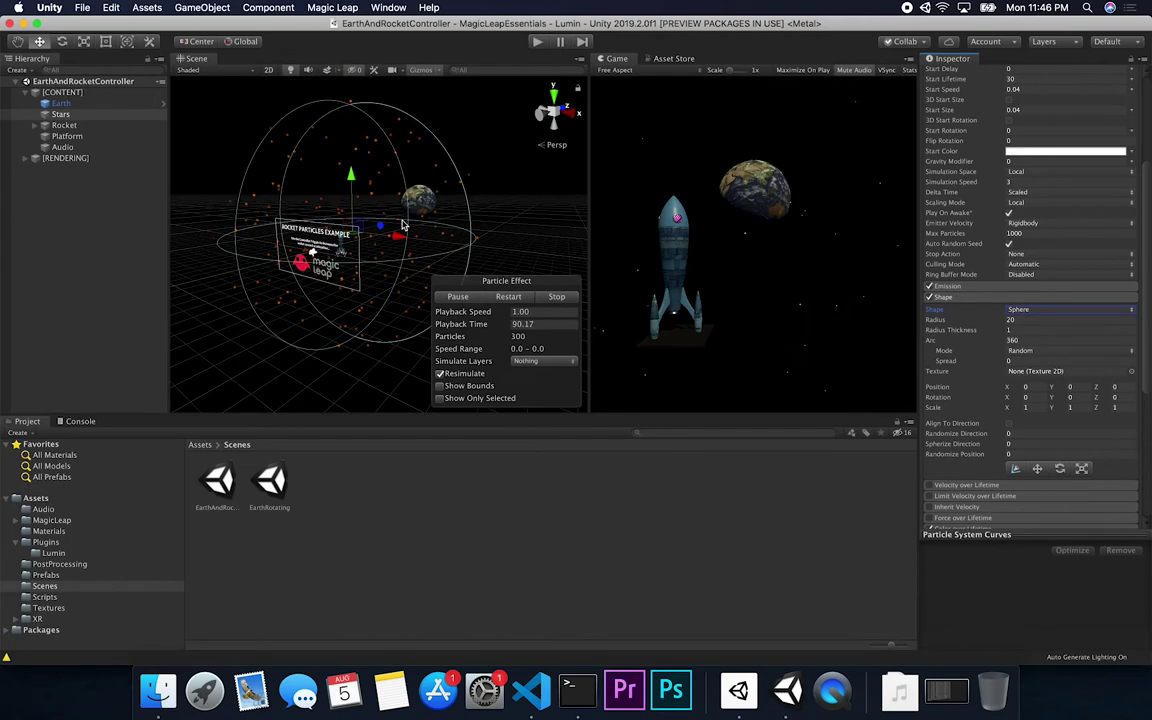
pyautogui.keyDown('alt'); pyautogui.moveTo(424, 231); pyautogui.dragTo(382, 222); pyautogui.keyUp('alt')
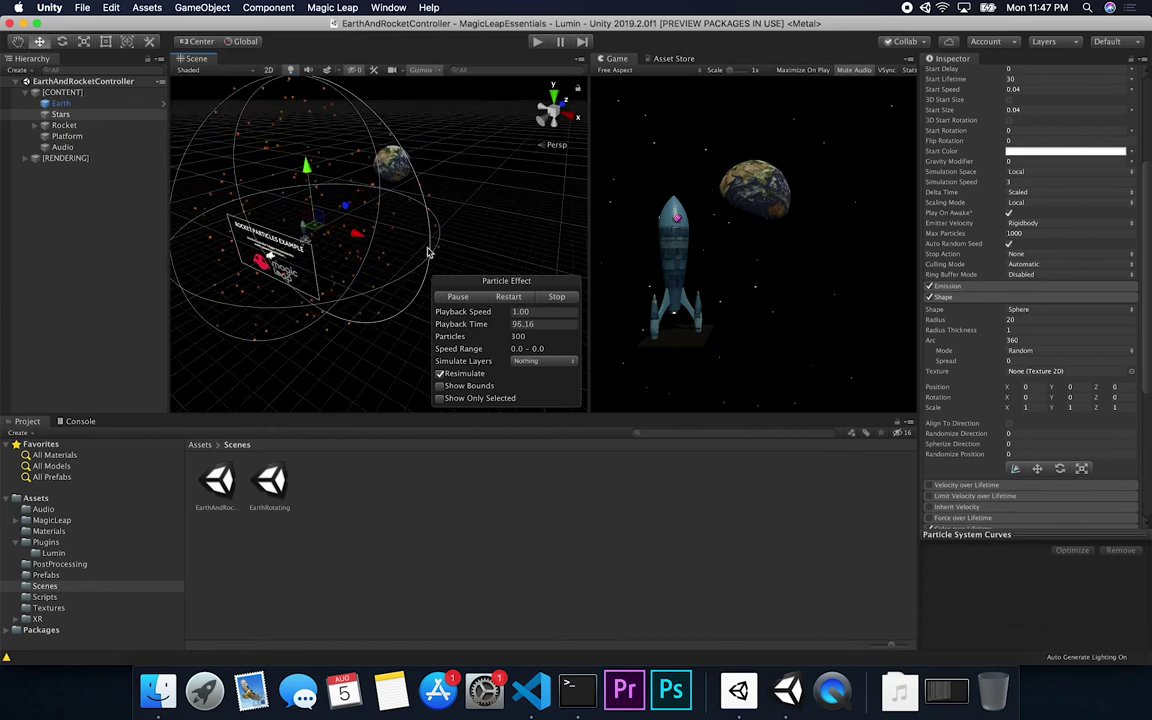
pyautogui.click(967, 322)
pyautogui.moveTo(967, 322); pyautogui.dragTo(740, 339)
pyautogui.write('20')
# - Collapse Shape and expand Emission to show the Rate over Time of 10
pyautogui.click(966, 298)
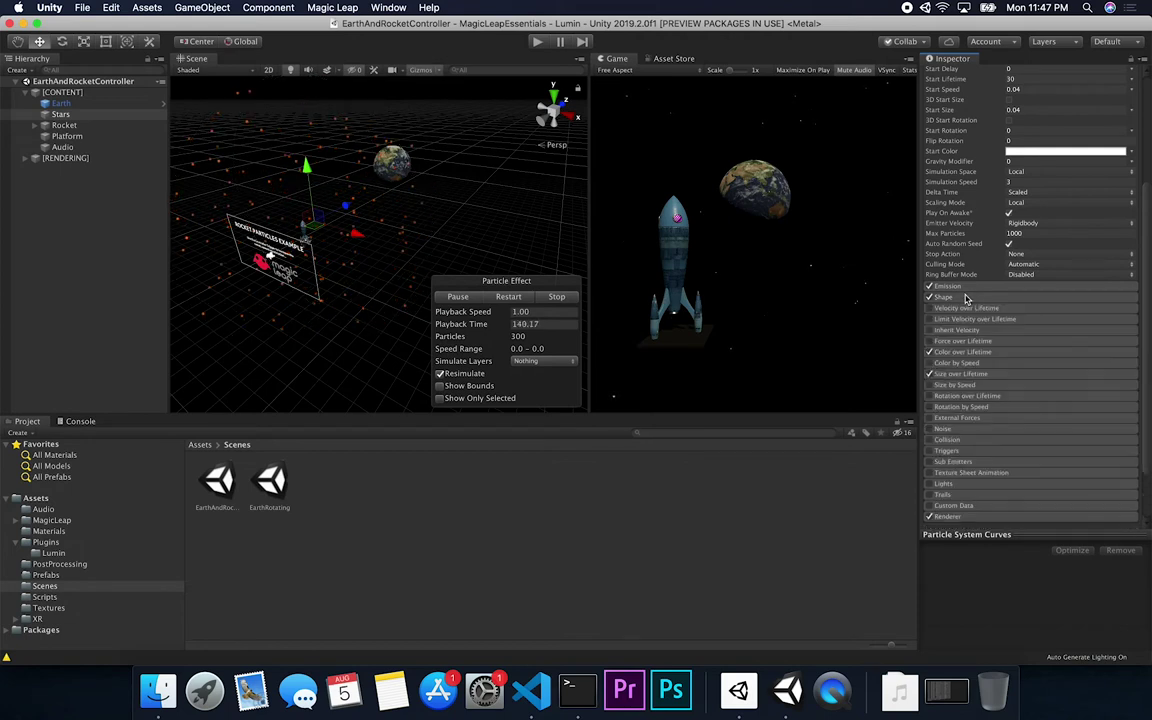
pyautogui.click(966, 287)
pyautogui.click(1012, 299)
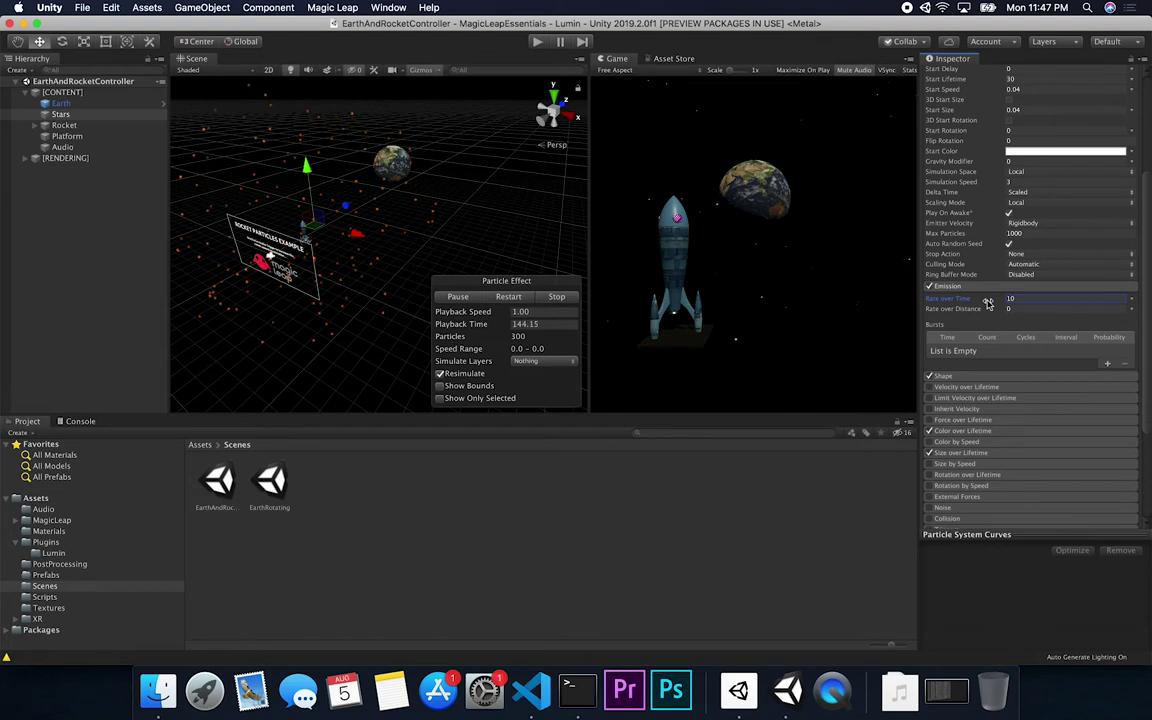
# - Expand Color over Lifetime and inspect its white-to-black gradient in the Gradient Editor, then close it
pyautogui.click(962, 431)
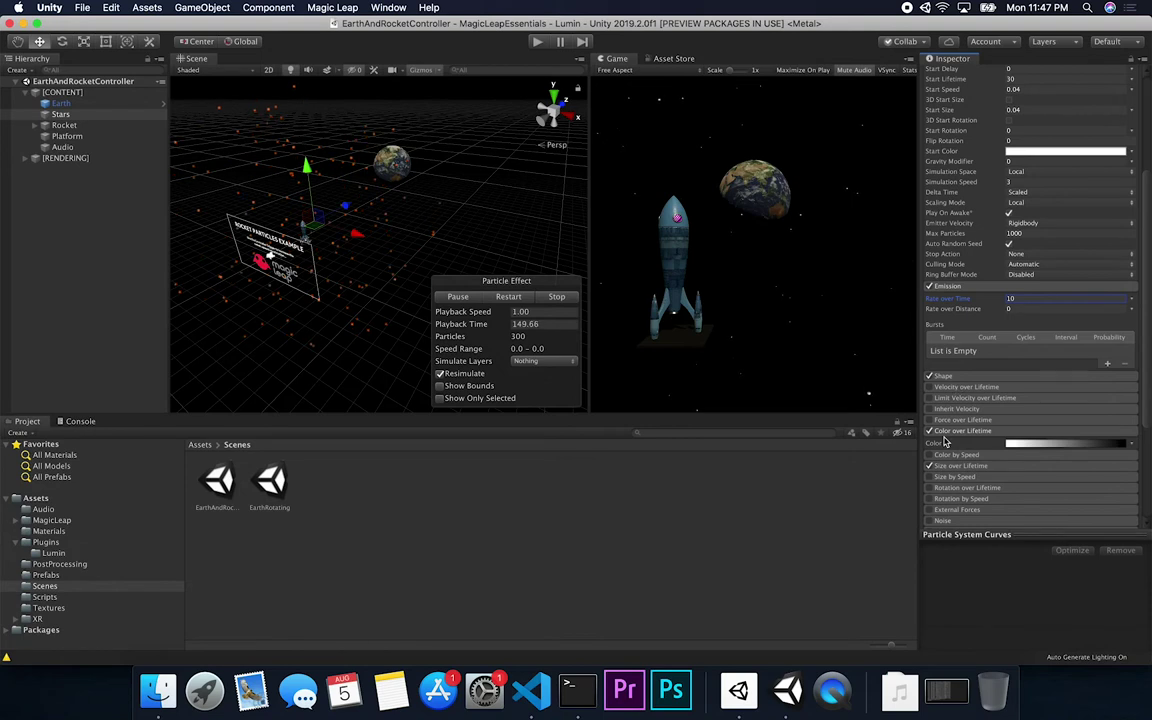
pyautogui.click(1018, 445)
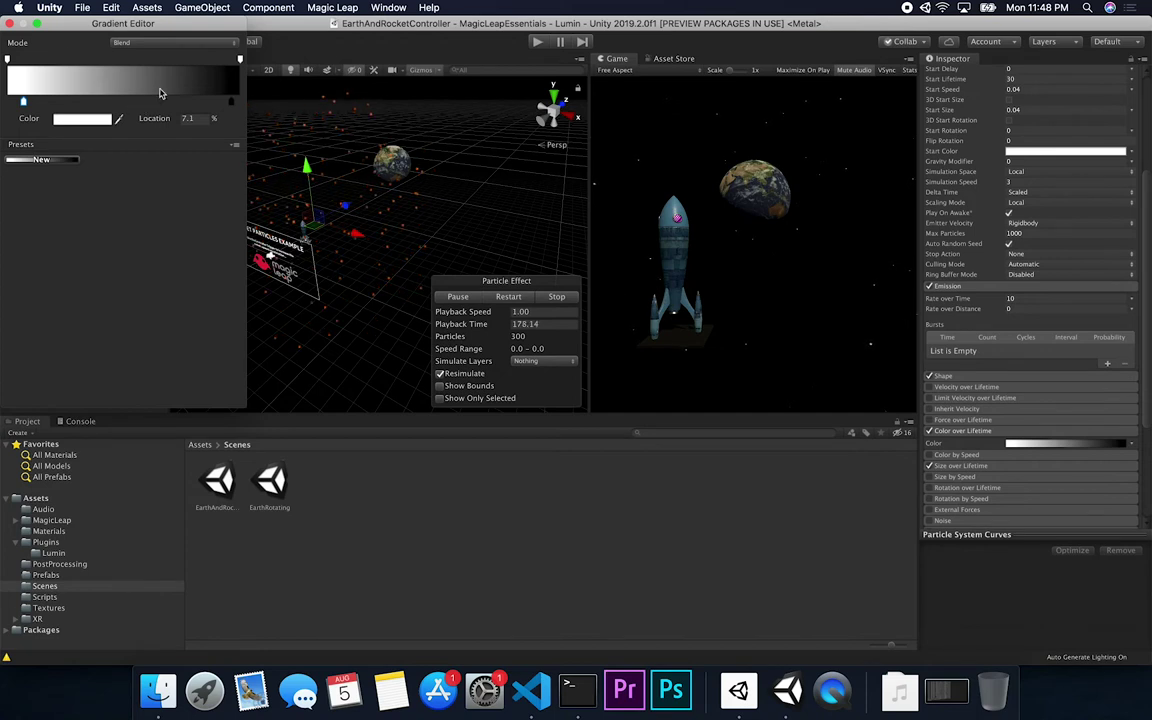
pyautogui.moveTo(42, 21)
pyautogui.click(9, 24)
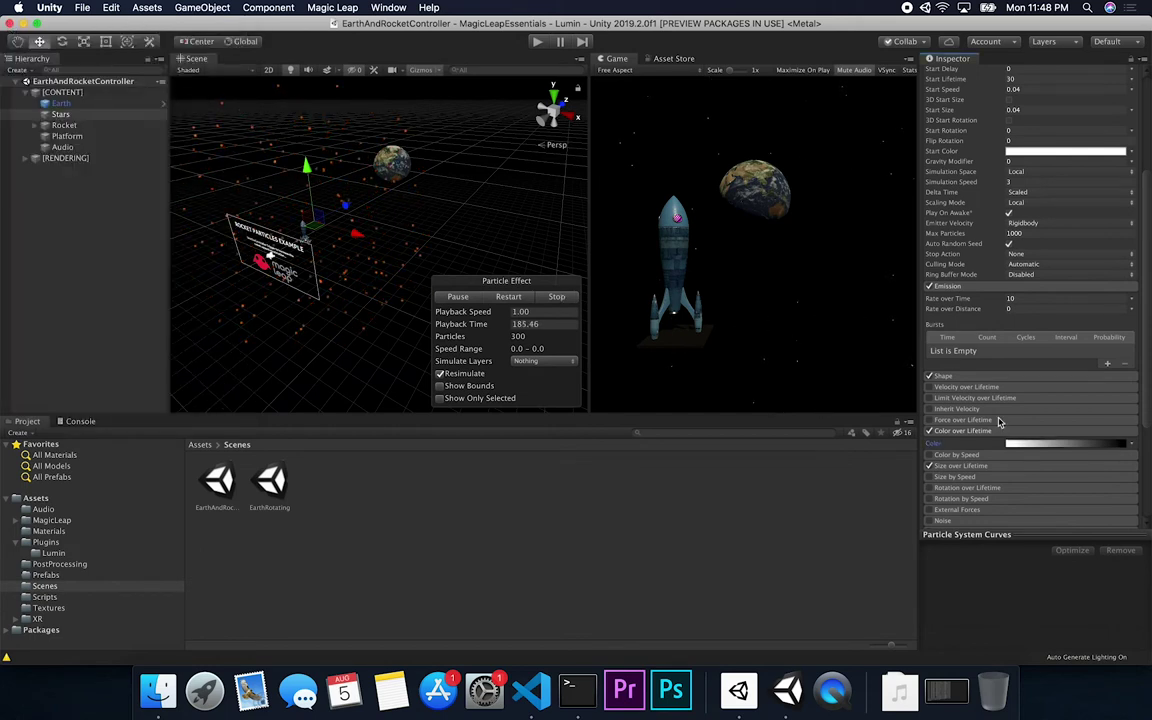
# - Expand Size over Lifetime and shape its curve to fall from 1.0 to near zero
pyautogui.scroll(-5, 995, 410)
pyautogui.click(966, 311)
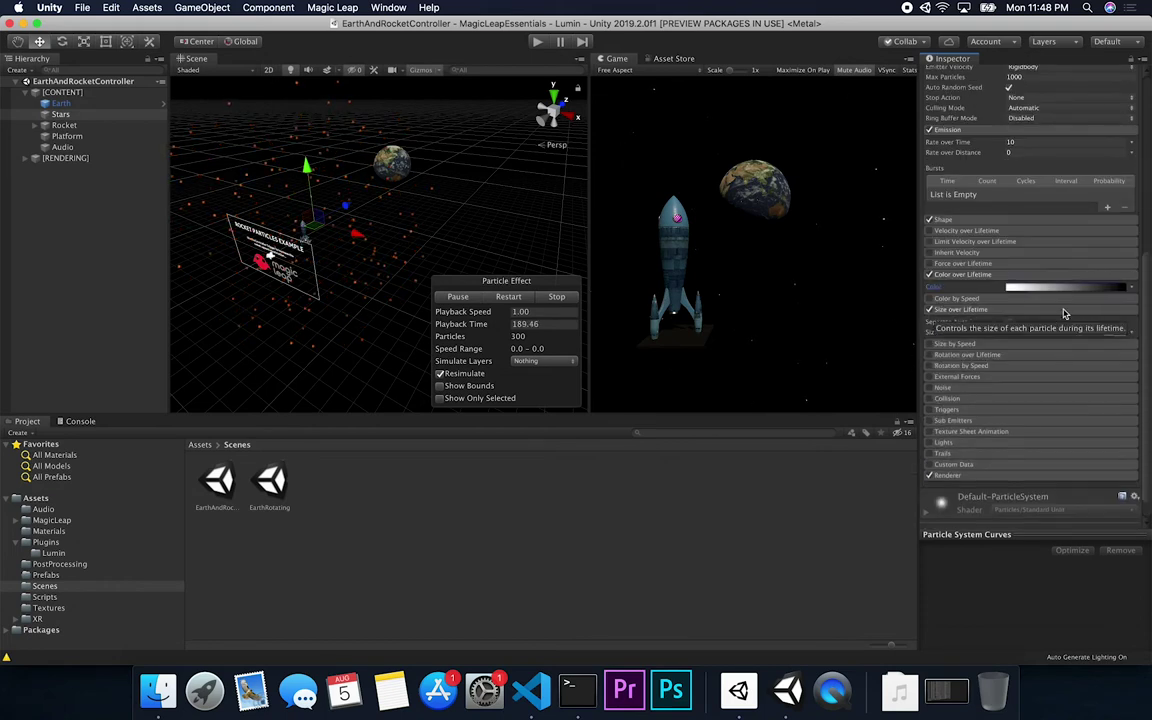
pyautogui.click(1026, 334)
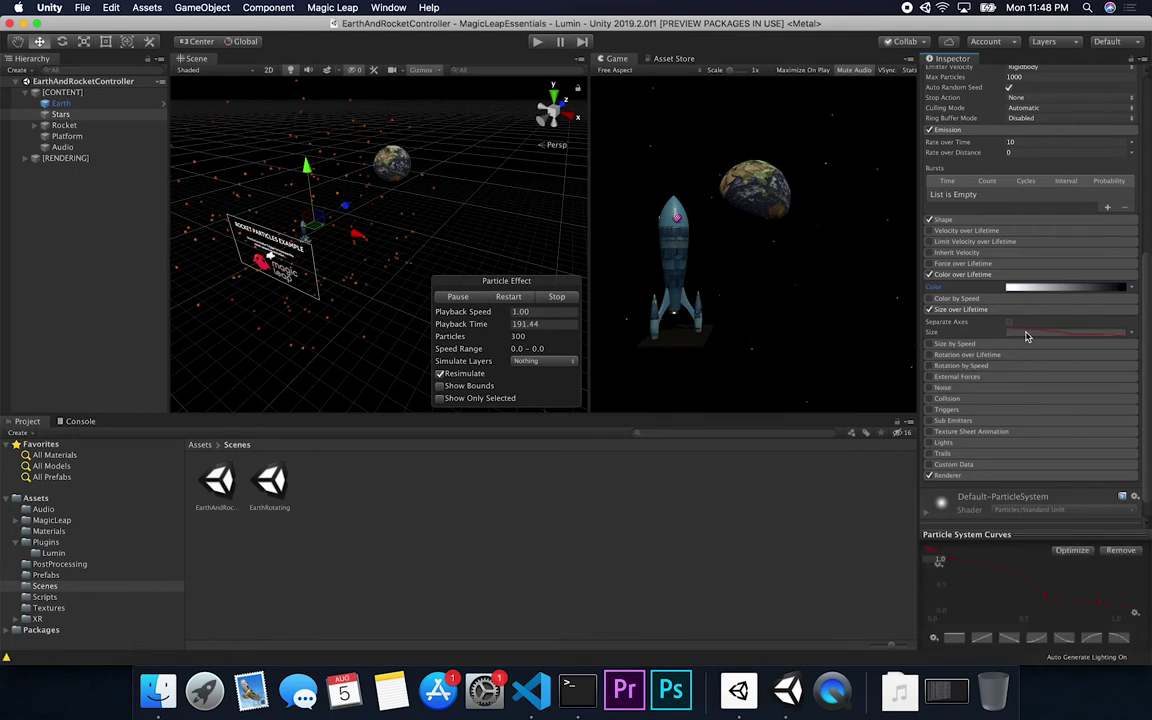
pyautogui.click(939, 560)
pyautogui.moveTo(1135, 612); pyautogui.dragTo(1131, 527)
pyautogui.moveTo(1126, 559); pyautogui.dragTo(1134, 611)
pyautogui.scroll(3, 399, 226)
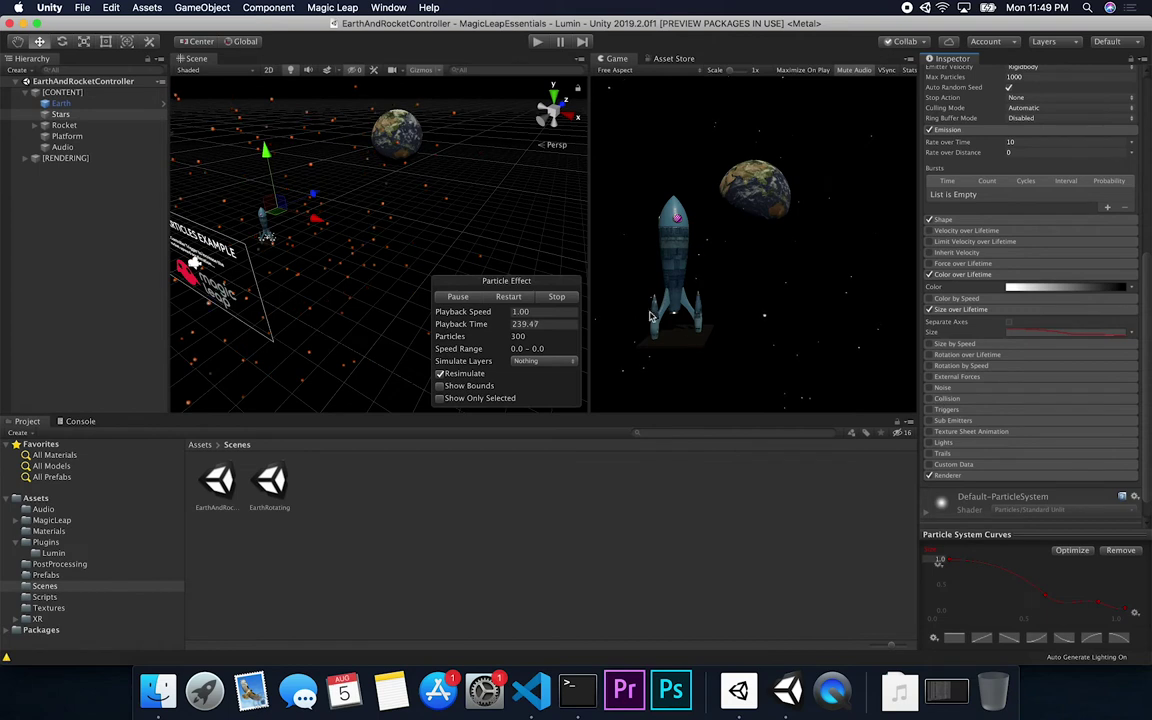
# - Select Stars and expand the Rocket to reveal its four fire emitters
pyautogui.click(37, 117)
pyautogui.click(35, 126)
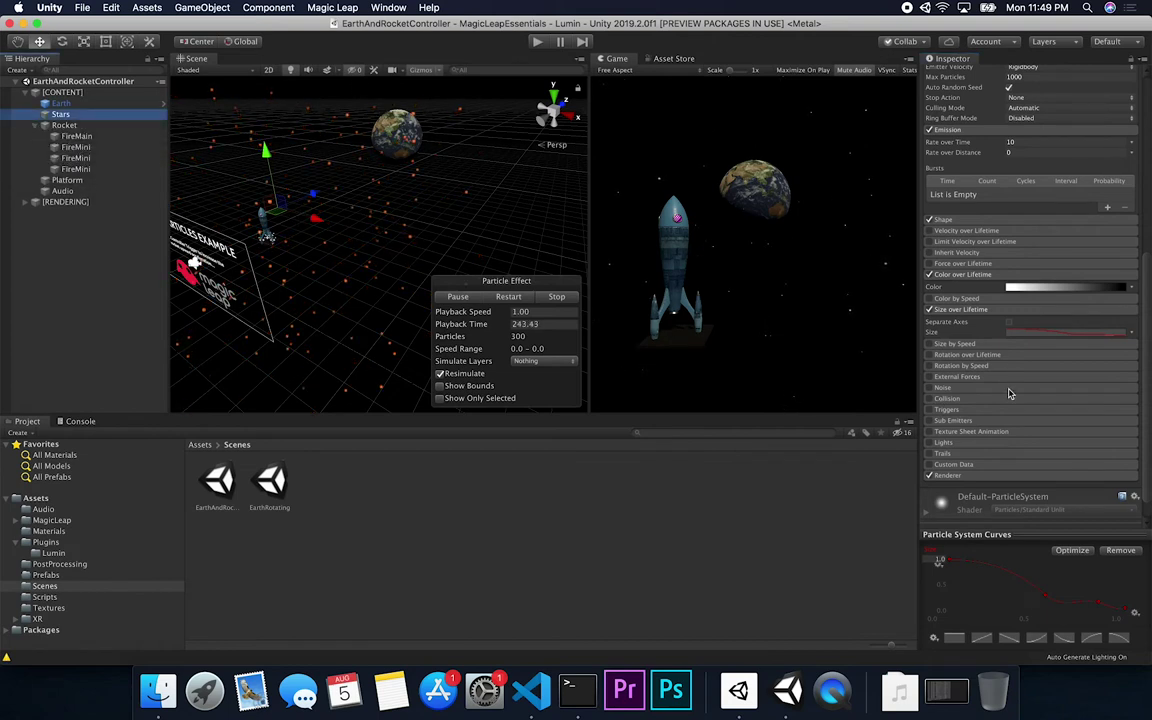
pyautogui.scroll(-1, 925, 420)
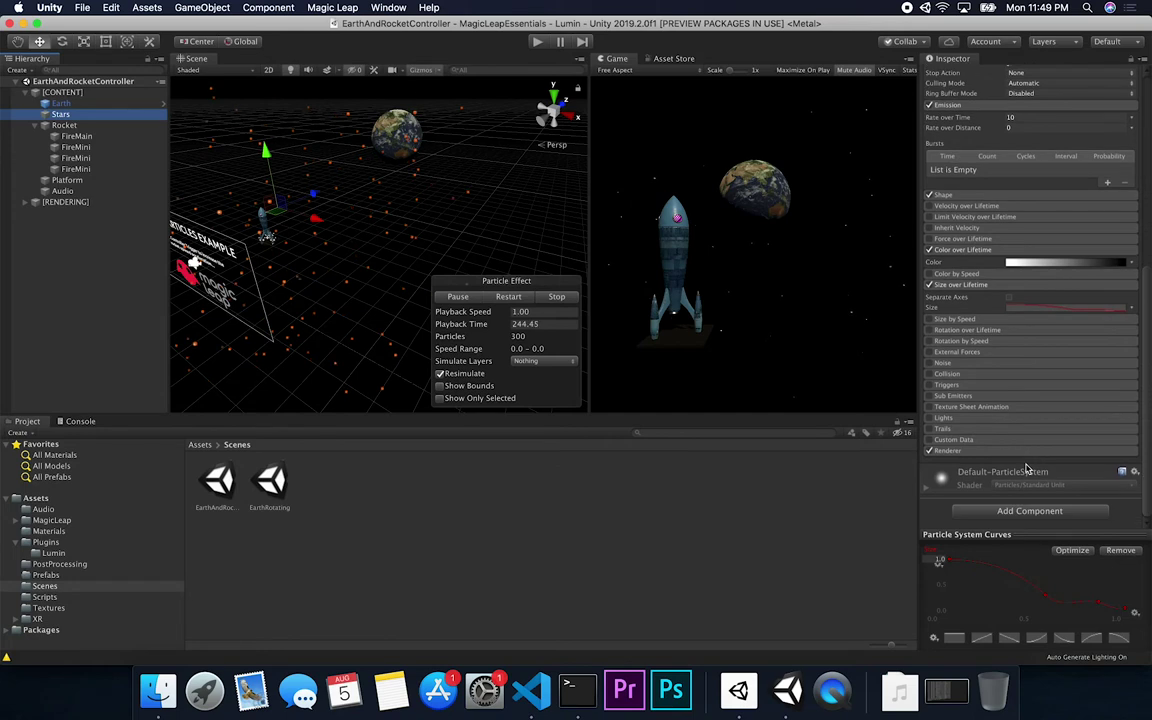
# - Expand the Stars Renderer module and keep Render Mode as Mesh with the SpherePro mesh
pyautogui.click(951, 455)
pyautogui.scroll(-5, 975, 458)
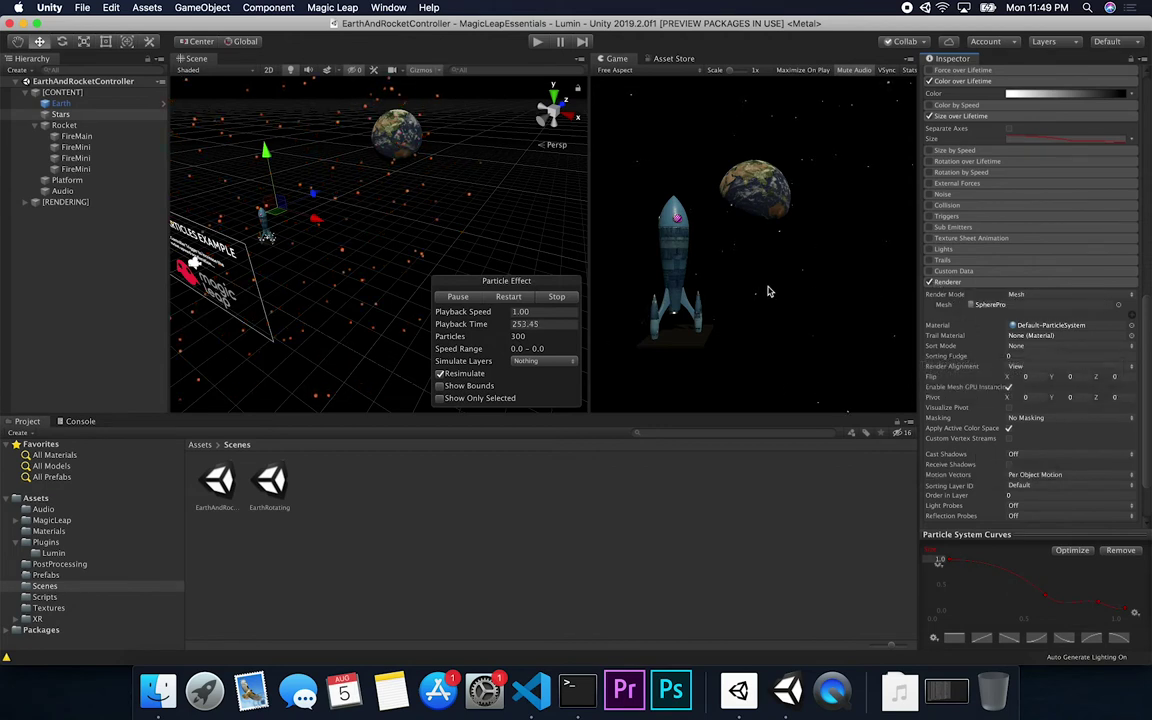
pyautogui.click(1020, 297)
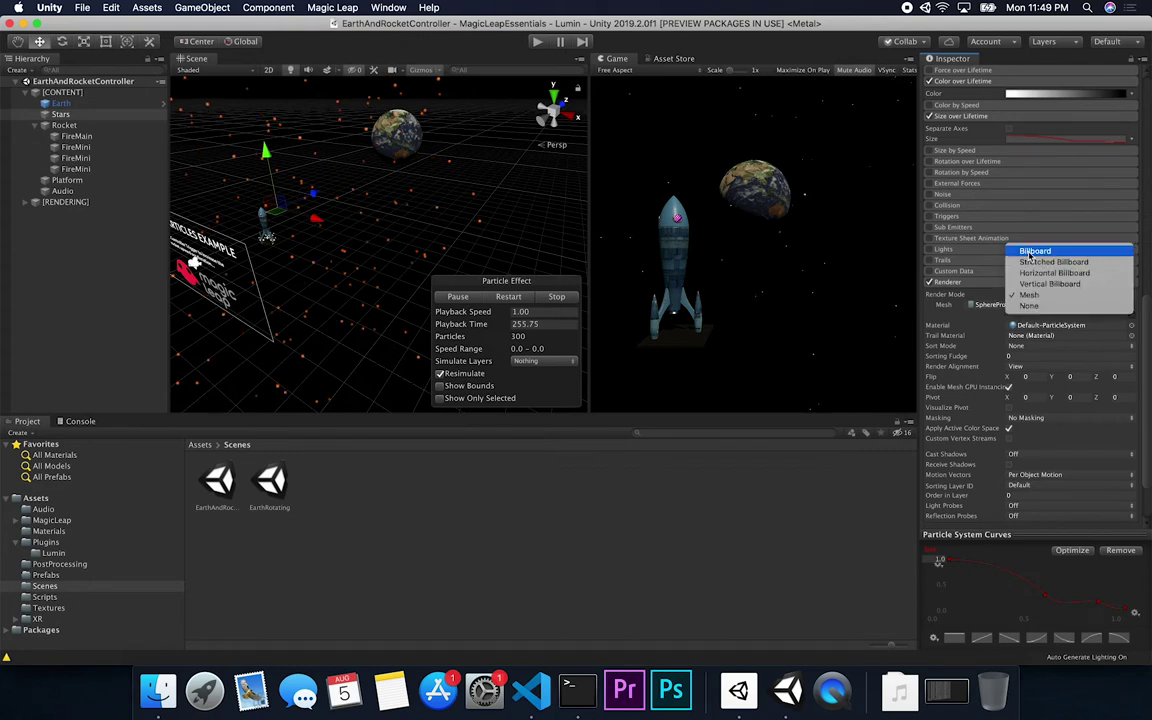
pyautogui.click(1031, 297)
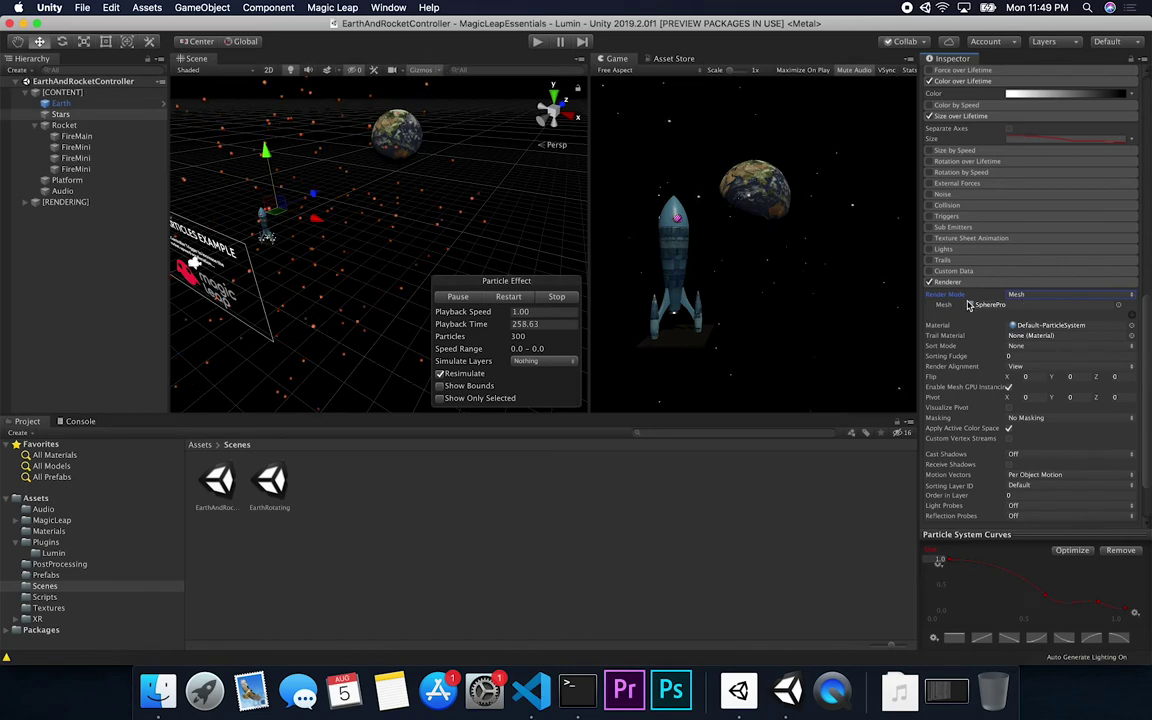
pyautogui.scroll(8, 370, 286)
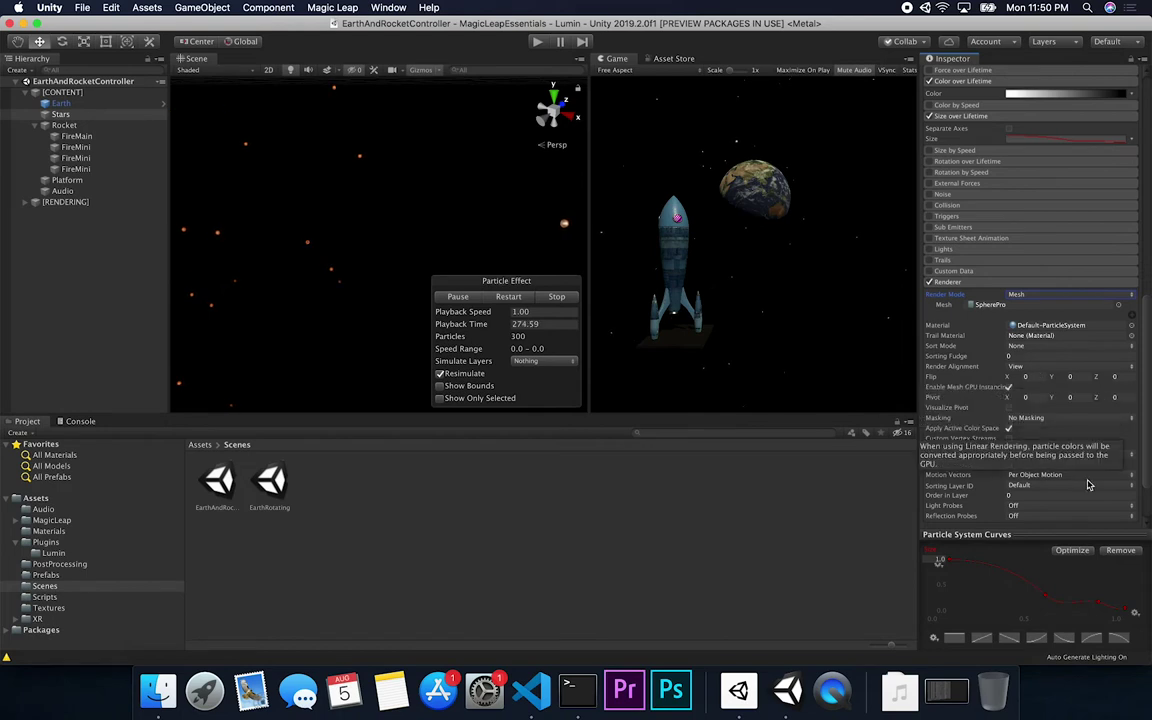
pyautogui.scroll(-3, 1040, 425)
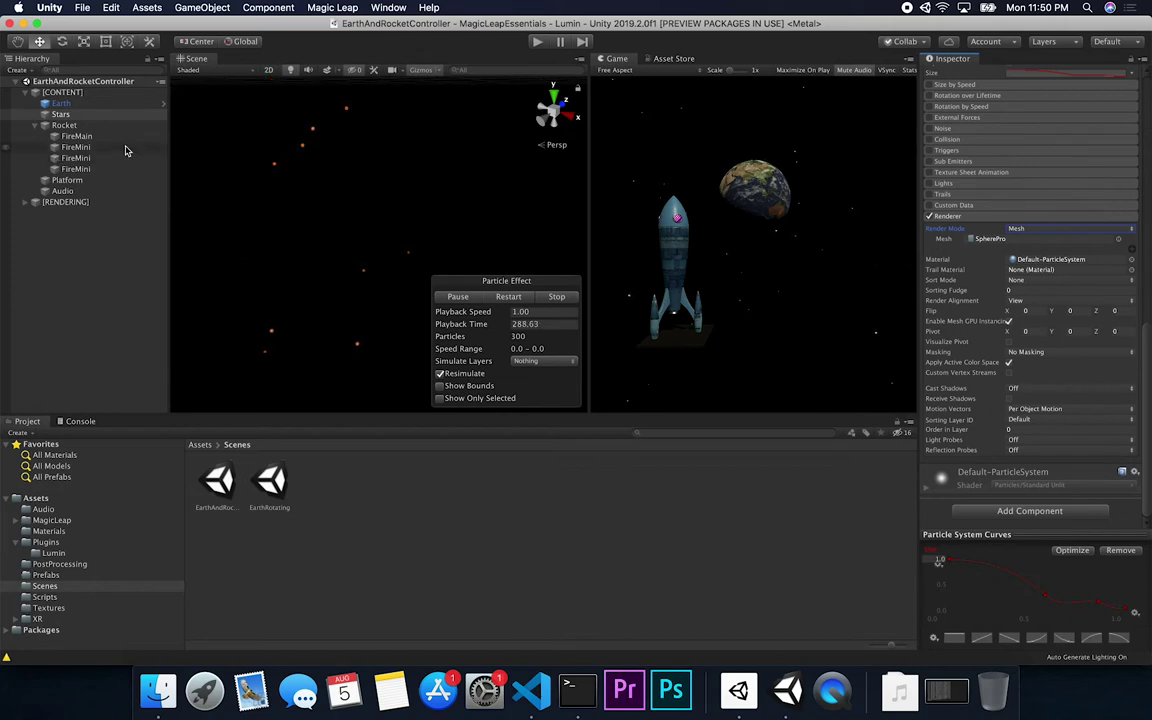
# - Frame the FireMain flame and orbit and zoom around it up close
pyautogui.doubleClick(80, 136)
pyautogui.keyDown('alt'); pyautogui.moveTo(414, 178); pyautogui.dragTo(349, 234); pyautogui.keyUp('alt')
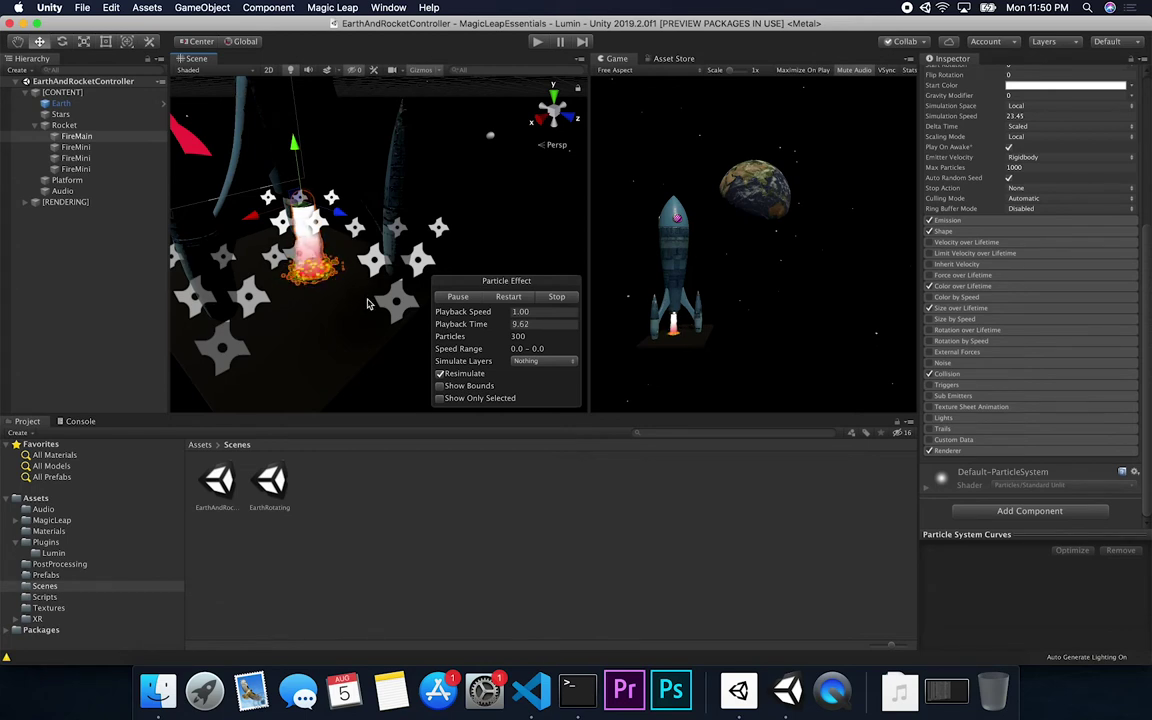
pyautogui.keyDown('alt'); pyautogui.moveTo(363, 312); pyautogui.dragTo(350, 286); pyautogui.keyUp('alt')
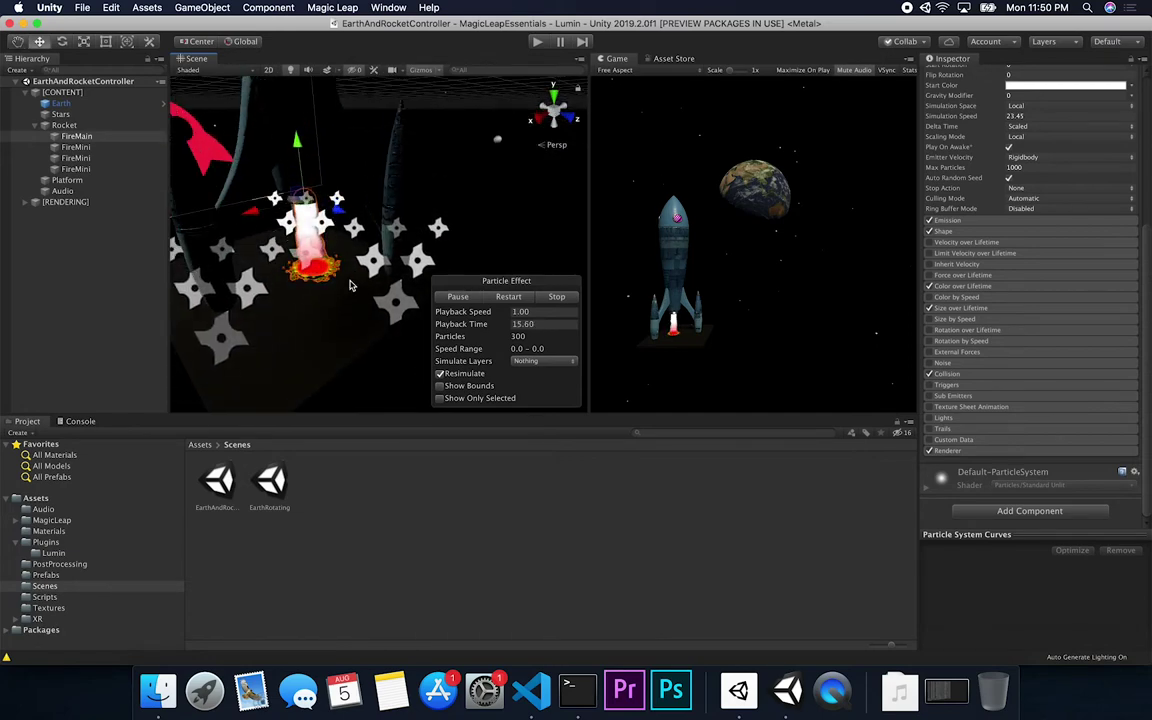
pyautogui.scroll(5, 300, 280)
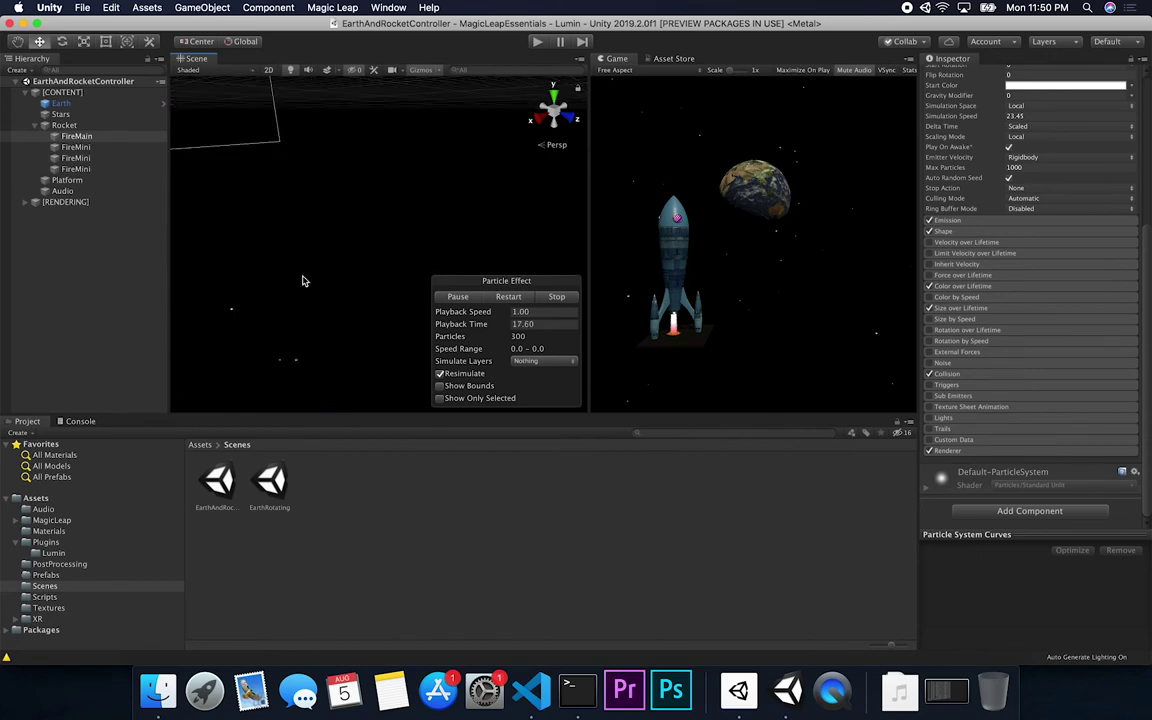
pyautogui.scroll(-5, 304, 281)
pyautogui.keyDown('alt'); pyautogui.moveTo(304, 281); pyautogui.dragTo(357, 297); pyautogui.keyUp('alt')
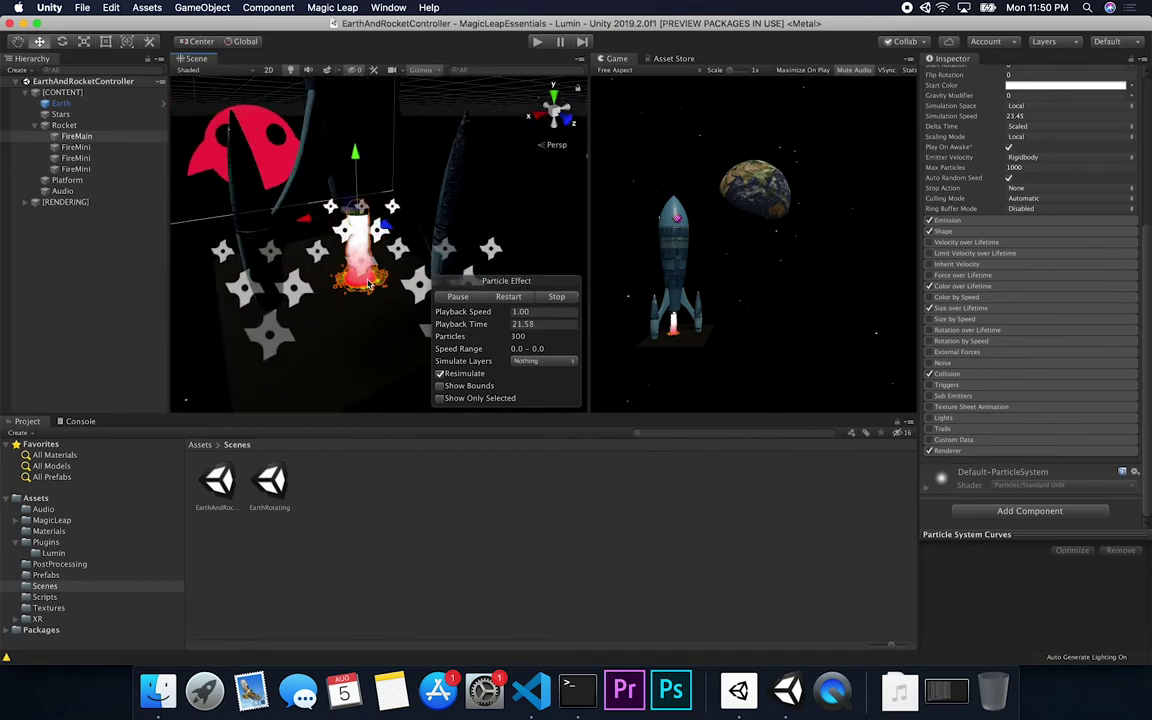
pyautogui.keyDown('alt'); pyautogui.moveTo(362, 258); pyautogui.dragTo(319, 287); pyautogui.keyUp('alt')
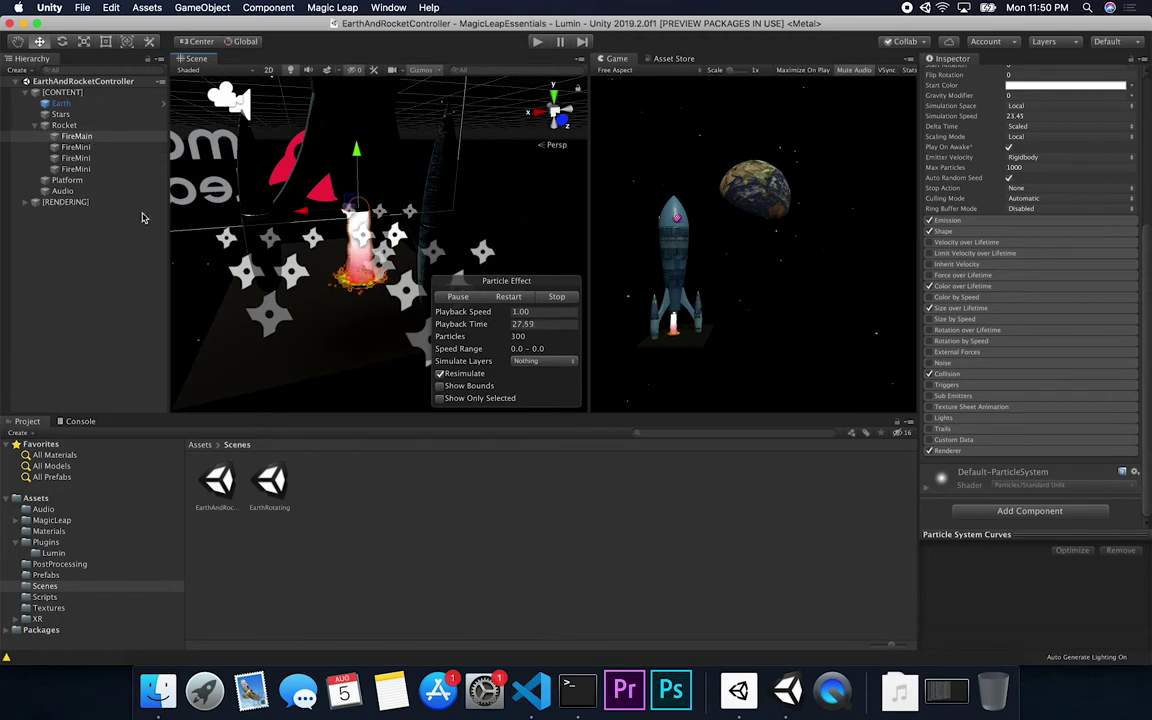
# - Select all four fire emitters together and orbit to see all the flames
pyautogui.click(343, 325)
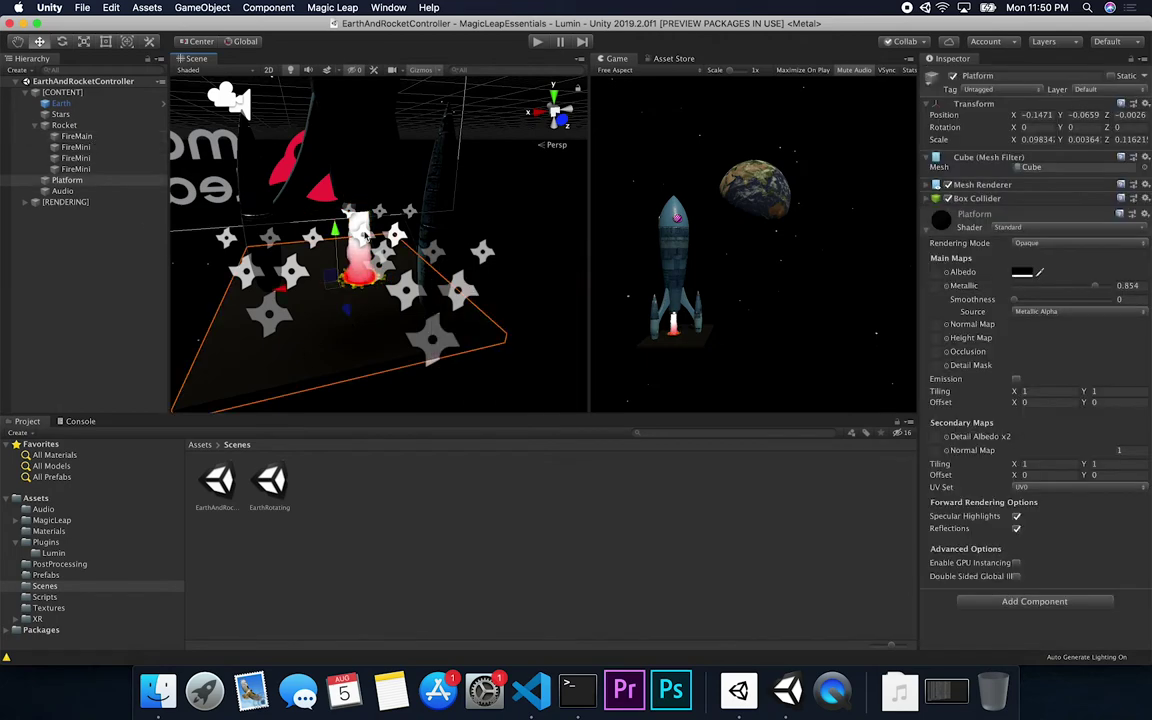
pyautogui.click(96, 170)
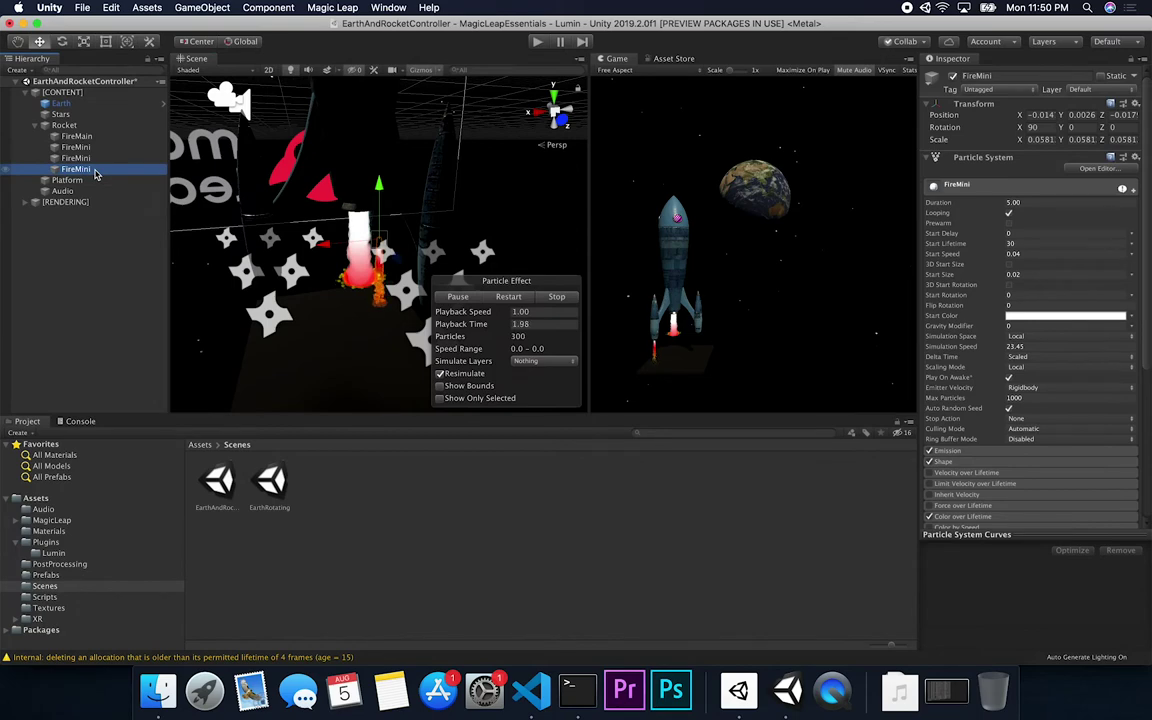
pyautogui.keyDown('shift'); pyautogui.click(76, 136); pyautogui.keyUp('shift')
pyautogui.keyDown('alt'); pyautogui.moveTo(357, 207); pyautogui.dragTo(500, 210); pyautogui.keyUp('alt')
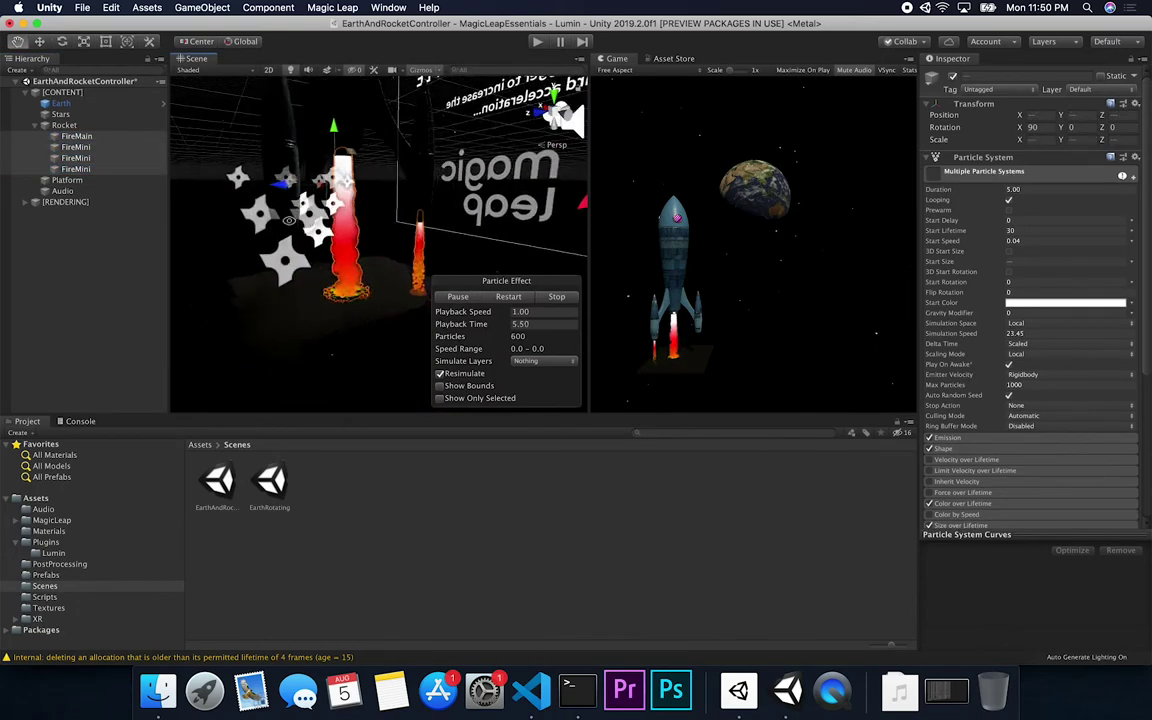
pyautogui.keyDown('alt'); pyautogui.moveTo(308, 218); pyautogui.dragTo(285, 214); pyautogui.keyUp('alt')
pyautogui.moveTo(276, 167)
pyautogui.keyDown('alt'); pyautogui.mouseDown()
pyautogui.moveTo(281, 150)
pyautogui.moveTo(288, 181)
pyautogui.mouseUp(); pyautogui.keyUp('alt')
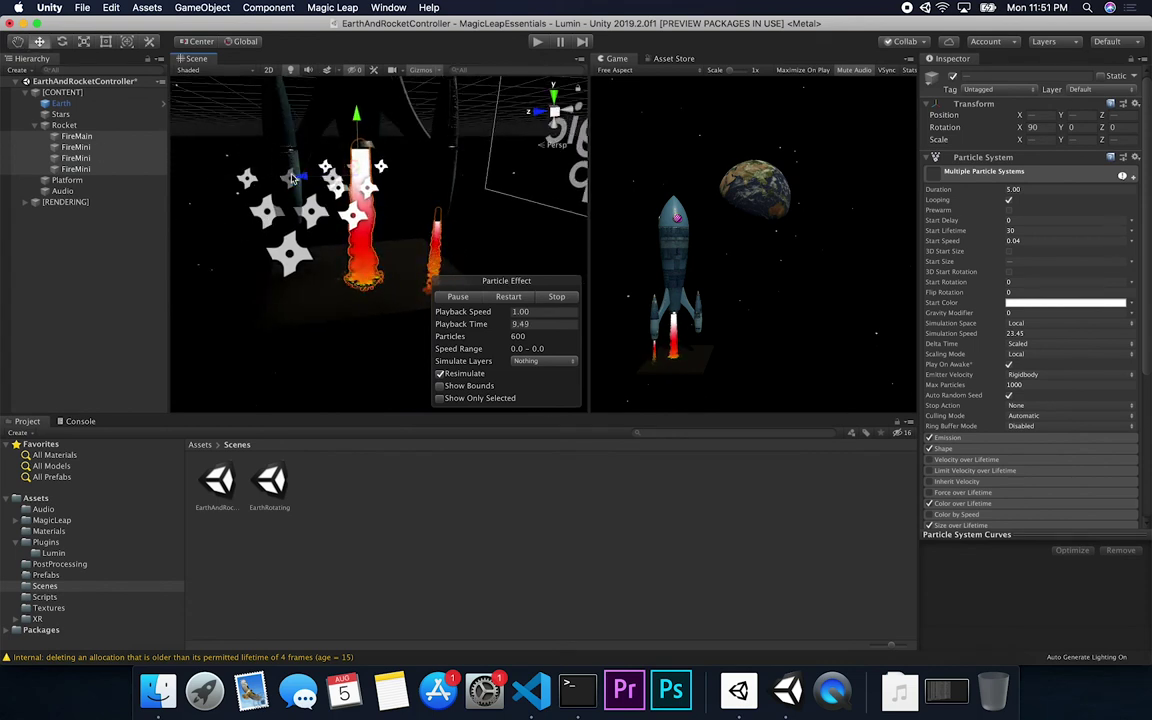
pyautogui.press('alt')
pyautogui.keyDown('alt'); pyautogui.moveTo(440, 202); pyautogui.dragTo(362, 218); pyautogui.keyUp('alt')
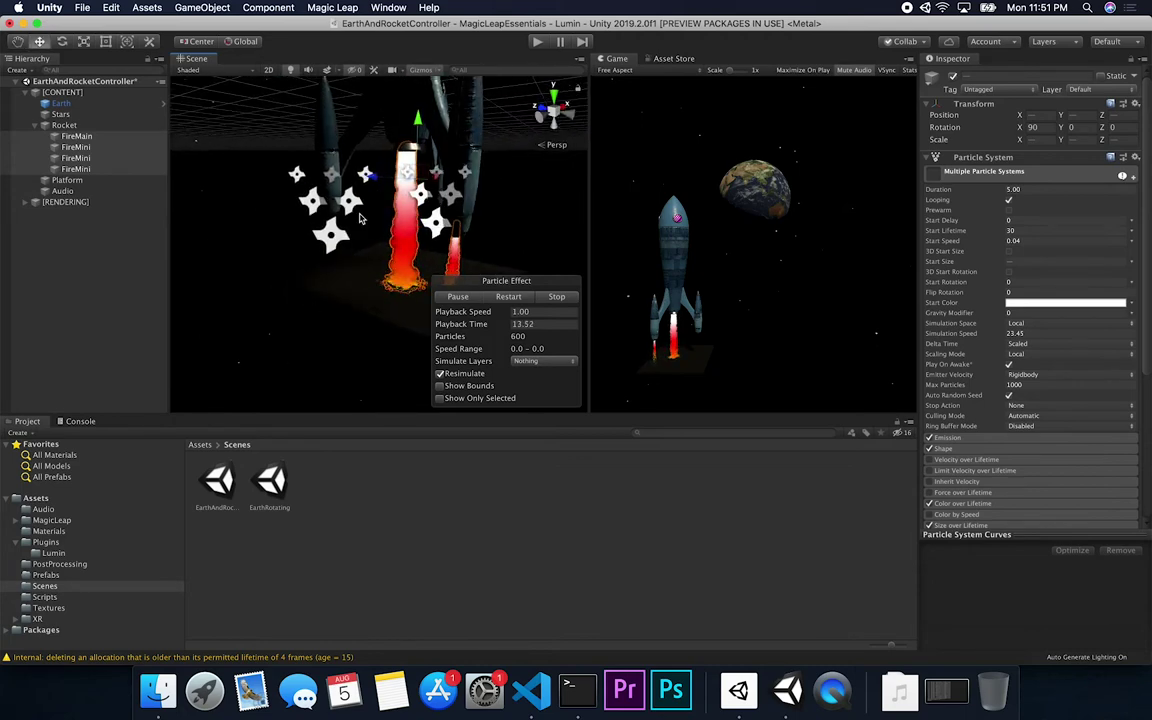
# - Step between FireMain and the FireMini emitters in the Hierarchy, then zoom in on the engines
pyautogui.click(89, 148)
pyautogui.press('Down')
pyautogui.press('Down')
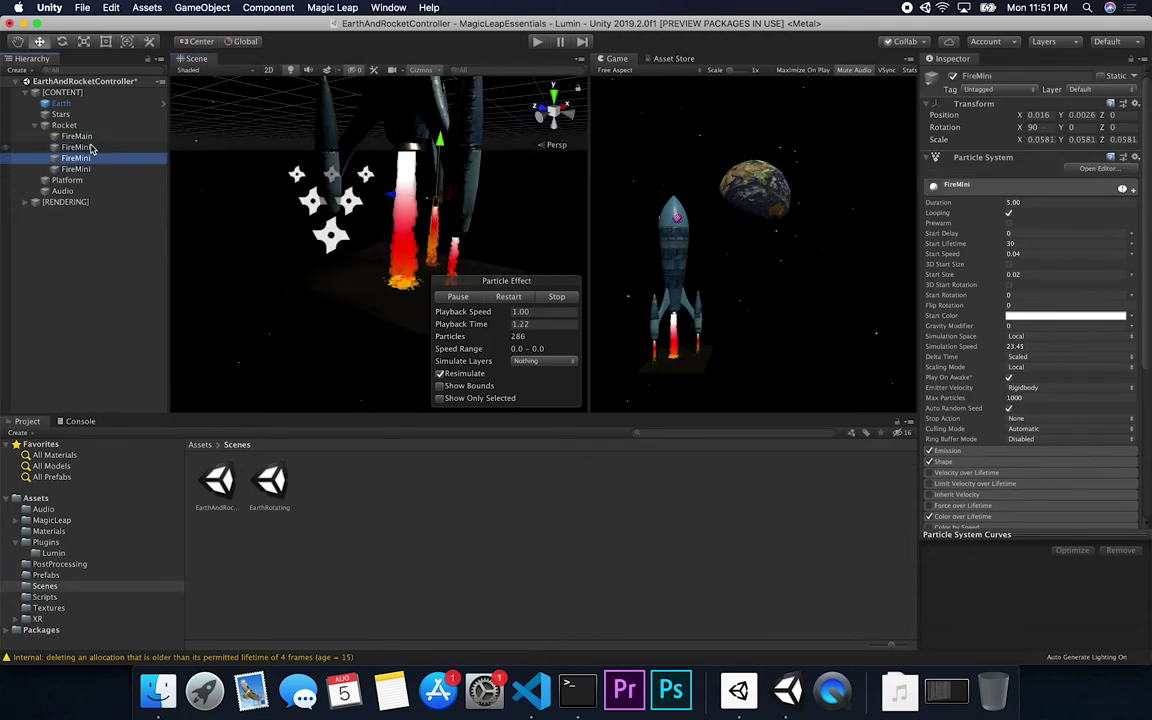
pyautogui.press('Up')
pyautogui.press('Up')
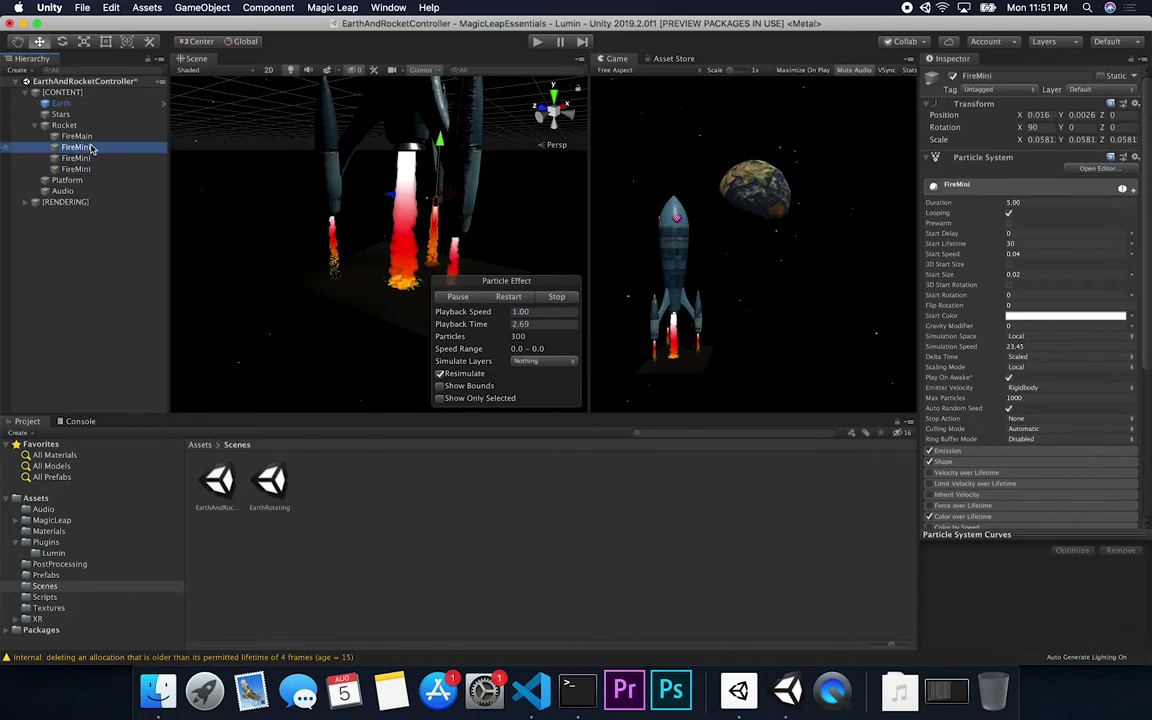
pyautogui.press('Up')
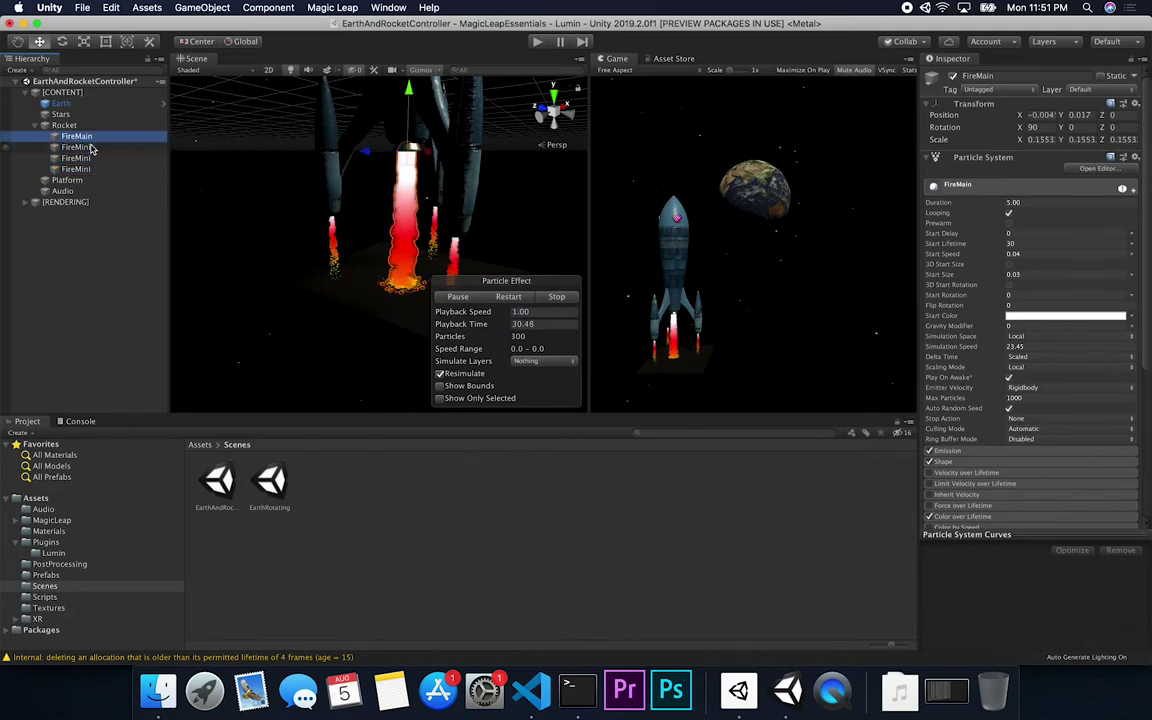
pyautogui.press('Down')
pyautogui.press('Down')
pyautogui.press('Down')
pyautogui.press('Up')
pyautogui.press('Up')
pyautogui.press('Up')
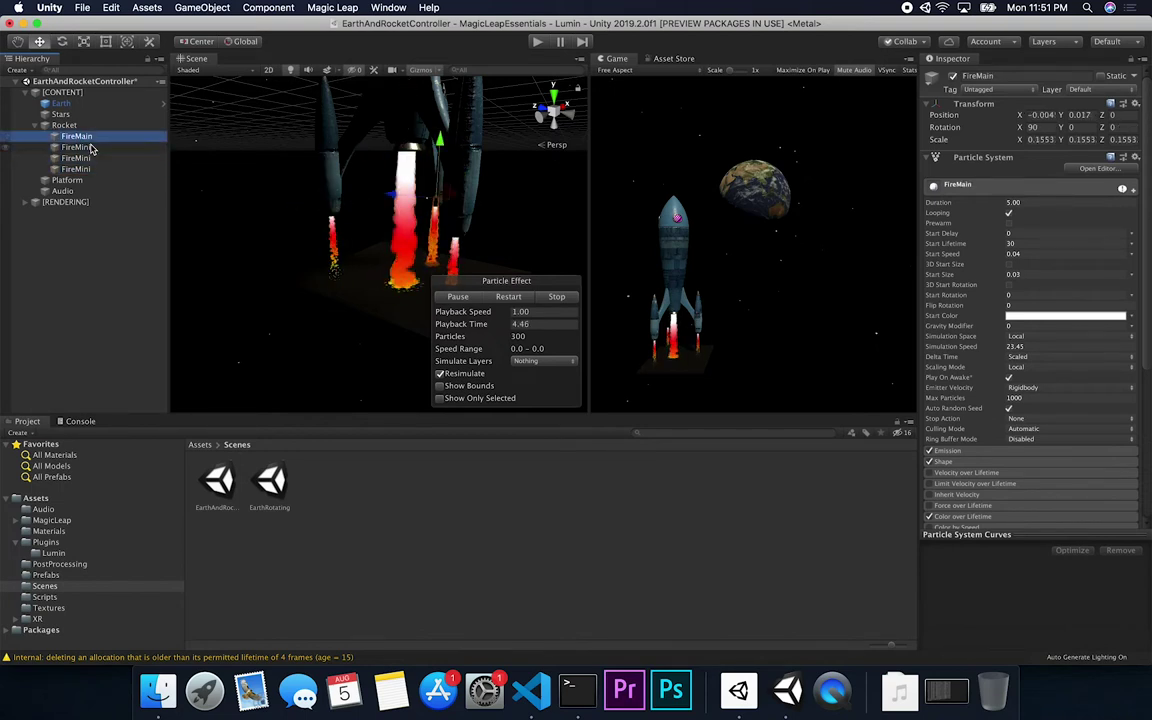
pyautogui.press('Down')
pyautogui.press('Down')
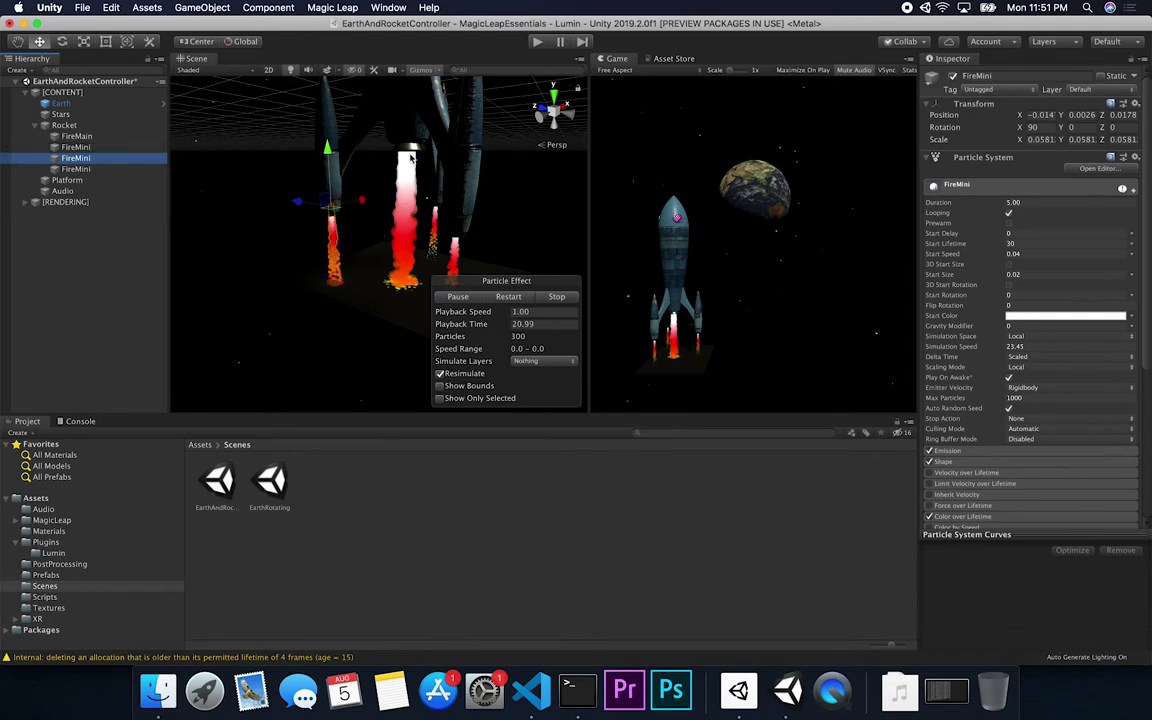
pyautogui.keyDown('alt'); pyautogui.moveTo(405, 160); pyautogui.dragTo(290, 240, button='right'); pyautogui.keyUp('alt')
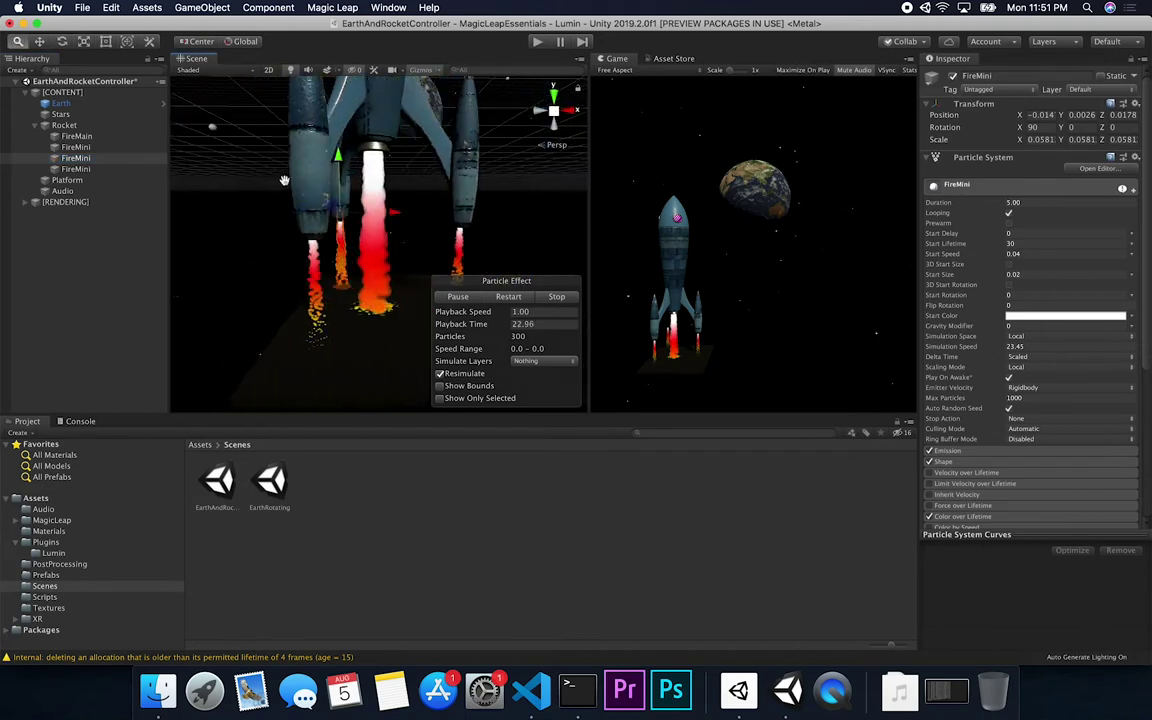
# - Raise the Platform slightly under the rocket and reselect FireMain
pyautogui.click(375, 252)
pyautogui.moveTo(375, 252); pyautogui.dragTo(375, 243)
pyautogui.click(78, 136)
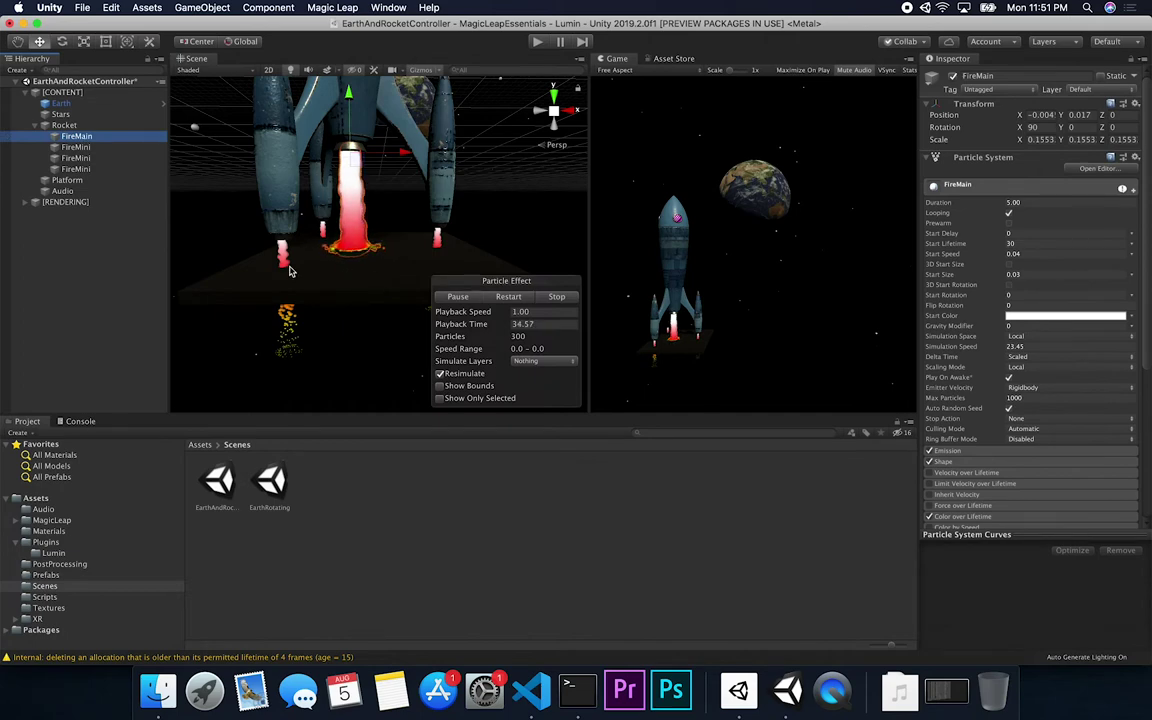
# - Cycle through the overlapping flame emitters in the Scene view, ending with all four selected
pyautogui.click(378, 290)
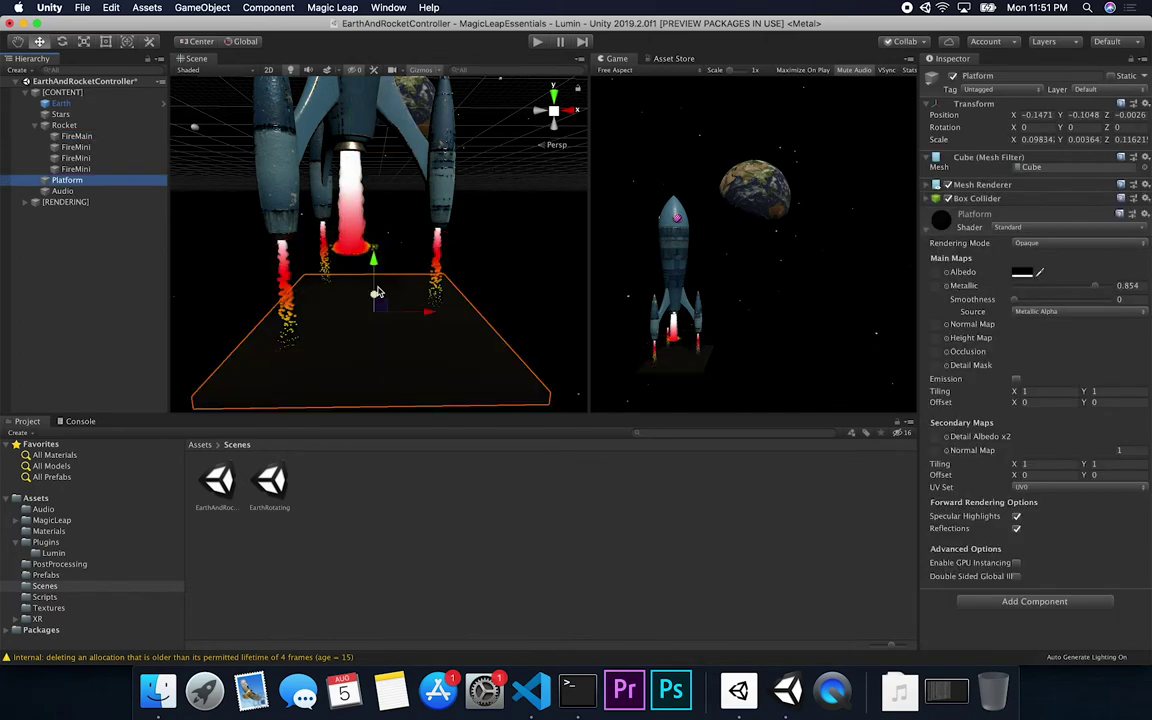
pyautogui.click(378, 291)
pyautogui.click(378, 291)
pyautogui.click(378, 291)
pyautogui.click(378, 291)
pyautogui.click(378, 291)
pyautogui.click(378, 291)
pyautogui.click(378, 291)
pyautogui.click(378, 291)
pyautogui.click(378, 291)
pyautogui.click(378, 291)
pyautogui.click(378, 291)
pyautogui.click(378, 291)
pyautogui.click(378, 291)
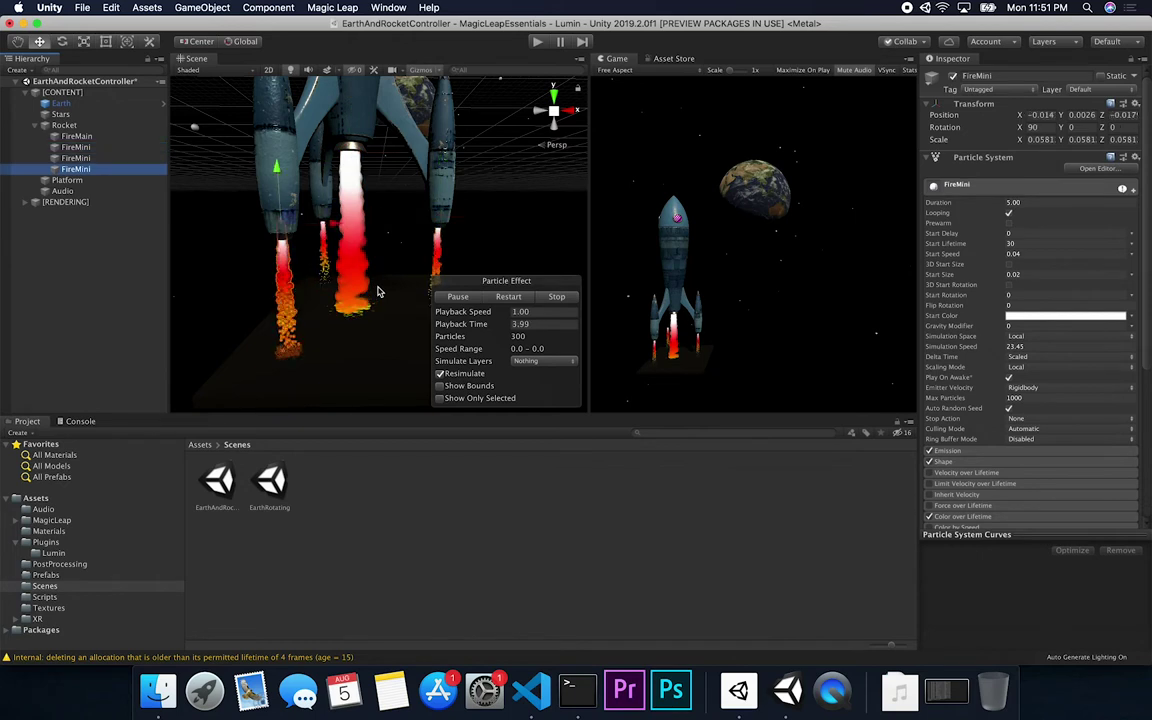
pyautogui.click(378, 291)
pyautogui.click(378, 291)
pyautogui.click(378, 291)
# - Raise the Platform higher to Y −0.0698 so the flames collide with it
pyautogui.click(378, 291)
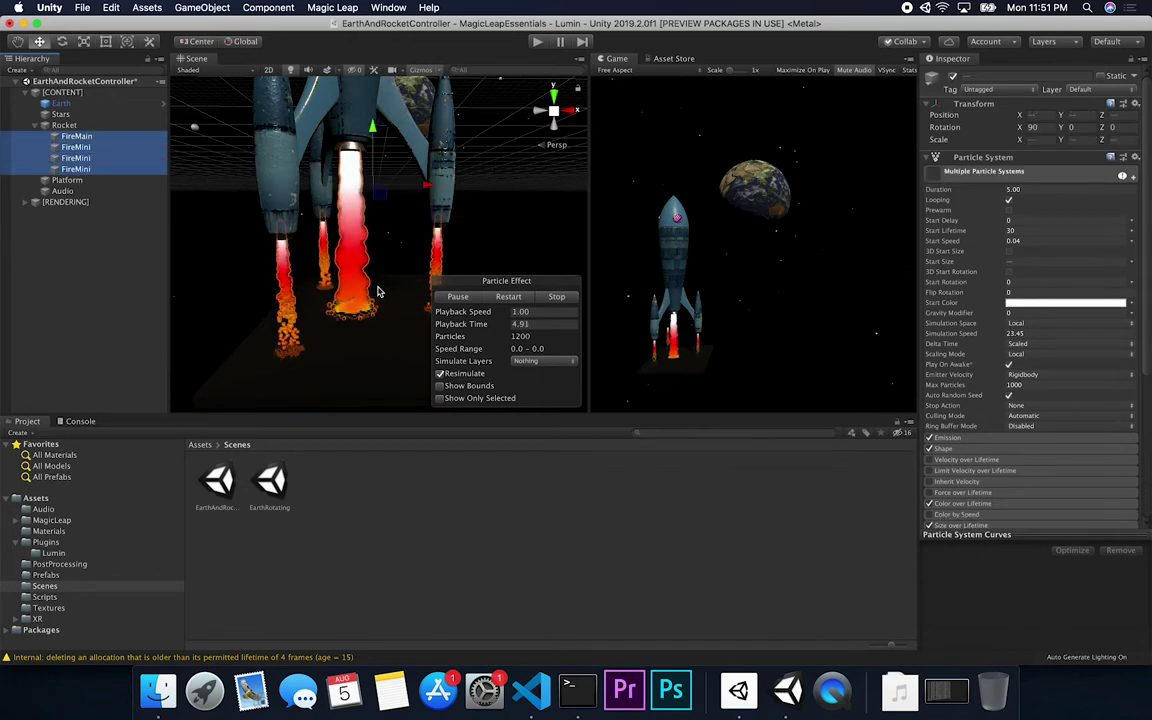
pyautogui.click(378, 291)
pyautogui.click(378, 291)
pyautogui.click(378, 291)
pyautogui.click(370, 327)
pyautogui.moveTo(373, 400); pyautogui.dragTo(378, 226)
# - Step through the Rocket's fire emitters, orbit around the engines, and settle on FireMain
pyautogui.click(82, 127)
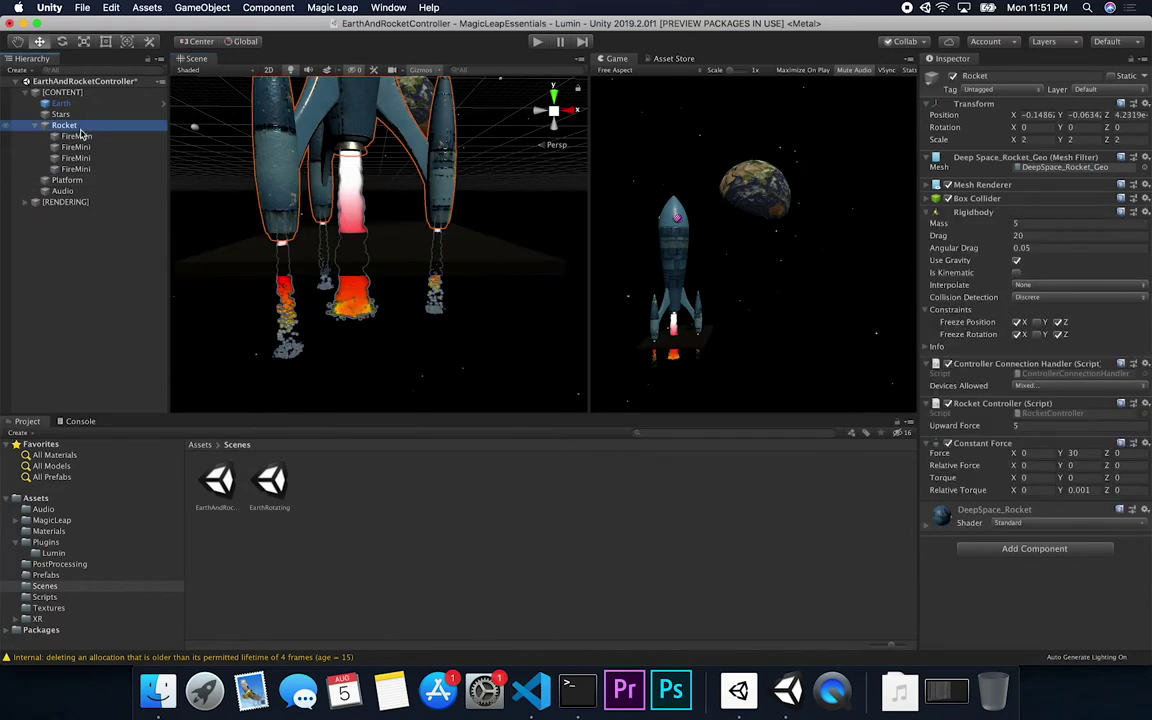
pyautogui.click(76, 136)
pyautogui.press('Down')
pyautogui.press('Down')
pyautogui.press('Down')
pyautogui.click(84, 147)
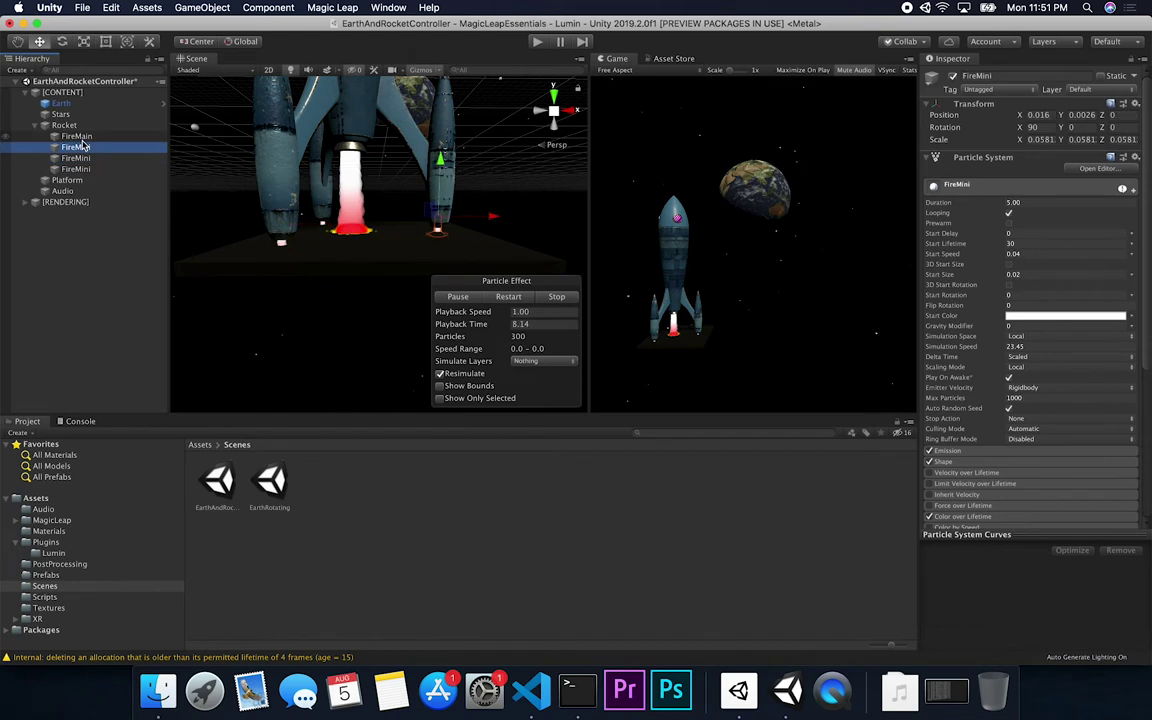
pyautogui.keyDown('alt'); pyautogui.moveTo(300, 320); pyautogui.dragTo(396, 337); pyautogui.keyUp('alt')
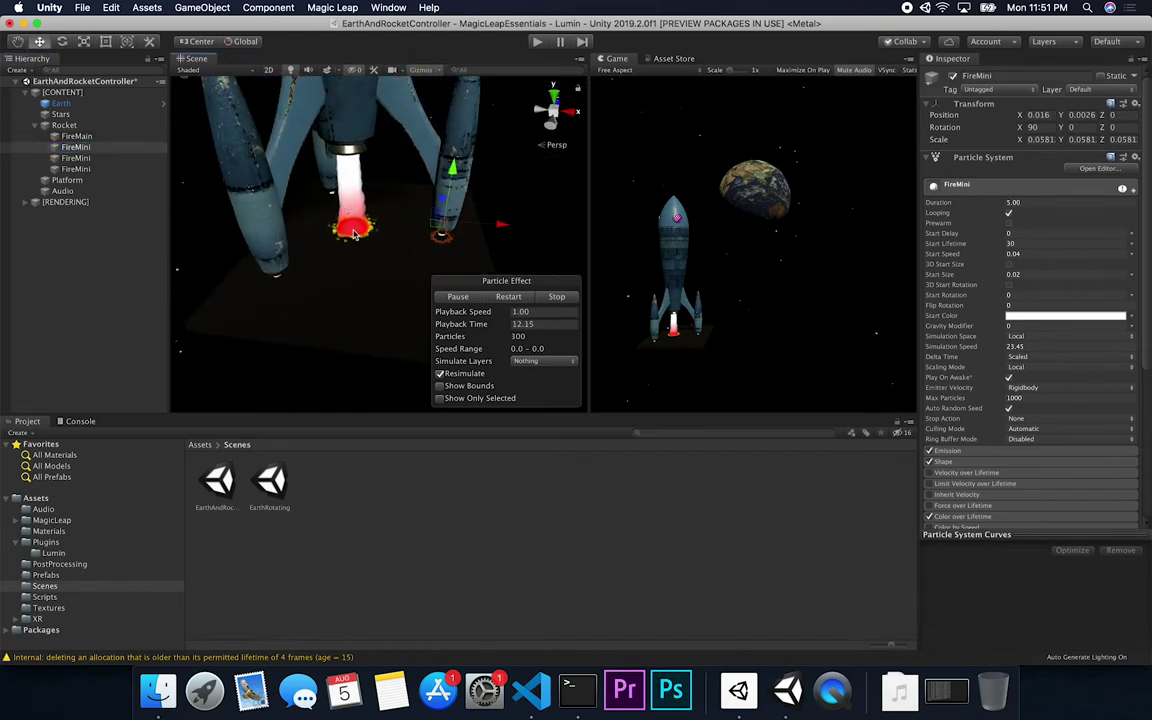
pyautogui.click(74, 136)
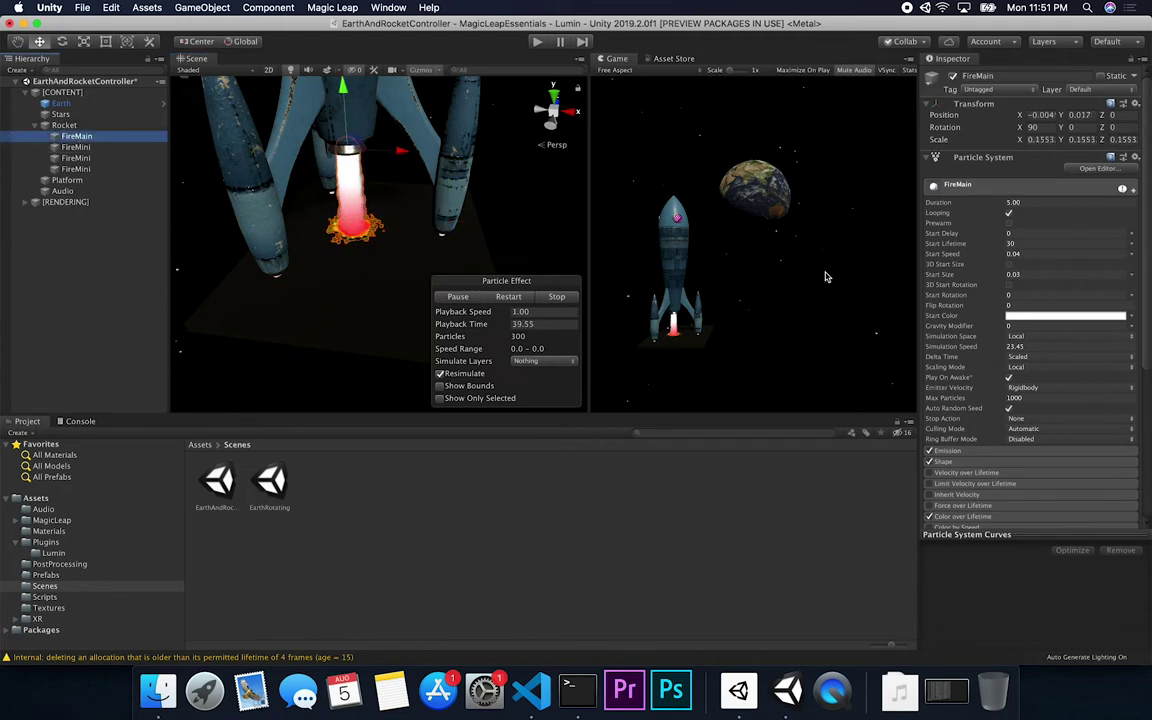
pyautogui.scroll(-5, 1030, 349)
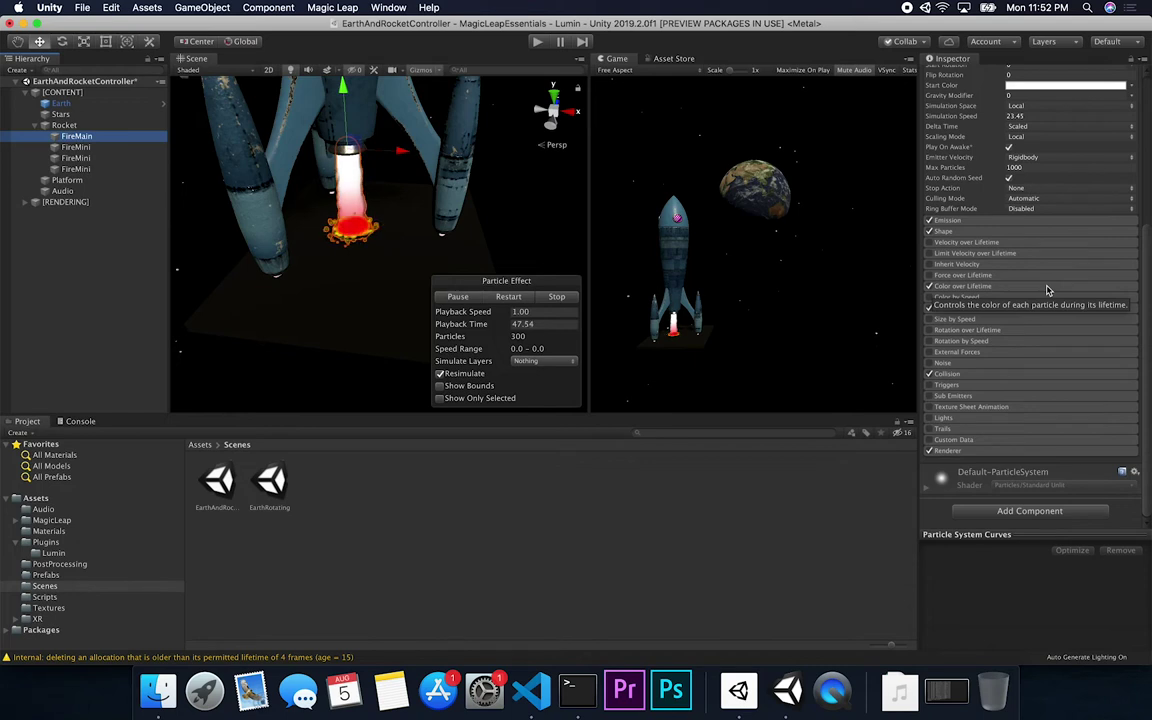
pyautogui.scroll(5, 1047, 290)
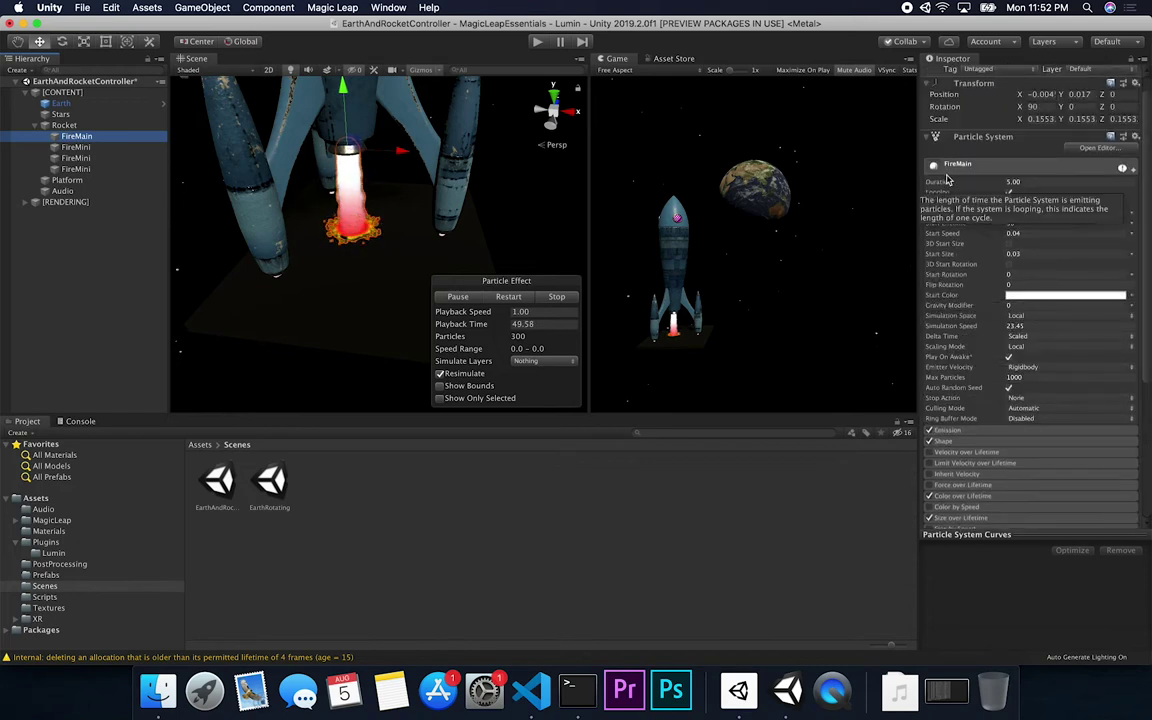
pyautogui.click(1053, 183)
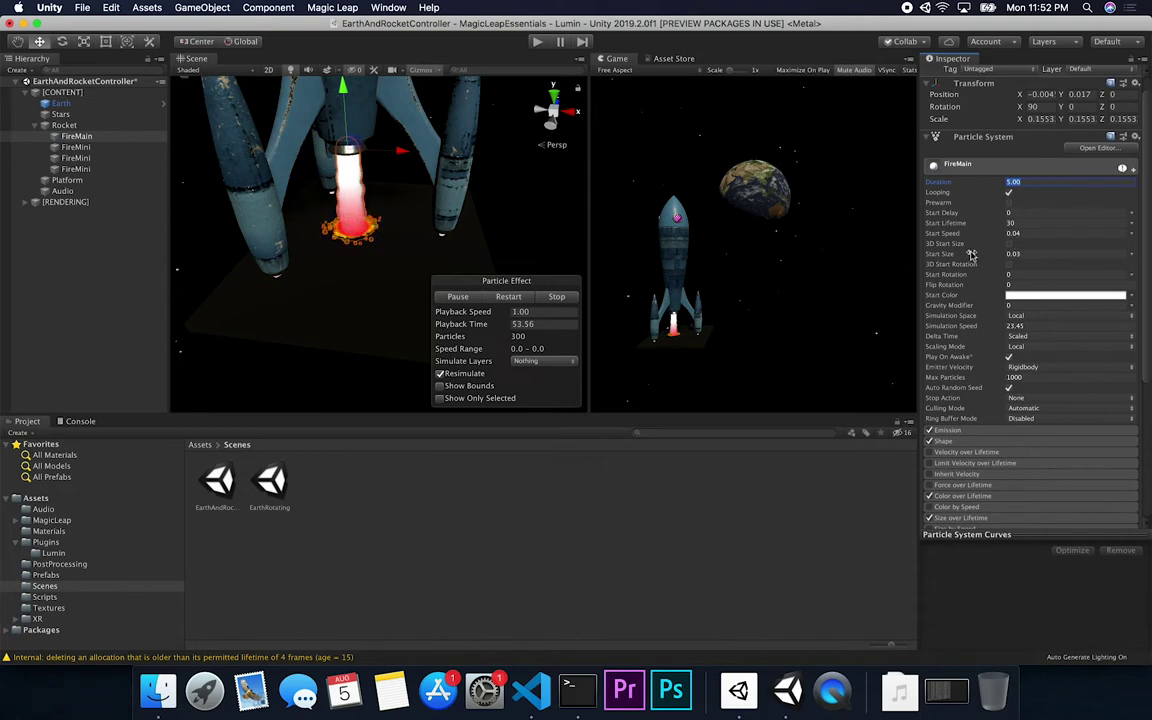
pyautogui.click(1029, 254)
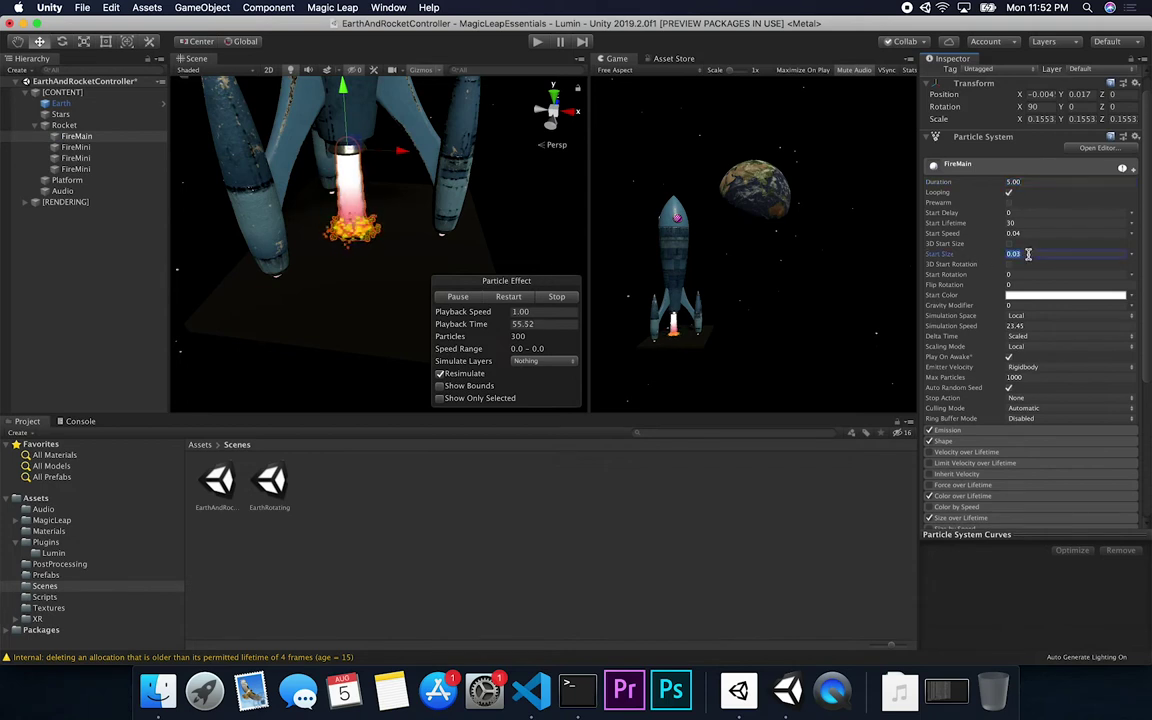
pyautogui.click(978, 257)
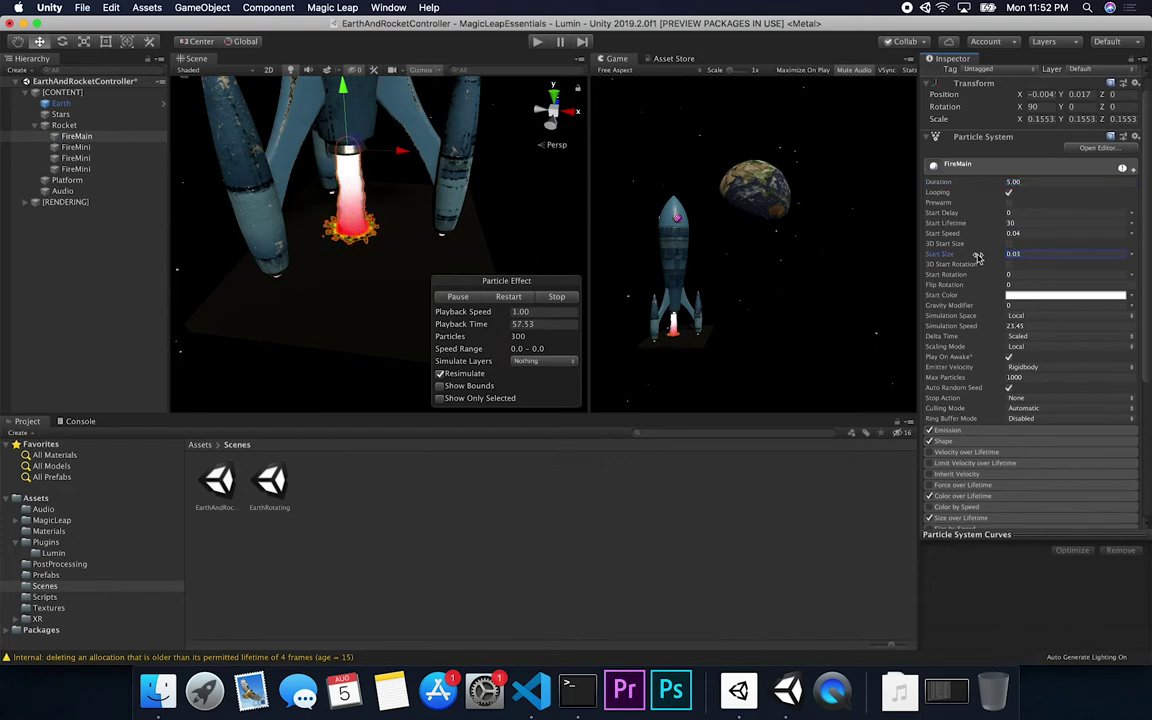
pyautogui.moveTo(989, 257); pyautogui.dragTo(986, 258)
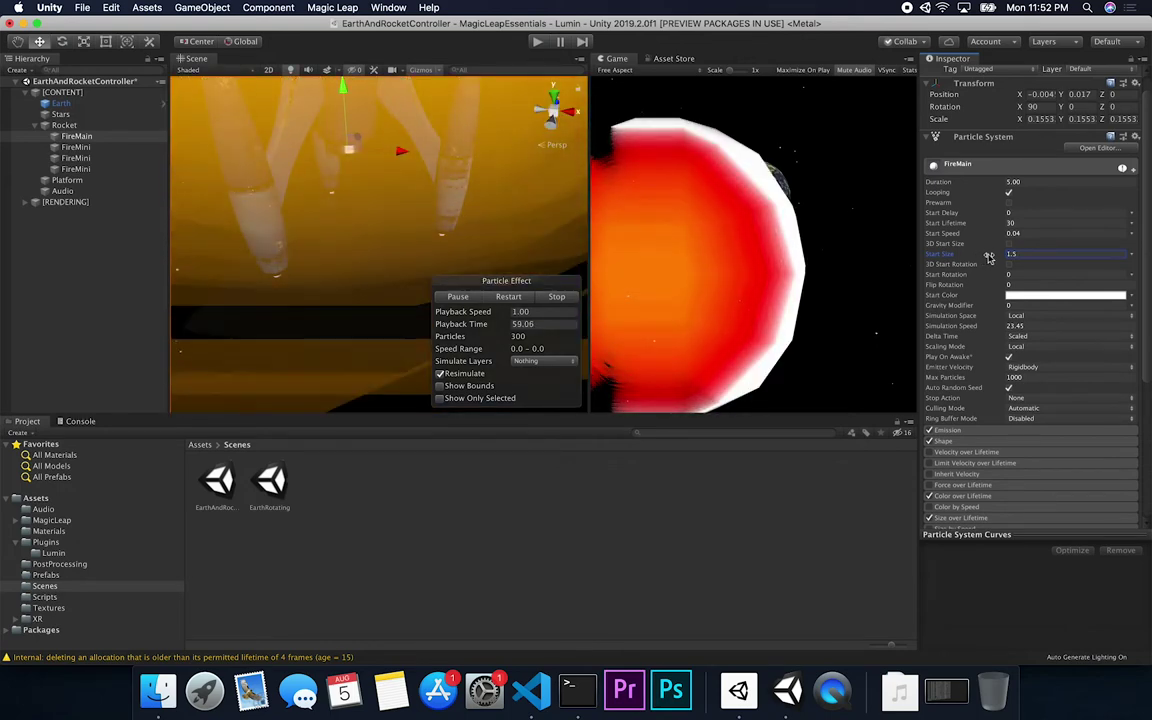
pyautogui.moveTo(980, 257); pyautogui.dragTo(1014, 255)
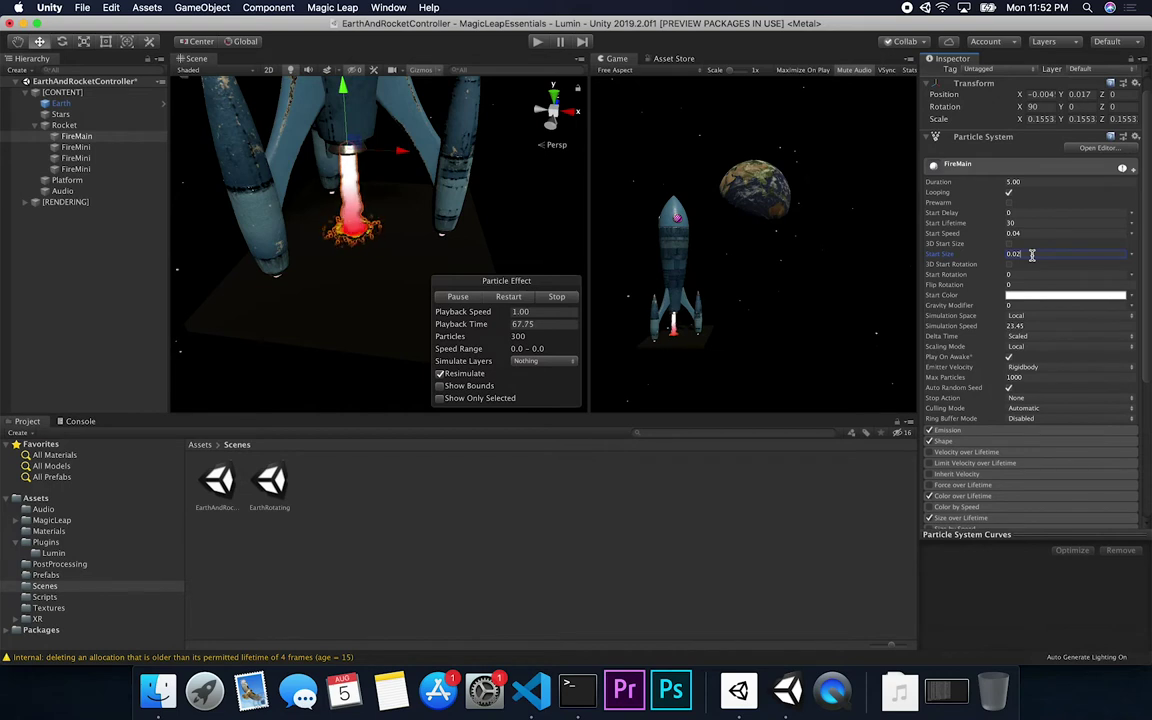
pyautogui.write('4')
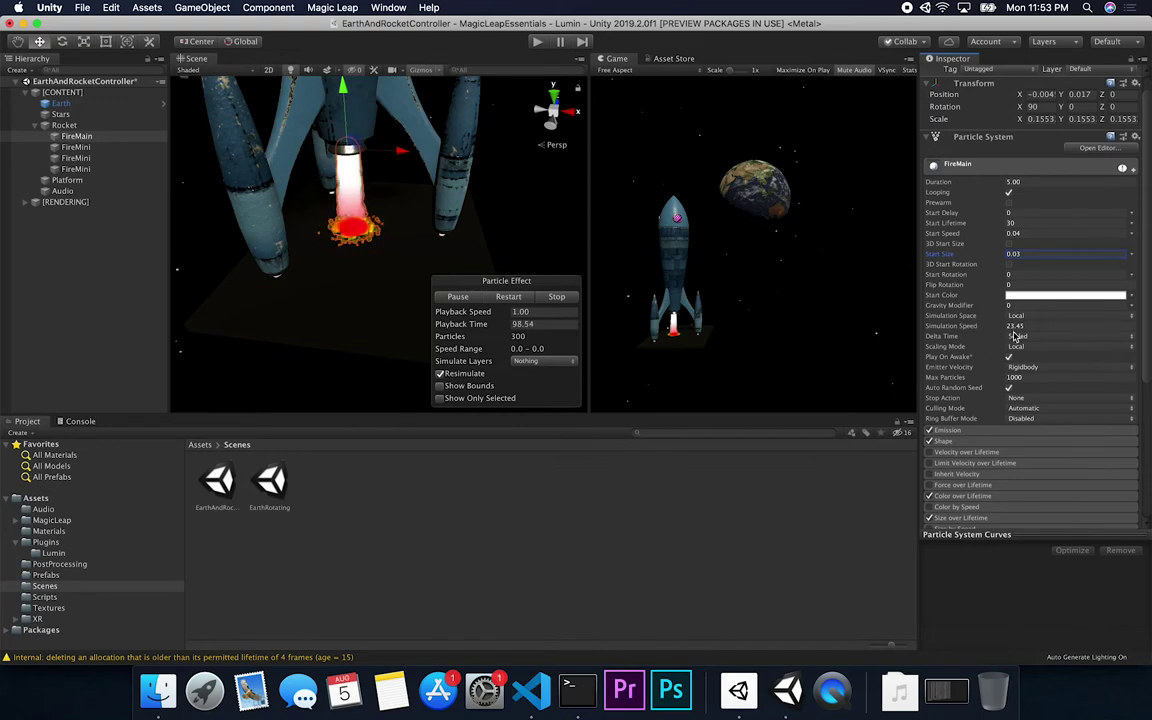
# - Set FireMain's Simulation Speed to 24 and expand Emission, showing a rate of 10
pyautogui.moveTo(1018, 325); pyautogui.dragTo(995, 328)
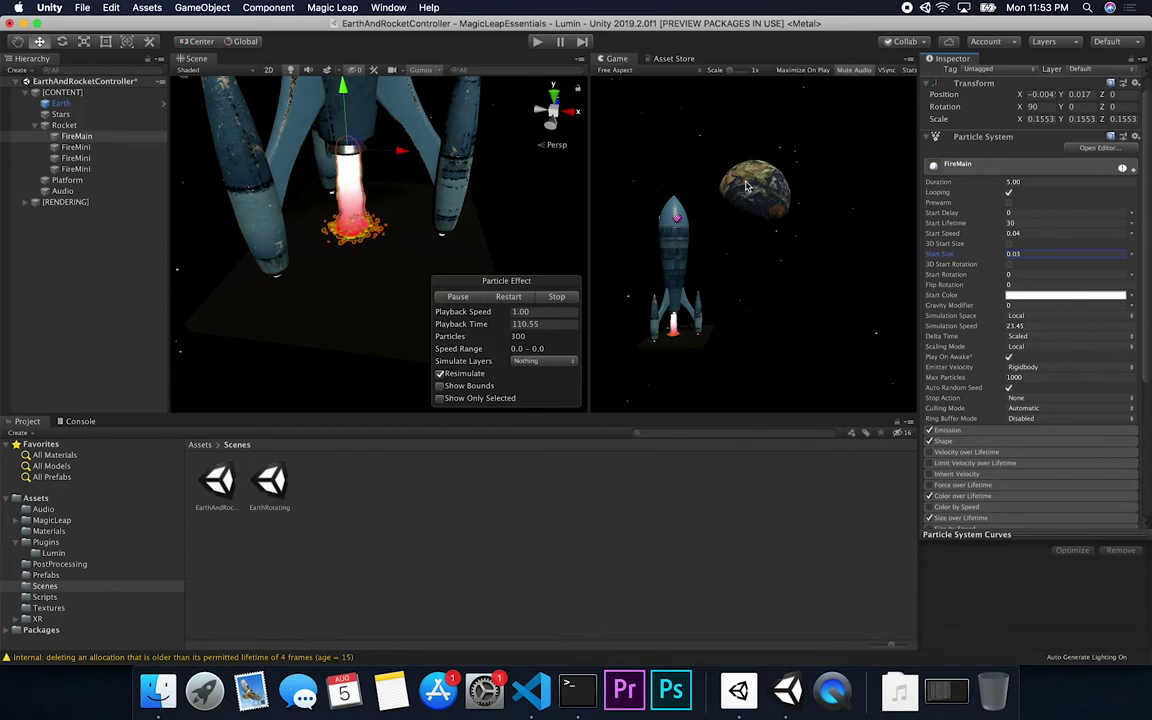
pyautogui.click(1028, 326)
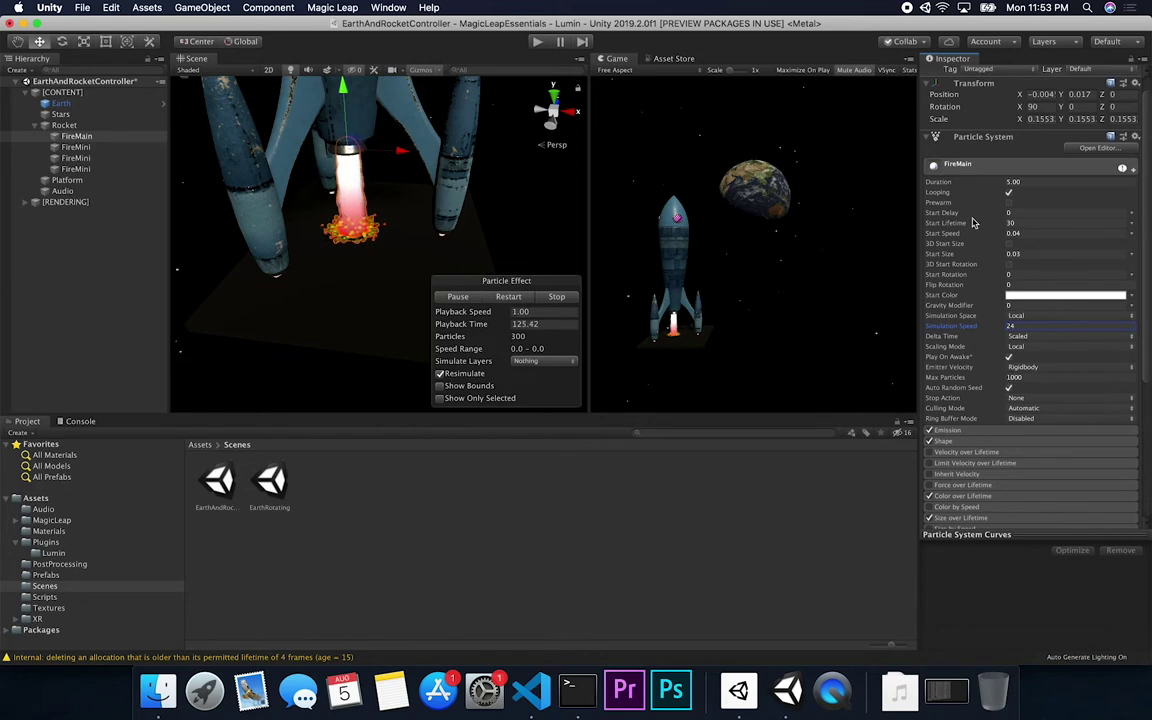
pyautogui.click(956, 431)
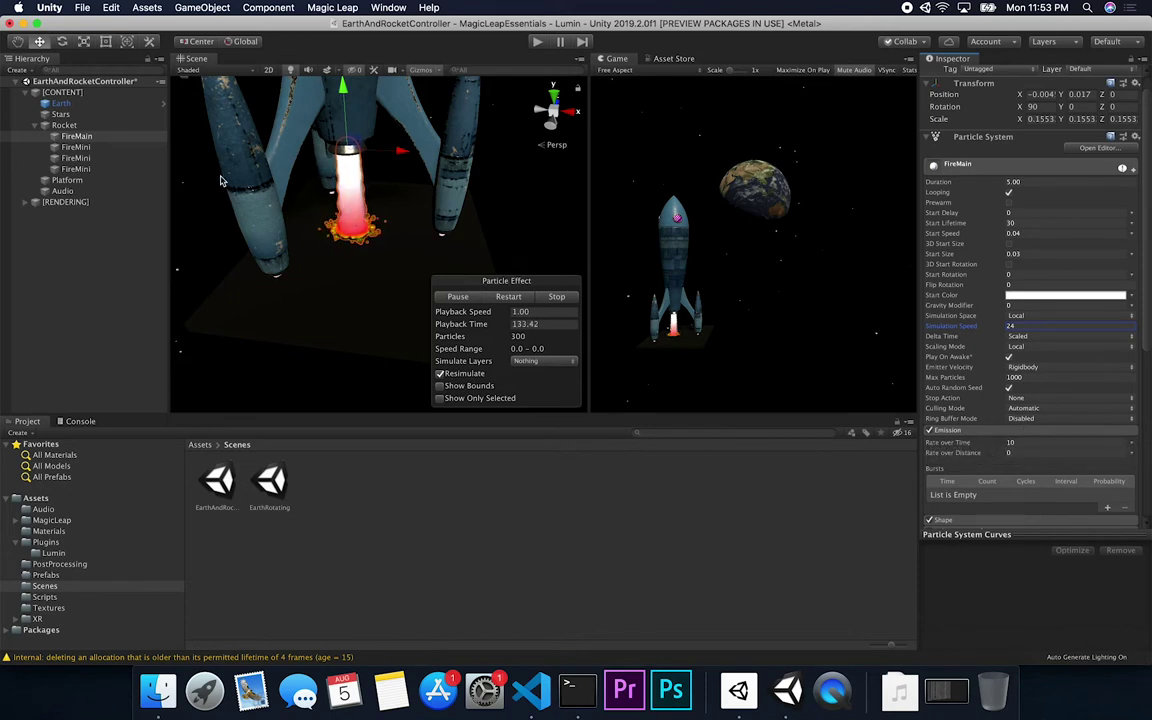
pyautogui.scroll(-4, 960, 340)
# - Expand the Shape module and keep Cone as the emitter shape
pyautogui.click(958, 332)
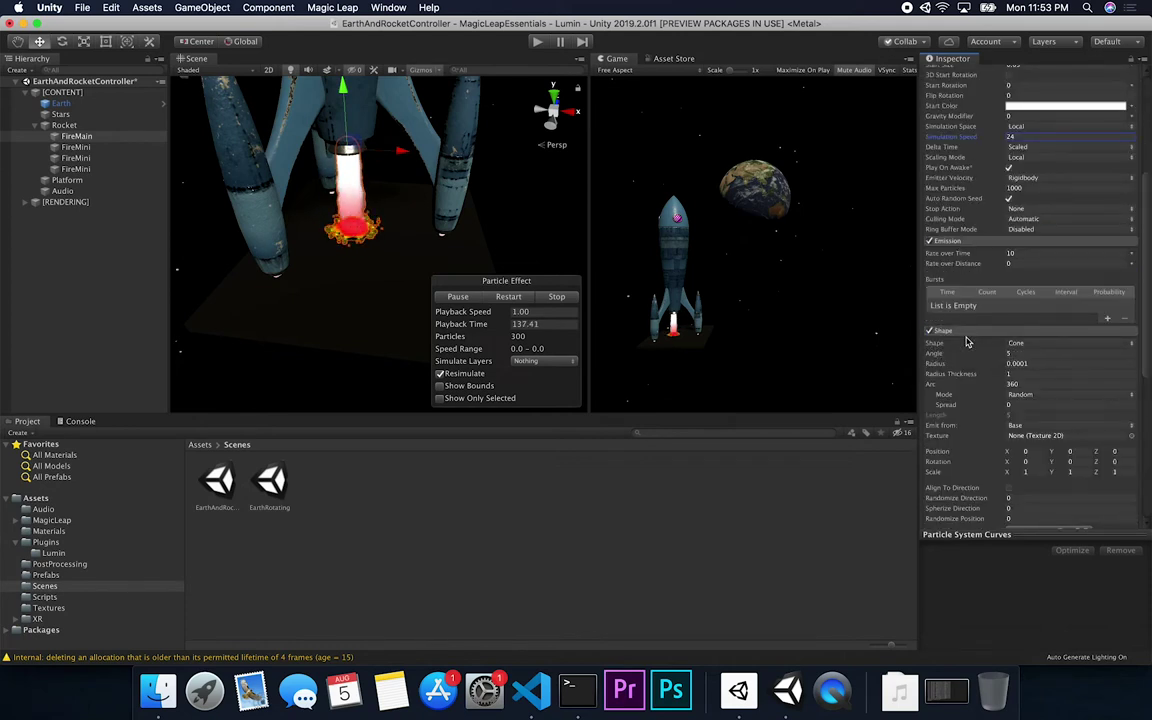
pyautogui.click(1022, 344)
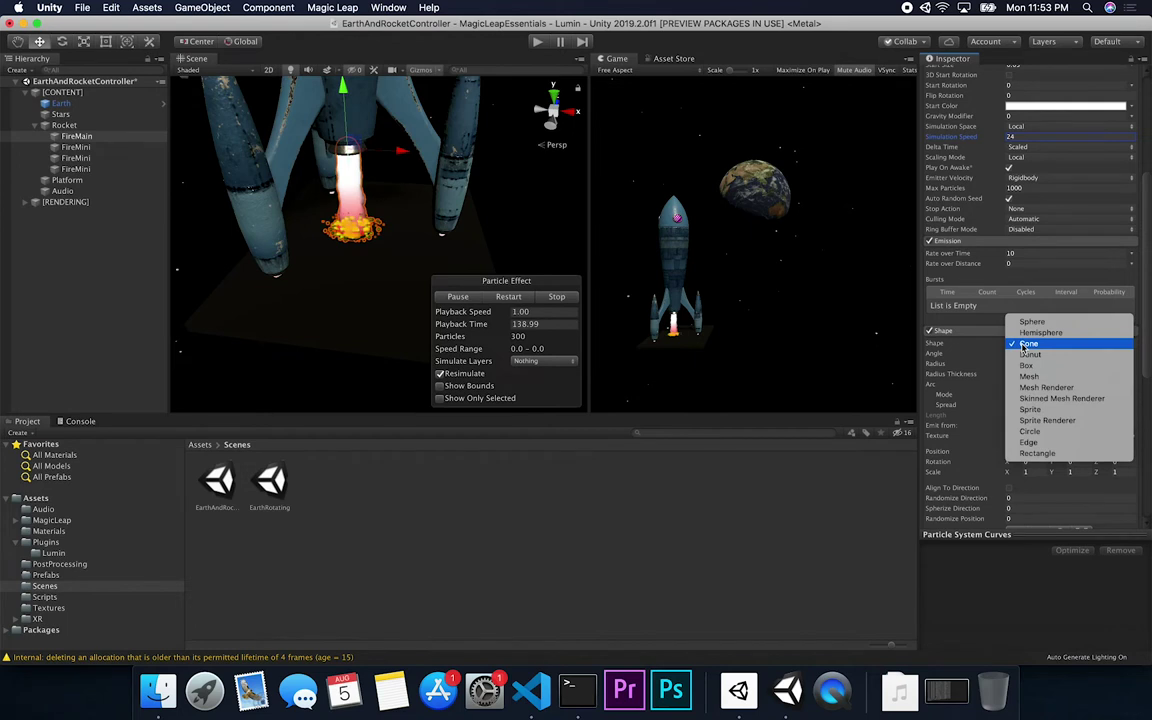
pyautogui.click(1023, 345)
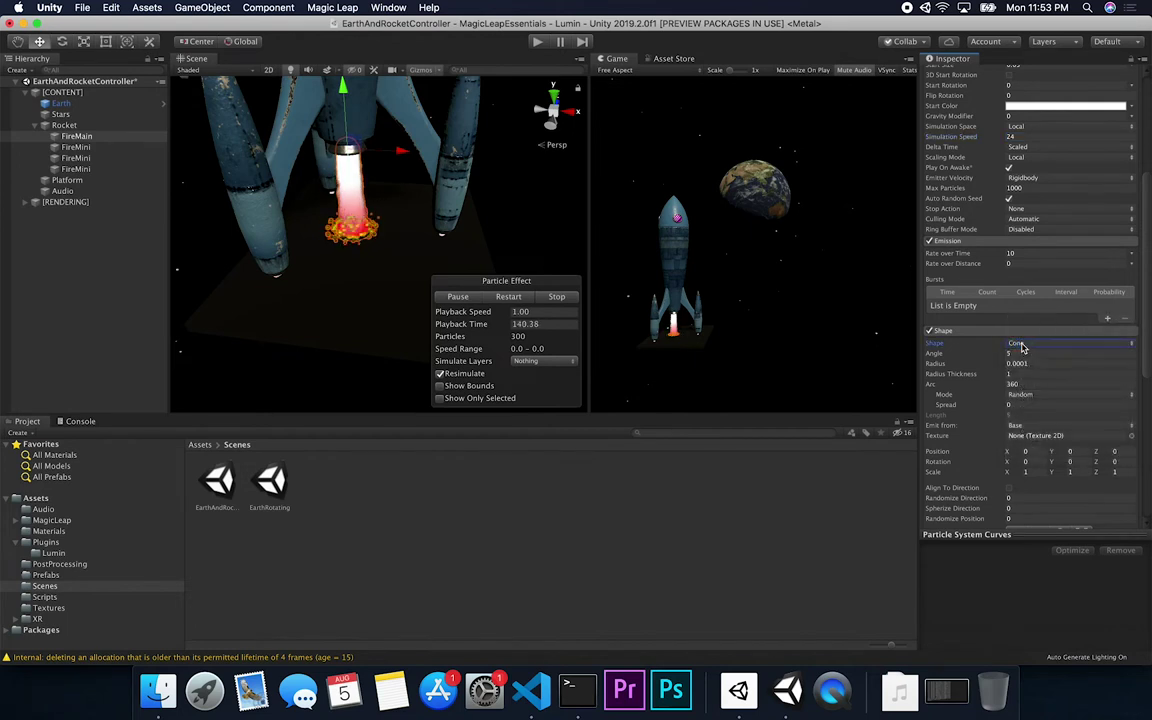
pyautogui.click(1022, 345)
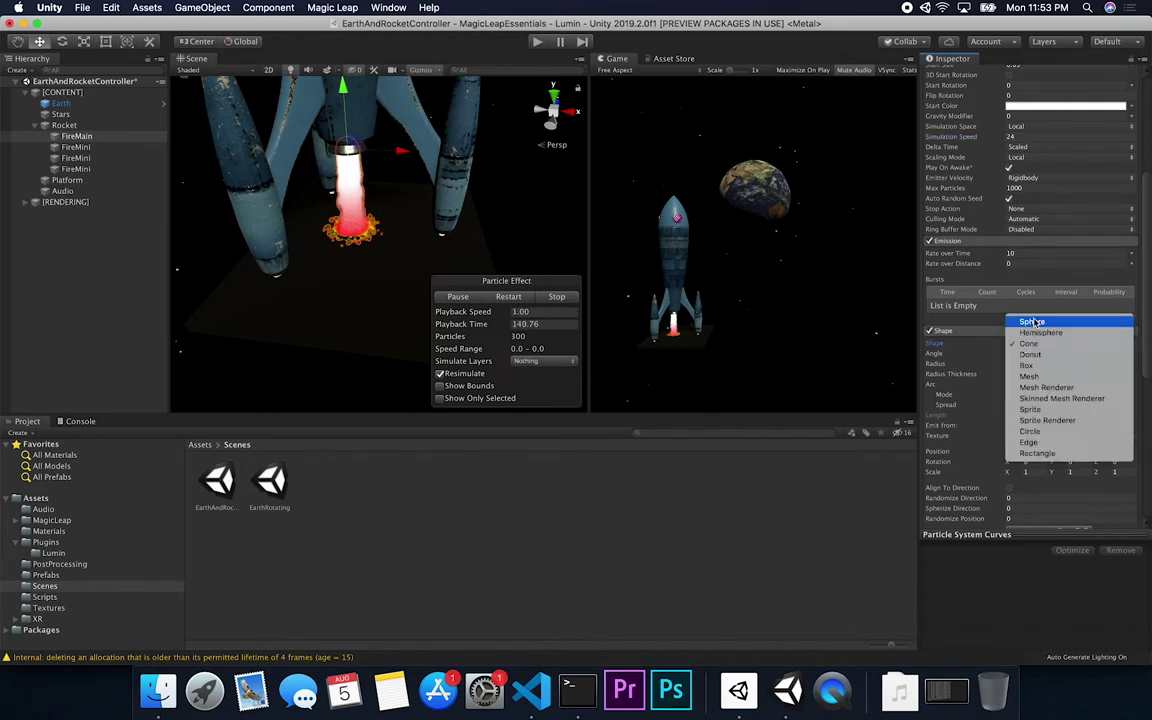
pyautogui.click(1028, 343)
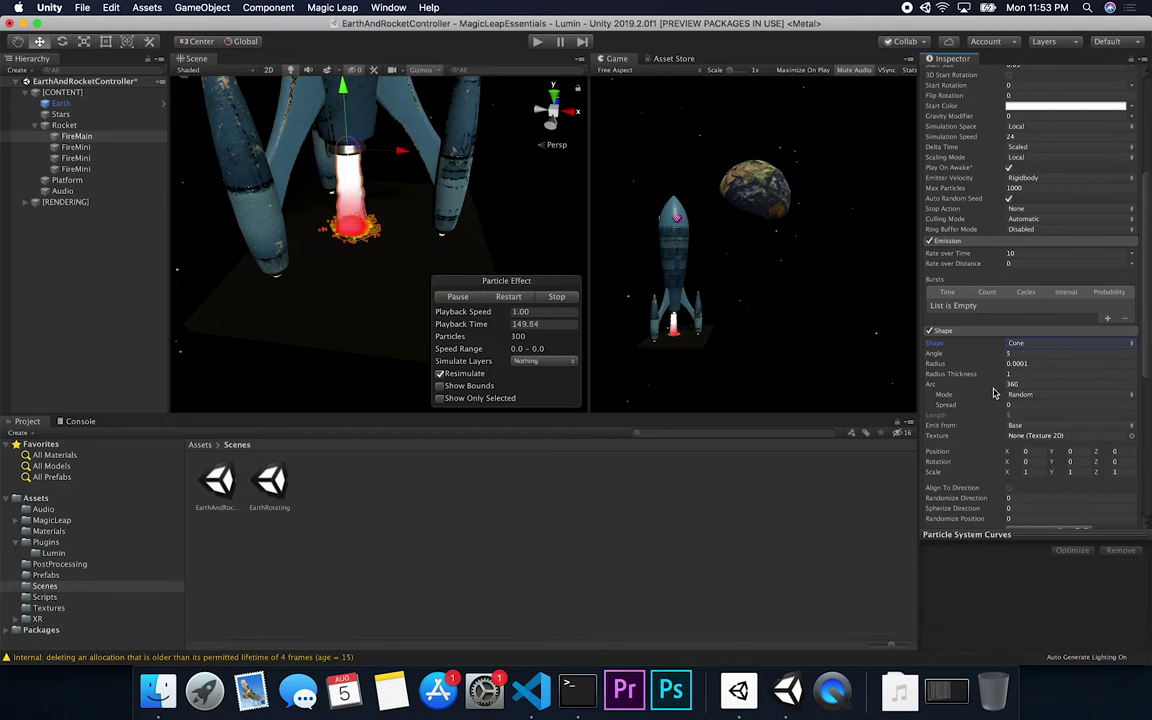
# - Try a cone Angle of 20, then return it to 5
pyautogui.click(1025, 353)
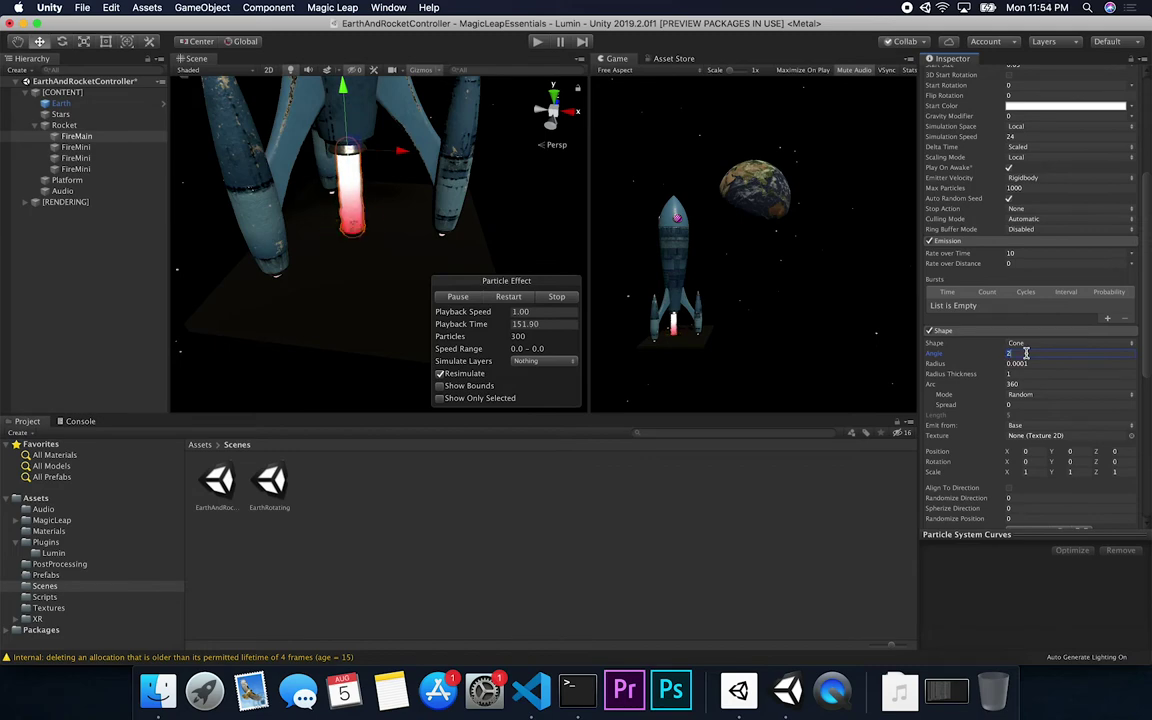
pyautogui.write('20')
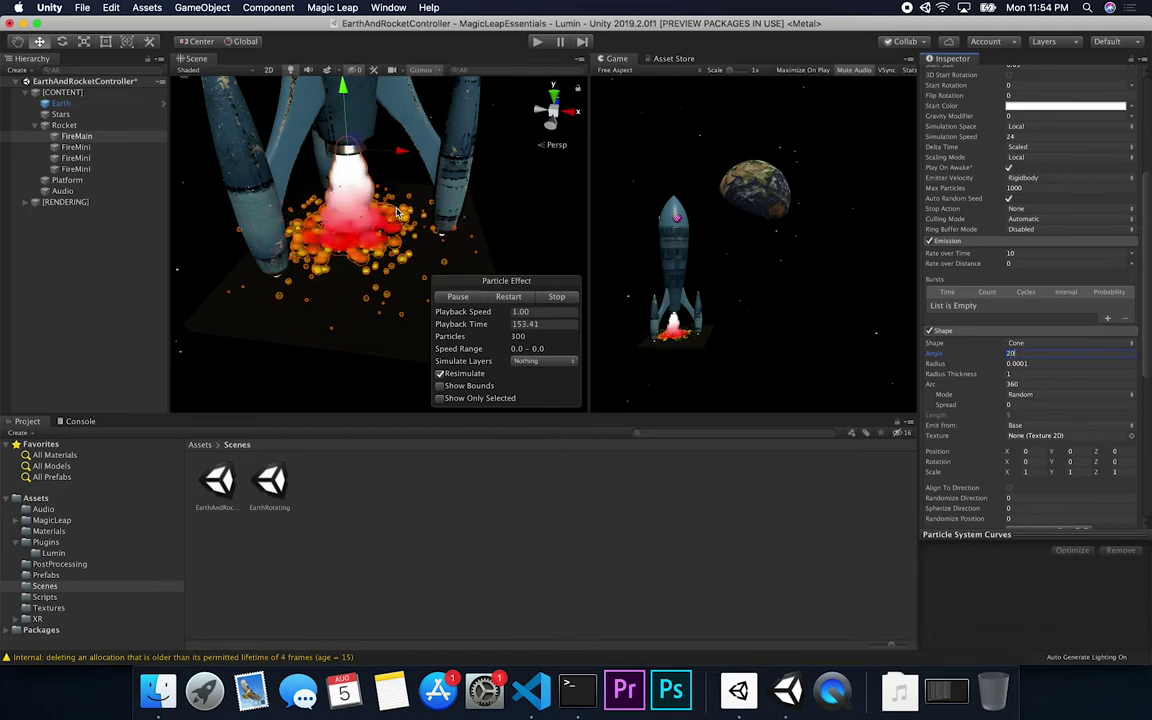
pyautogui.scroll(-10, 490, 220)
pyautogui.scroll(10, 490, 220)
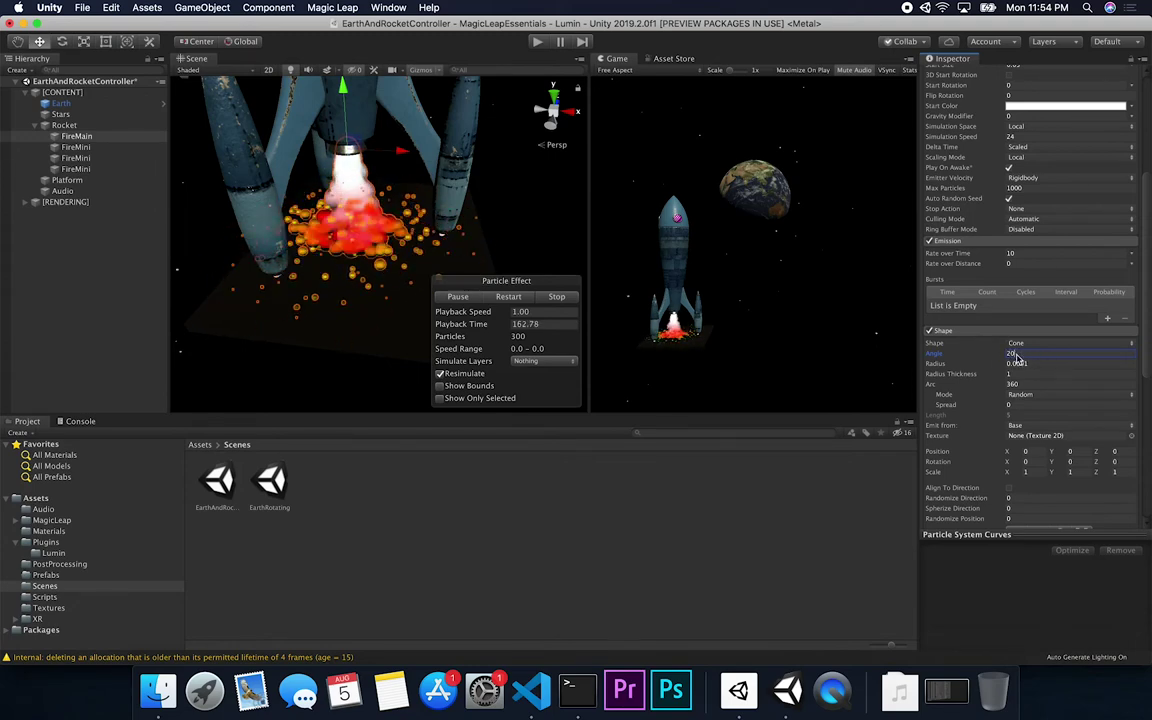
pyautogui.click(981, 377)
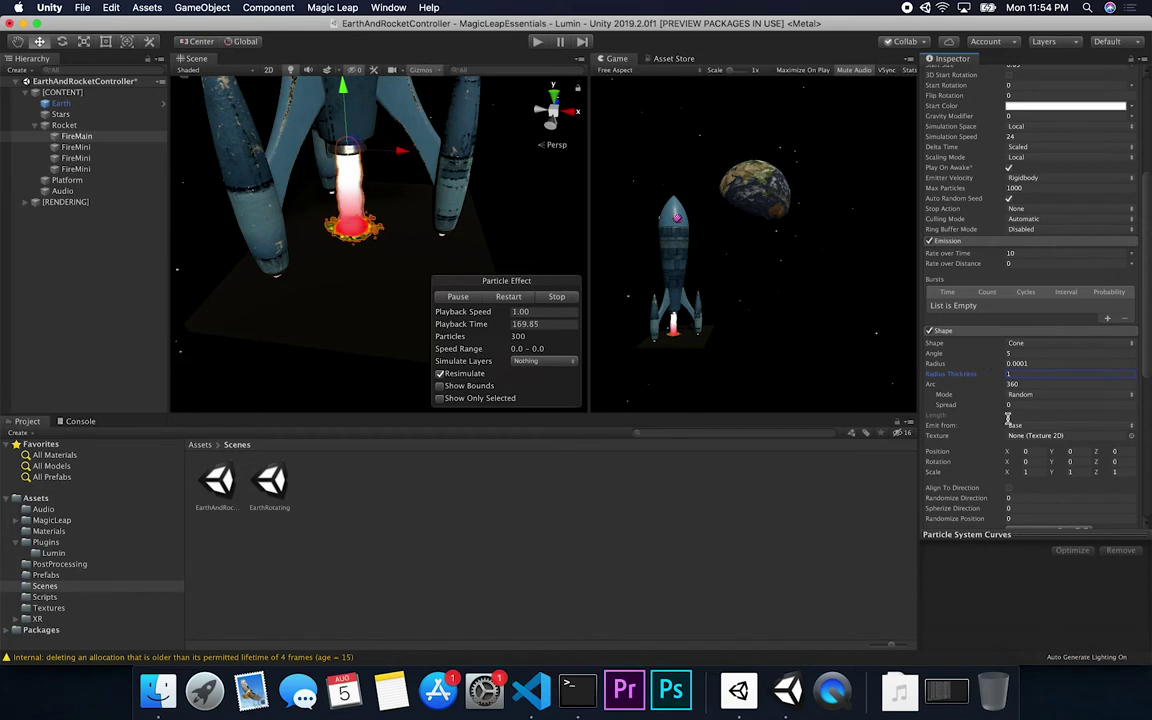
# - Expand FireMain's Color over Lifetime and open its white-red-orange-yellow gradient
pyautogui.scroll(-5, 1010, 450)
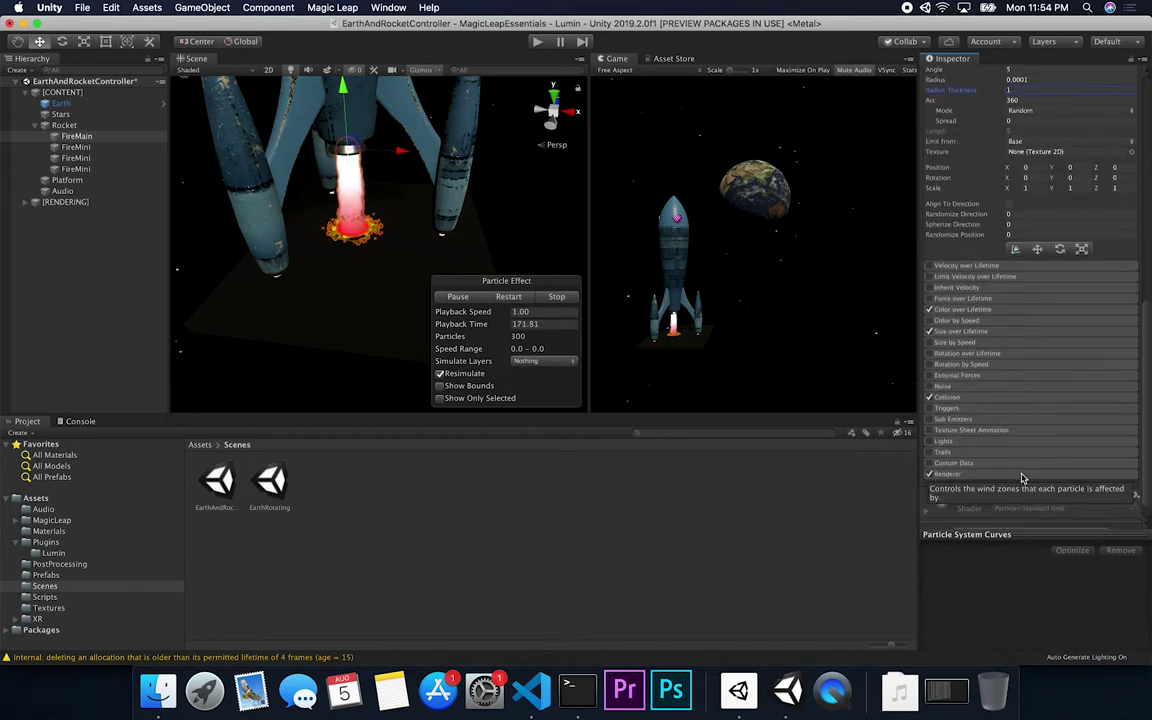
pyautogui.click(966, 310)
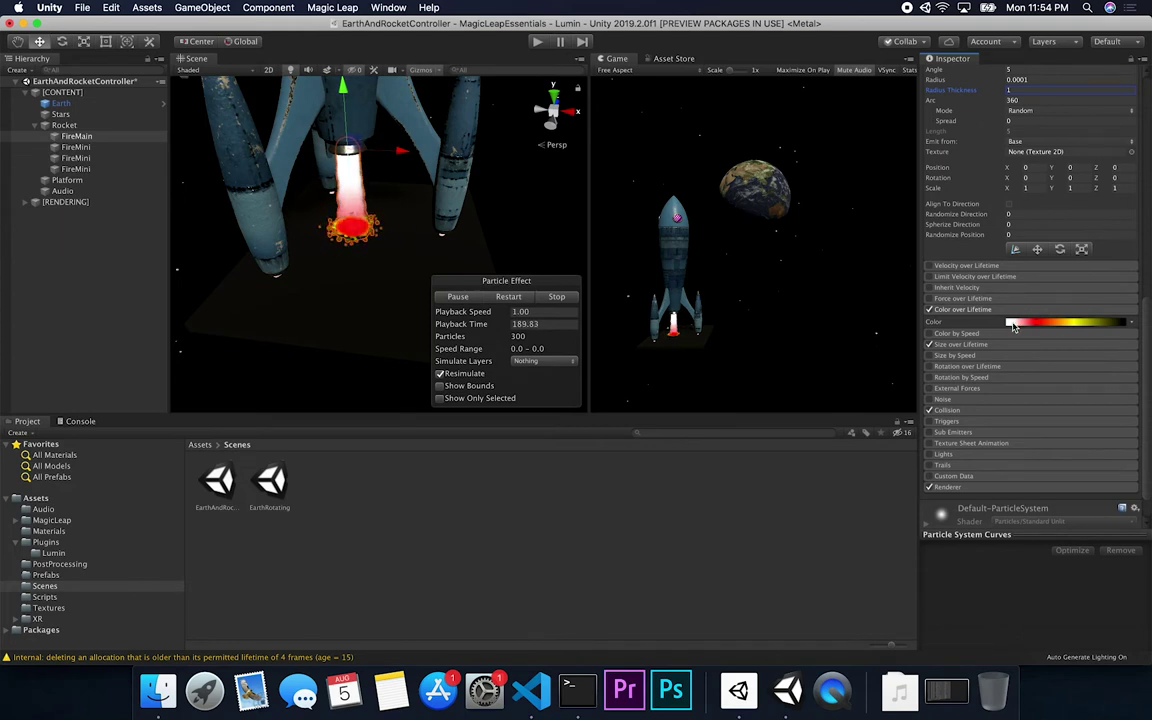
pyautogui.click(1058, 323)
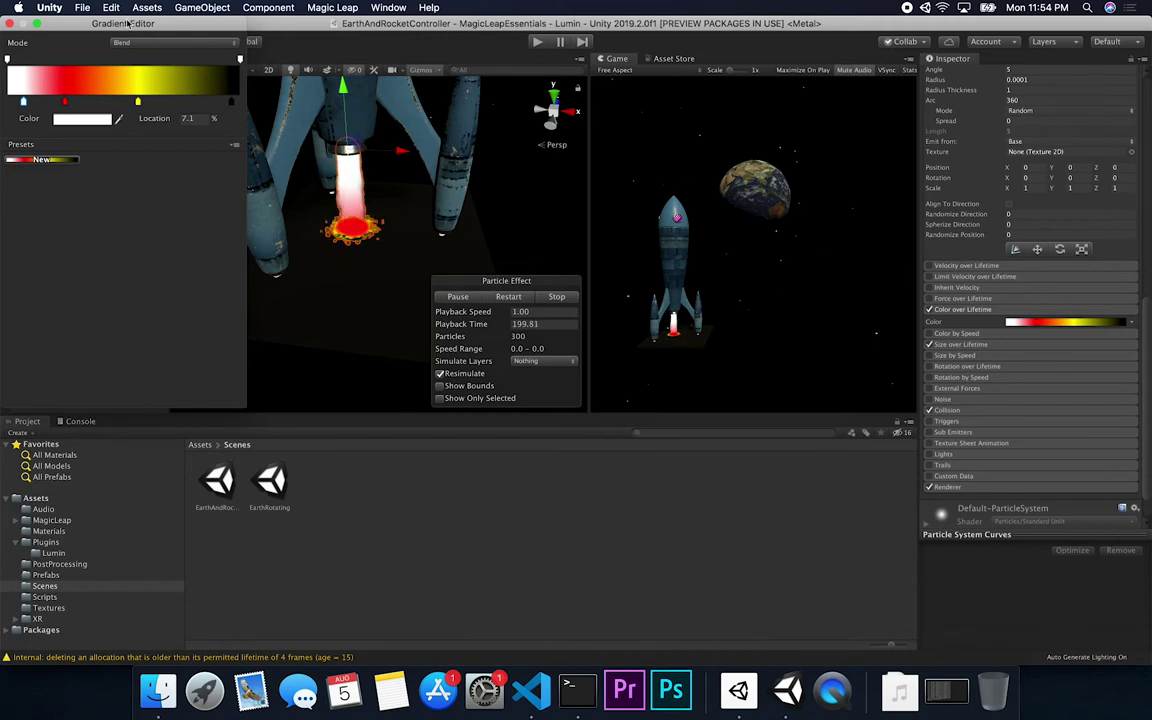
# - Add a pink colour key, delete it, then select the white, red and yellow keys in turn
pyautogui.click(42, 103)
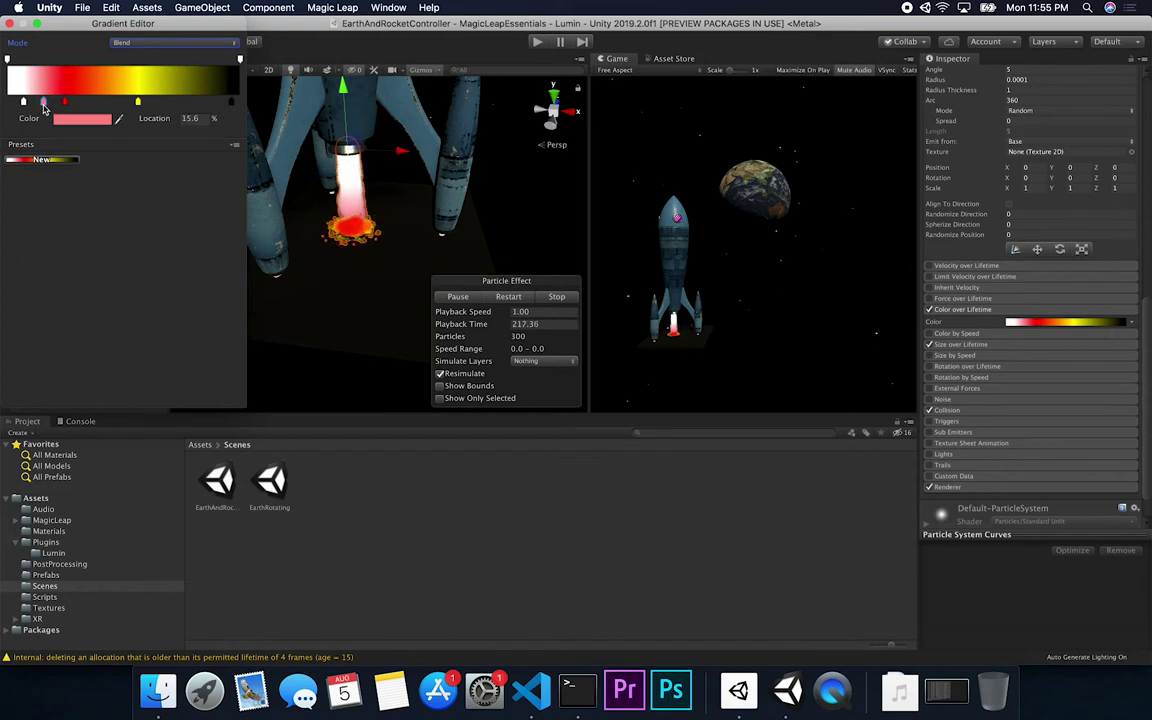
pyautogui.press('Delete')
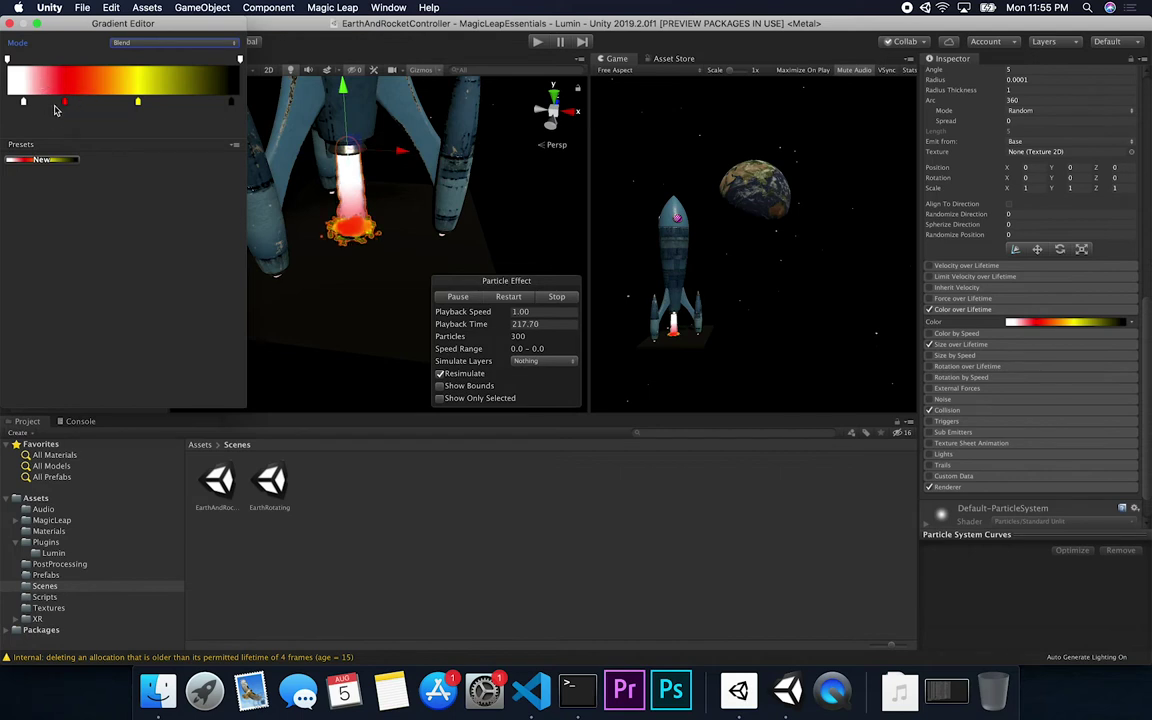
pyautogui.click(23, 101)
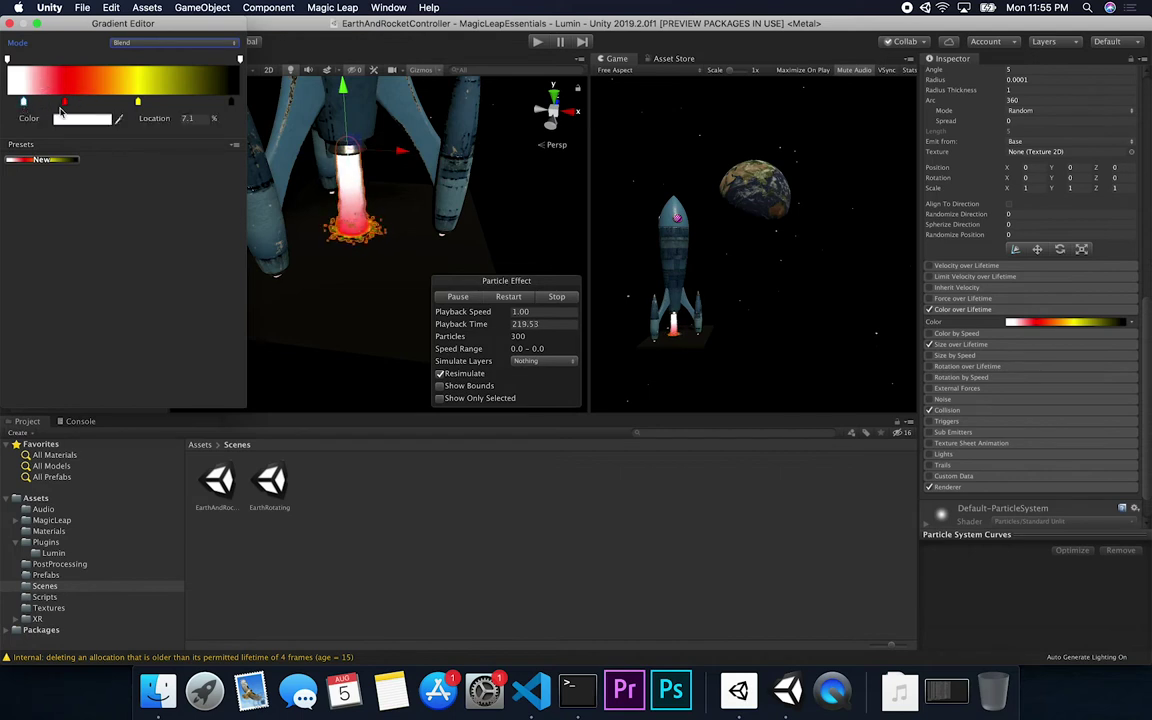
pyautogui.click(64, 101)
pyautogui.click(138, 101)
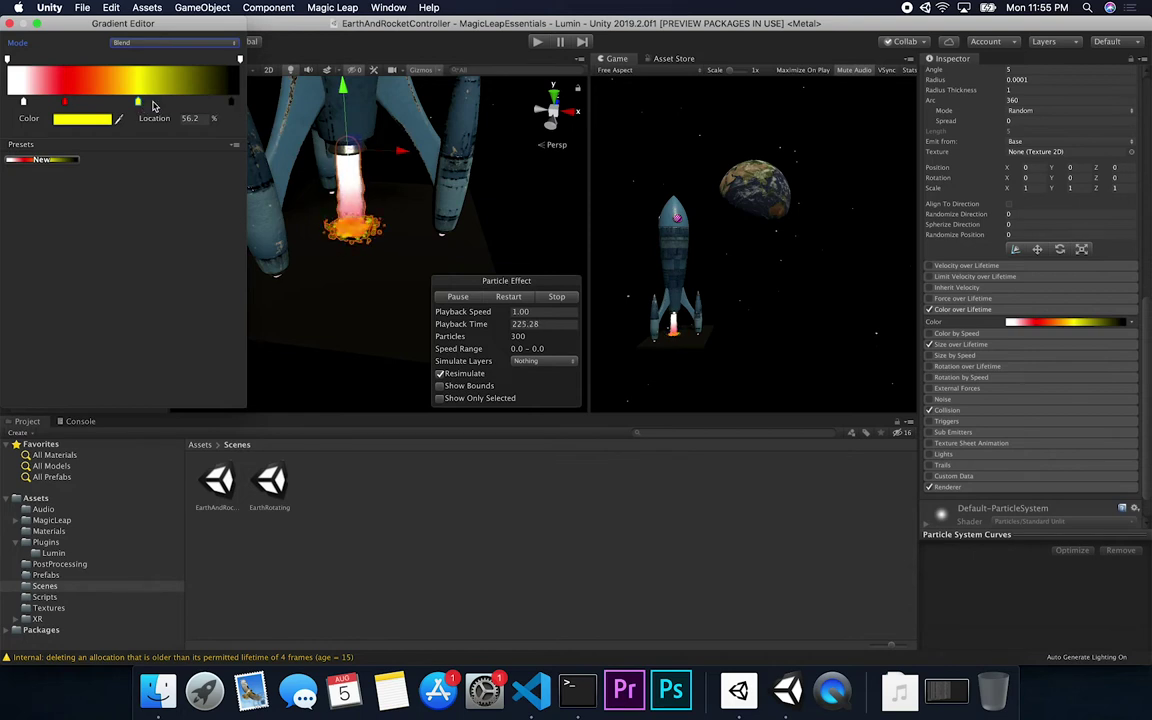
# - Move the yellow colour key to about 51.5% Location and close the Gradient Editor
pyautogui.moveTo(155, 104); pyautogui.dragTo(168, 104)
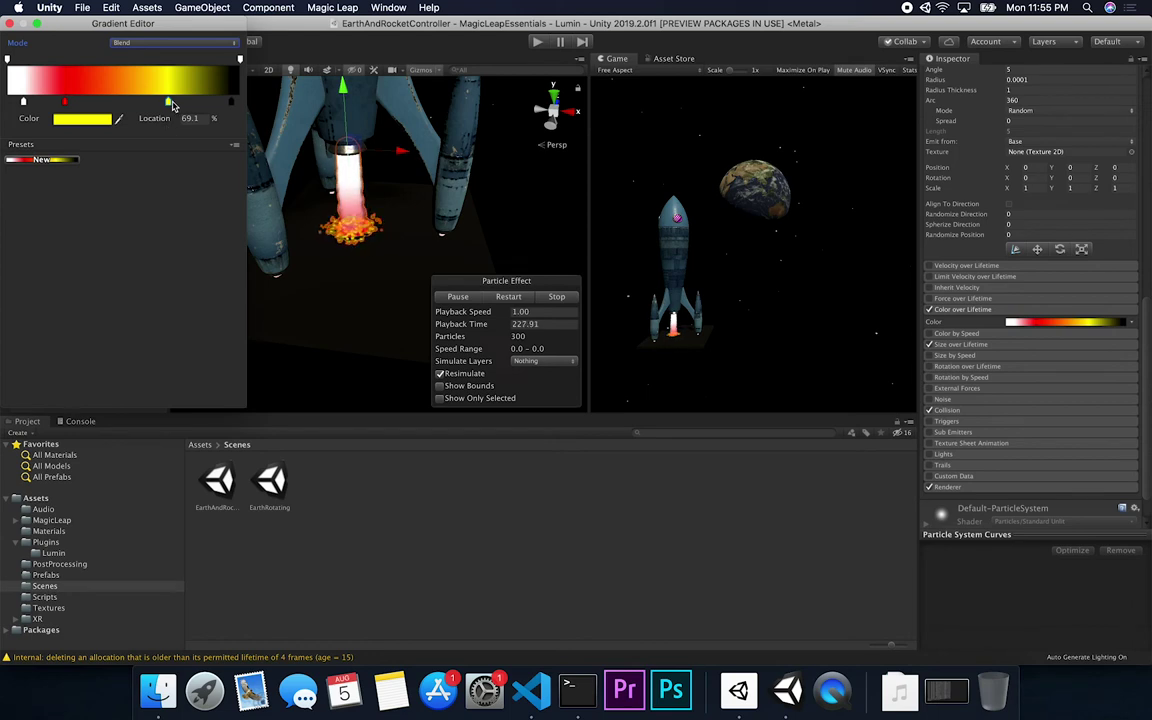
pyautogui.press('Right')
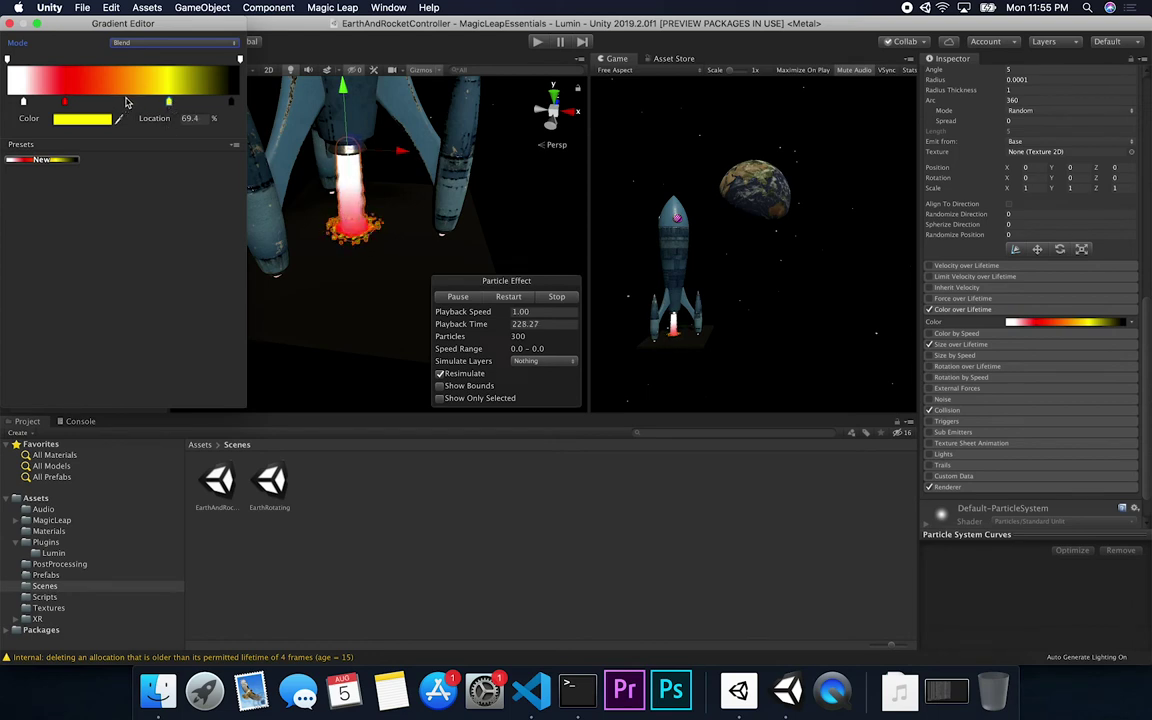
pyautogui.moveTo(127, 103); pyautogui.dragTo(126, 103)
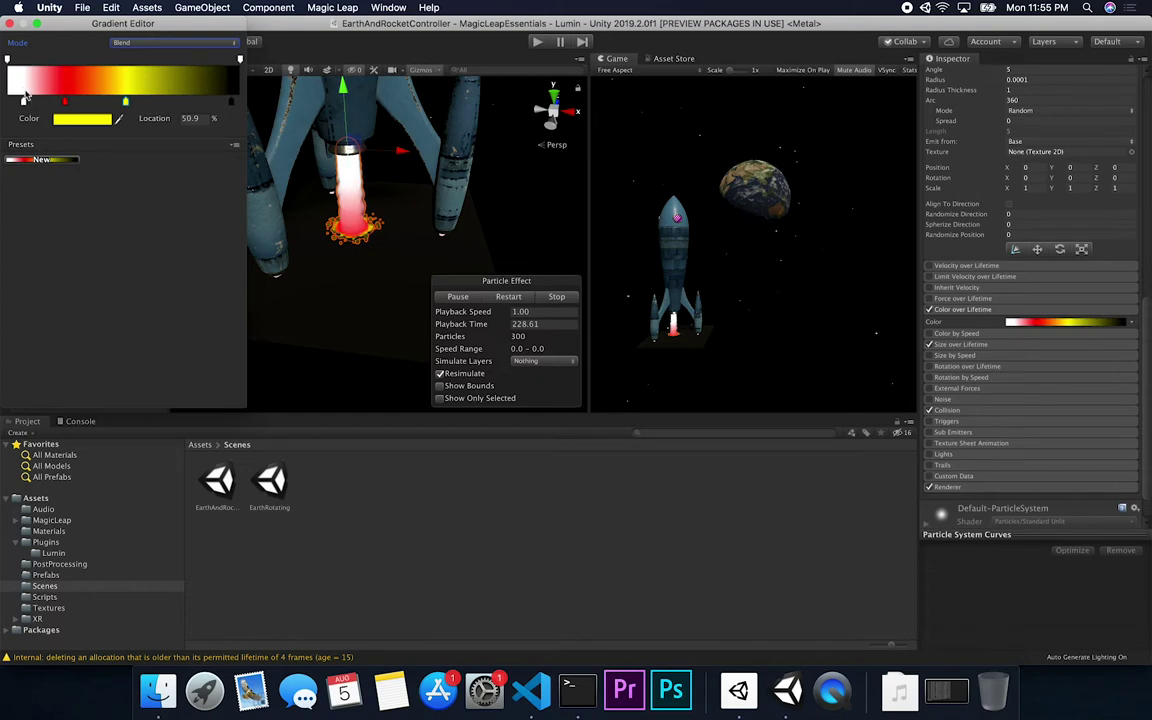
pyautogui.press('Right')
pyautogui.press('Right')
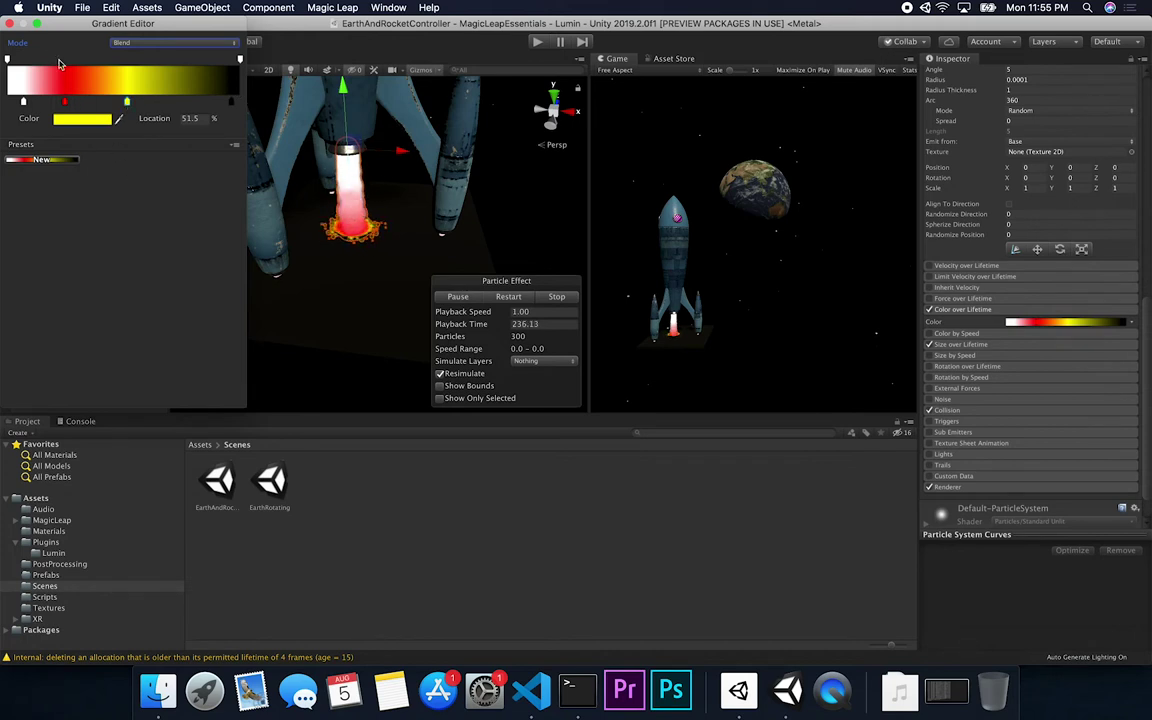
pyautogui.click(10, 24)
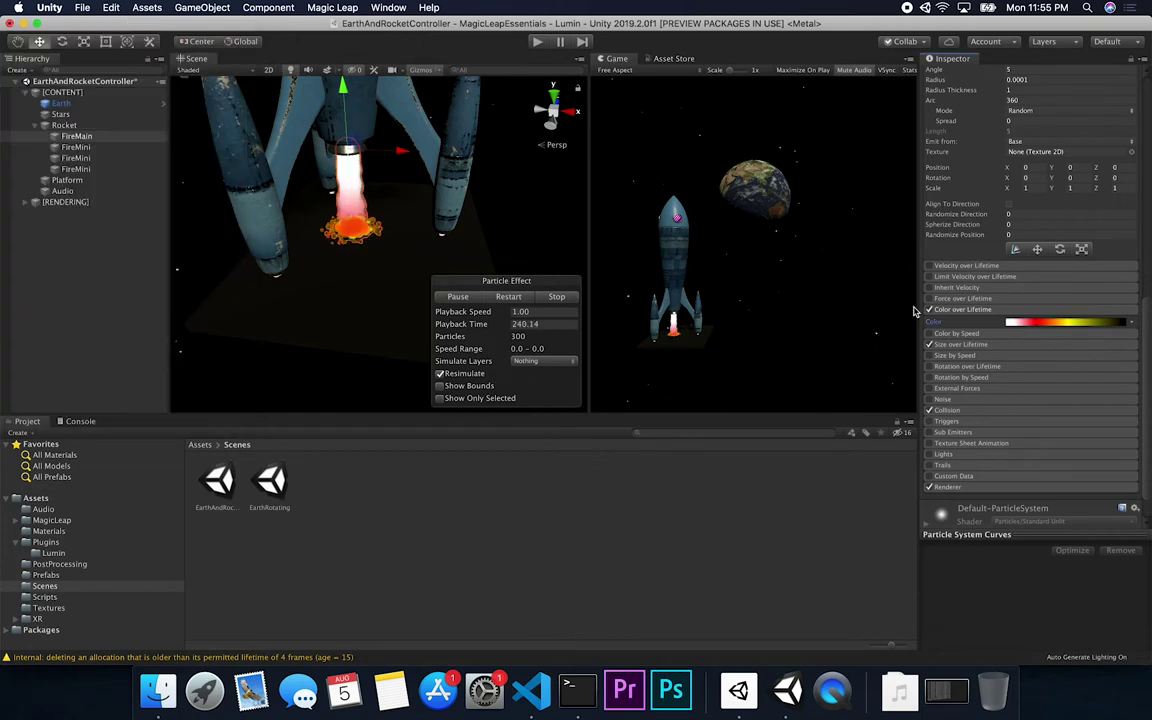
# - Expand FireMain's Size over Lifetime and show its falling curve from 1.0 with the Add Key menu
pyautogui.click(958, 345)
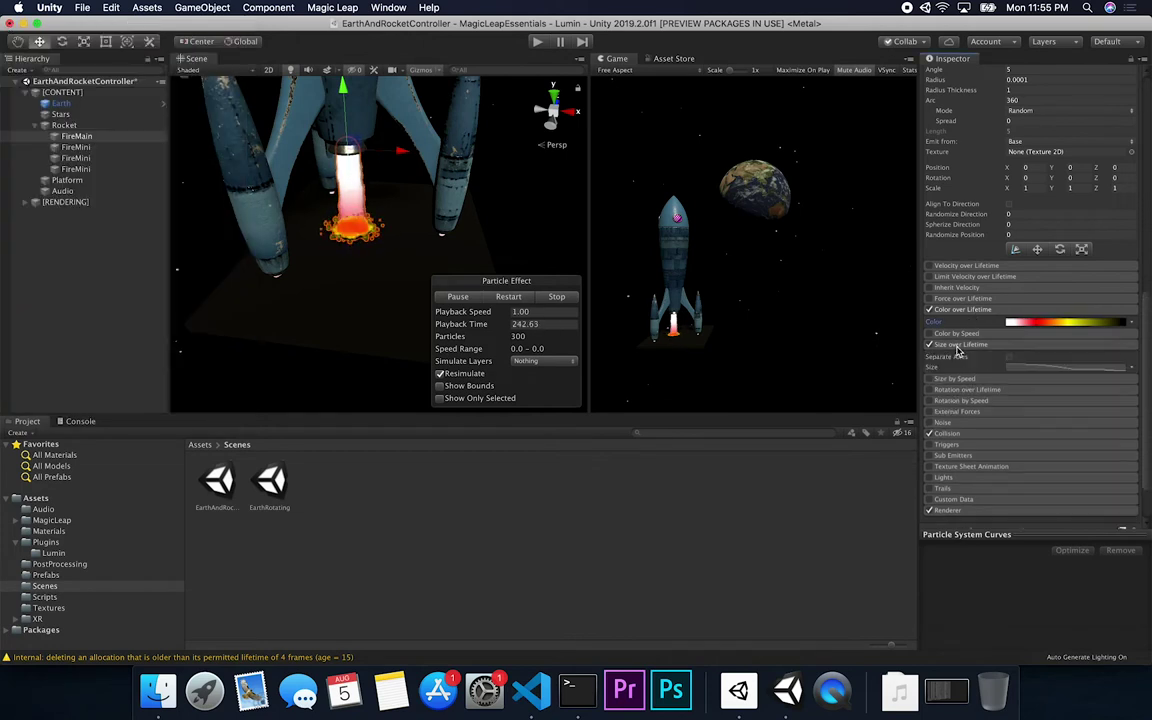
pyautogui.click(1023, 369)
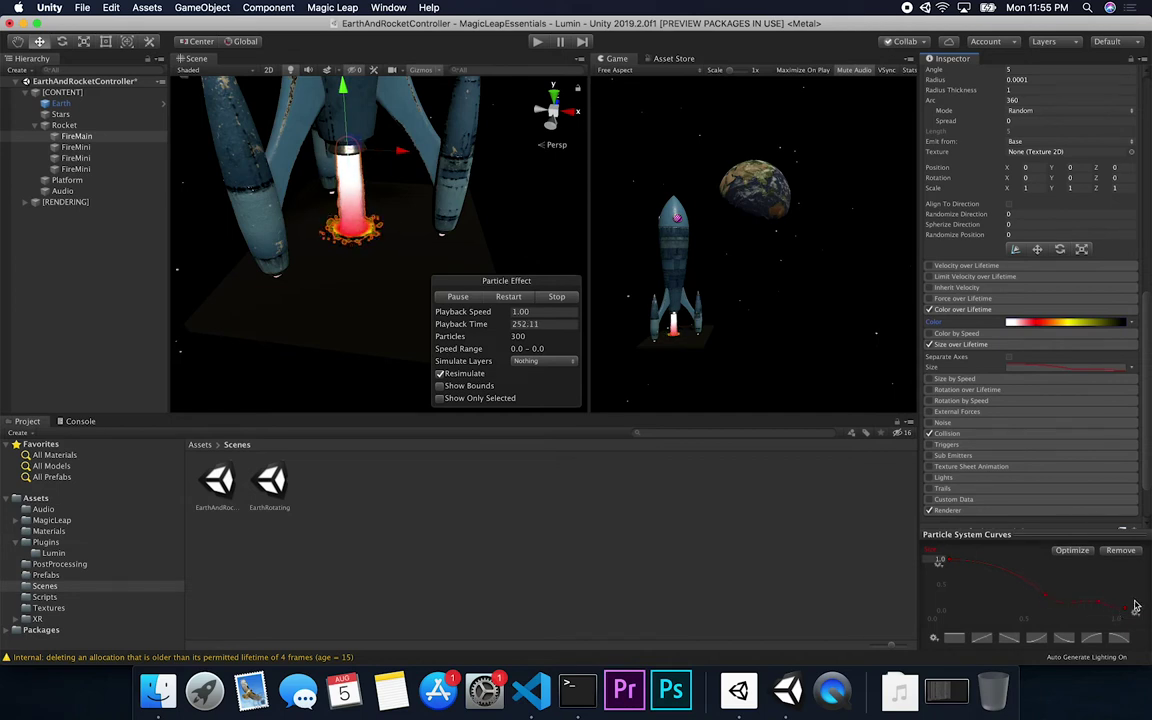
pyautogui.rightClick(995, 571)
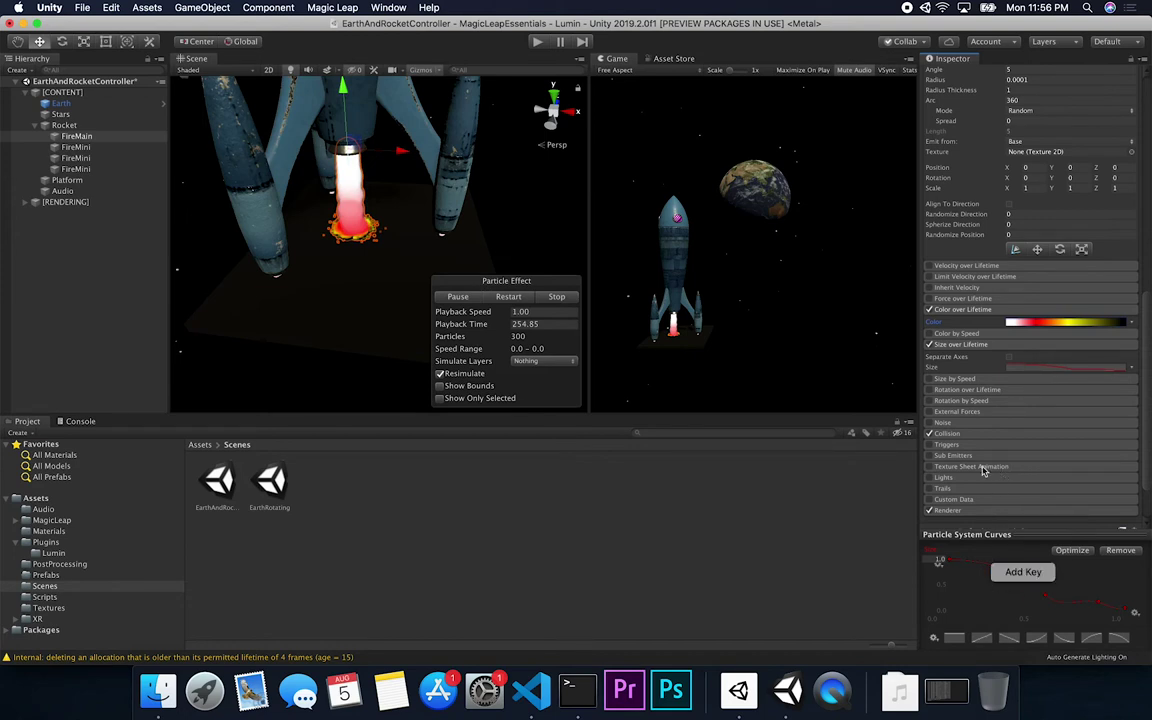
# - Collapse Size over Lifetime and expand FireMain's Collision module
pyautogui.click(966, 350)
pyautogui.click(962, 345)
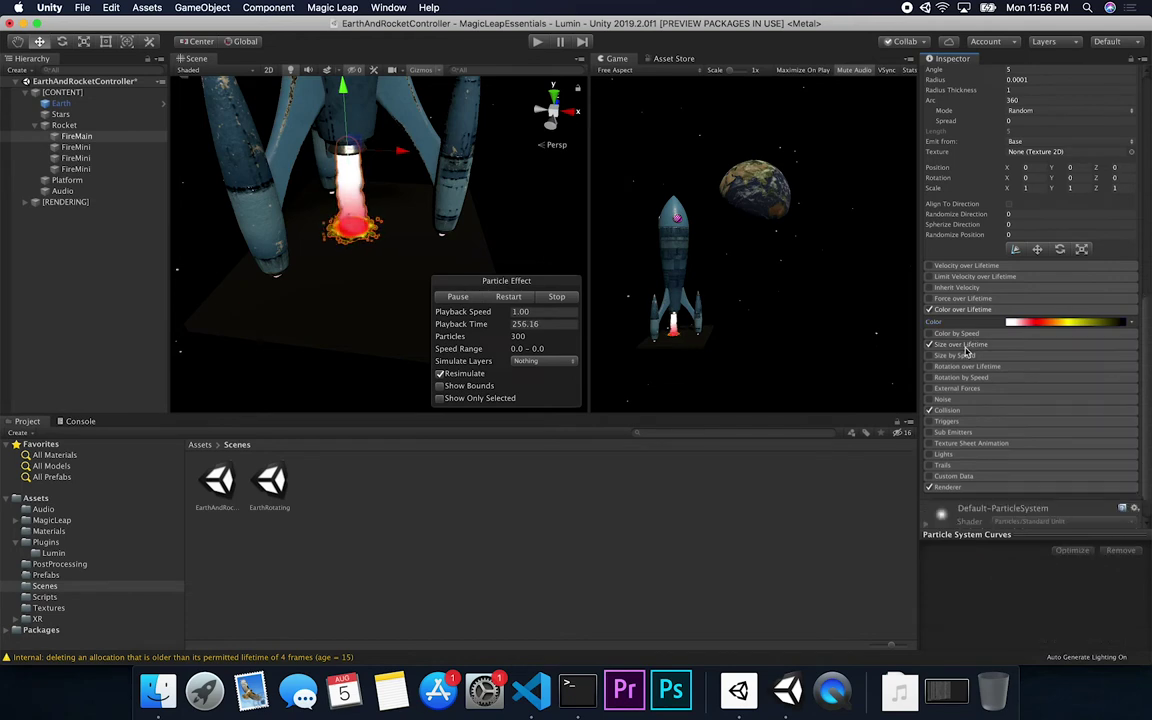
pyautogui.click(952, 411)
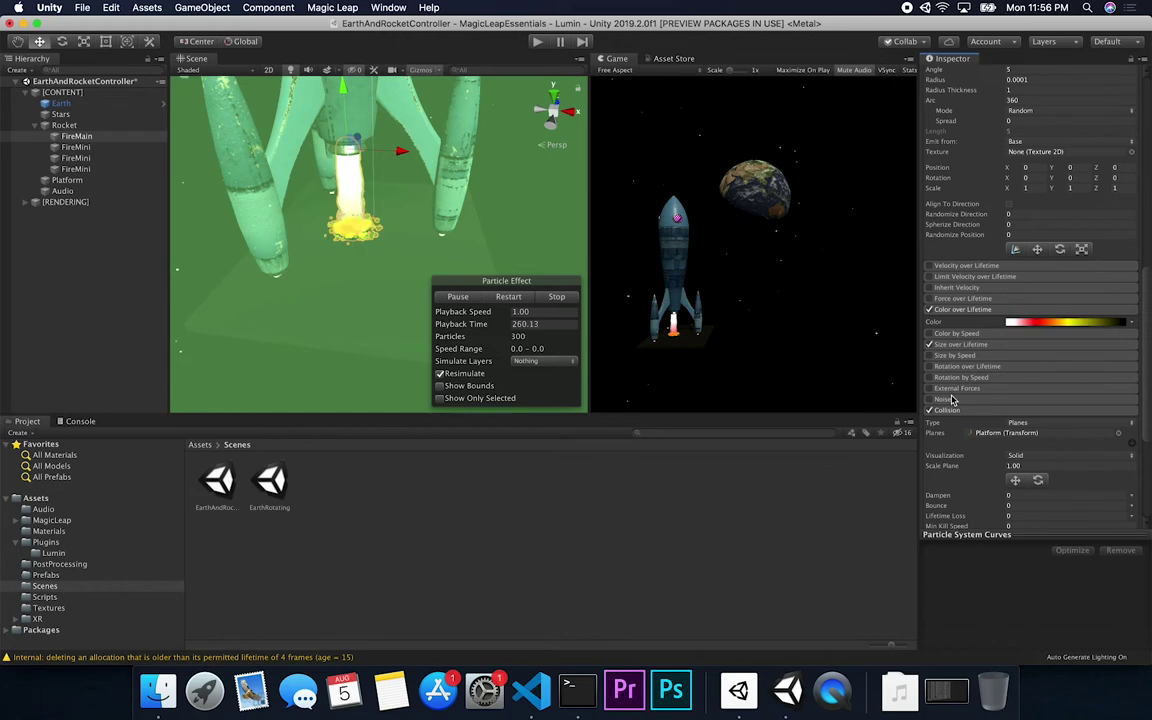
# - Disable Collision to watch particles fall through the Platform, then undo to re-enable it
pyautogui.click(930, 411)
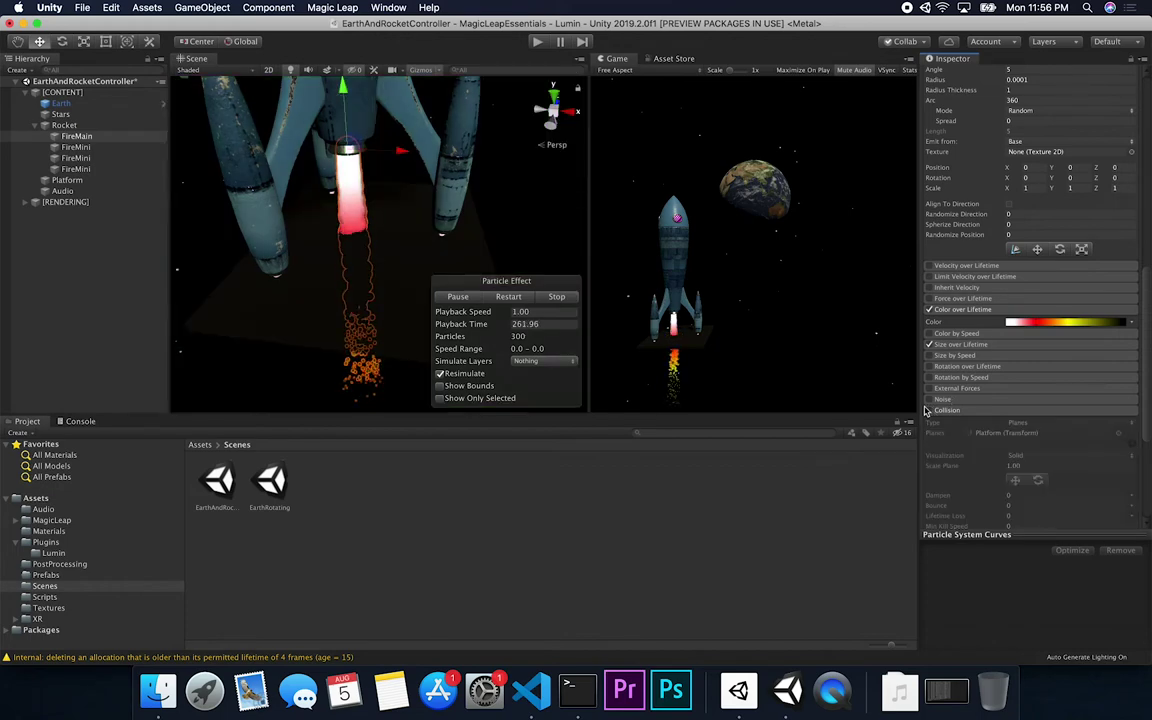
pyautogui.keyDown('alt'); pyautogui.moveTo(400, 312); pyautogui.dragTo(368, 304); pyautogui.keyUp('alt')
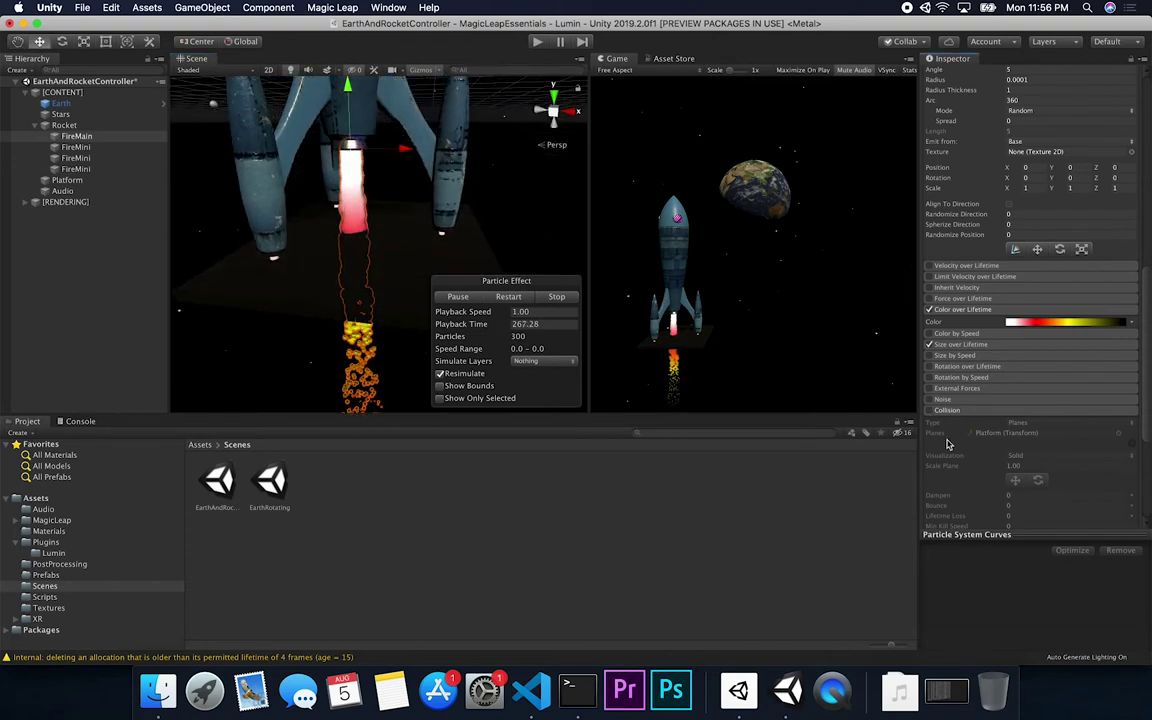
pyautogui.press('super+z')
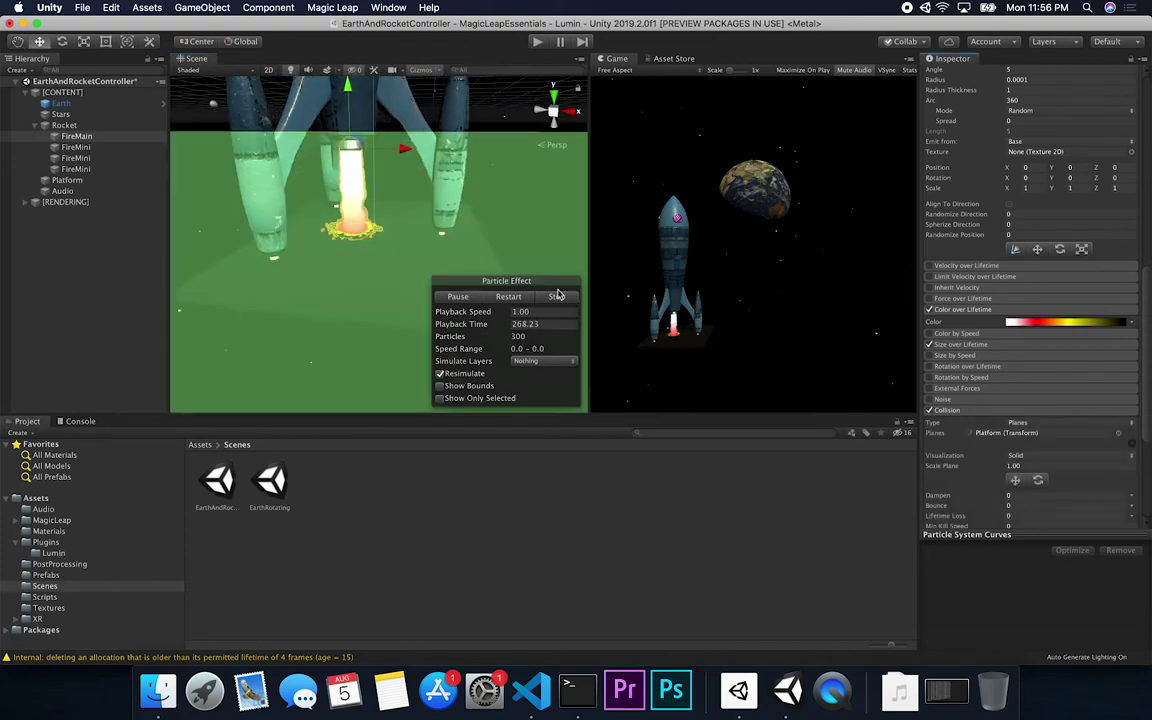
pyautogui.keyDown('alt'); pyautogui.moveTo(380, 230); pyautogui.dragTo(385, 186); pyautogui.keyUp('alt')
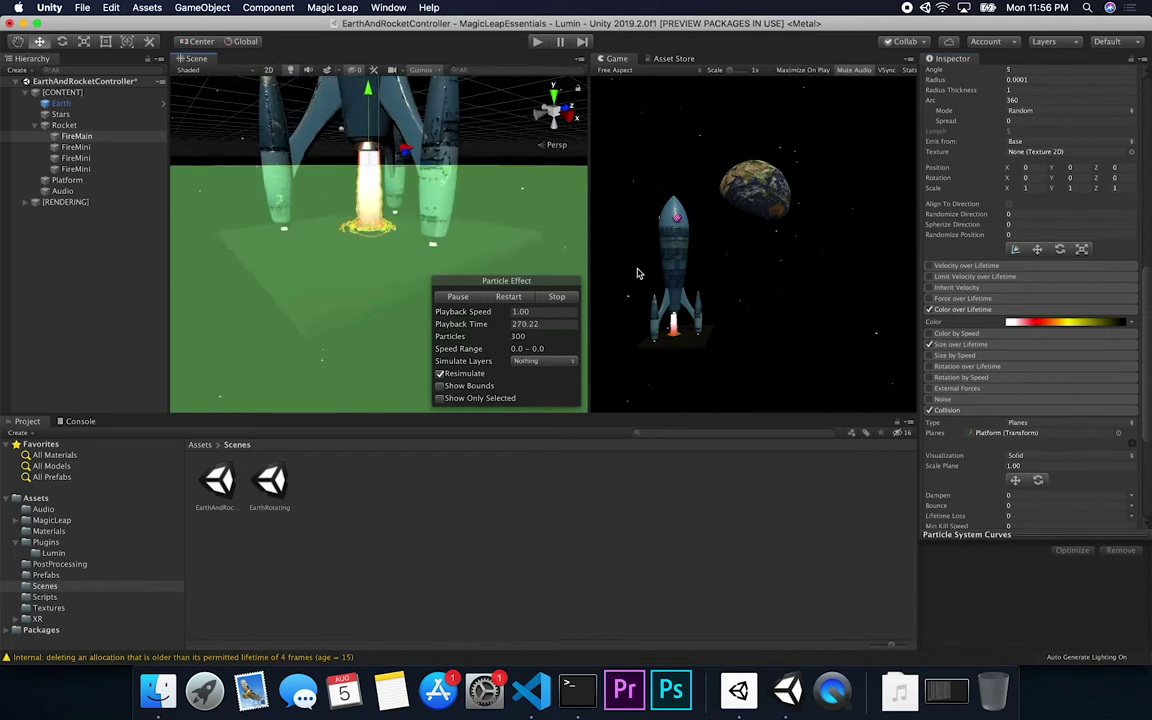
# - Compare FireMini and FireMain settings down to Collision, then select the Platform in the scene
pyautogui.click(84, 148)
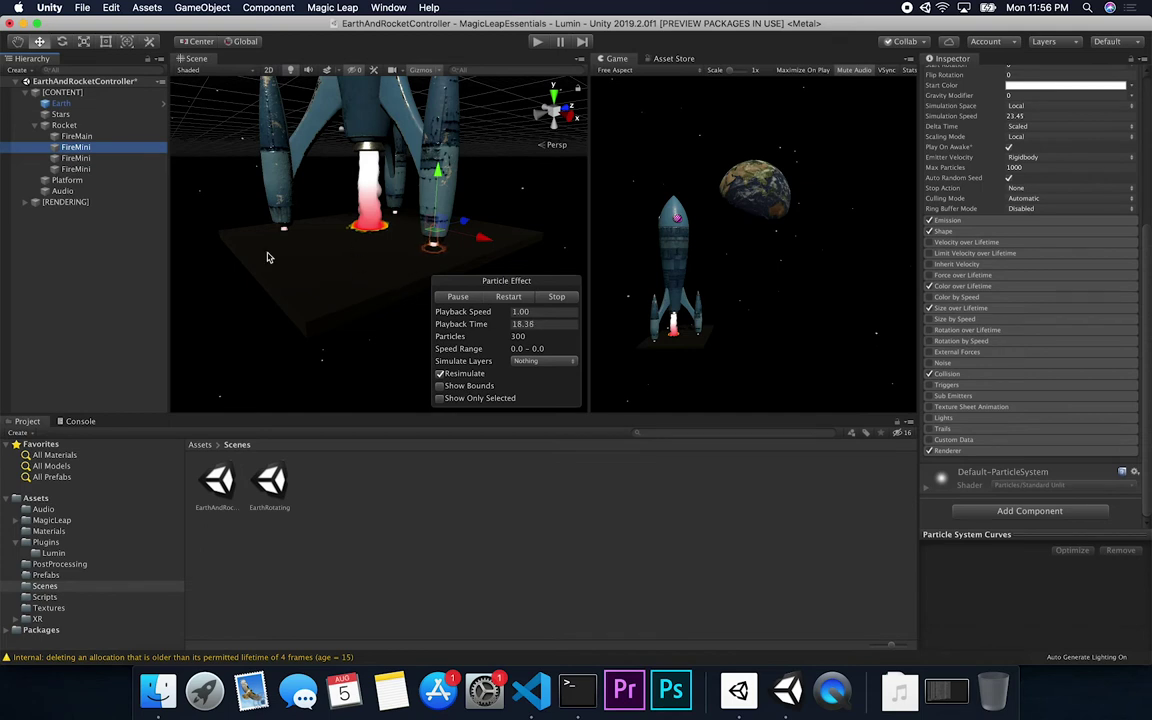
pyautogui.click(88, 137)
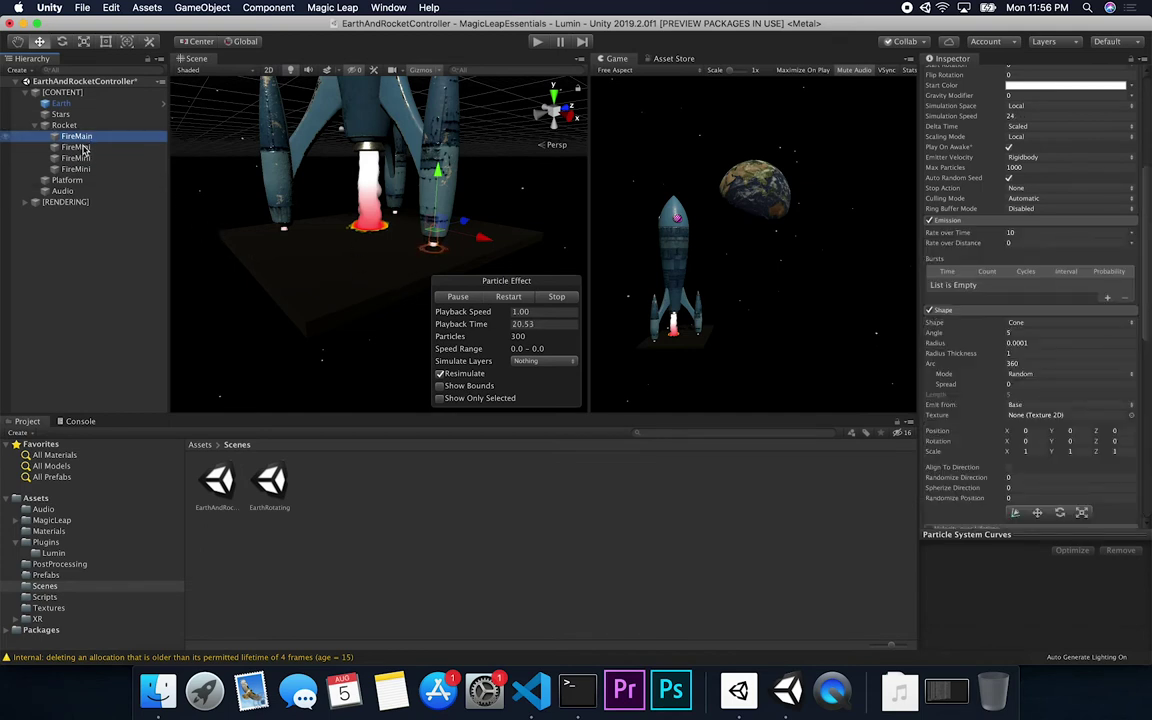
pyautogui.click(85, 148)
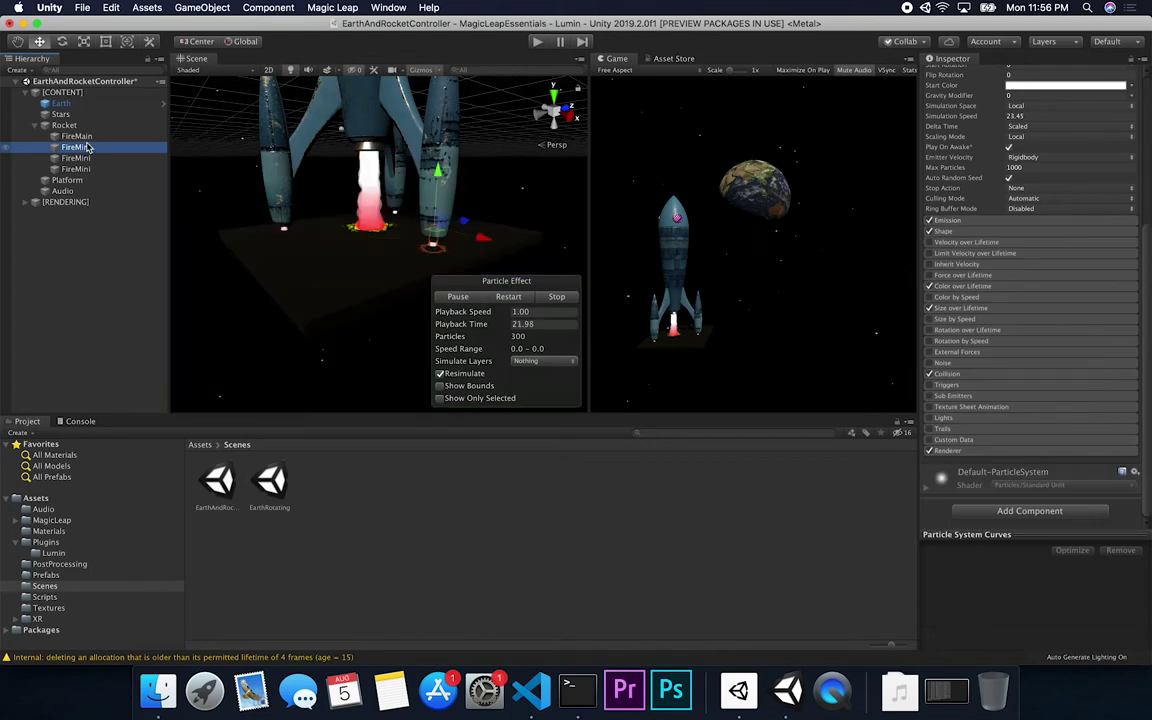
pyautogui.click(88, 137)
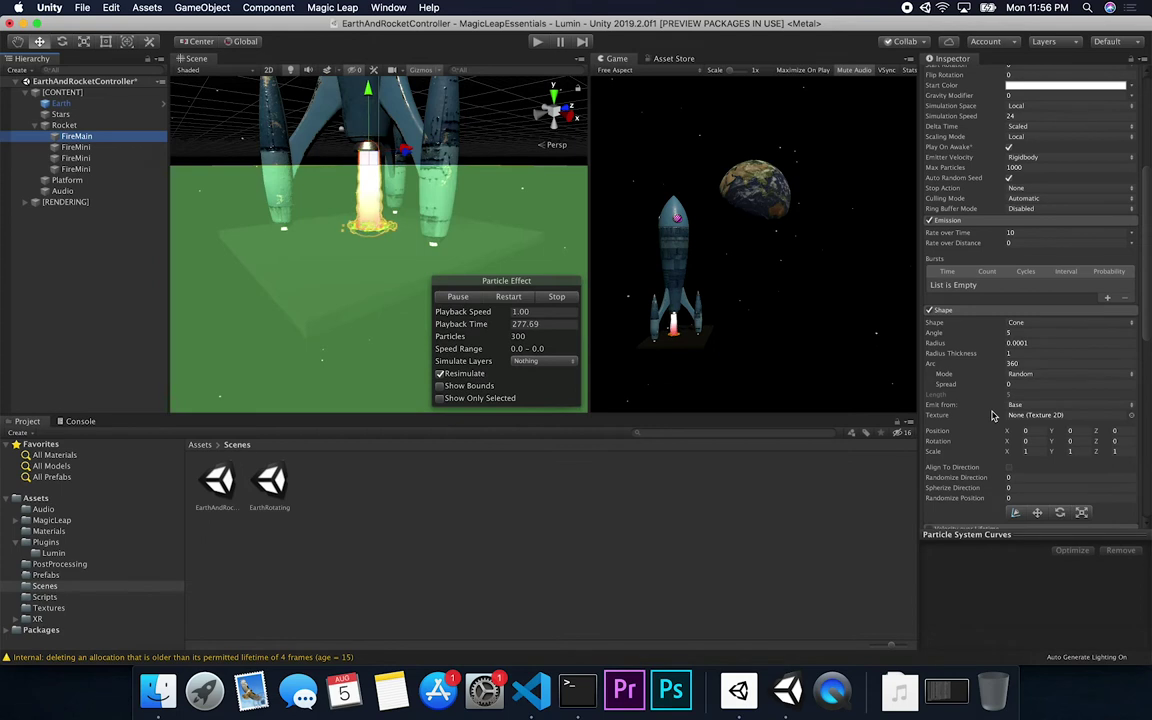
pyautogui.scroll(-6, 992, 412)
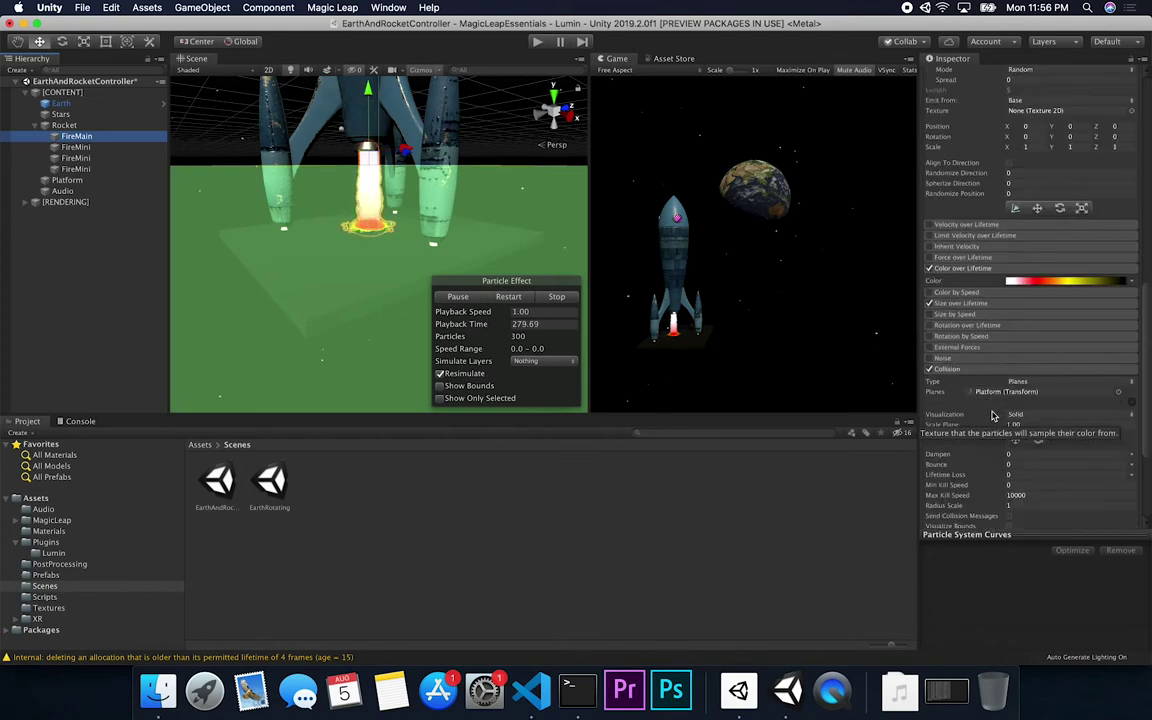
pyautogui.scroll(-2, 992, 414)
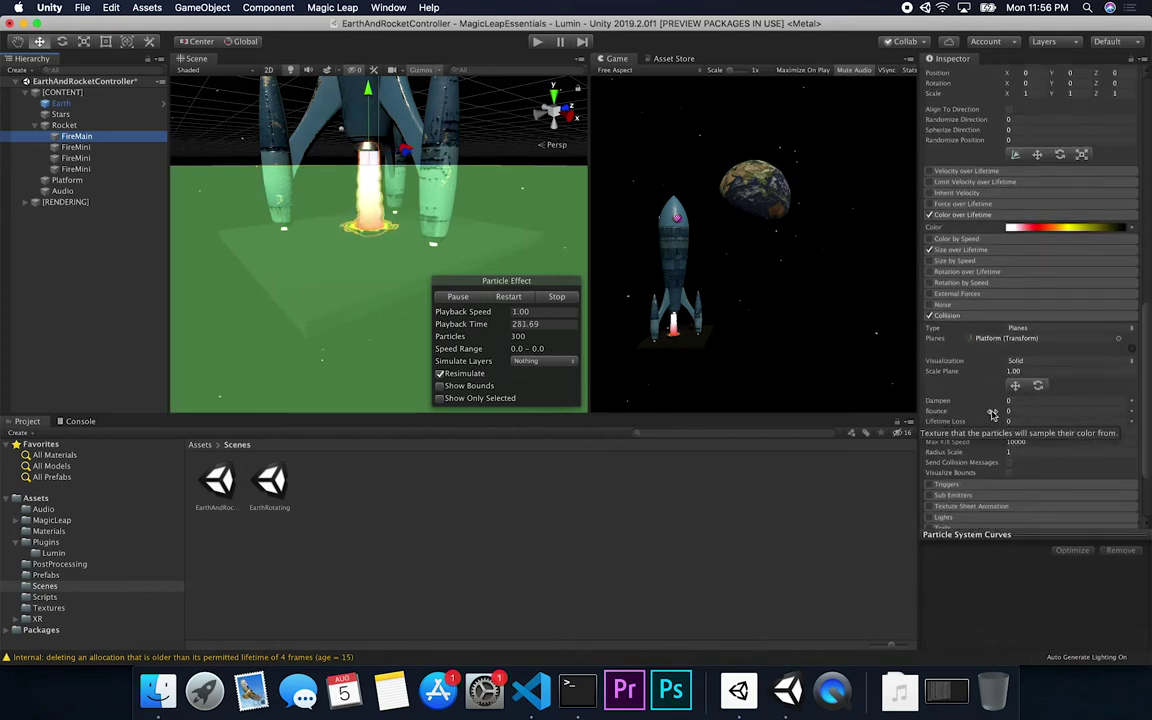
pyautogui.click(314, 288)
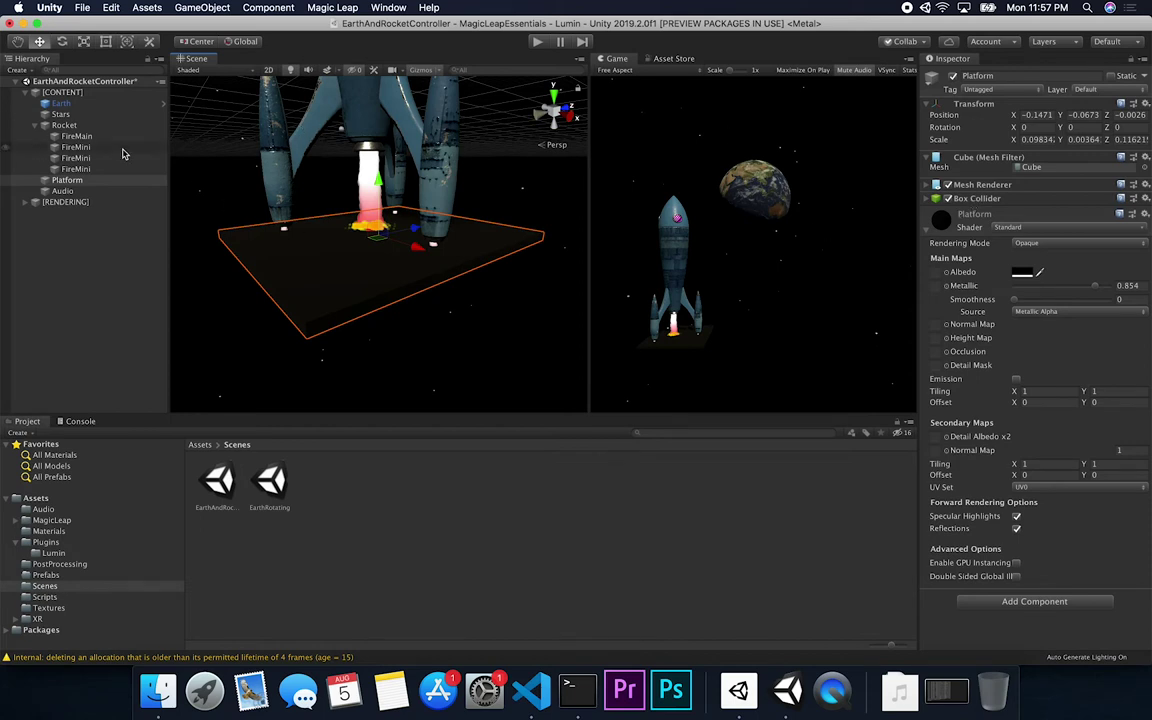
# - Select FireMain and scroll to its Collision Planes field using the Platform transform
pyautogui.click(76, 136)
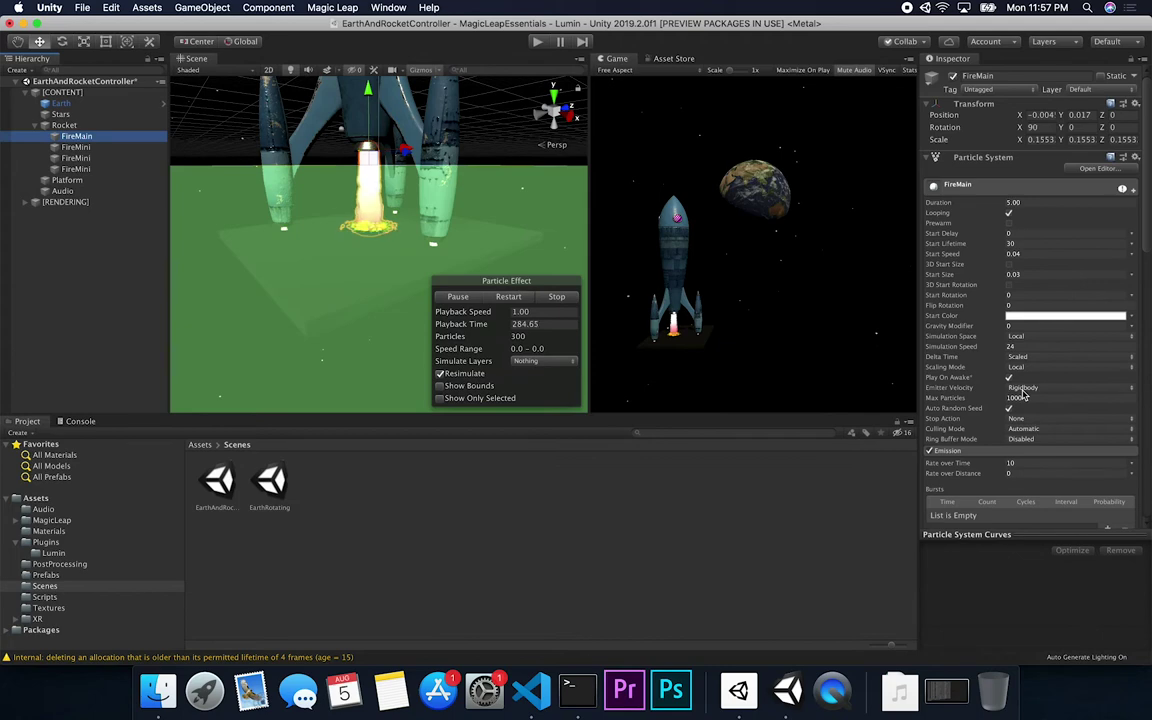
pyautogui.scroll(-5, 1021, 390)
pyautogui.scroll(-10, 1021, 390)
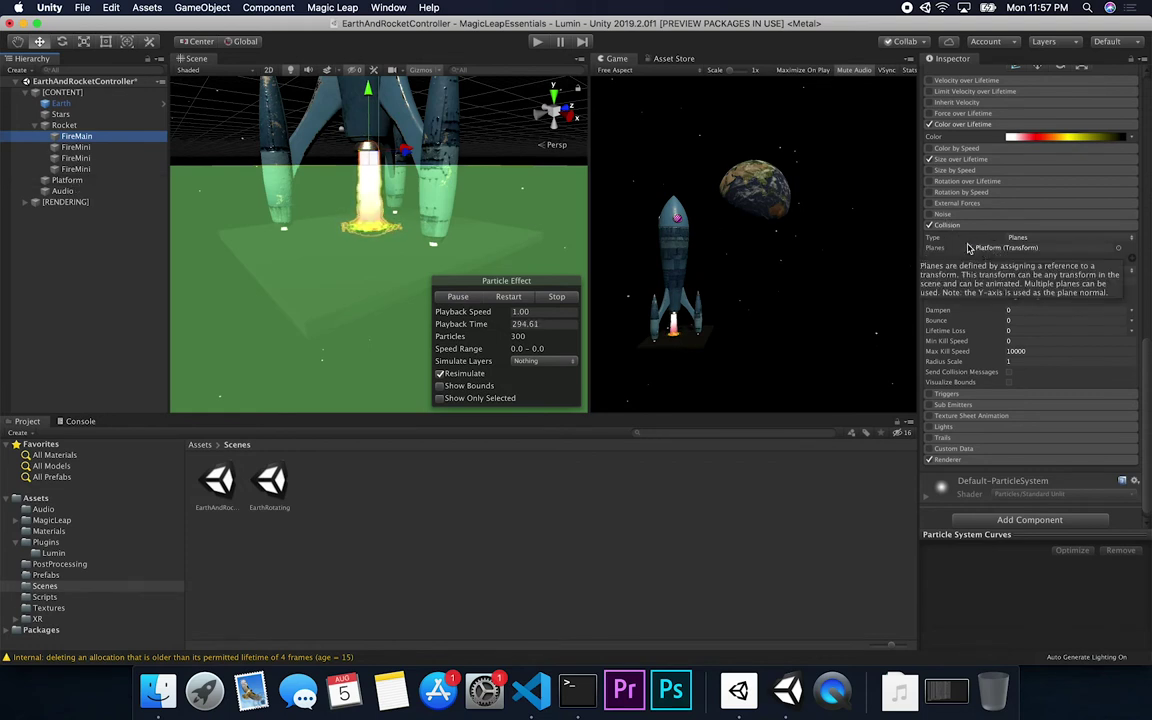
pyautogui.click(929, 226)
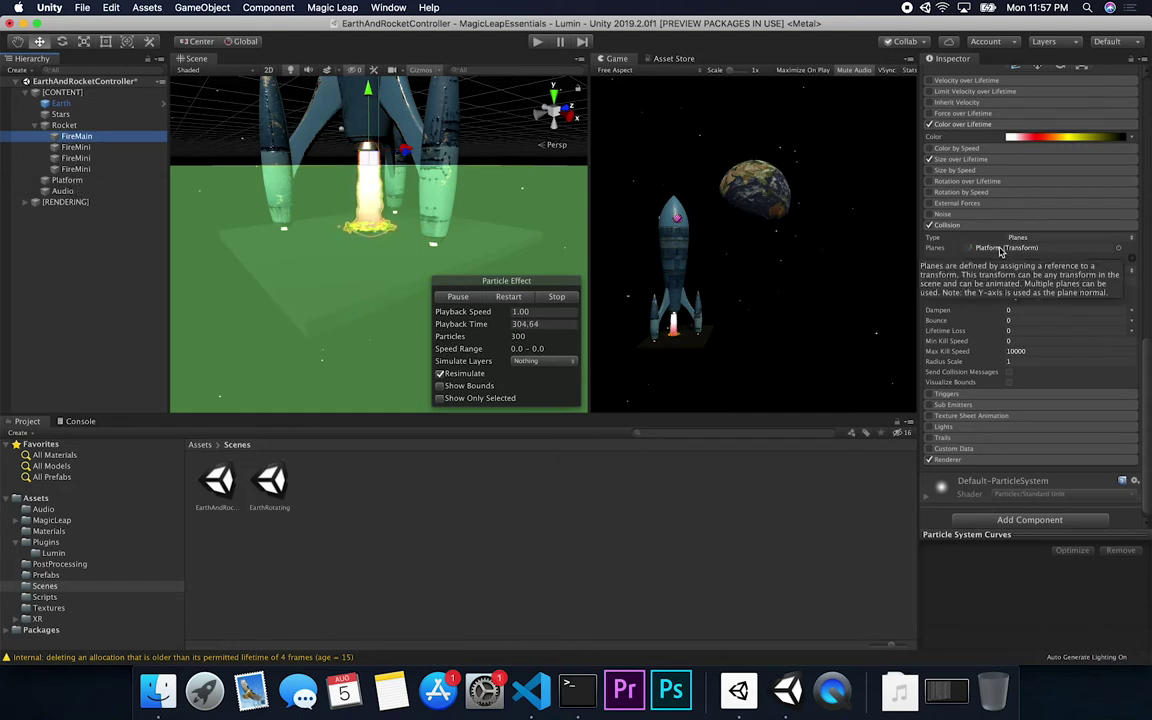
# - Try a collision Bounce of 1 on FireMain, then scrub it back to 0
pyautogui.click(1013, 319)
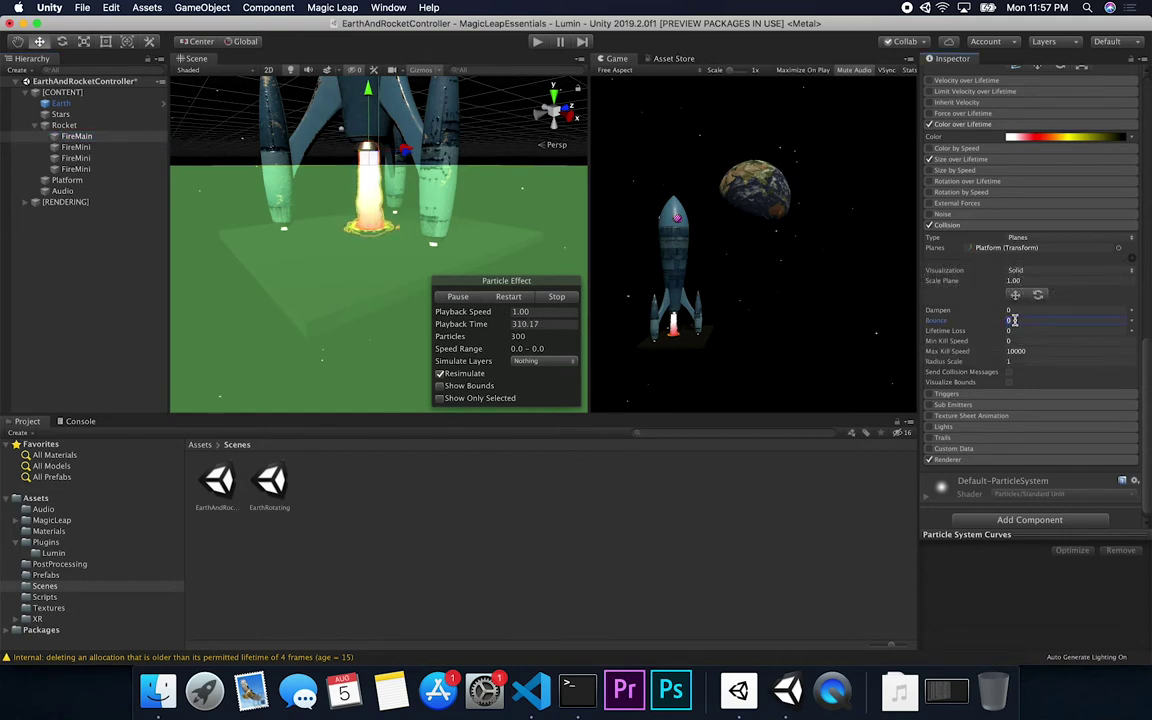
pyautogui.write('1')
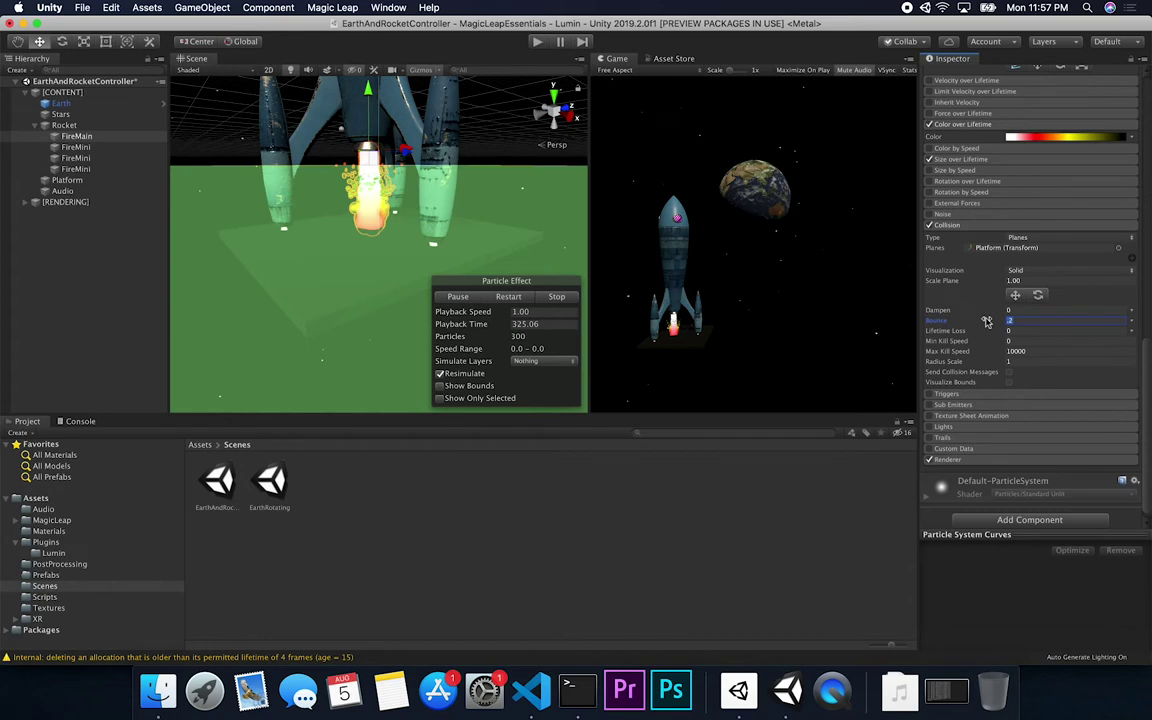
pyautogui.moveTo(986, 321); pyautogui.dragTo(981, 326)
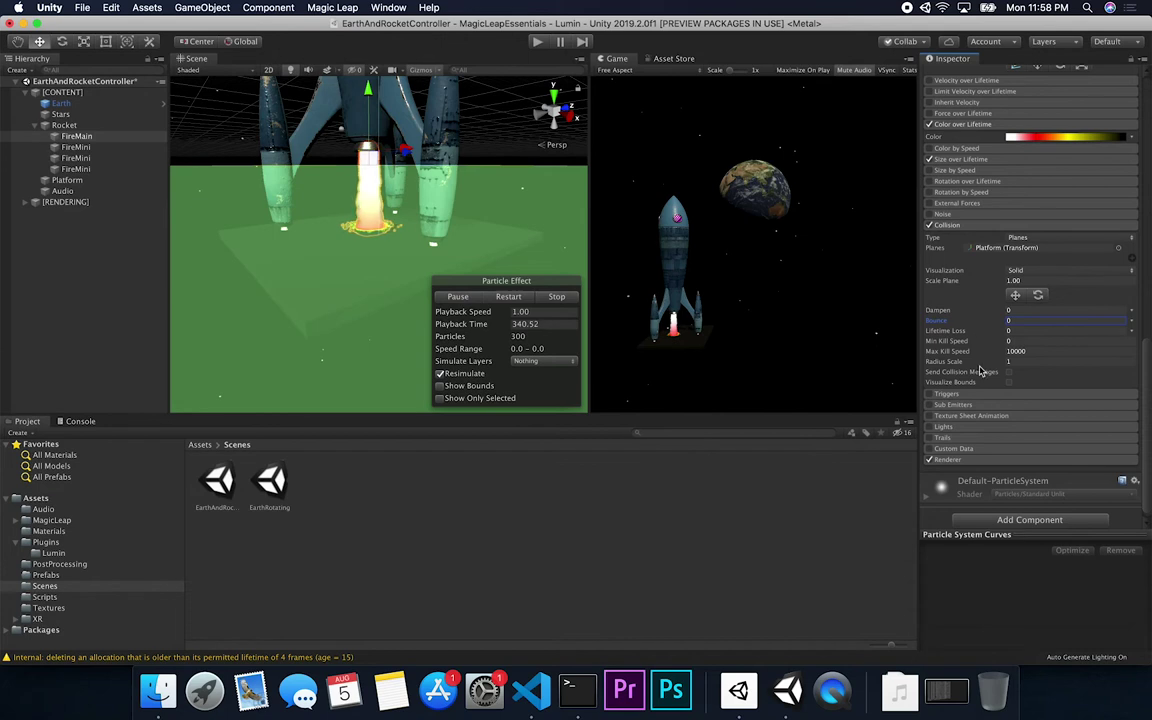
# - Expand the Renderer module showing the SpherePro mesh and Default-ParticleSystem material
pyautogui.click(950, 460)
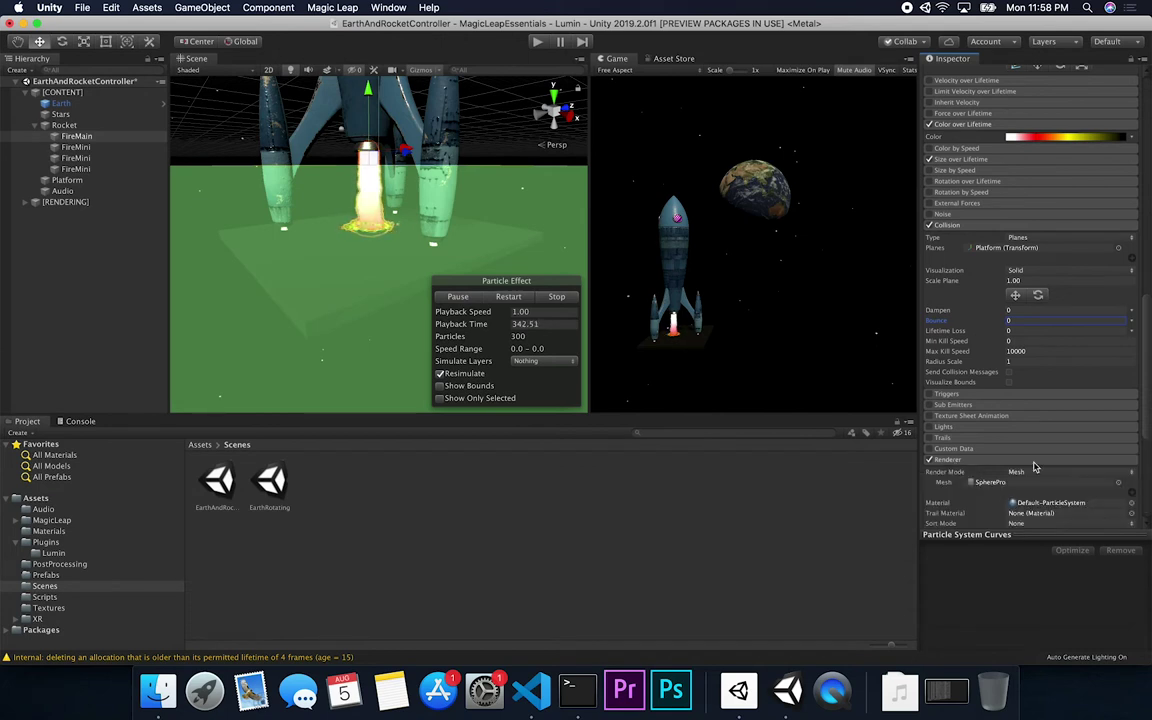
pyautogui.scroll(-5, 1036, 331)
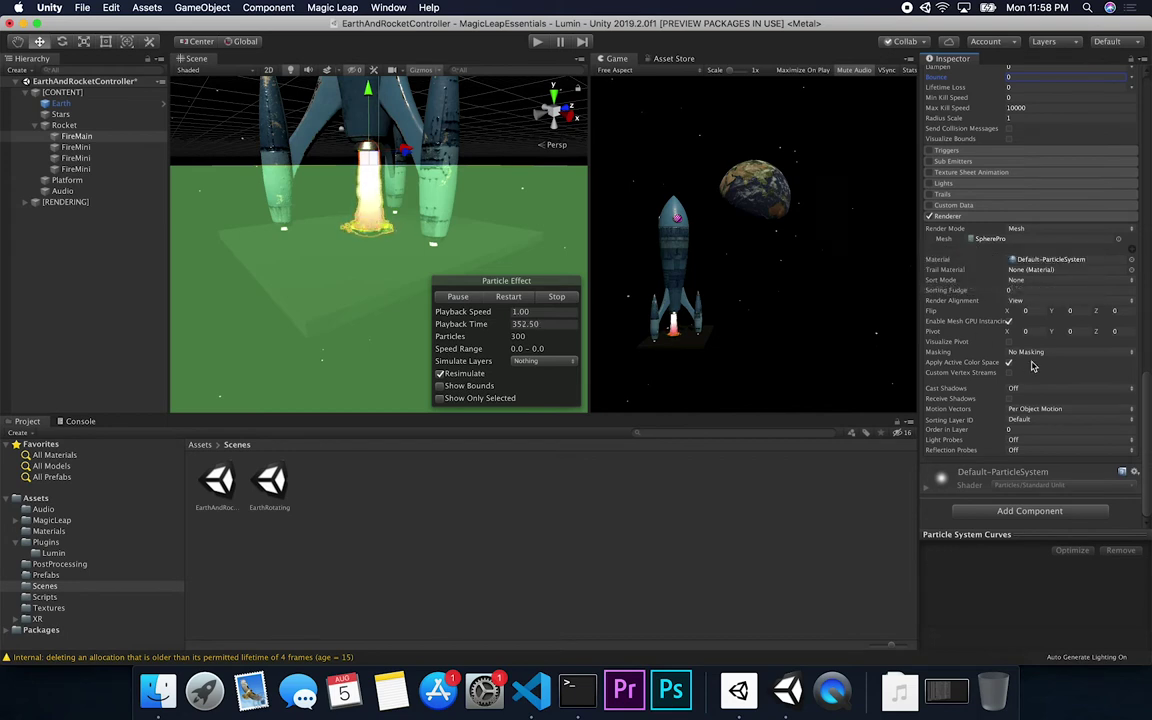
pyautogui.scroll(10, 1034, 309)
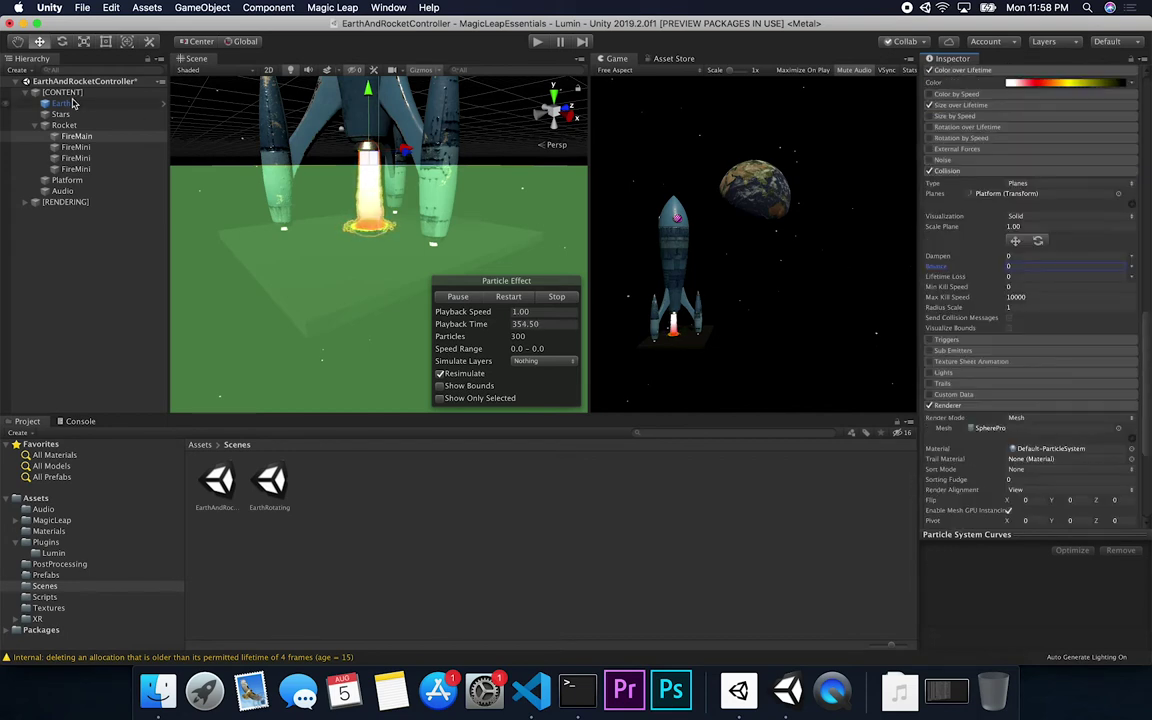
# - Inspect both FireMini emitters, the Platform and FireMain while orbiting around the rocket
pyautogui.click(70, 147)
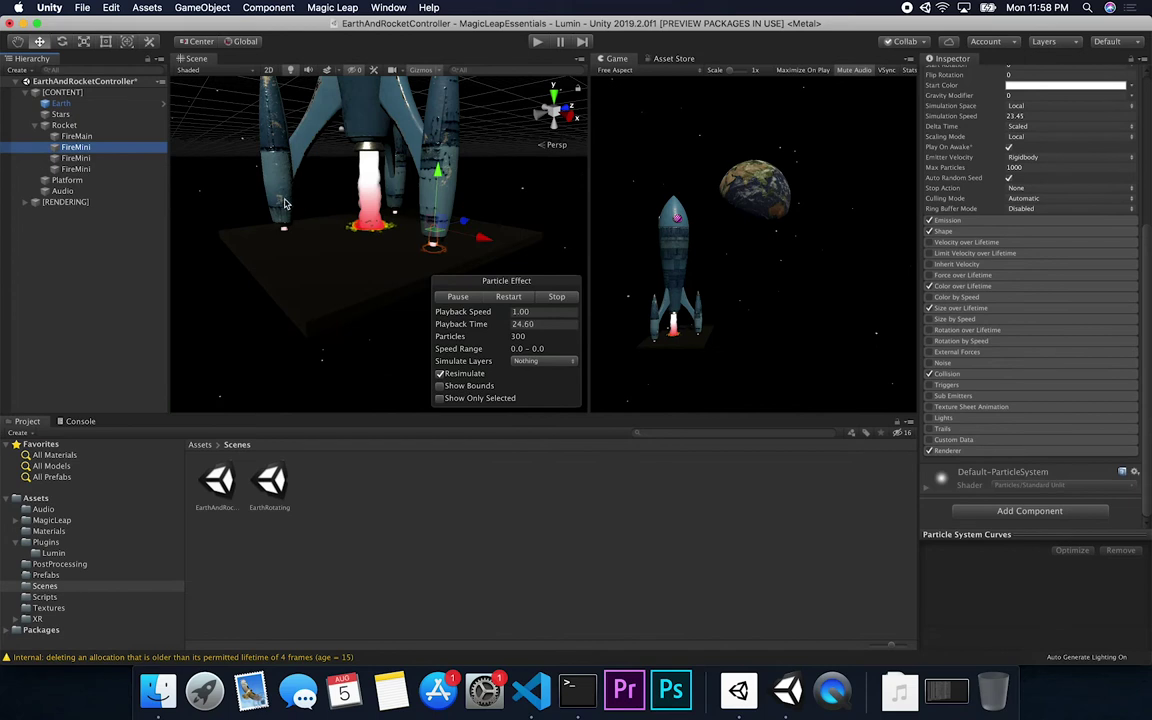
pyautogui.click(100, 158)
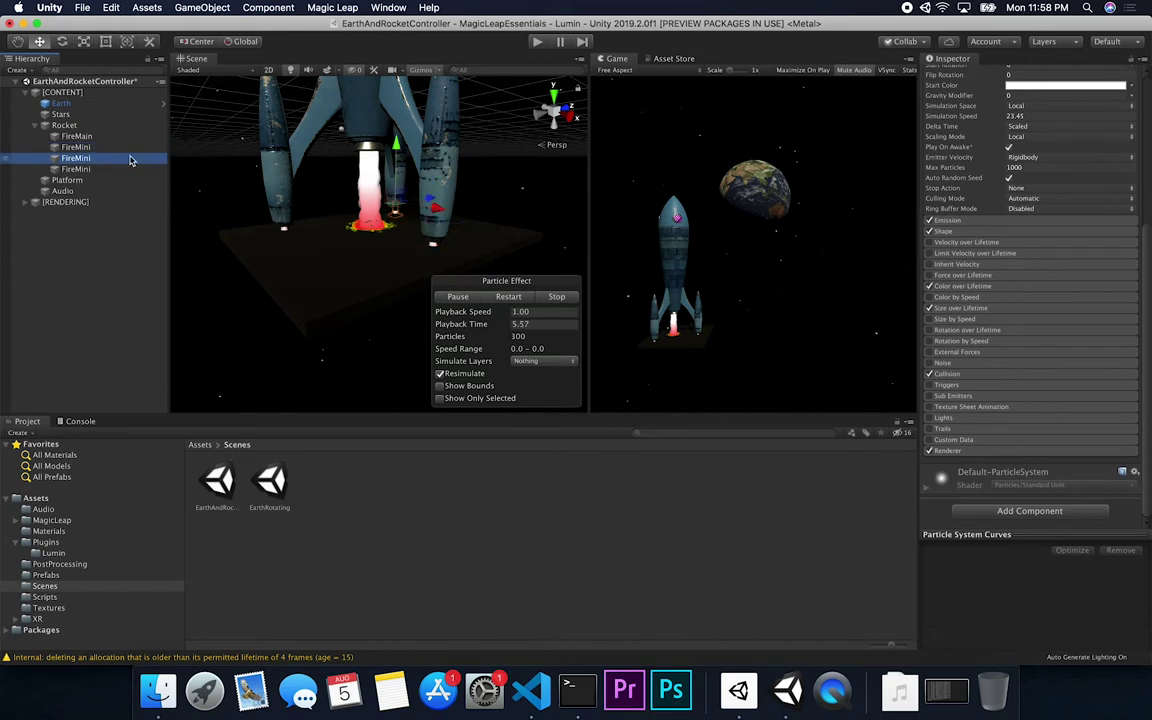
pyautogui.keyDown('alt'); pyautogui.moveTo(236, 191); pyautogui.dragTo(386, 257); pyautogui.keyUp('alt')
pyautogui.click(392, 227)
pyautogui.keyDown('alt'); pyautogui.moveTo(380, 196); pyautogui.dragTo(393, 192); pyautogui.keyUp('alt')
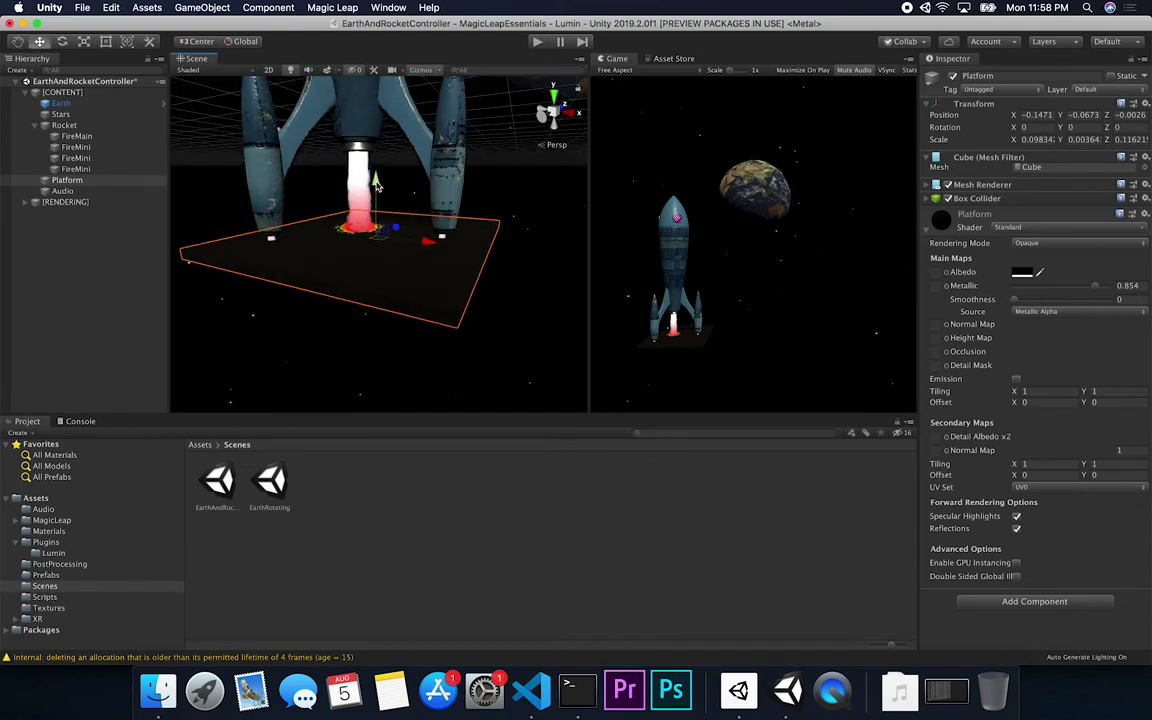
pyautogui.click(350, 190)
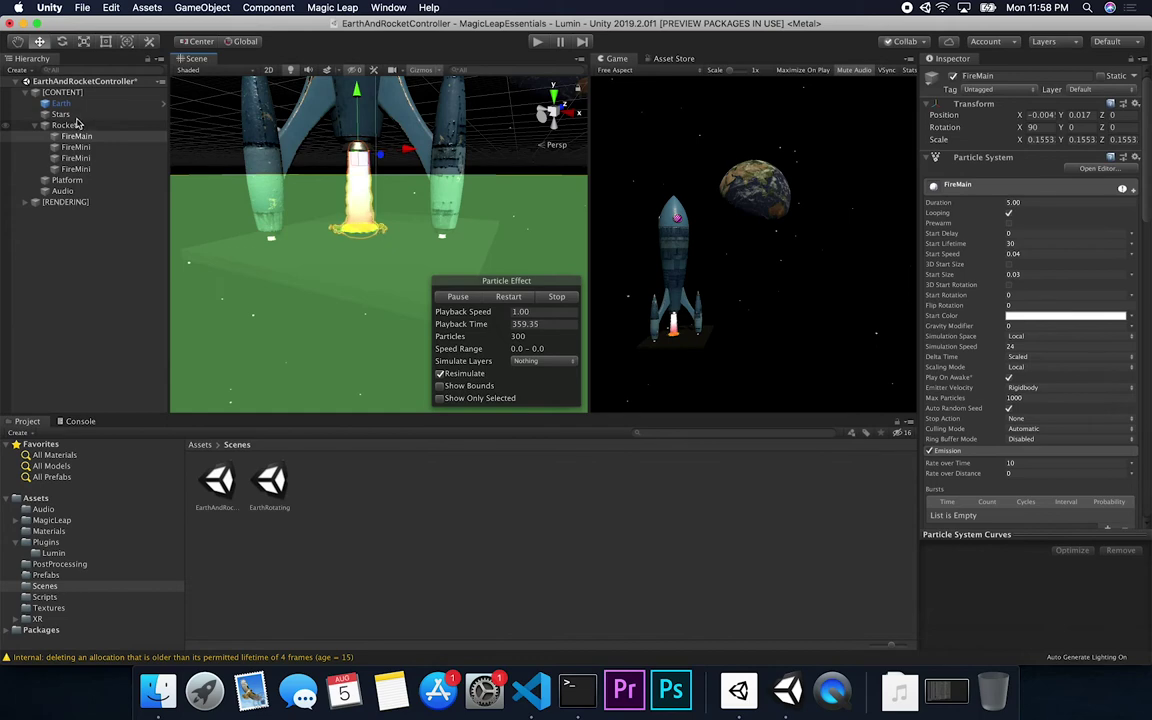
# - Review Earth, Stars, Rocket and its FireMain and FireMini flame children in the Hierarchy
pyautogui.click(44, 125)
pyautogui.click(58, 104)
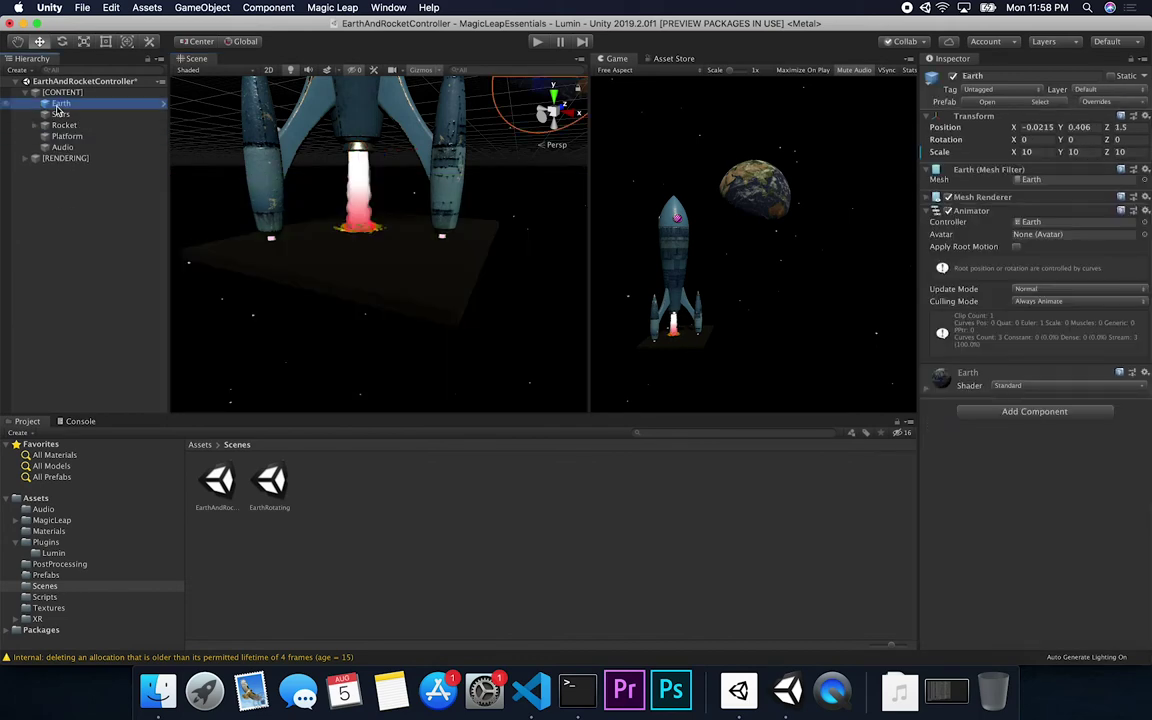
pyautogui.click(60, 115)
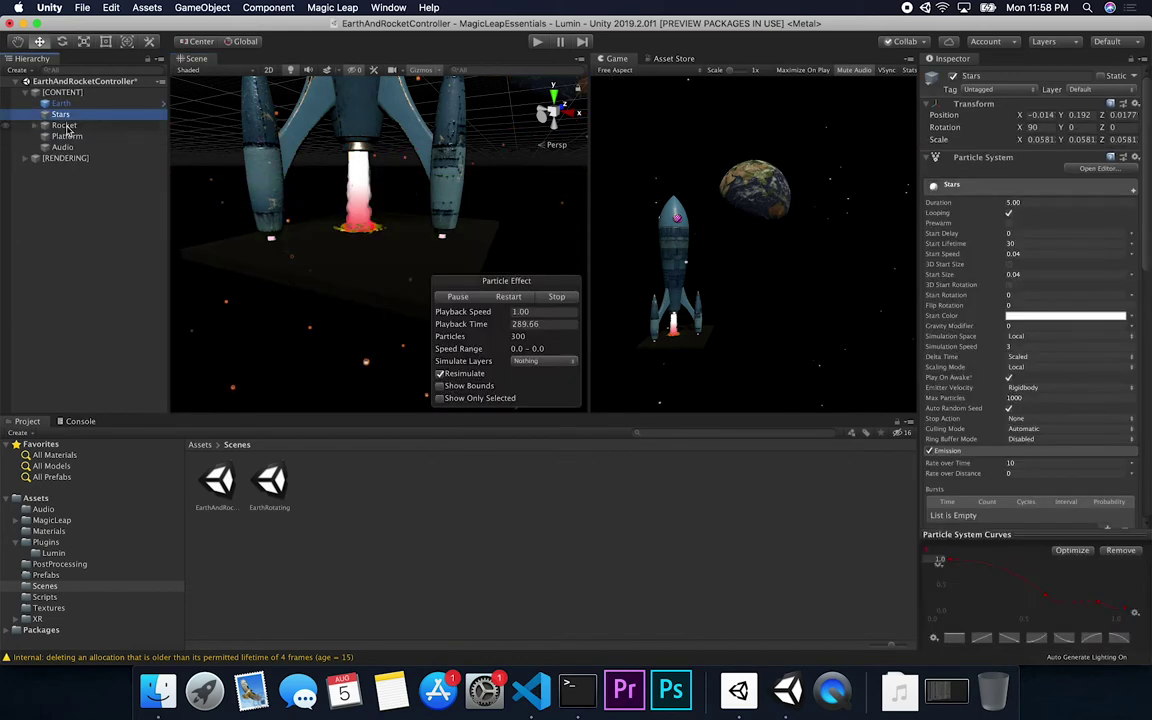
pyautogui.click(62, 125)
pyautogui.click(37, 126)
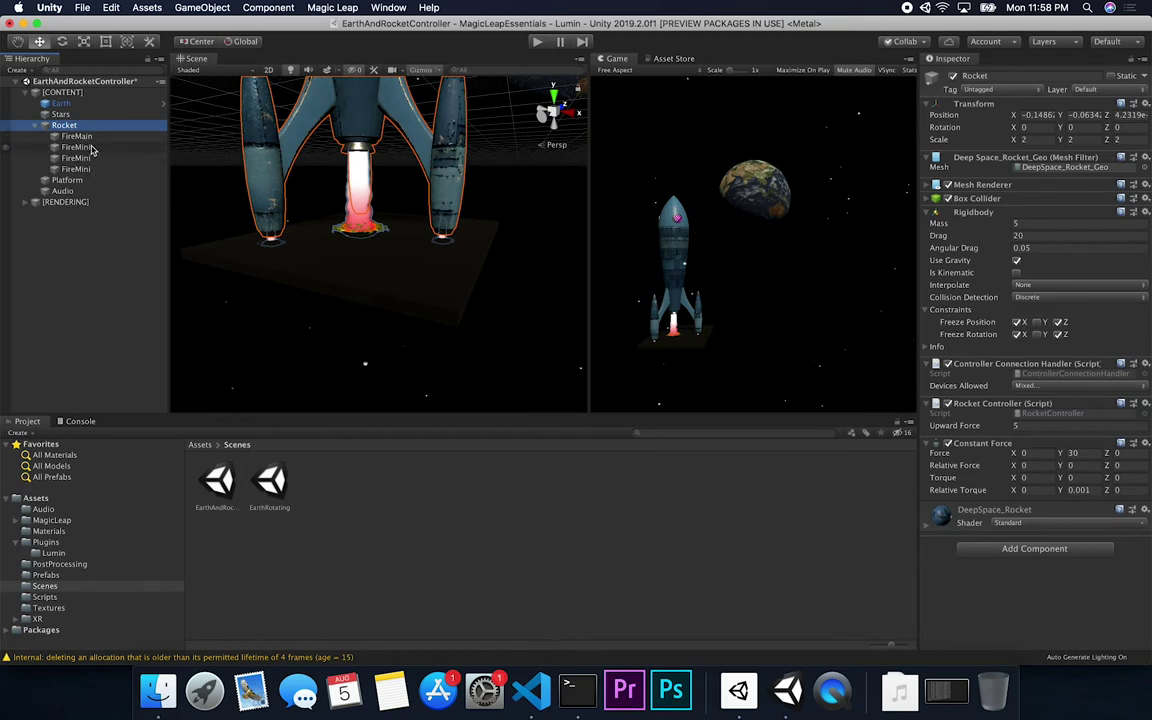
pyautogui.click(84, 135)
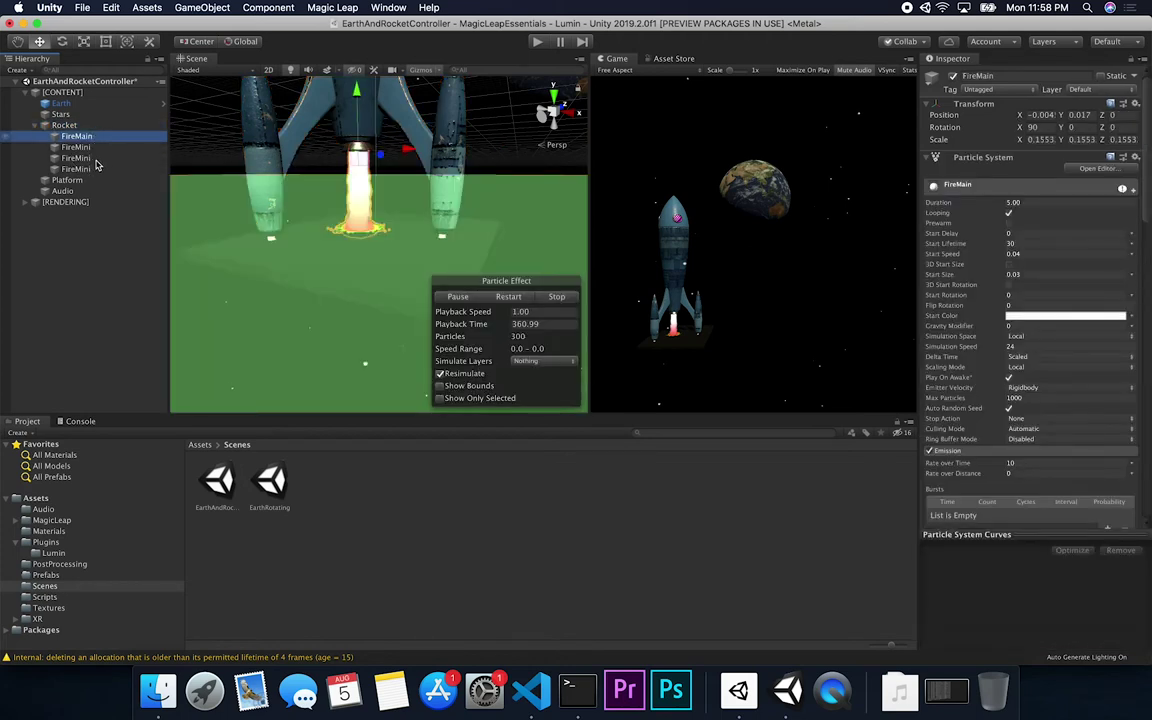
pyautogui.press('Down')
pyautogui.press('Down')
pyautogui.press('Down')
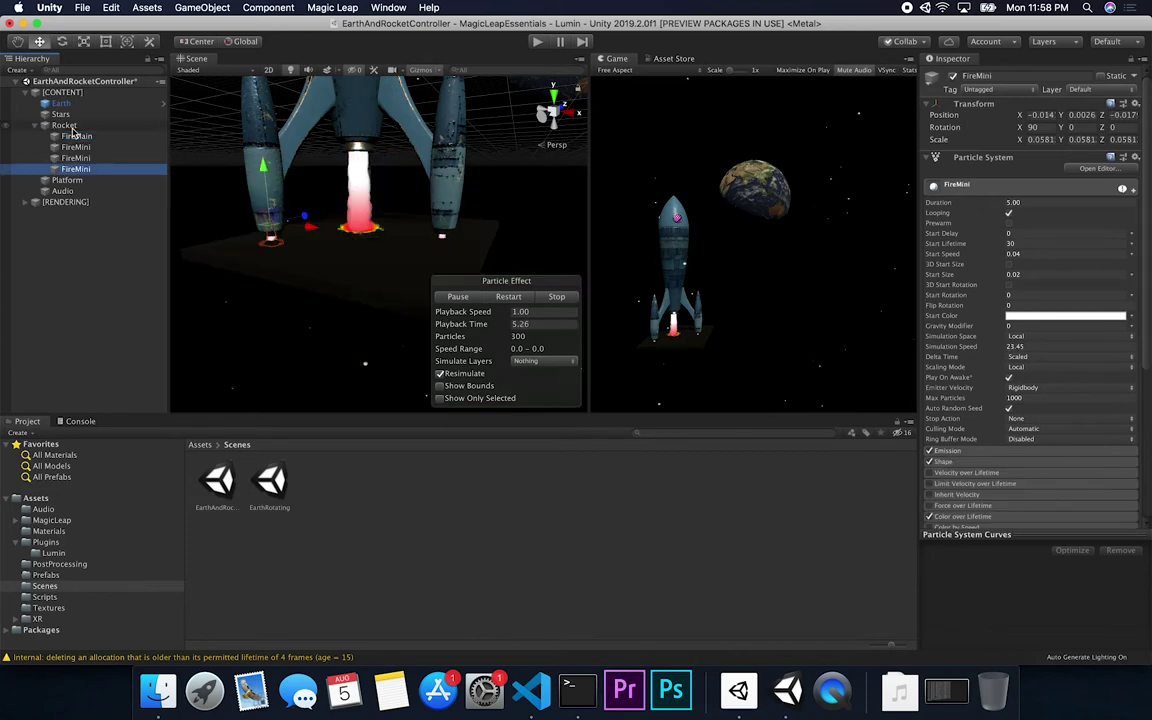
# - Check the Platform, Audio object and Assets > Audio folder, then run the scene with Rocket selected
pyautogui.click(64, 125)
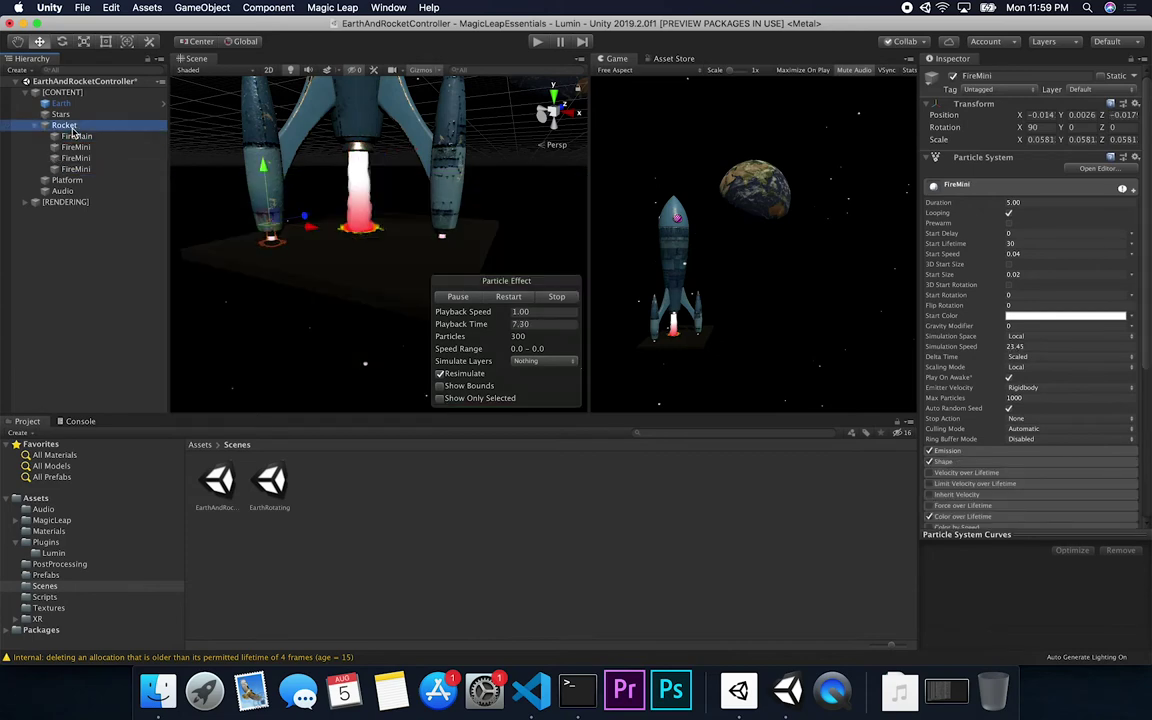
pyautogui.click(67, 179)
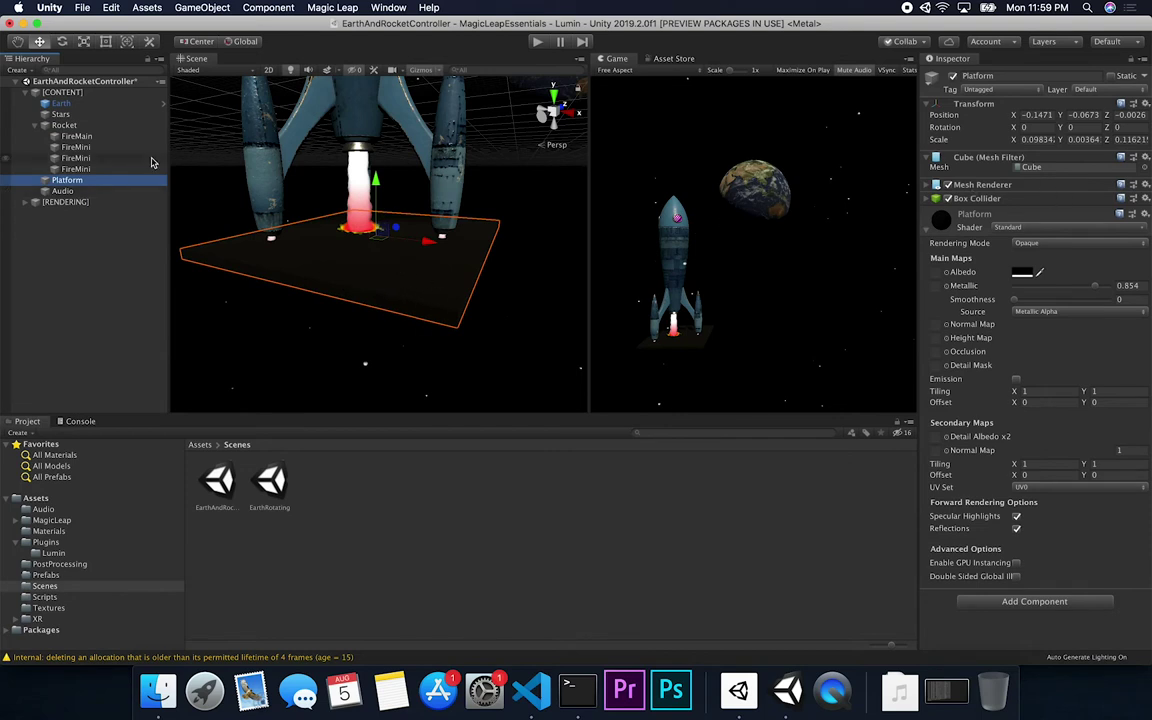
pyautogui.click(64, 191)
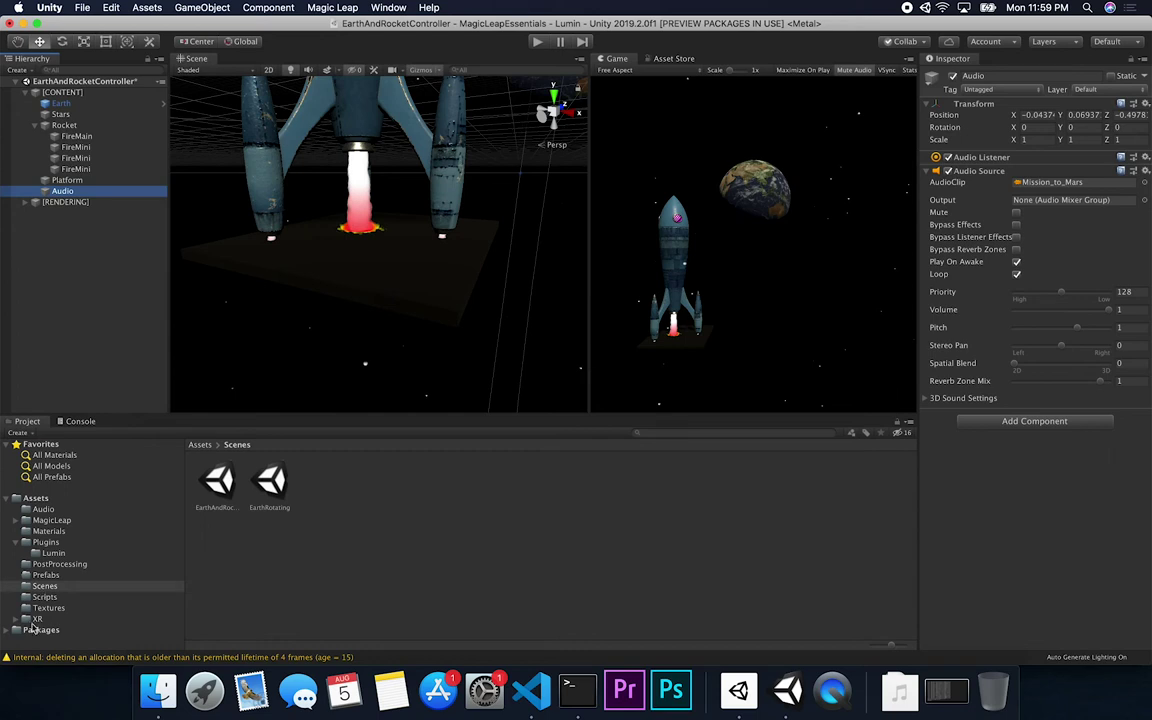
pyautogui.click(43, 510)
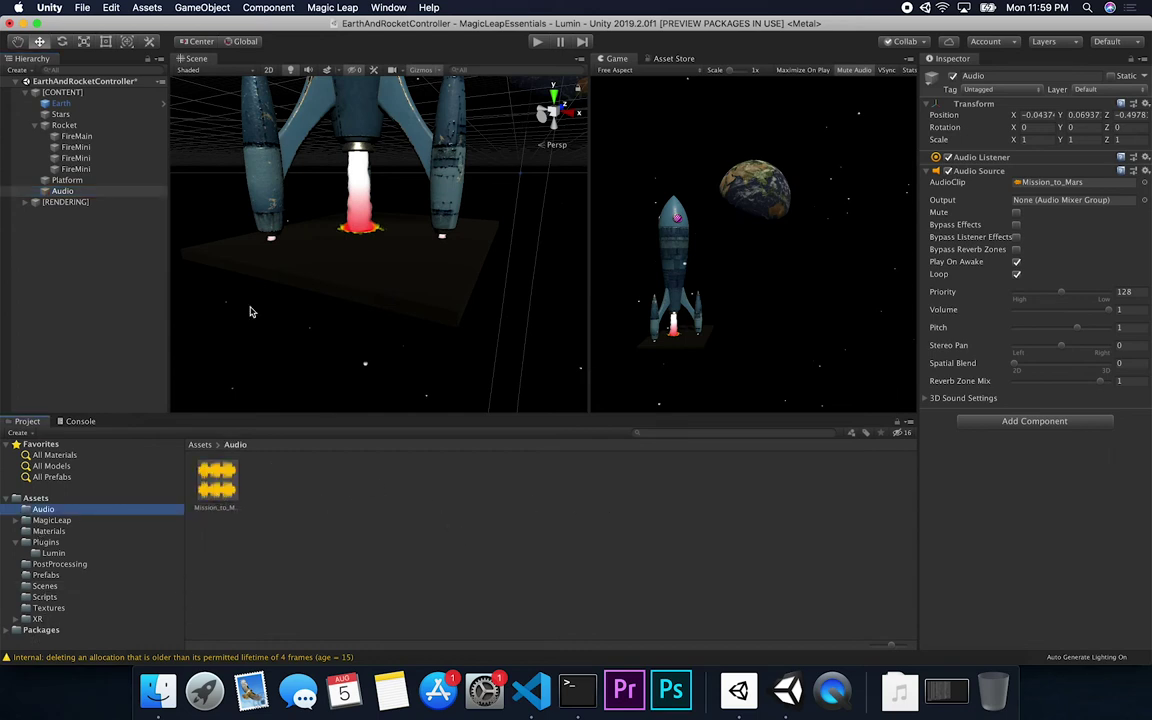
pyautogui.click(97, 126)
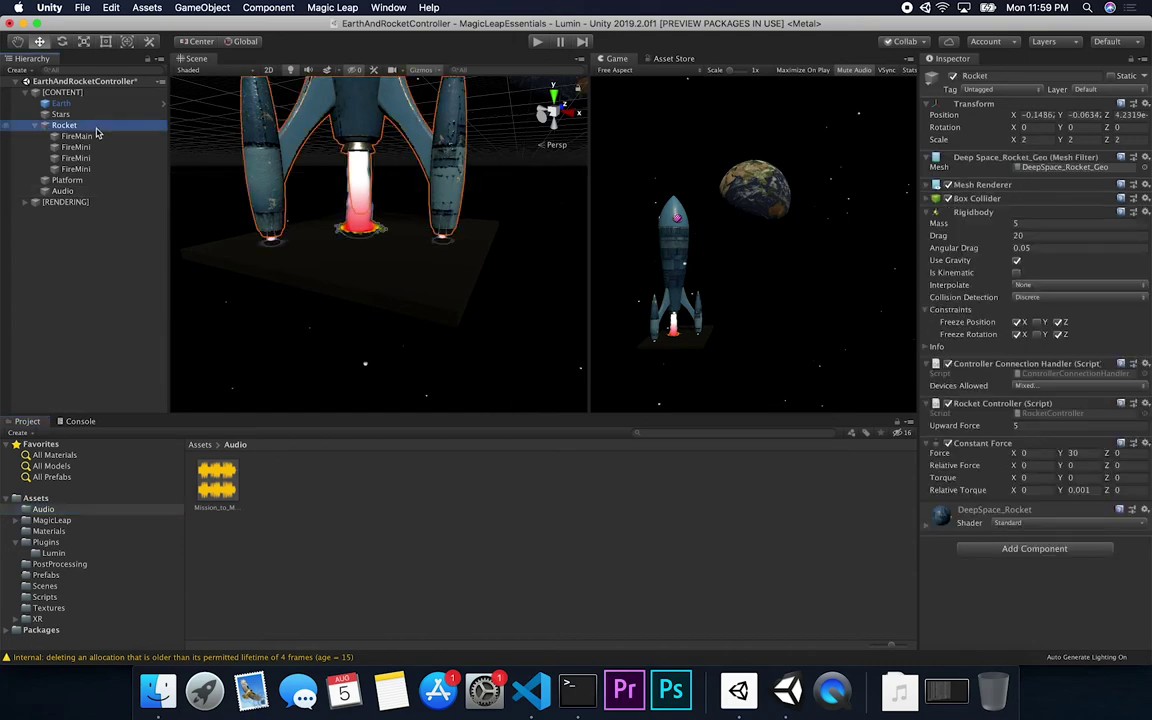
pyautogui.click(539, 40)
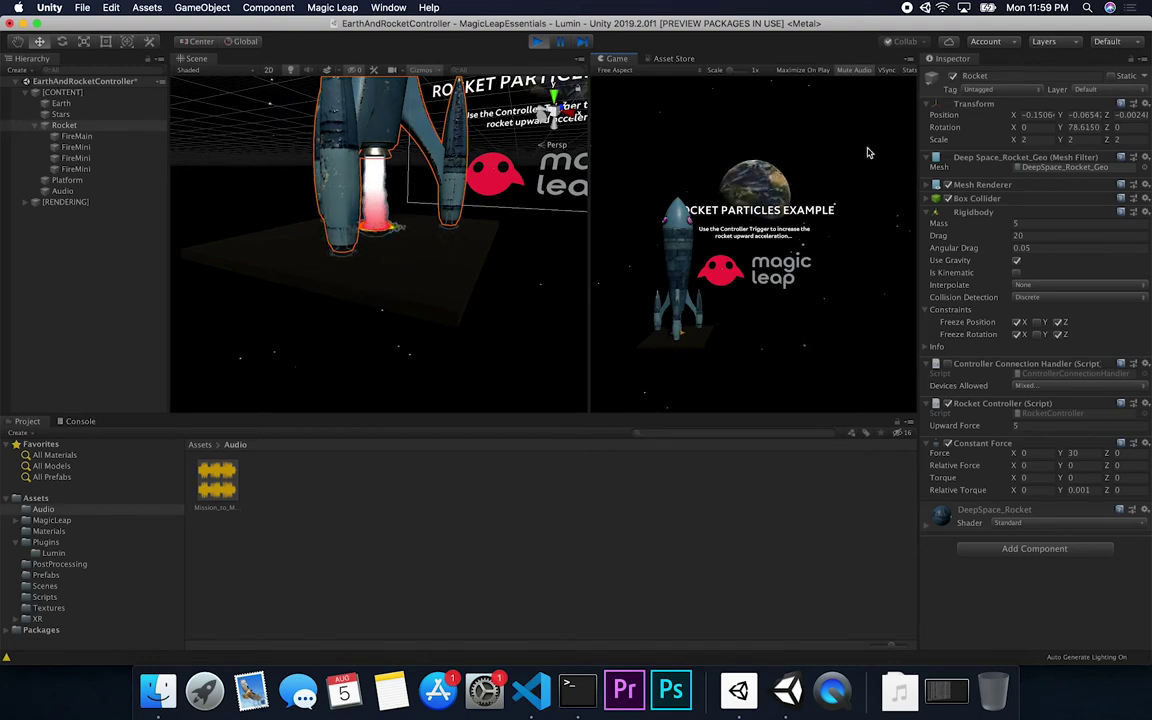
# - Review the Rocket's Box Collider, frame the rocket, and fire its thrusters three times
pyautogui.click(945, 199)
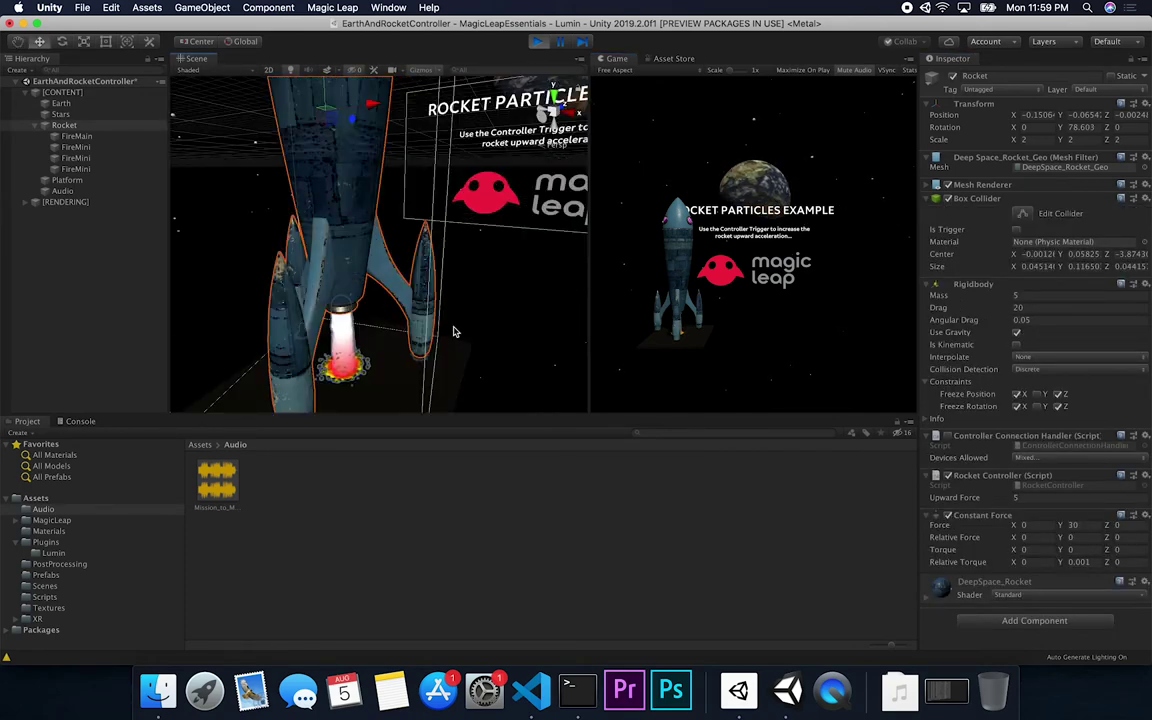
pyautogui.press('f')
pyautogui.keyDown('alt'); pyautogui.moveTo(453, 331); pyautogui.dragTo(418, 285); pyautogui.keyUp('alt')
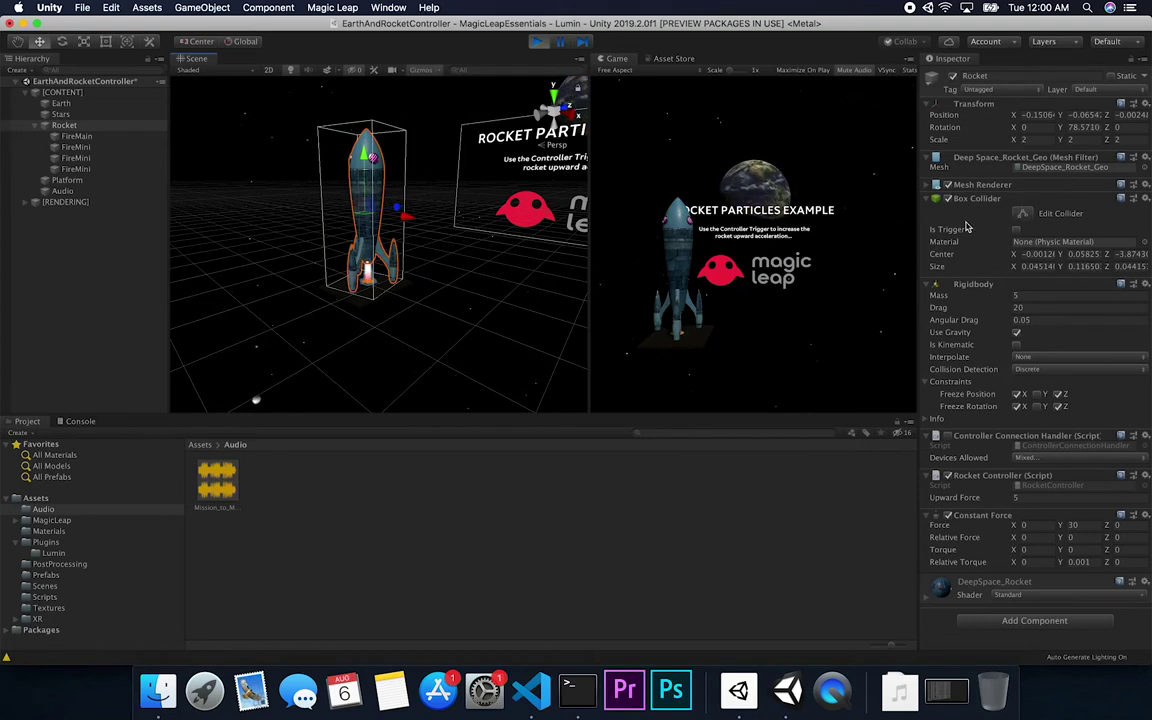
pyautogui.click(668, 304)
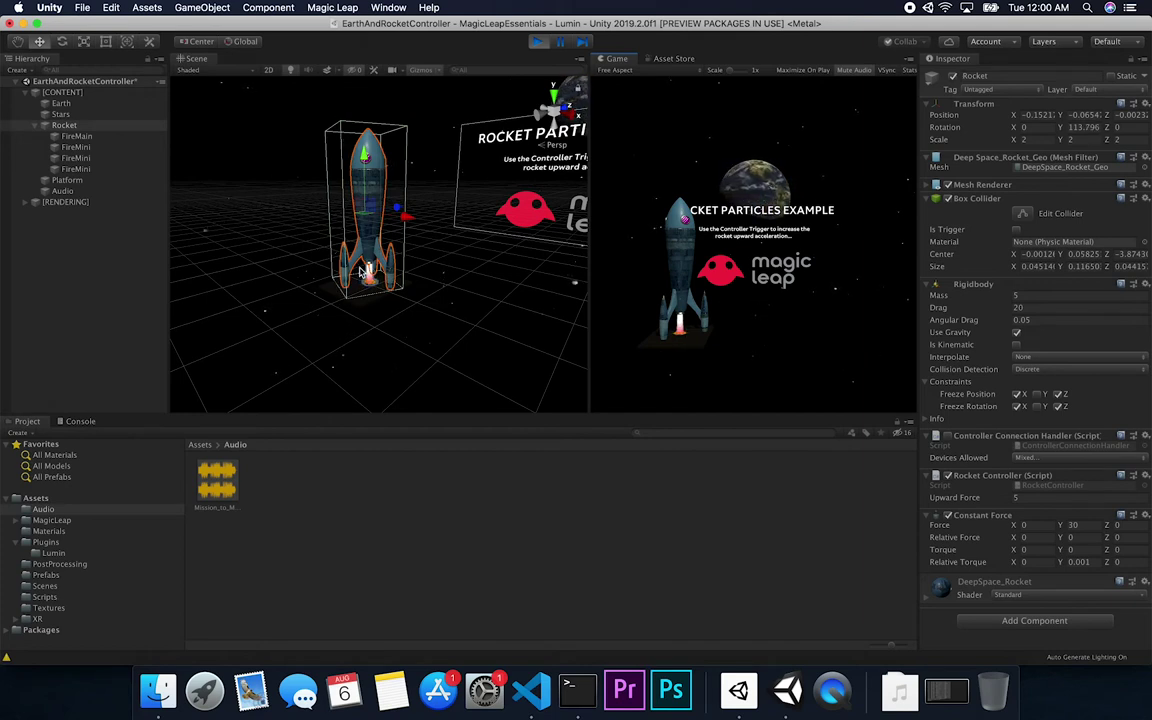
pyautogui.click(975, 200)
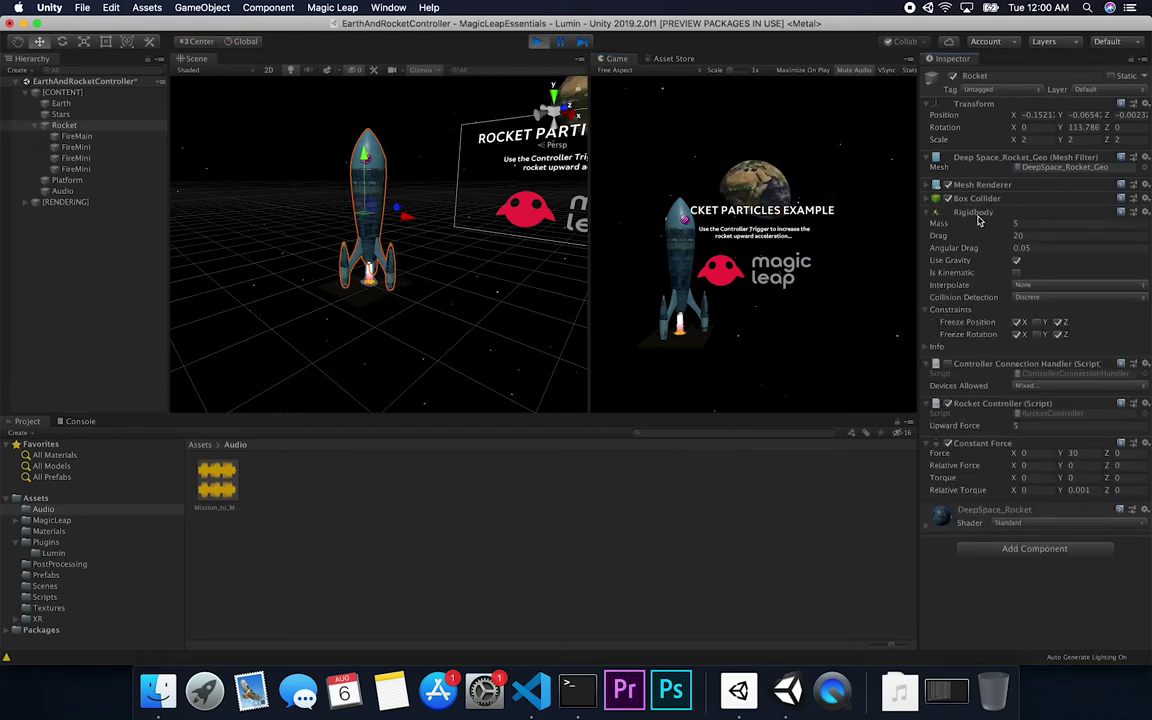
pyautogui.click(760, 213)
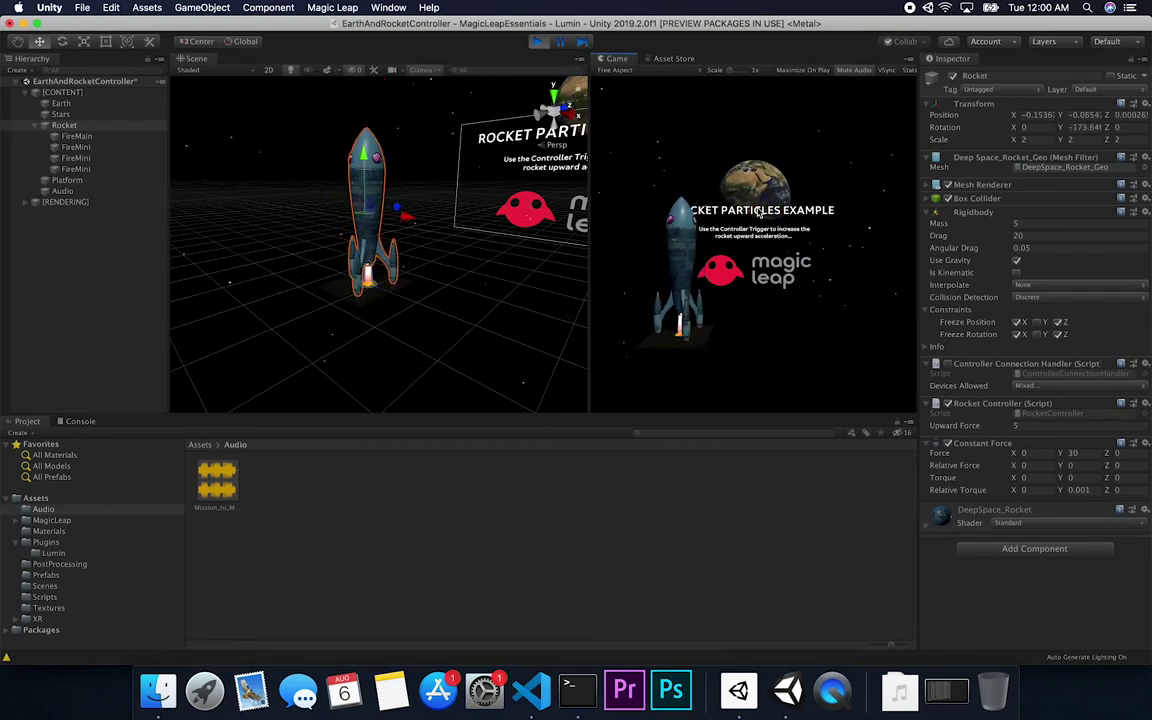
pyautogui.click(760, 213)
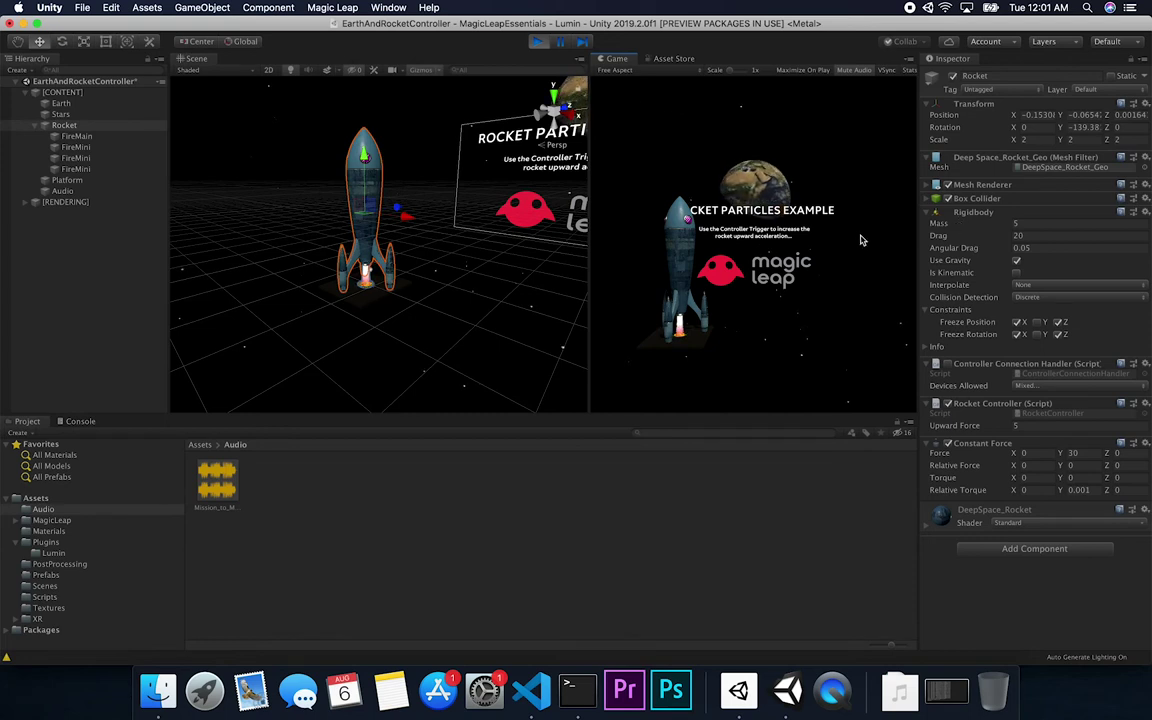
pyautogui.click(955, 225)
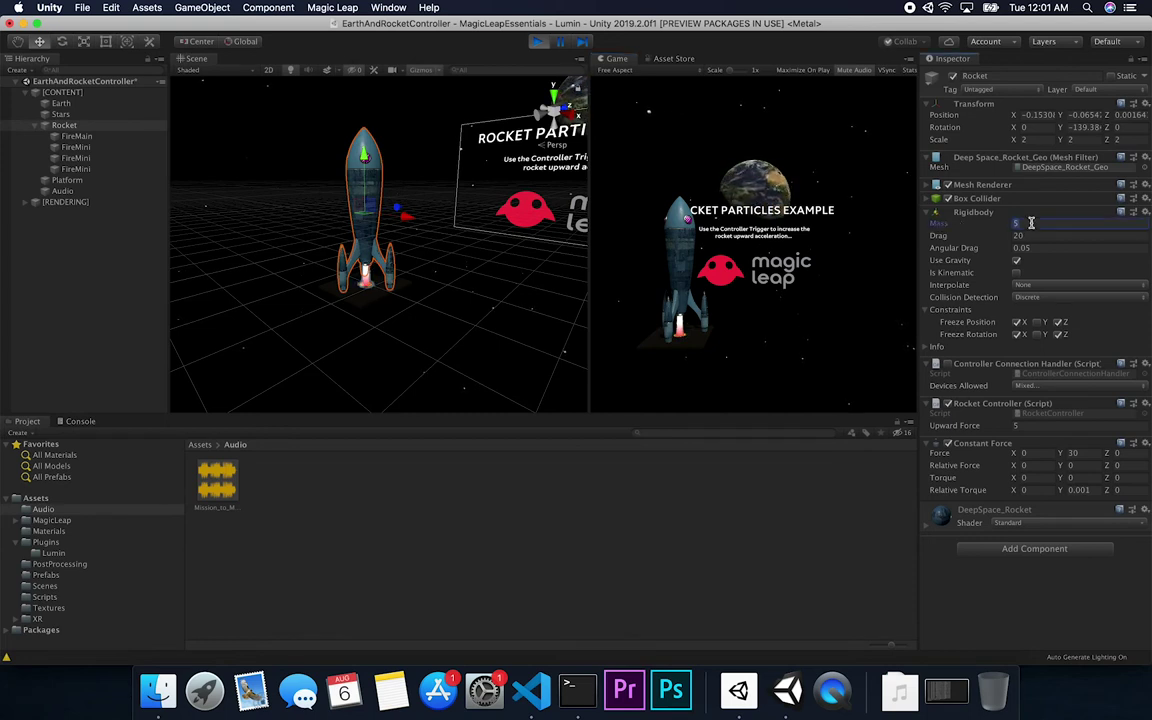
pyautogui.click(848, 292)
pyautogui.press('space')
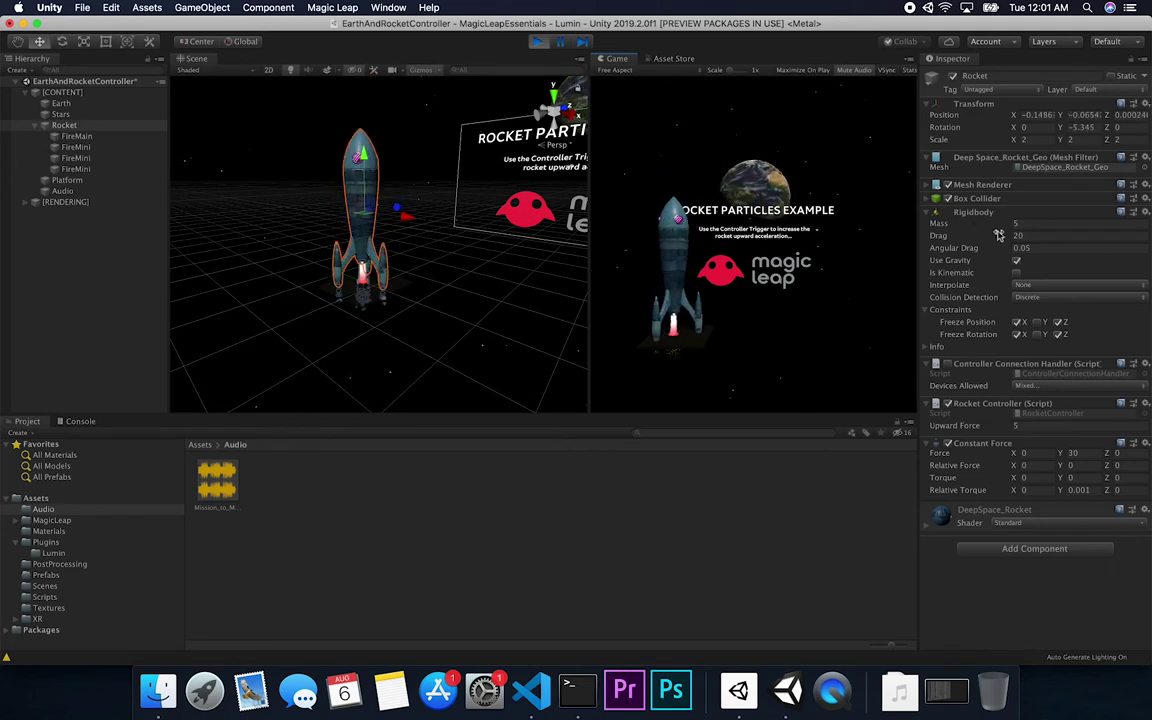
pyautogui.click(695, 313)
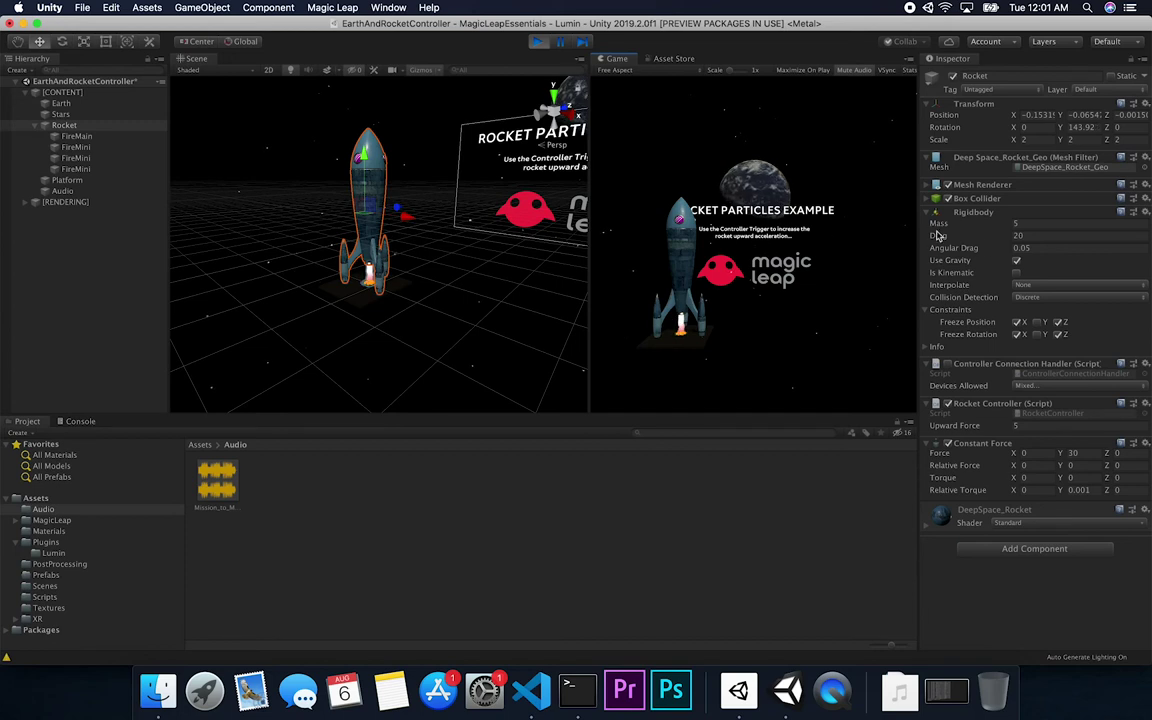
pyautogui.click(1020, 235)
pyautogui.write('20')
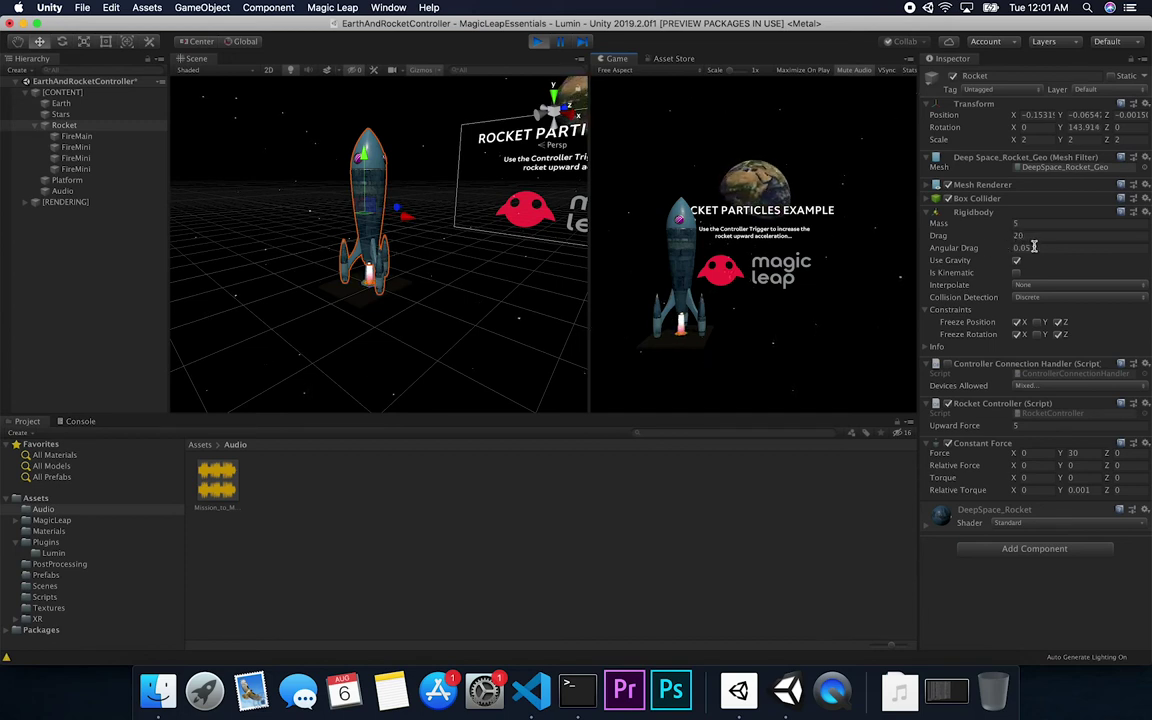
pyautogui.click(1035, 247)
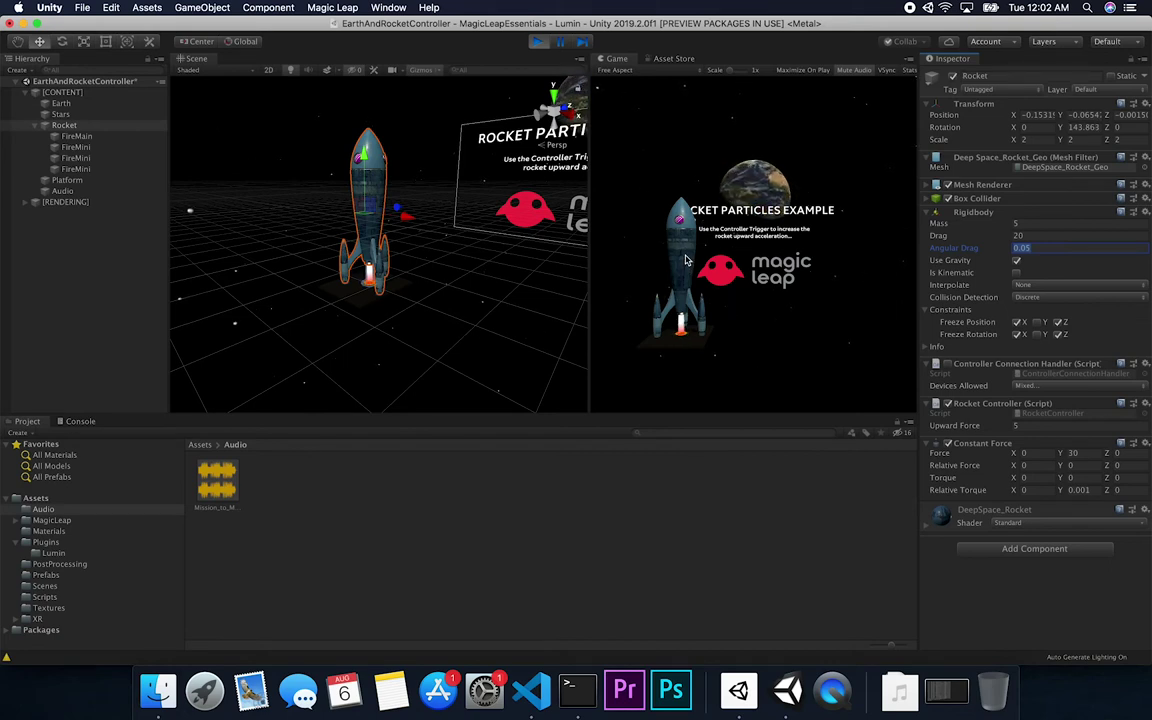
pyautogui.click(798, 248)
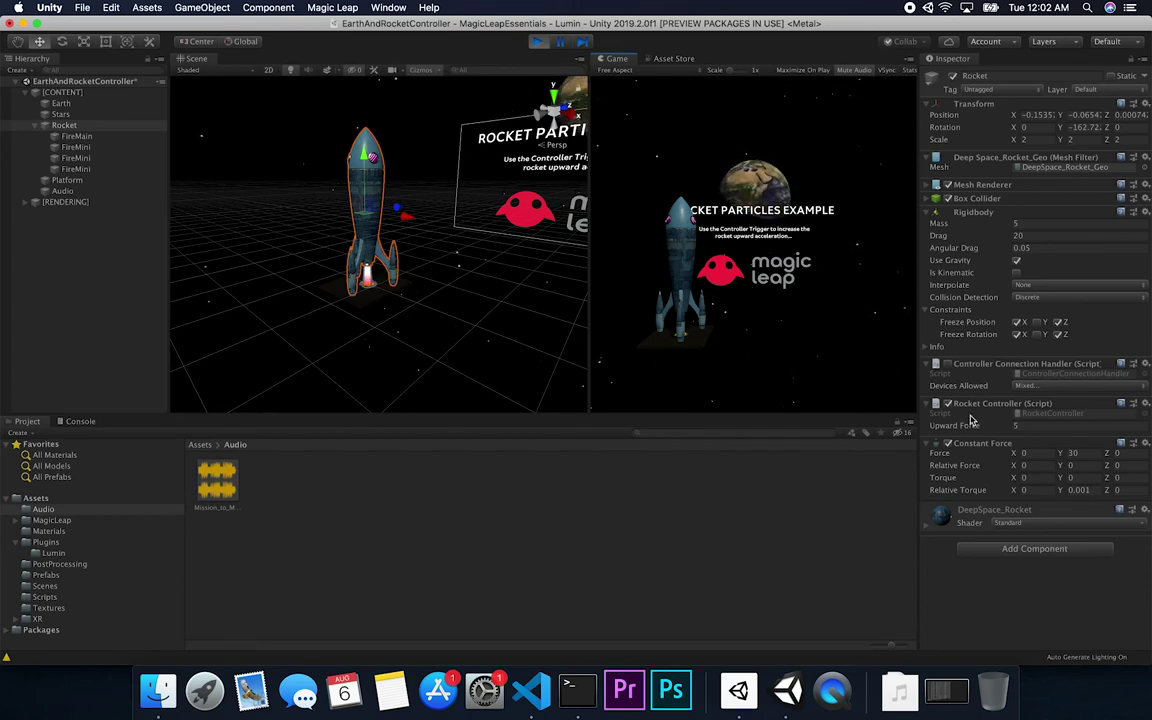
# - Leave Upward Force at 5 and fire the rocket's thrusters in the Game view
pyautogui.click(1020, 424)
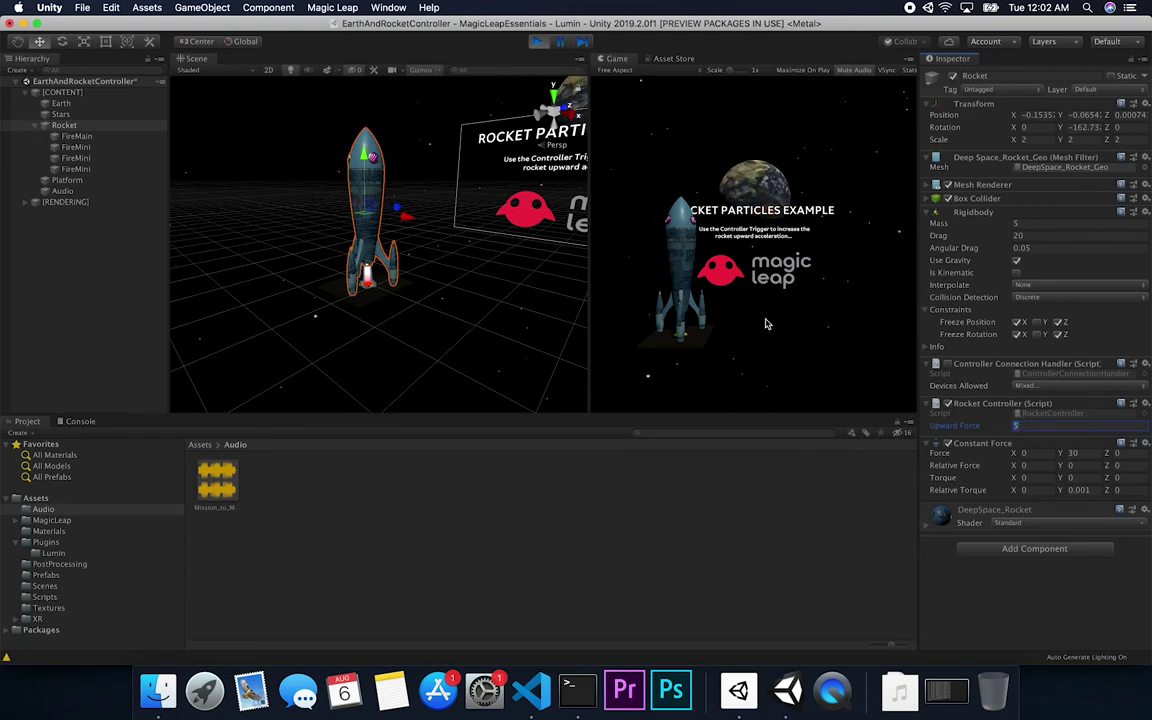
pyautogui.click(913, 418)
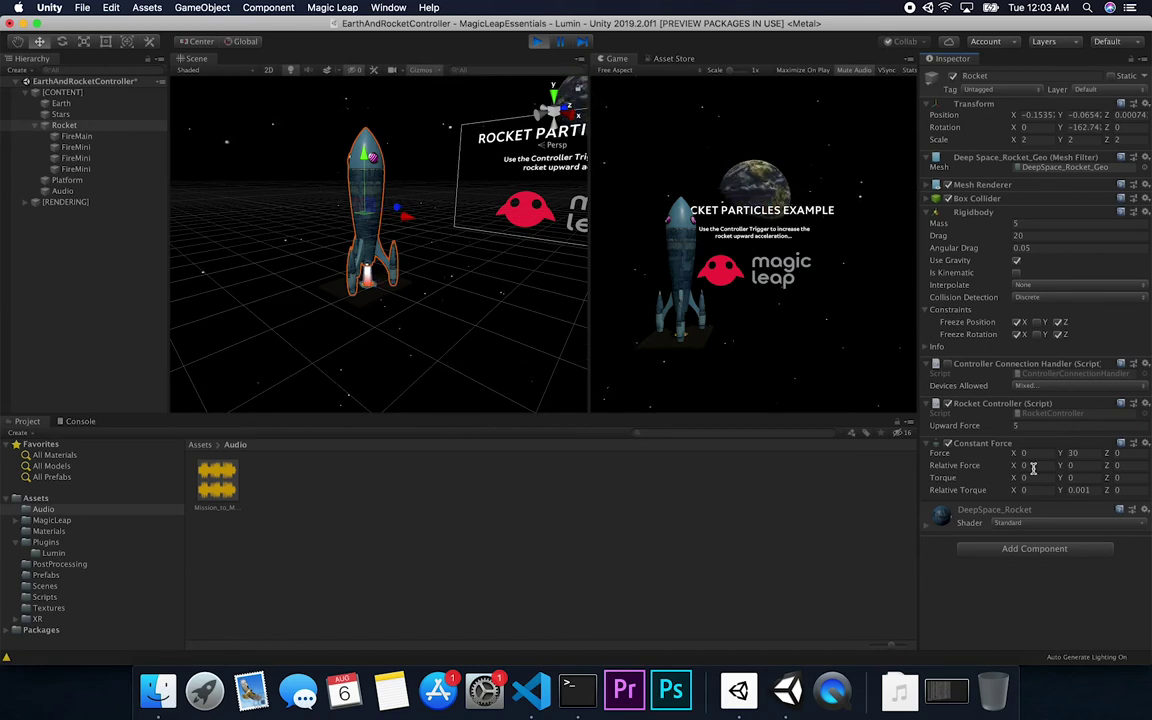
pyautogui.click(792, 312)
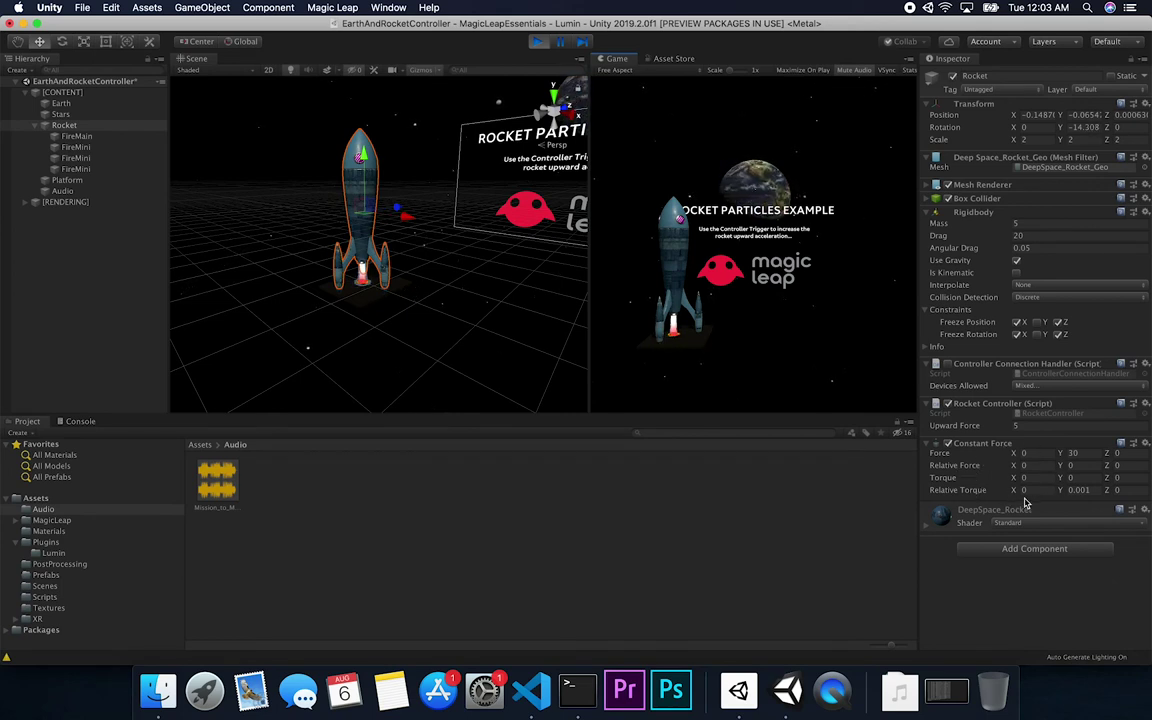
# - Leave Relative Torque Y at 0.001, then stop play mode
pyautogui.click(1078, 490)
pyautogui.click(838, 371)
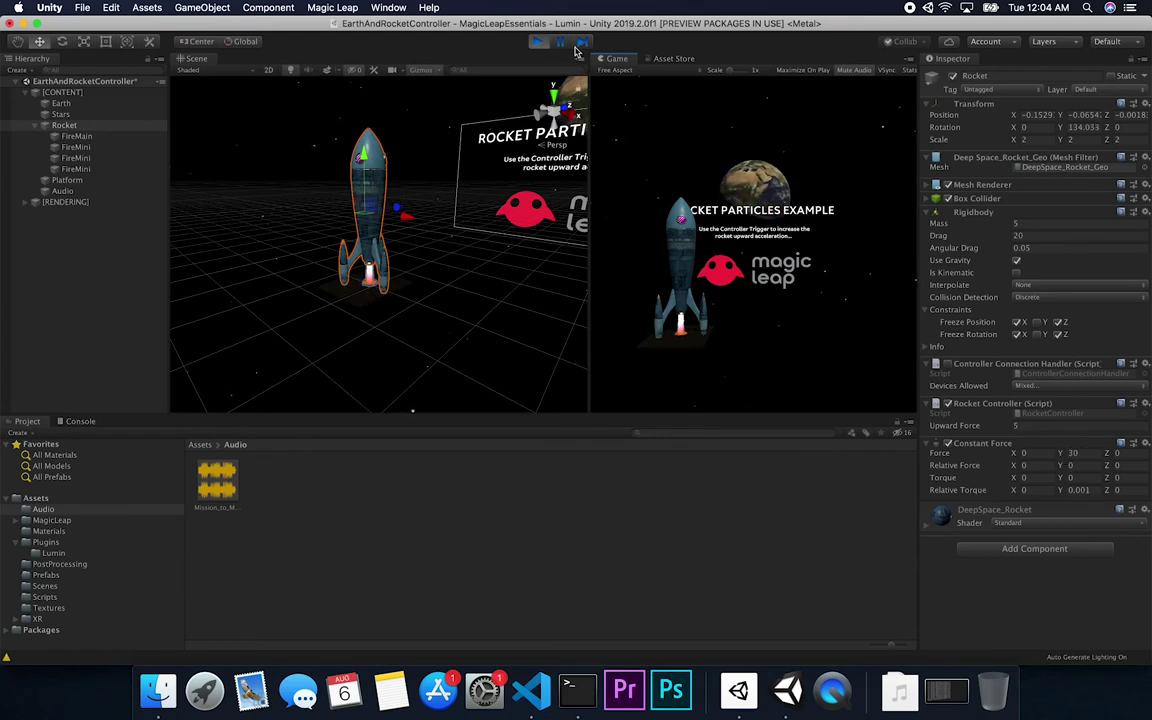
pyautogui.click(538, 41)
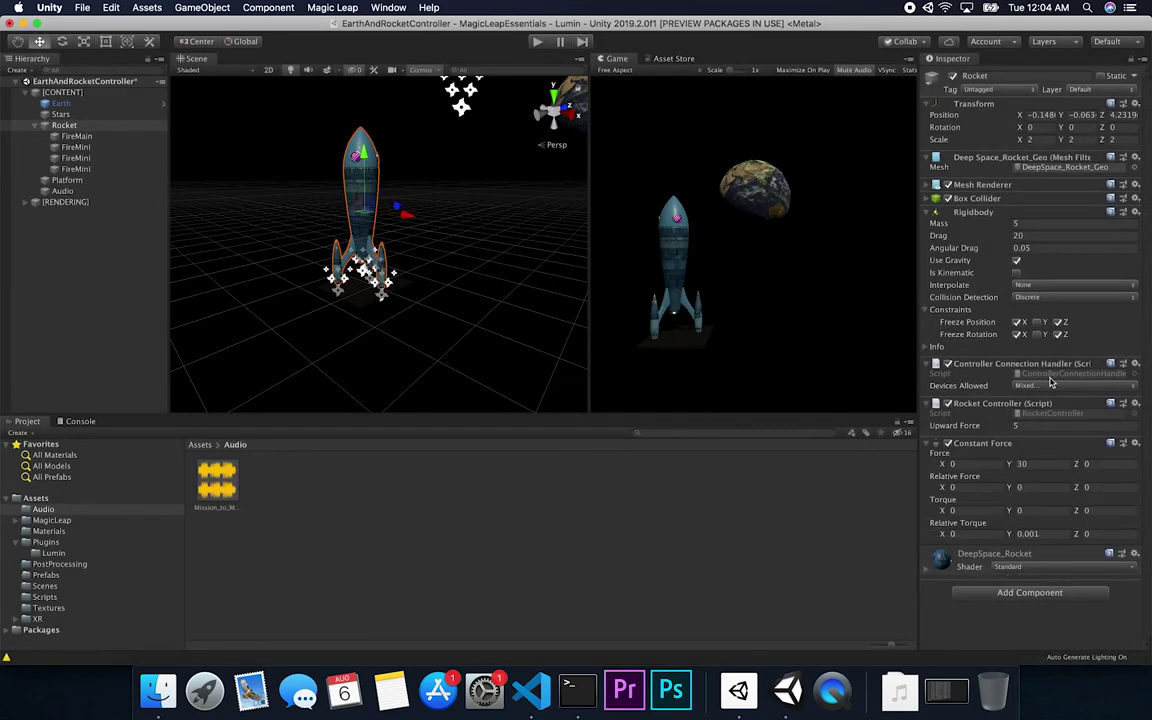
# - Open RocketController.cs in VS Code from the Rocket's script field
pyautogui.doubleClick(1042, 411)
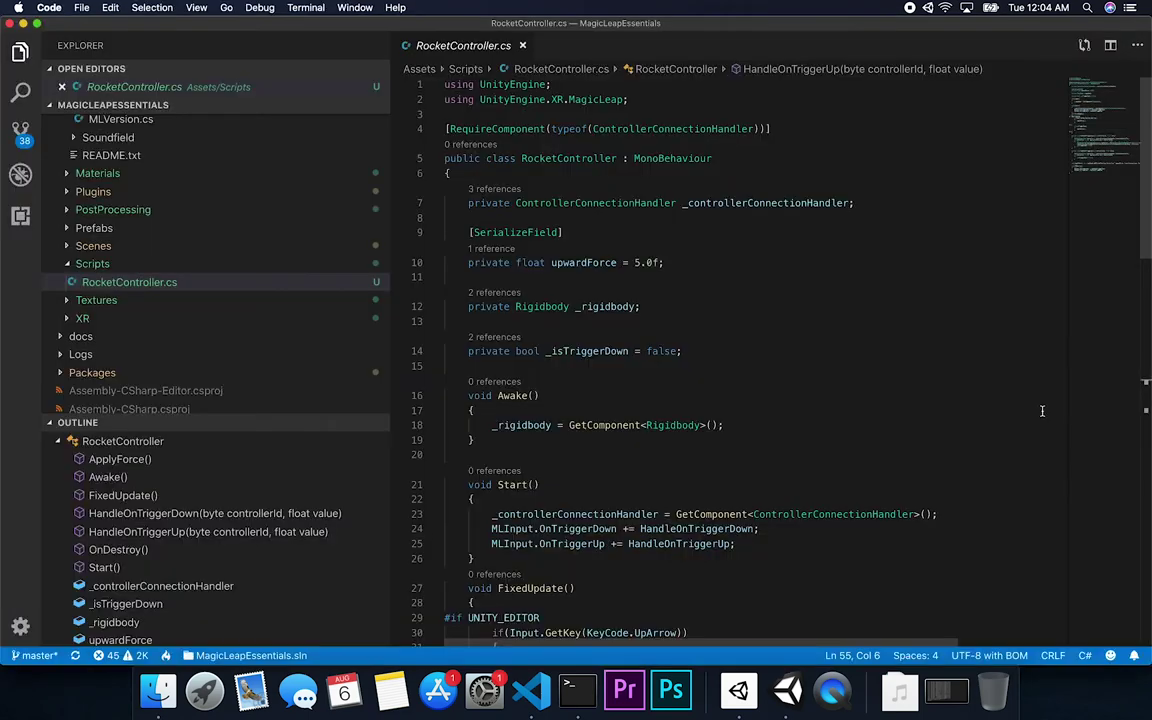
pyautogui.click(760, 203)
pyautogui.click(720, 282)
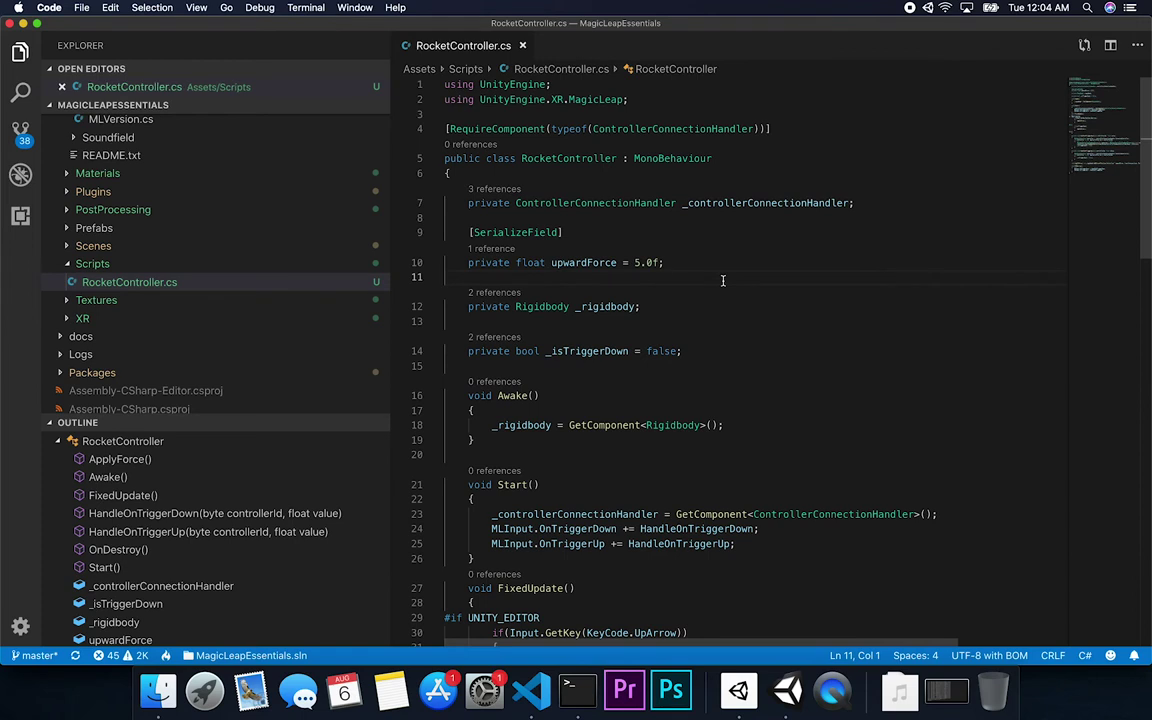
pyautogui.hscroll(1, 723, 281)
pyautogui.hscroll(-1, 760, 160)
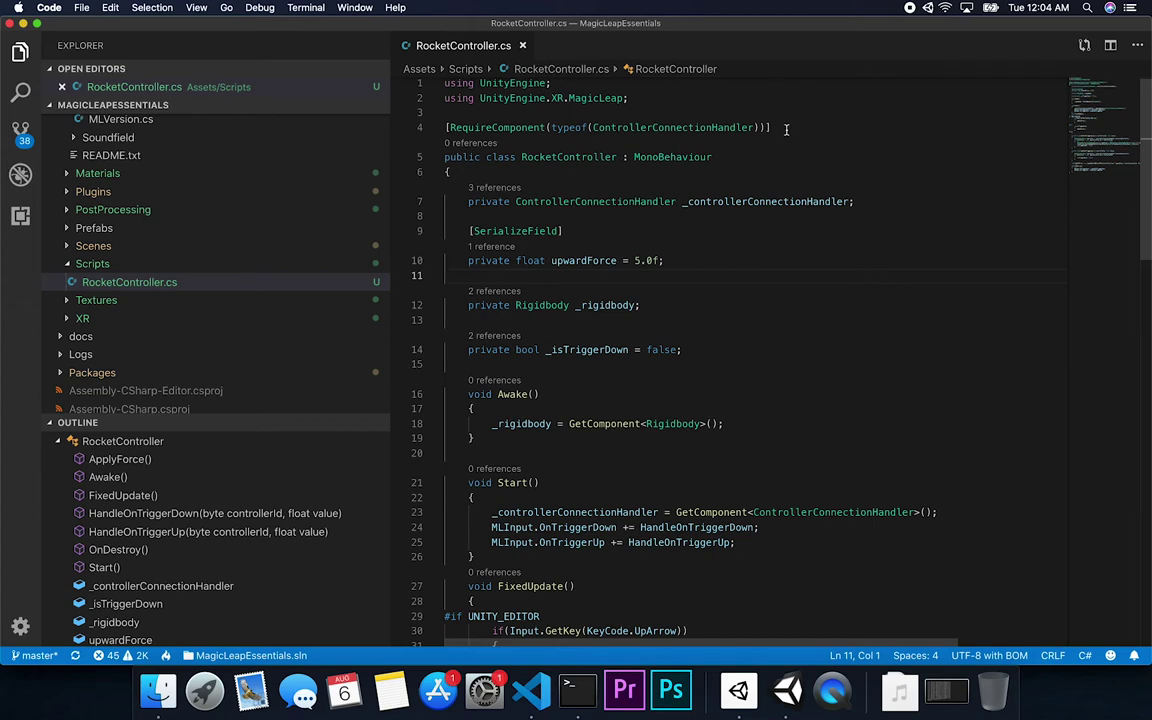
# - Select ControllerConnectionHandler on line 4 and the RocketController class name, reading the handler's documentation
pyautogui.moveTo(770, 127); pyautogui.dragTo(500, 121)
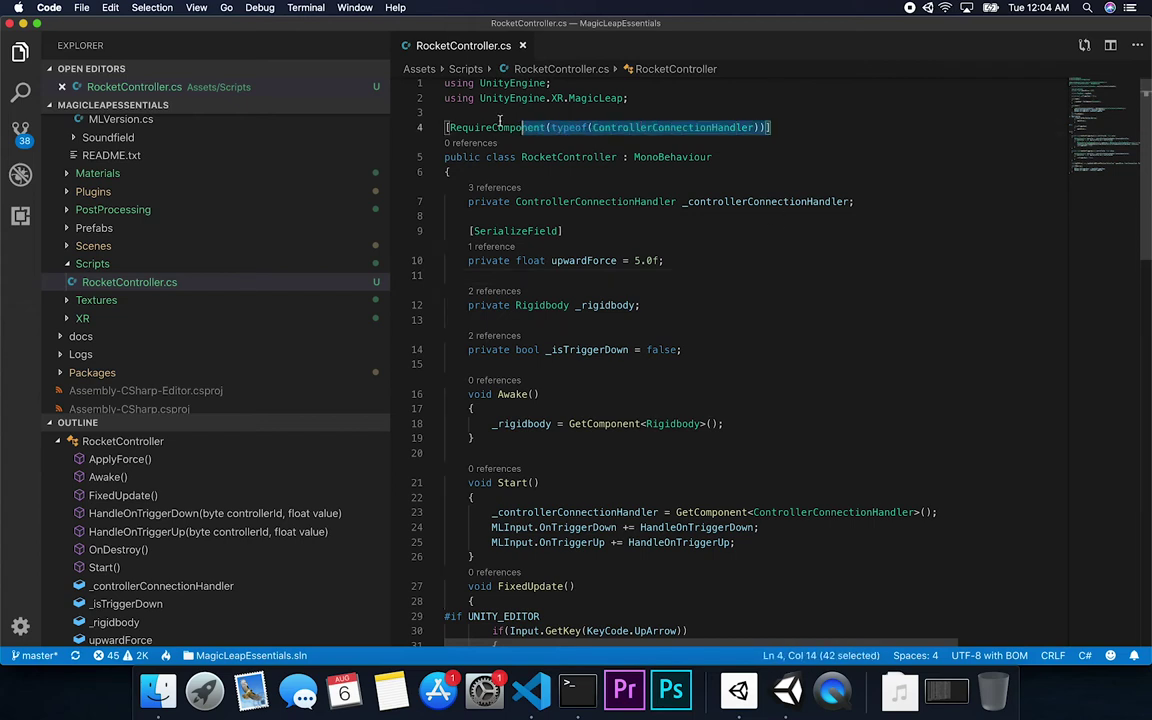
pyautogui.doubleClick(672, 128)
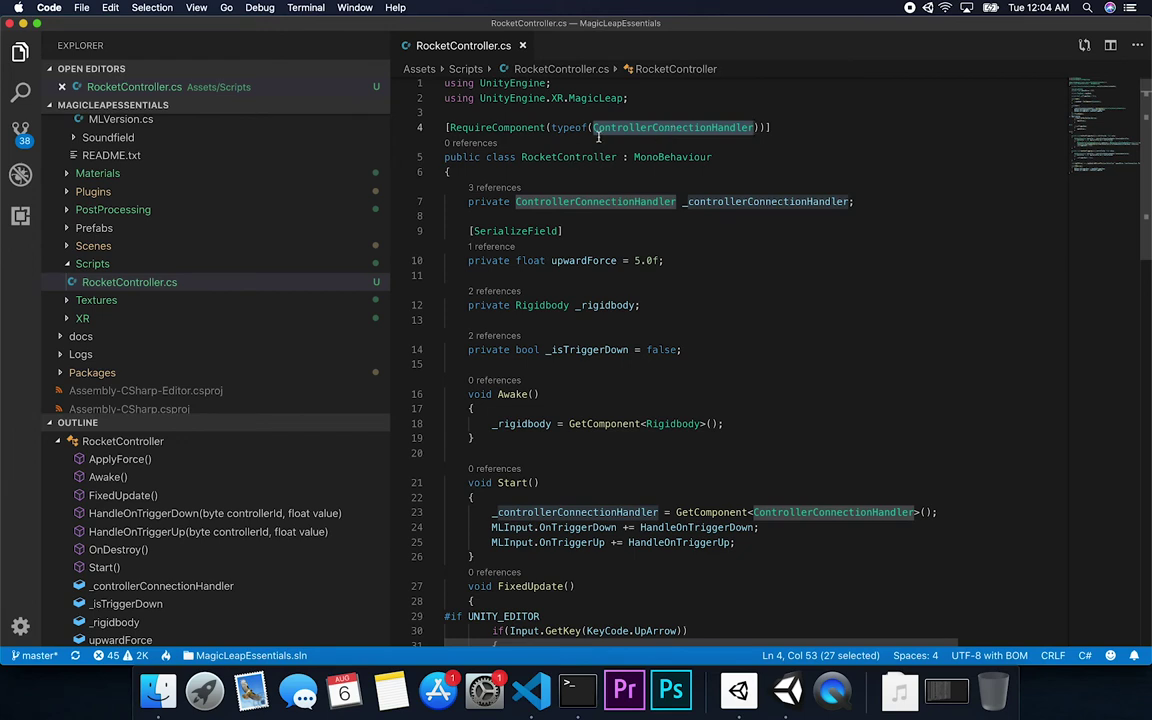
pyautogui.doubleClick(559, 157)
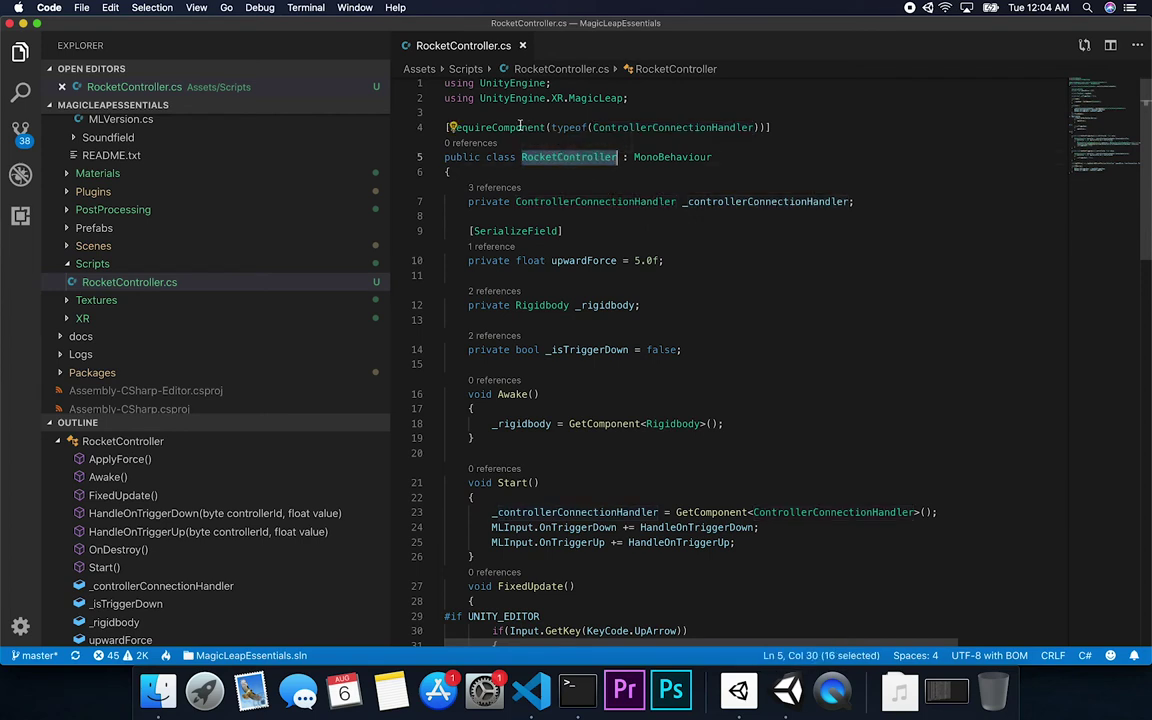
pyautogui.doubleClick(670, 128)
pyautogui.moveTo(670, 128)
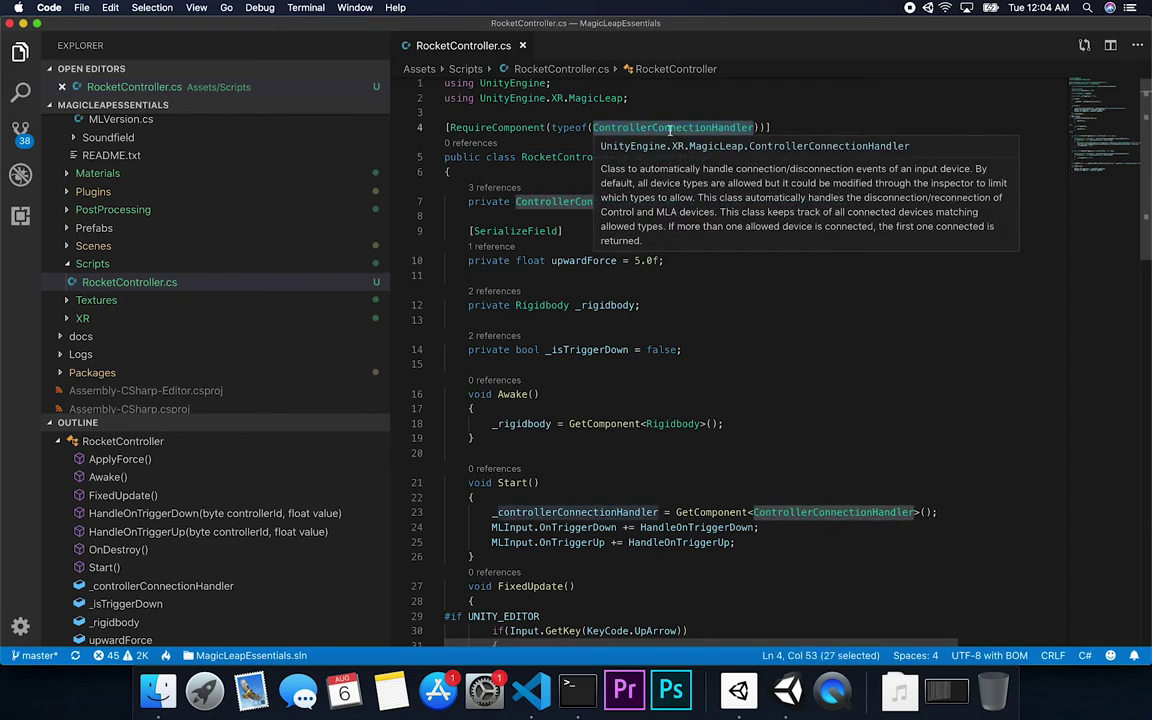
pyautogui.scroll(-3, 764, 249)
pyautogui.click(764, 249)
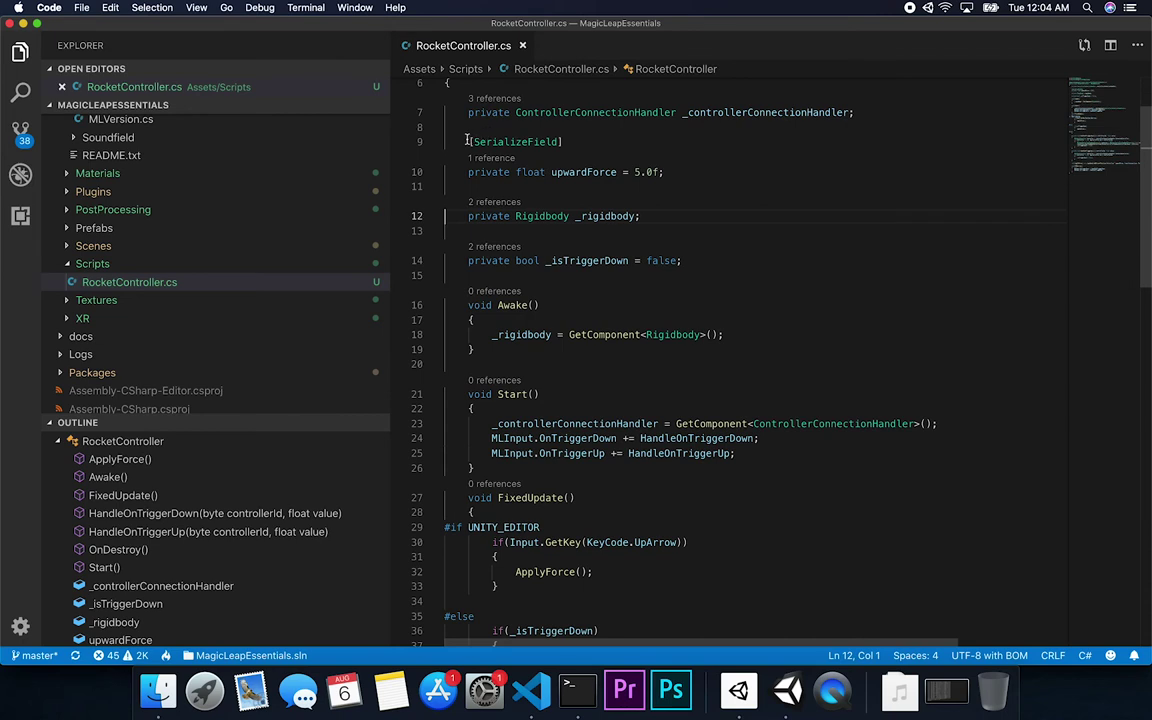
pyautogui.moveTo(458, 141); pyautogui.dragTo(623, 174)
pyautogui.doubleClick(612, 172)
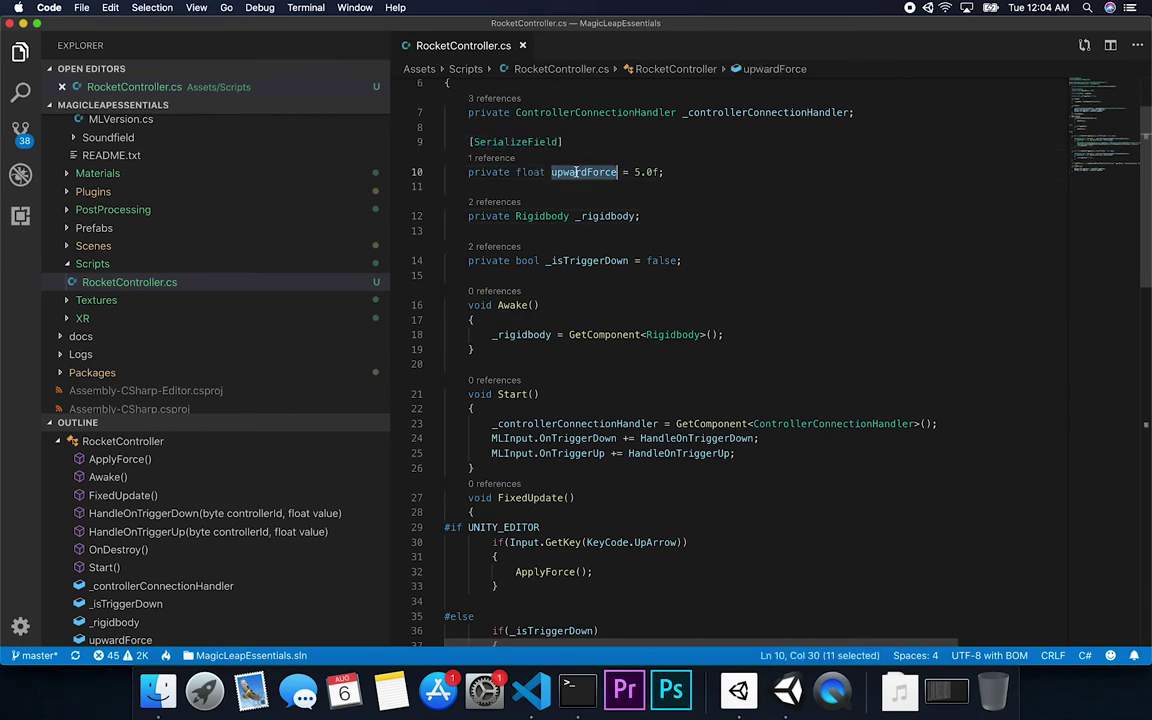
pyautogui.scroll(-1, 614, 190)
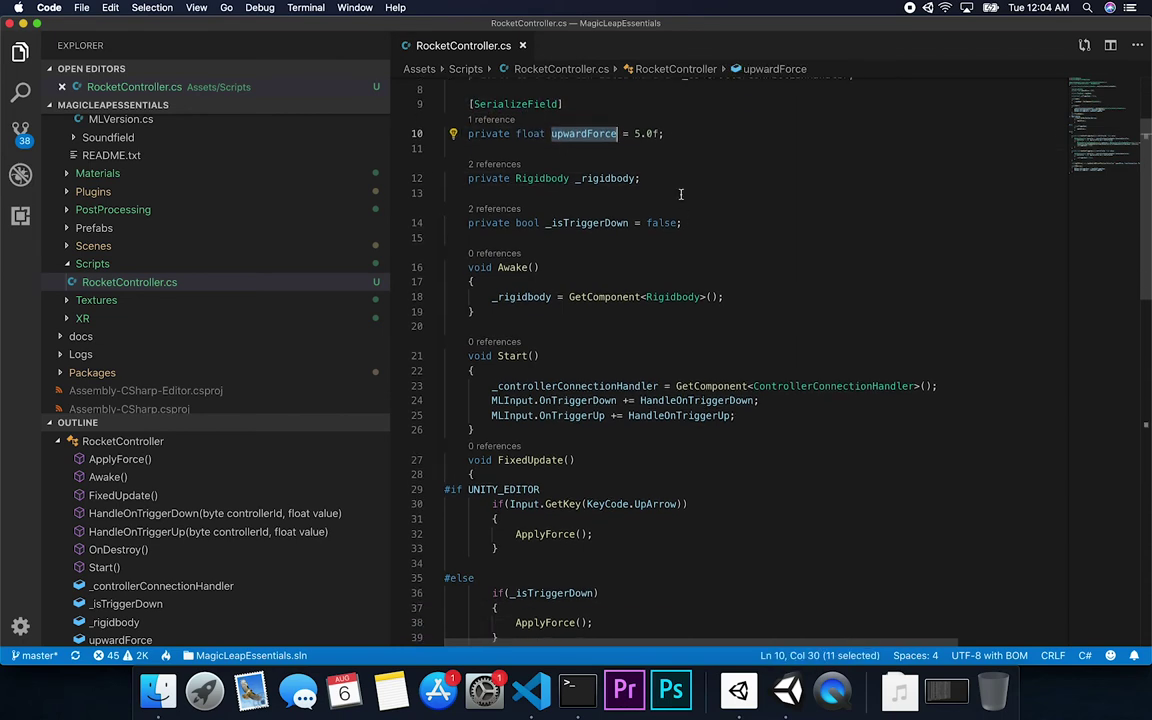
pyautogui.doubleClick(516, 179)
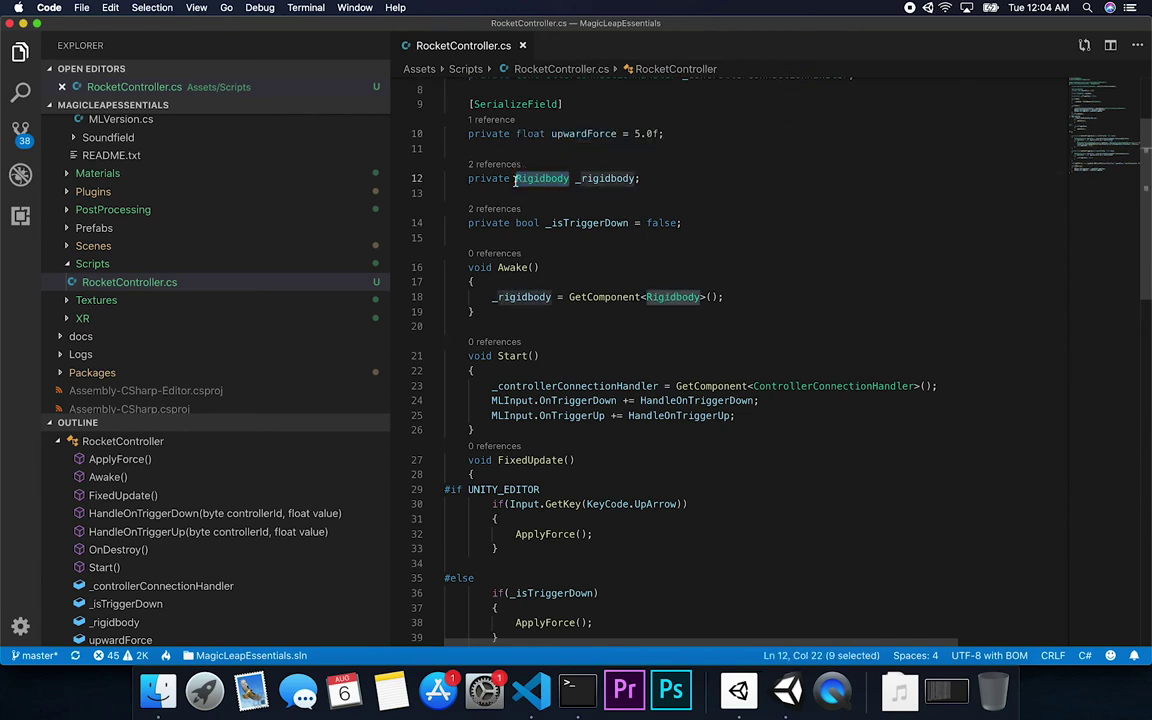
pyautogui.moveTo(530, 178)
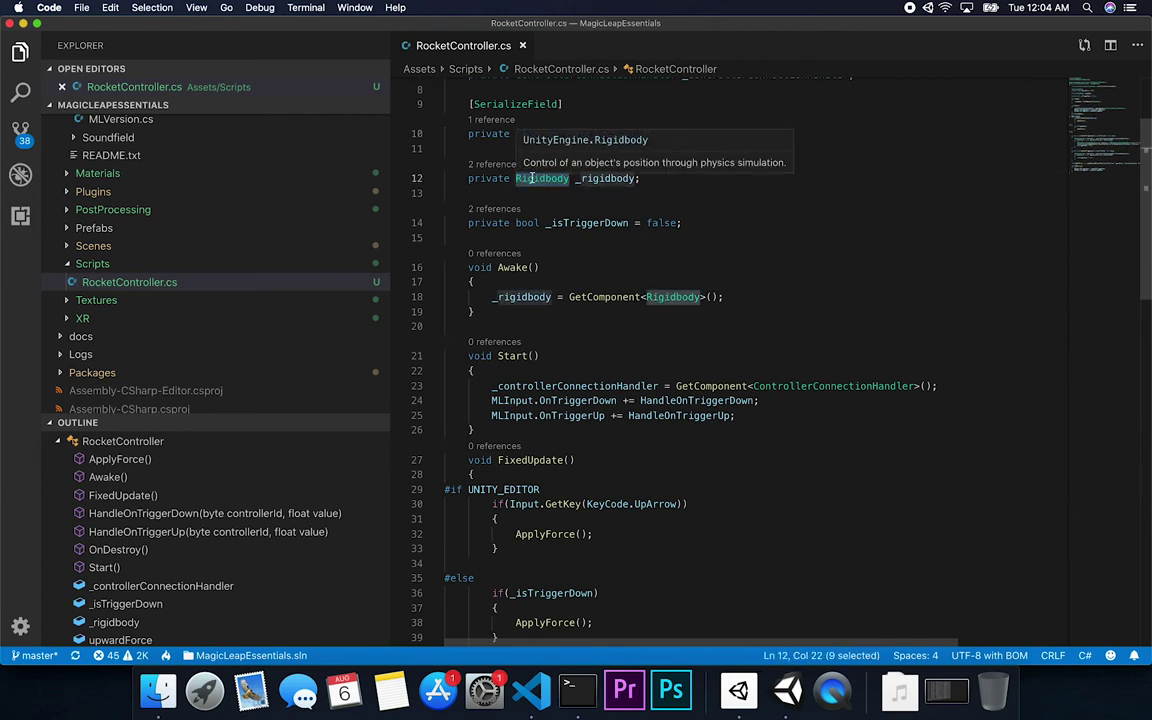
pyautogui.moveTo(601, 177)
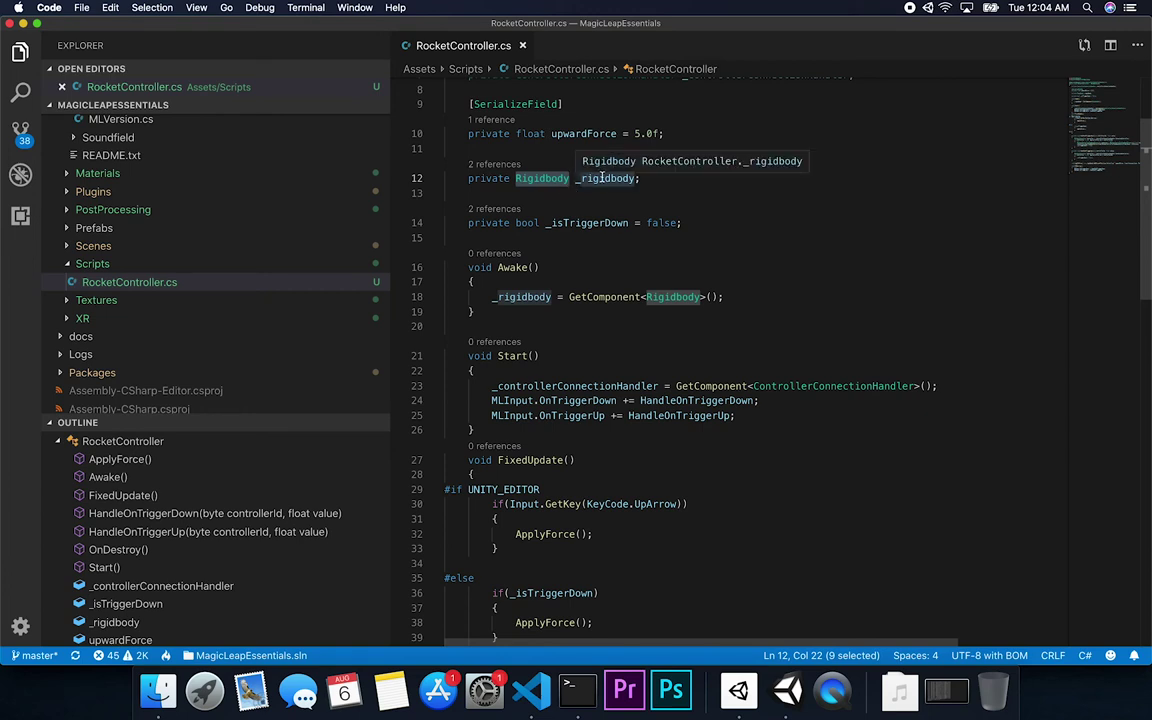
pyautogui.click(612, 178)
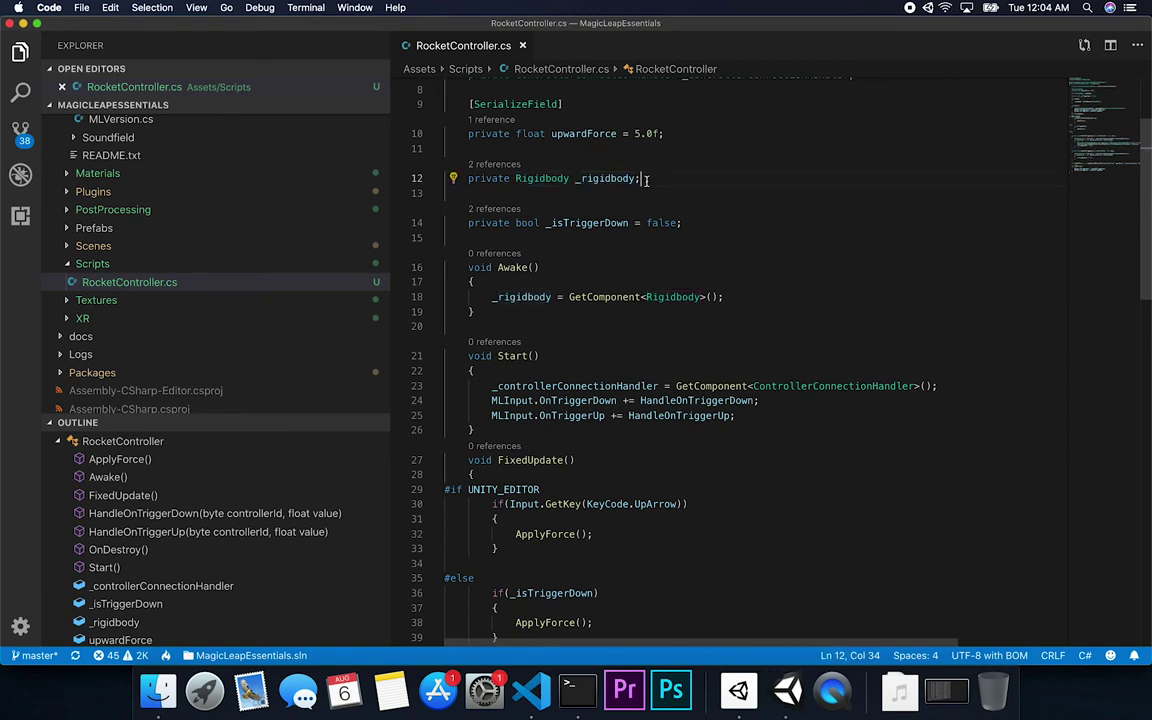
pyautogui.doubleClick(613, 178)
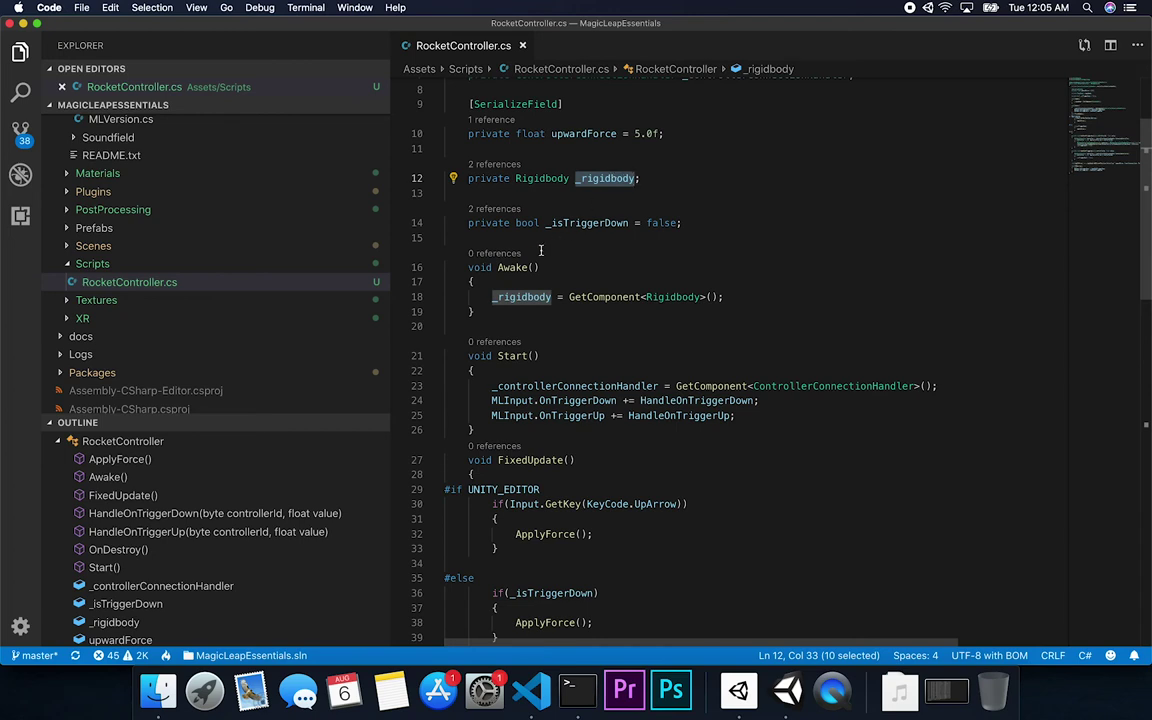
pyautogui.moveTo(524, 295)
pyautogui.click(603, 222)
pyautogui.doubleClick(603, 222)
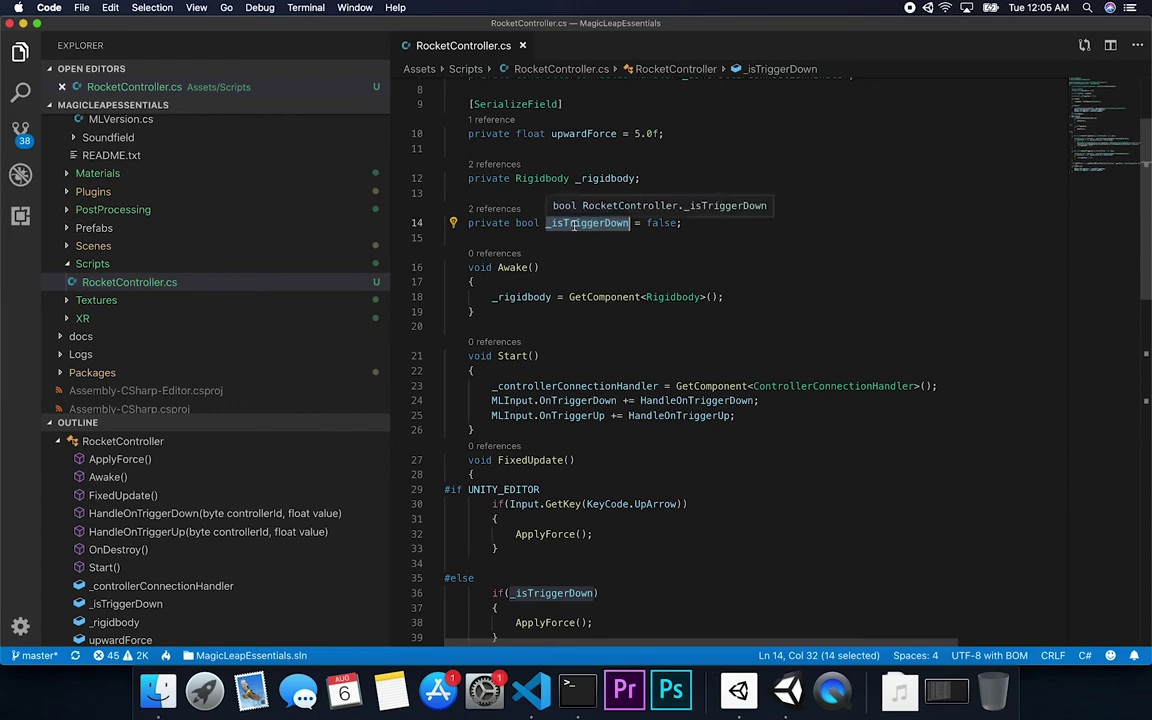
pyautogui.scroll(-3, 638, 307)
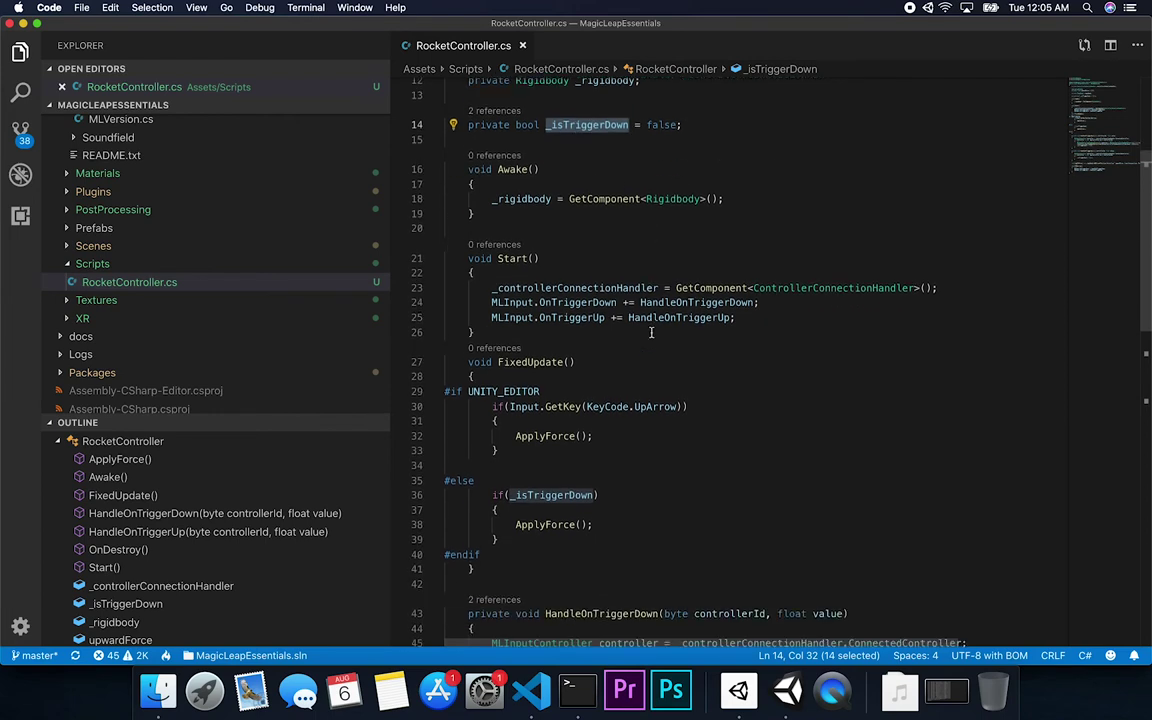
pyautogui.moveTo(457, 166); pyautogui.dragTo(496, 212)
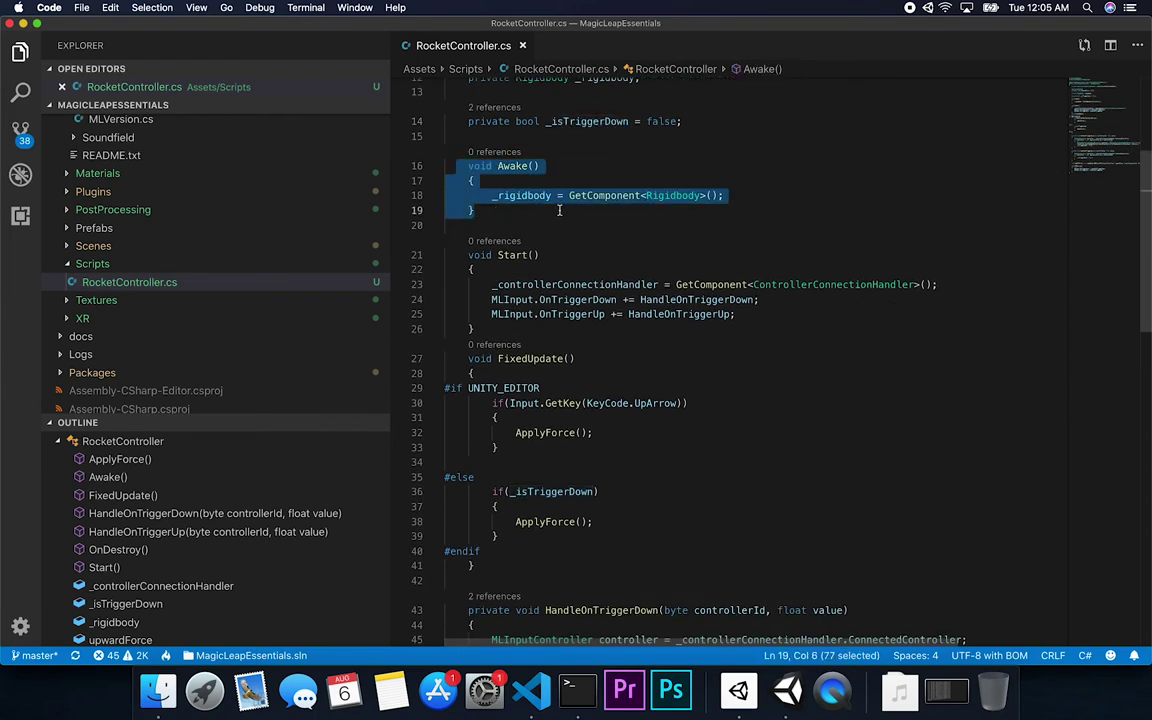
pyautogui.click(673, 197)
pyautogui.doubleClick(673, 197)
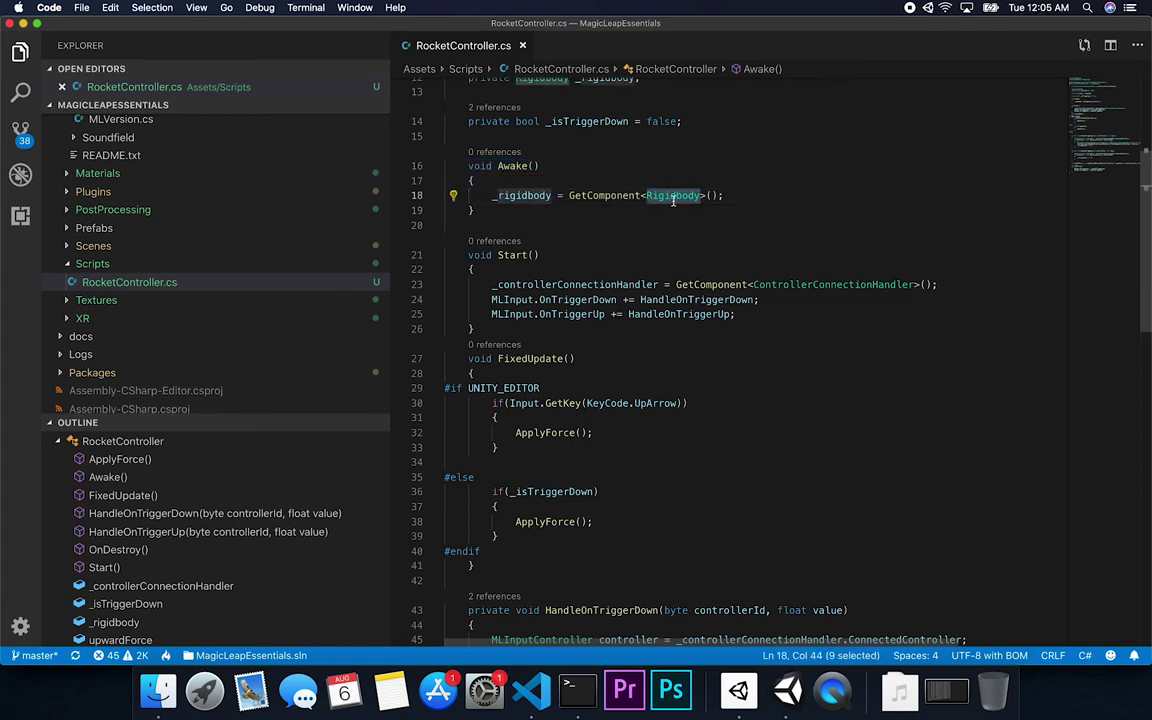
pyautogui.scroll(-1, 513, 219)
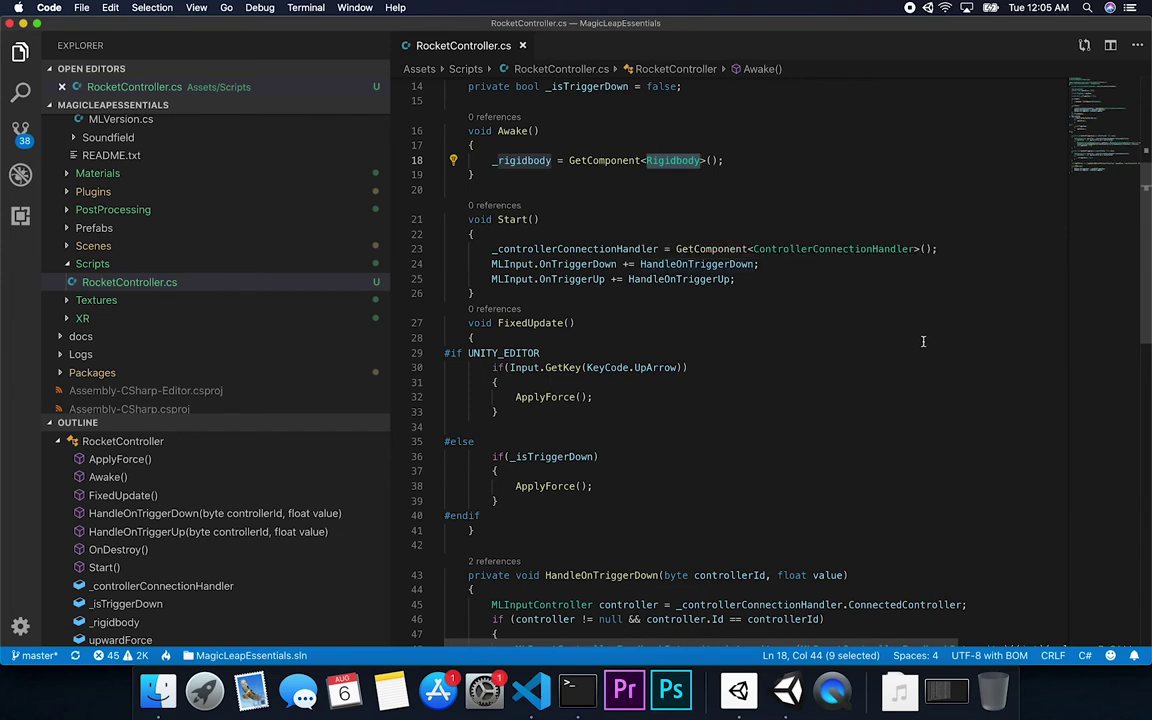
pyautogui.click(826, 310)
pyautogui.doubleClick(622, 248)
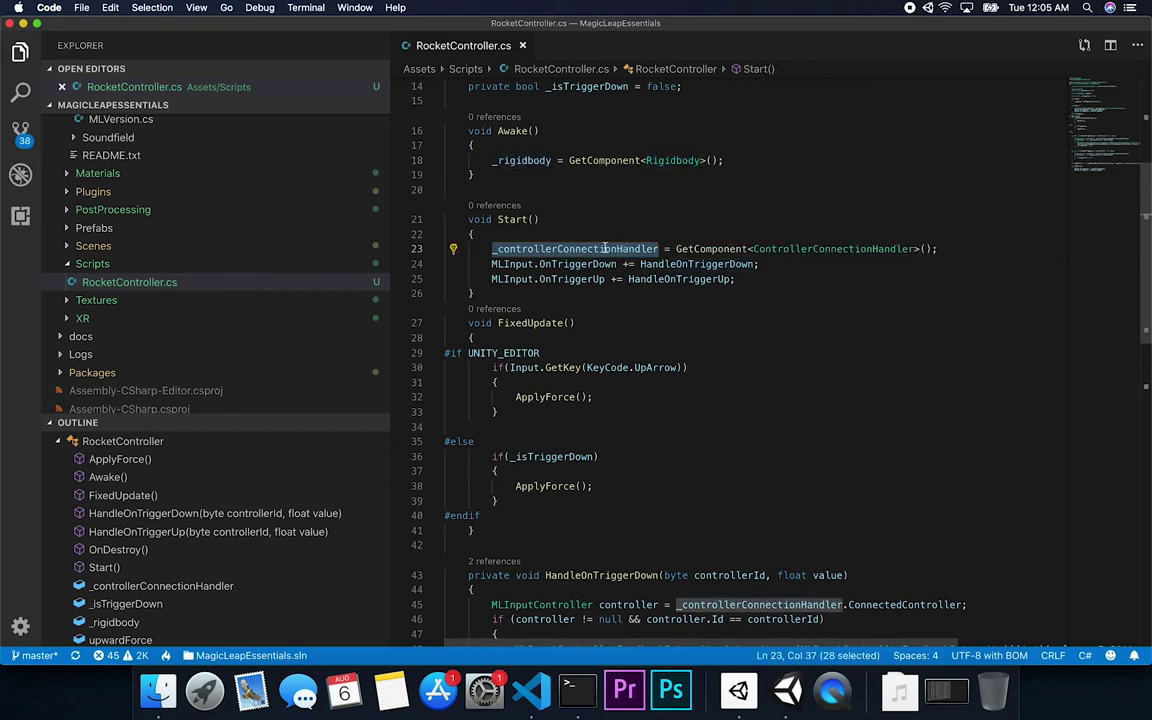
pyautogui.doubleClick(688, 248)
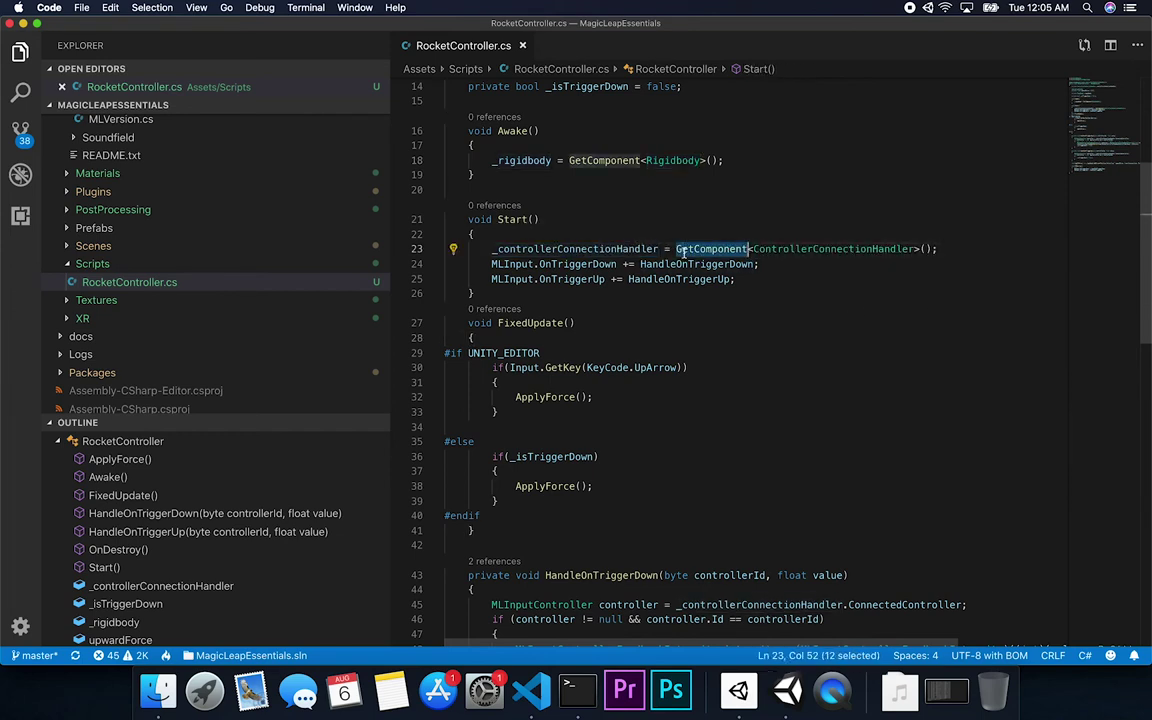
pyautogui.doubleClick(880, 248)
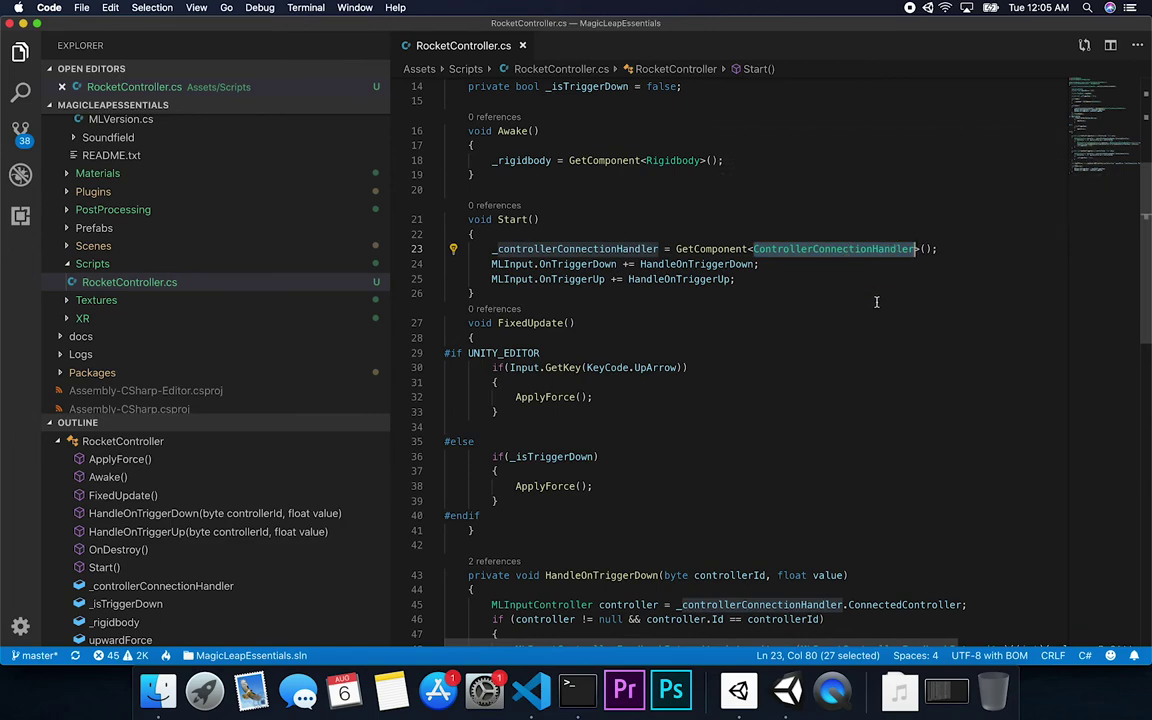
pyautogui.scroll(-1, 874, 300)
pyautogui.moveTo(736, 231); pyautogui.dragTo(444, 219)
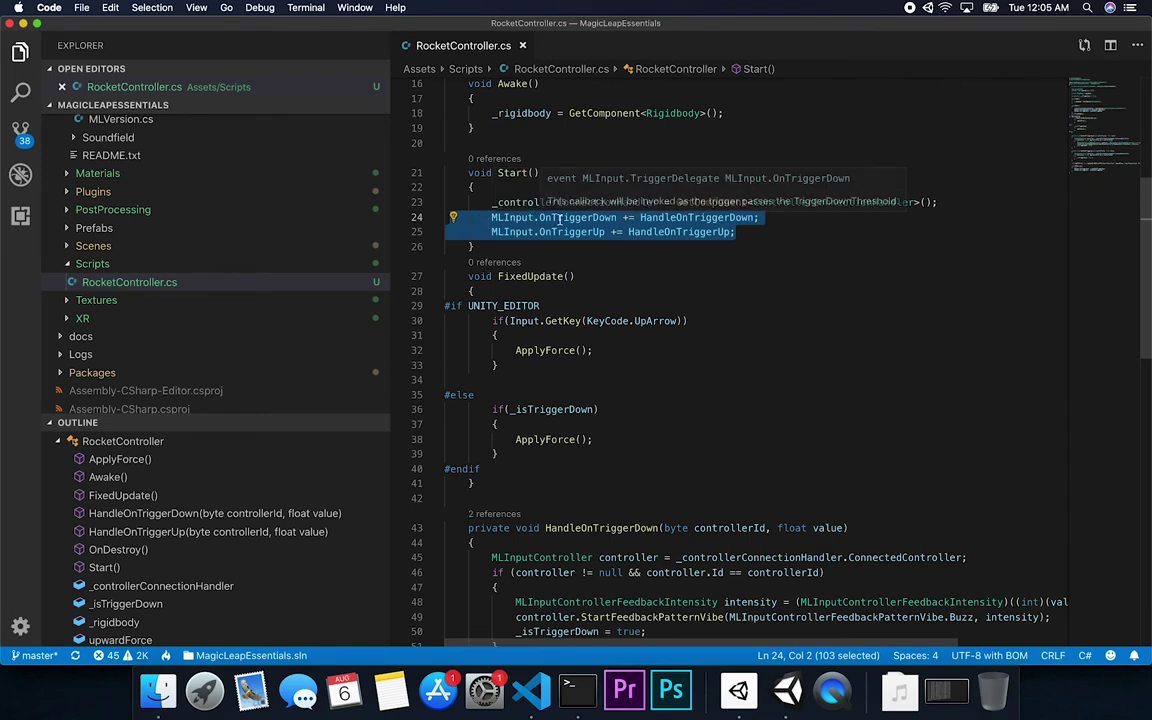
pyautogui.click(630, 217)
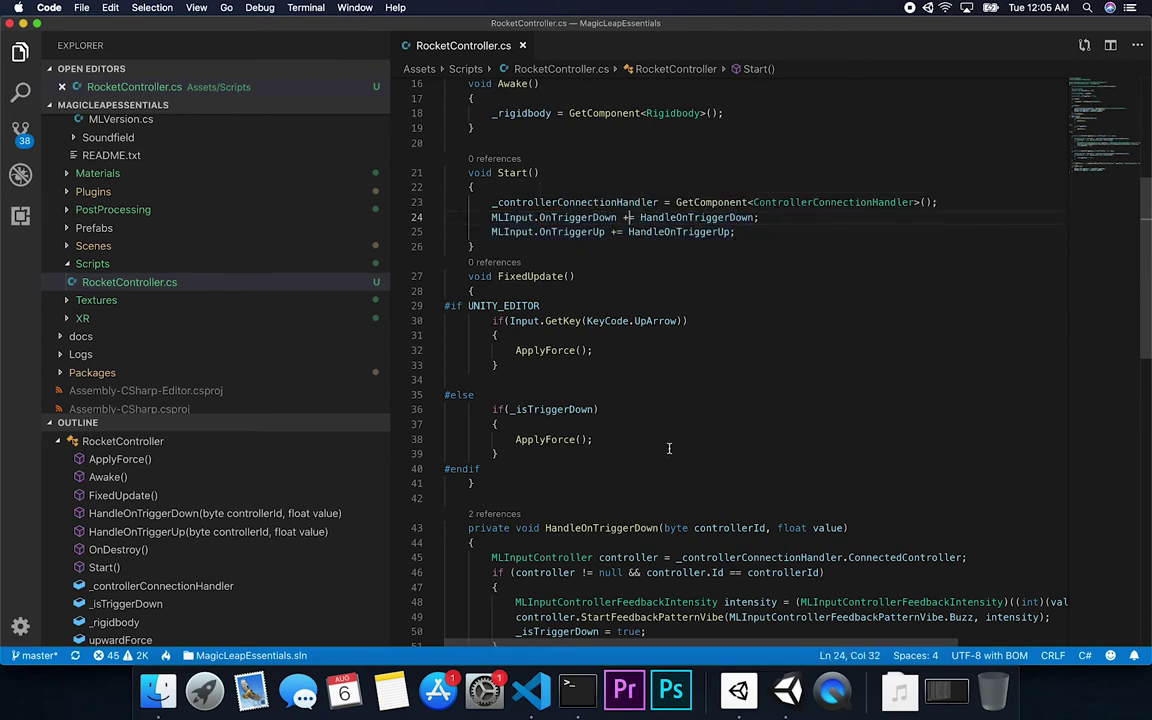
pyautogui.scroll(-1, 694, 288)
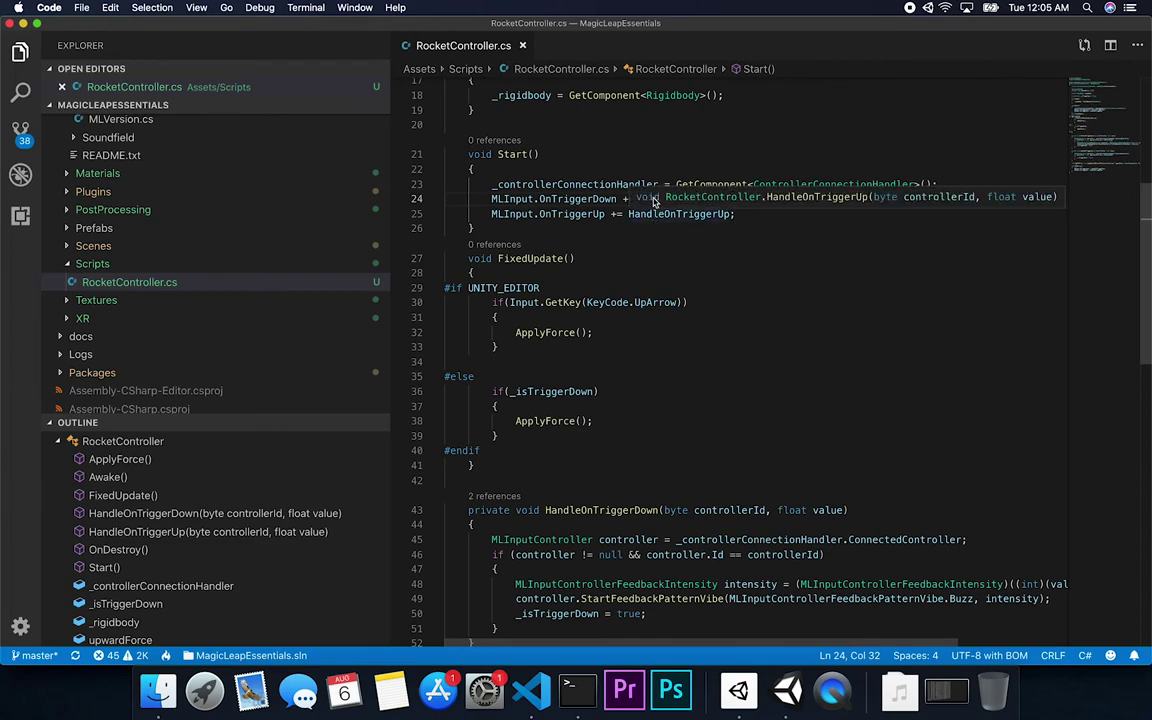
pyautogui.doubleClick(666, 199)
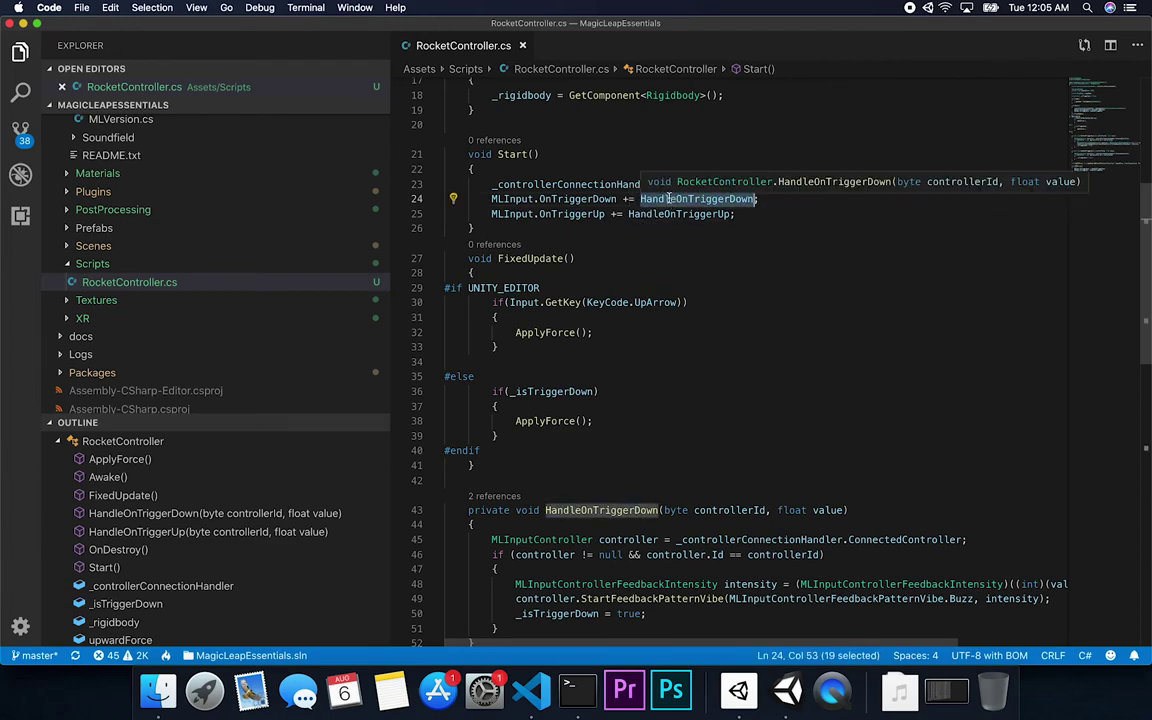
pyautogui.doubleClick(668, 214)
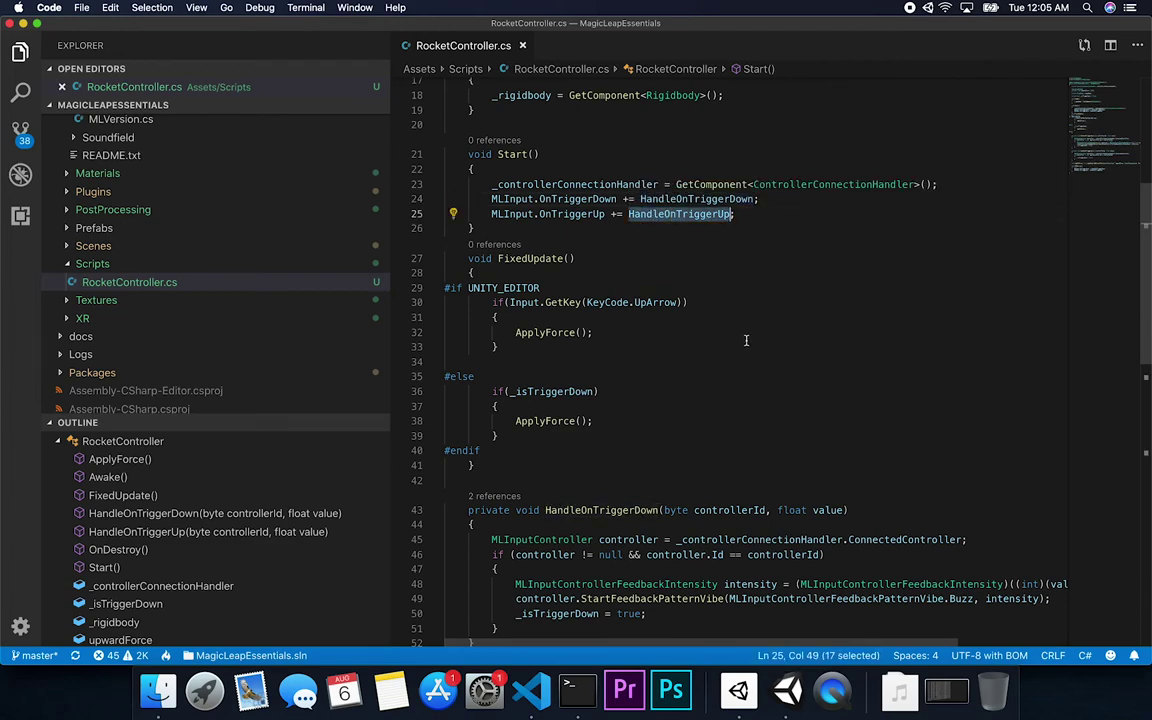
pyautogui.scroll(-5, 746, 340)
pyautogui.moveTo(467, 268); pyautogui.dragTo(446, 490)
pyautogui.click(713, 341)
pyautogui.scroll(5, 713, 341)
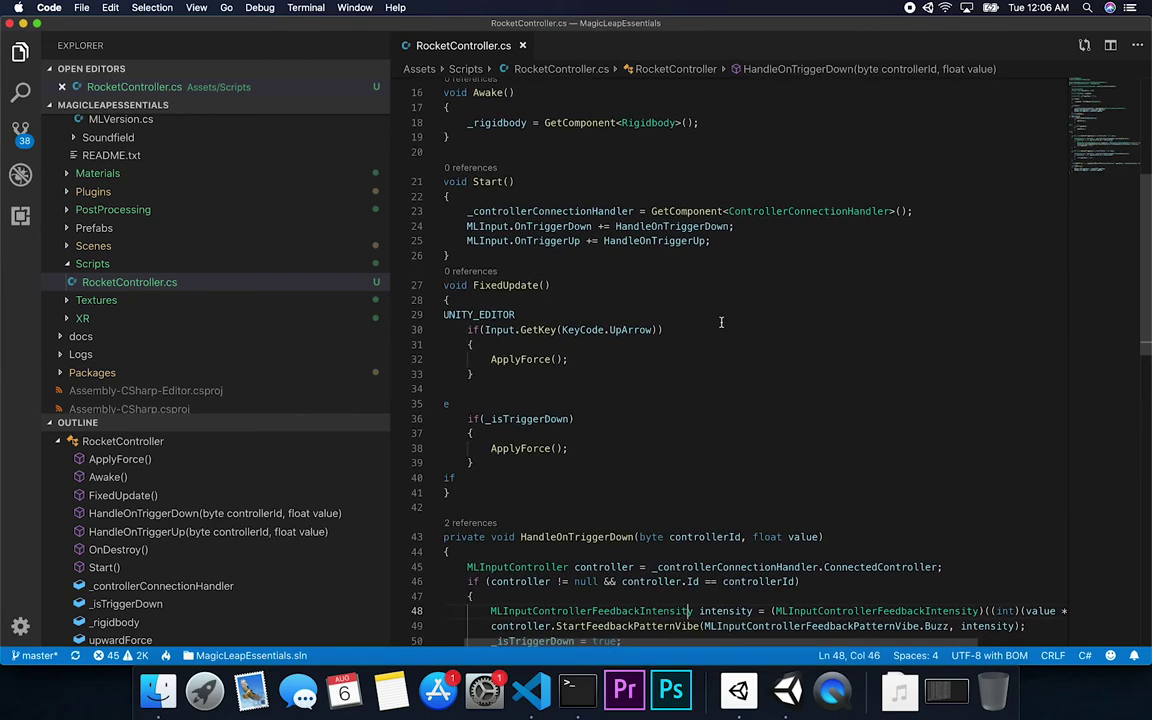
pyautogui.scroll(1, 738, 412)
pyautogui.hscroll(-1, 738, 412)
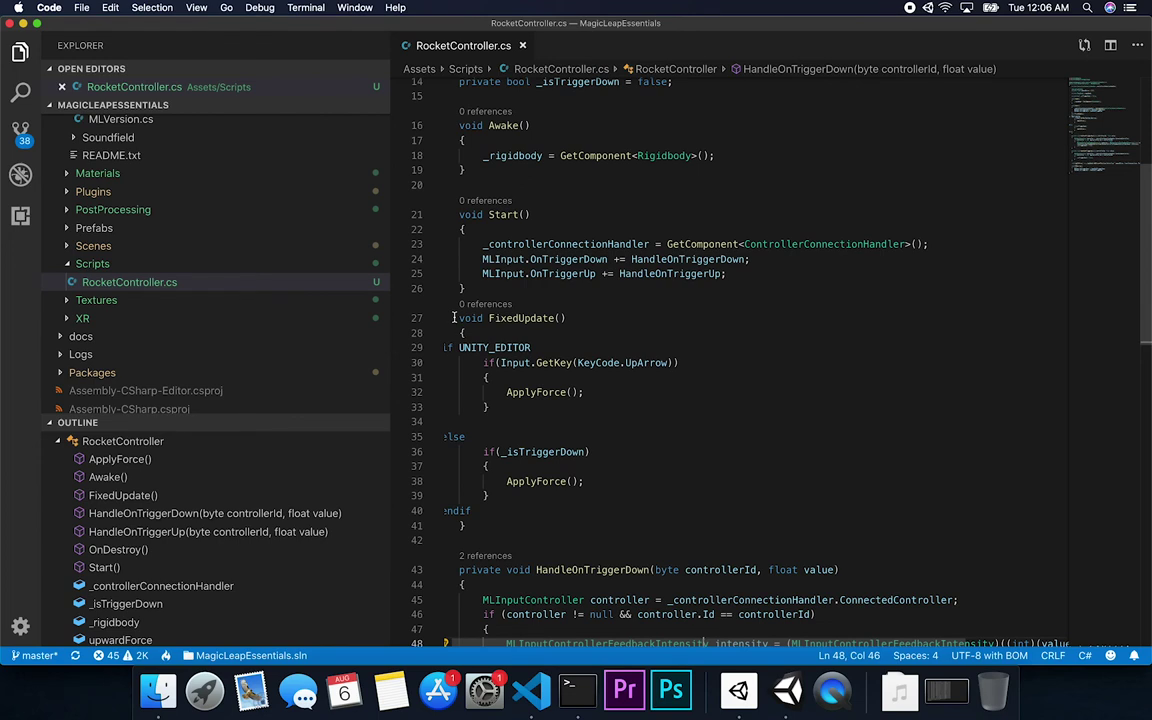
# - Highlight the FixedUpdate method name, then clear the highlight and move down the file
pyautogui.doubleClick(527, 319)
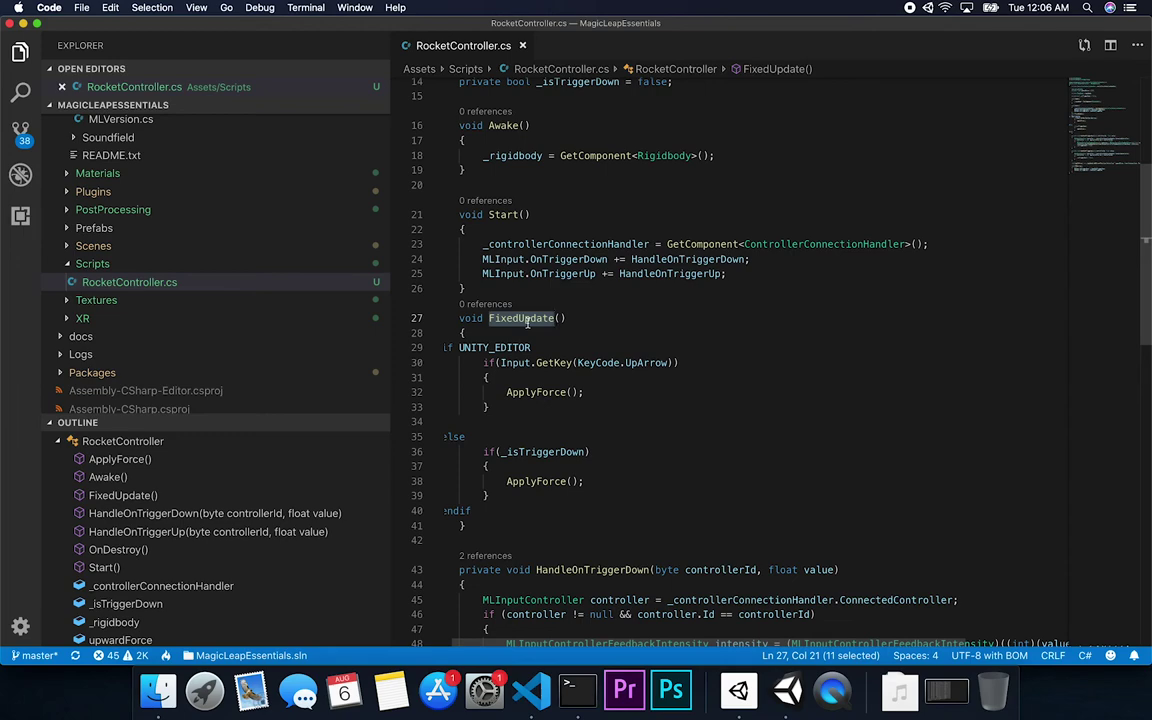
pyautogui.click(527, 320)
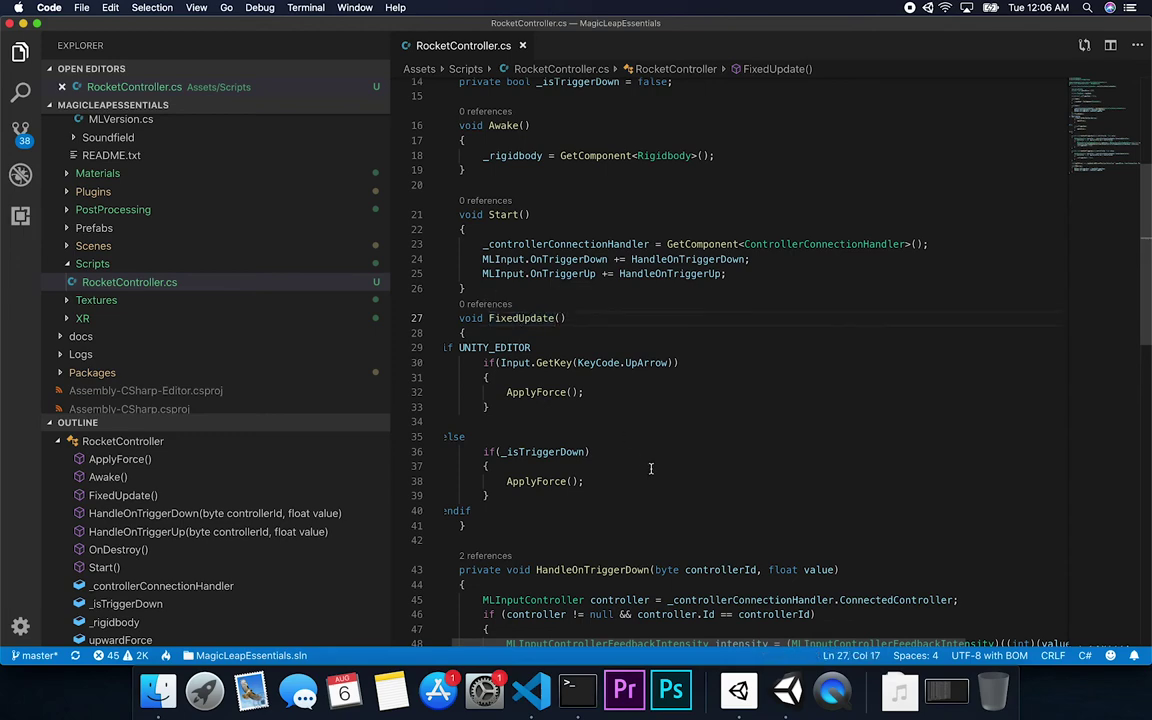
pyautogui.scroll(2, 629, 430)
pyautogui.hscroll(-1, 629, 430)
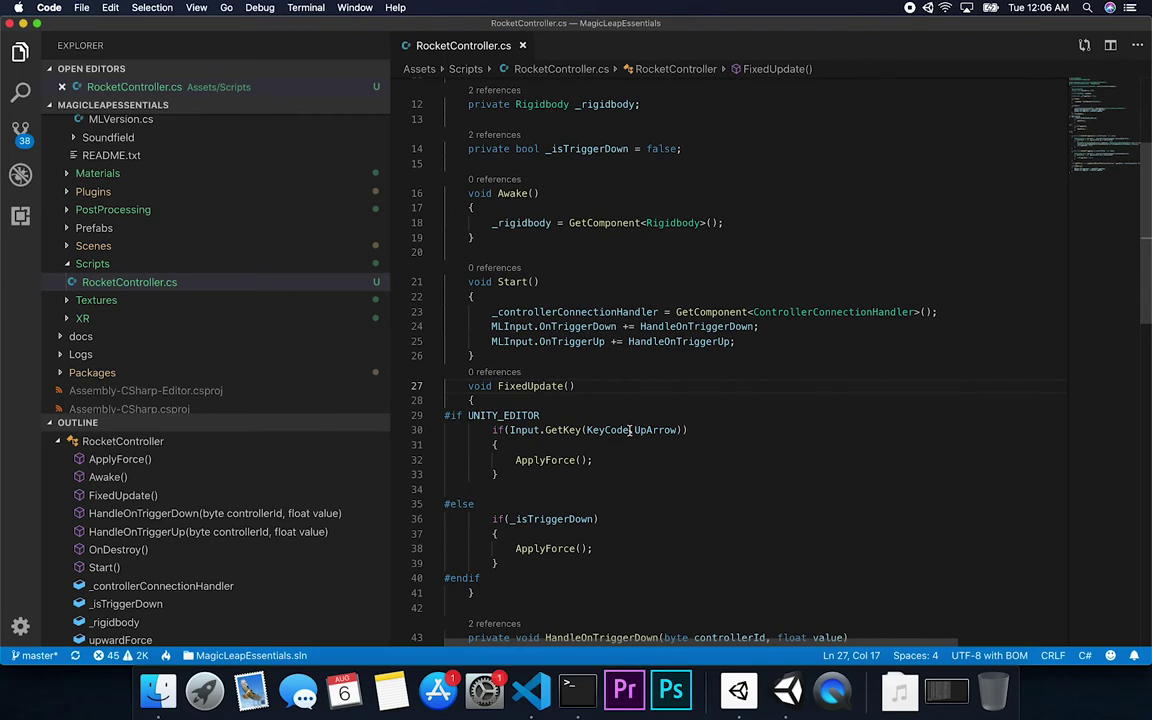
pyautogui.scroll(-3, 631, 430)
# - Review the UNITY_EDITOR branch (lines 29–35), highlighting UpArrow and the ApplyForce call on line 32
pyautogui.click(496, 412)
pyautogui.moveTo(496, 412); pyautogui.dragTo(443, 332)
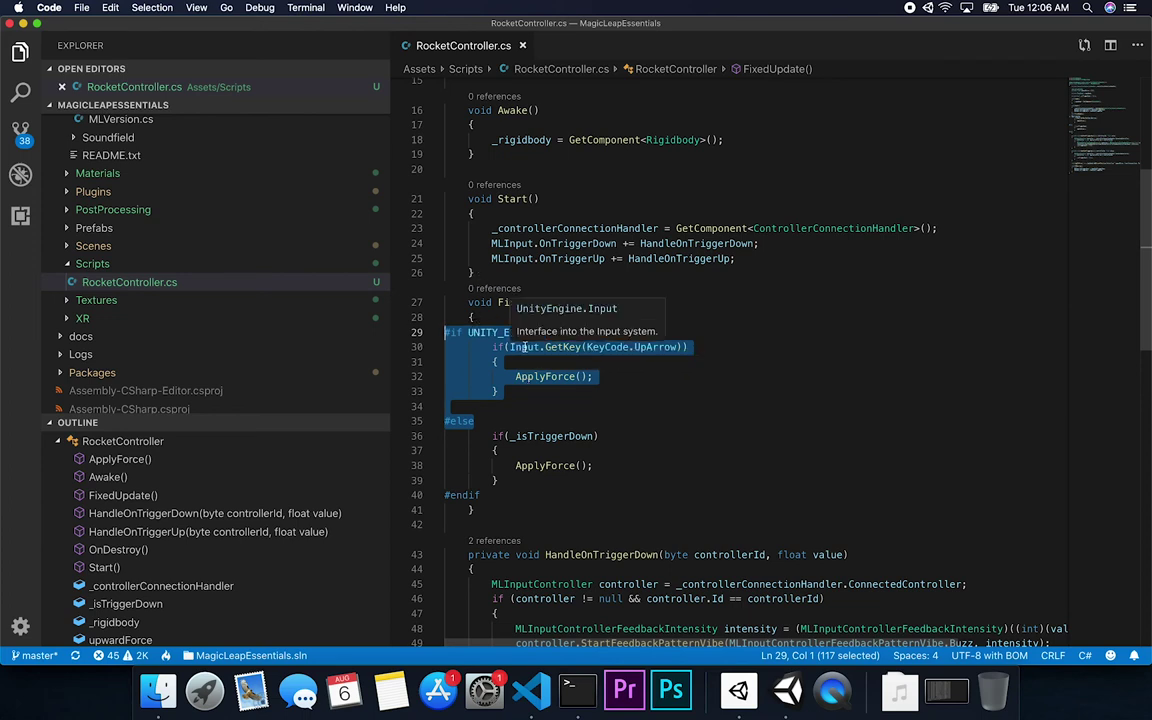
pyautogui.click(646, 347)
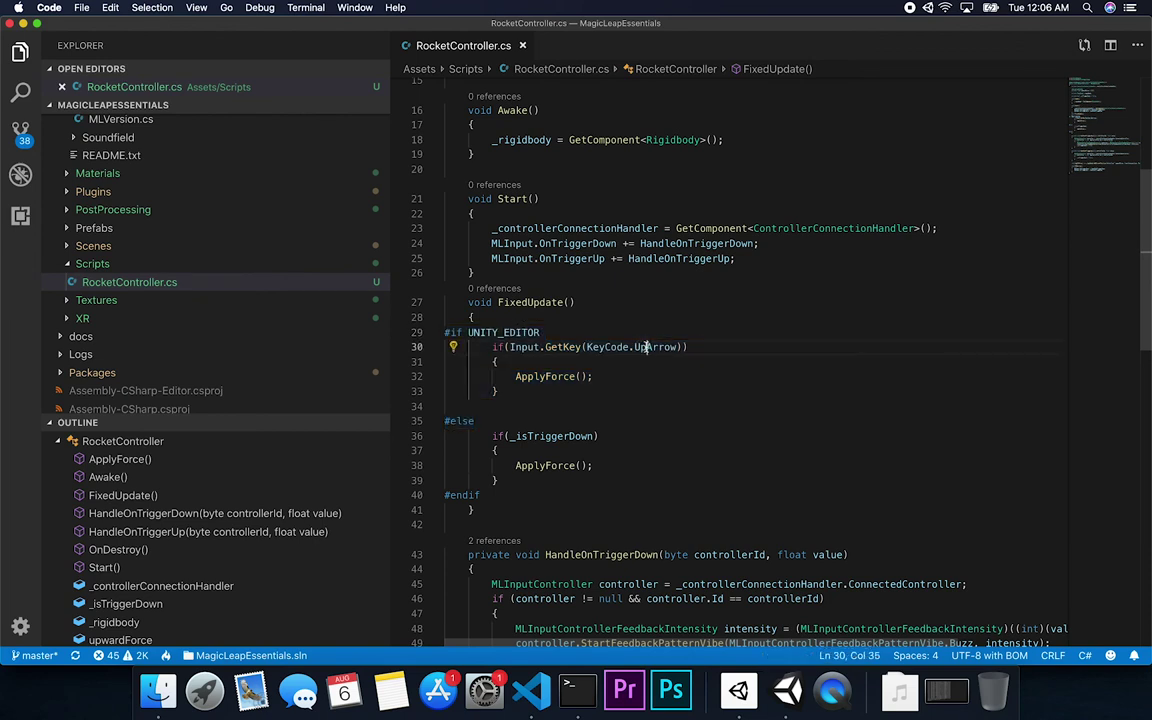
pyautogui.doubleClick(646, 347)
pyautogui.moveTo(516, 377); pyautogui.dragTo(560, 377)
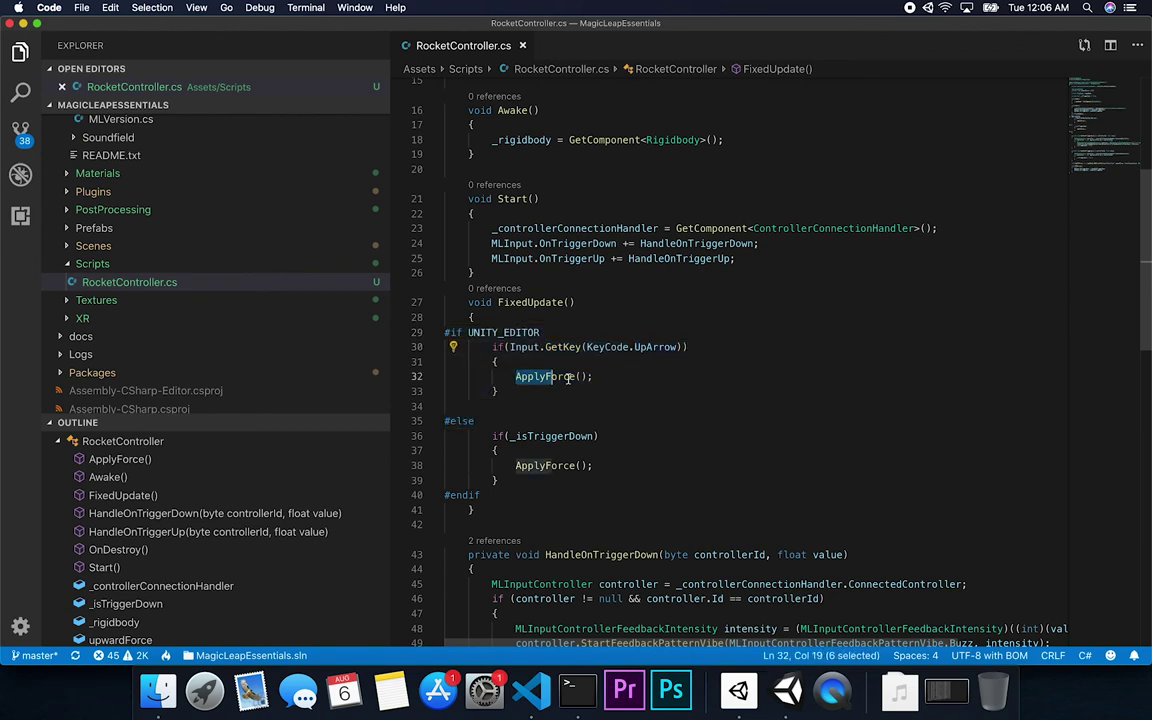
# - Review the _isTriggerDown branch (lines 36–39), highlighting the flag and the ApplyForce call on line 38
pyautogui.scroll(-1, 568, 377)
pyautogui.moveTo(474, 391); pyautogui.dragTo(441, 312)
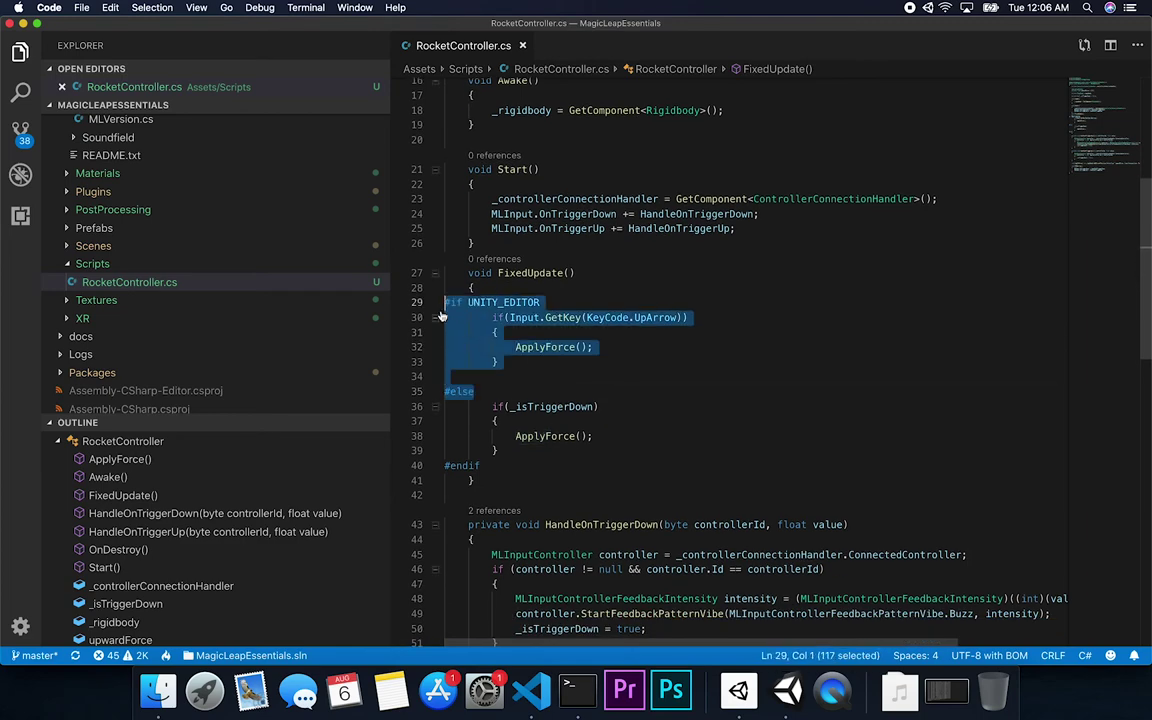
pyautogui.moveTo(491, 406); pyautogui.dragTo(499, 451)
pyautogui.doubleClick(571, 407)
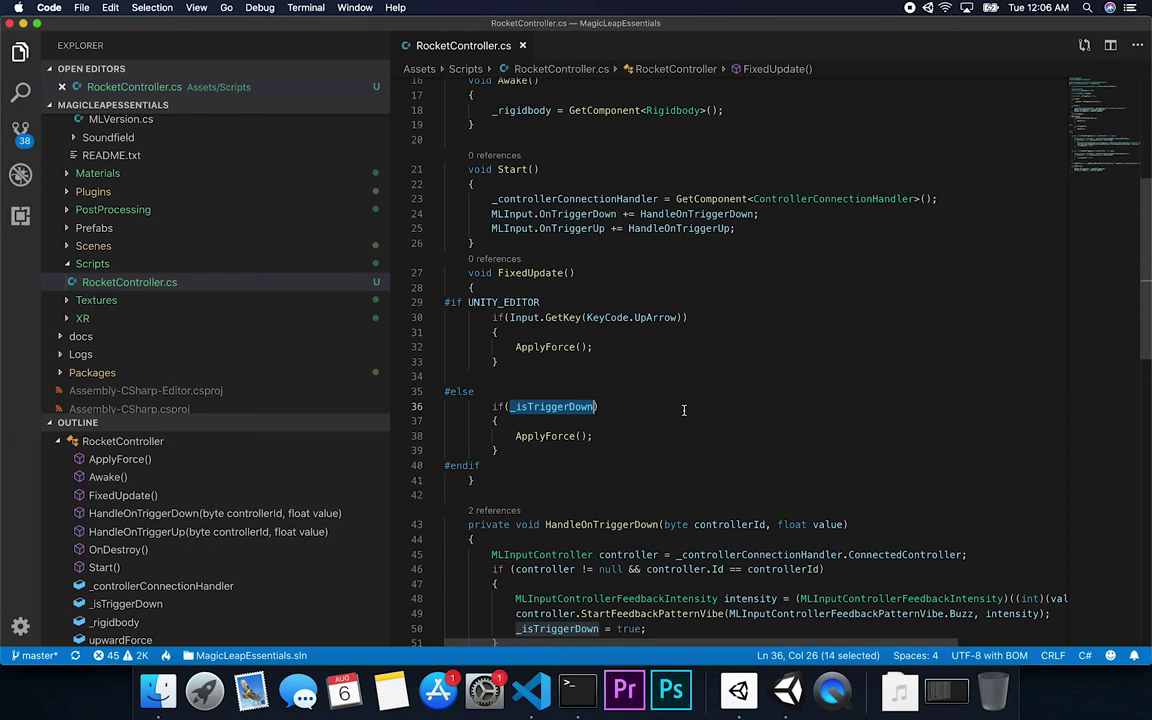
pyautogui.doubleClick(545, 436)
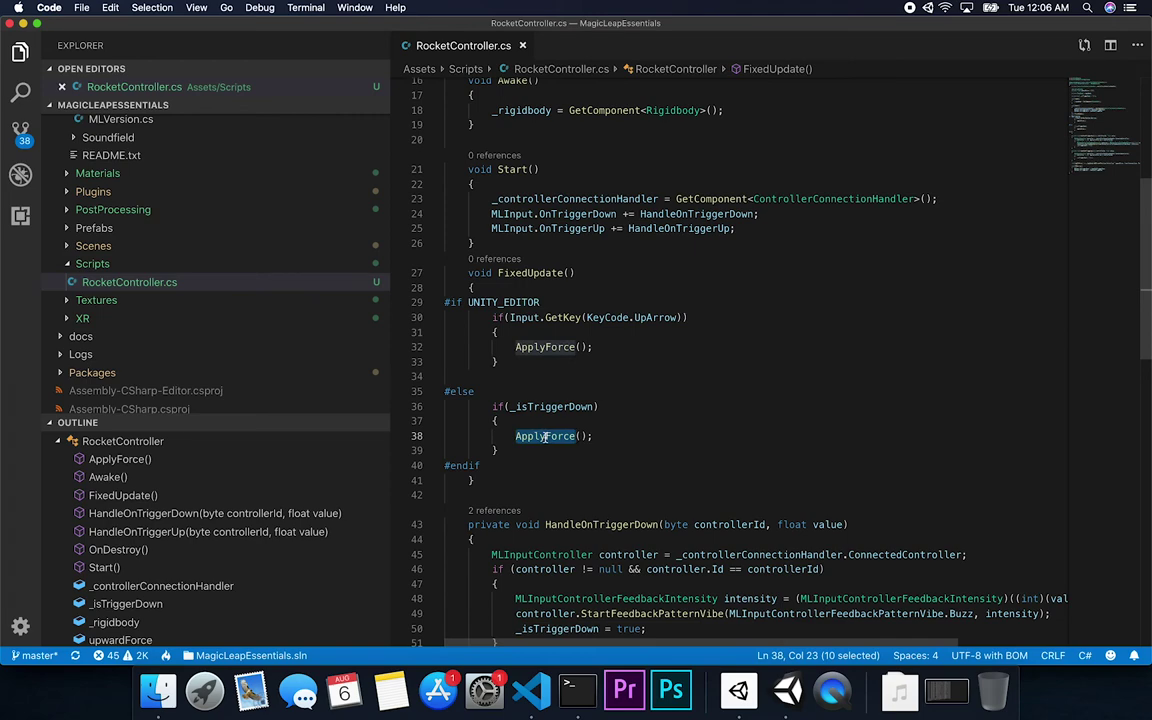
pyautogui.scroll(-5, 529, 425)
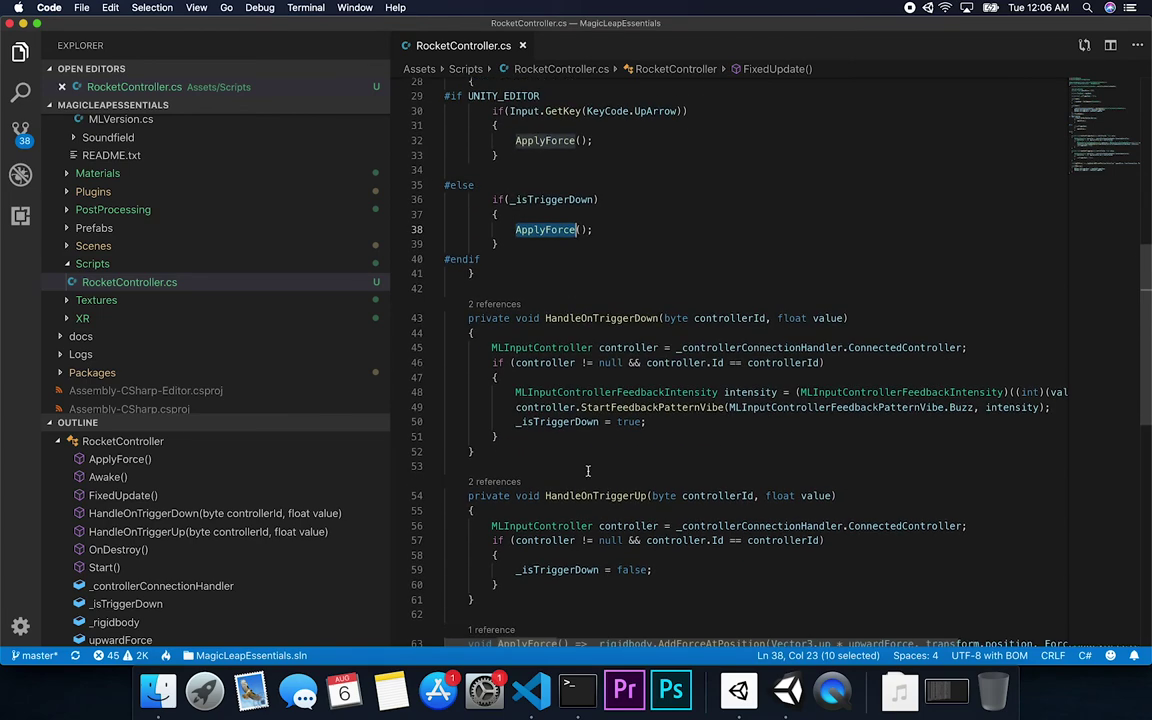
pyautogui.doubleClick(533, 200)
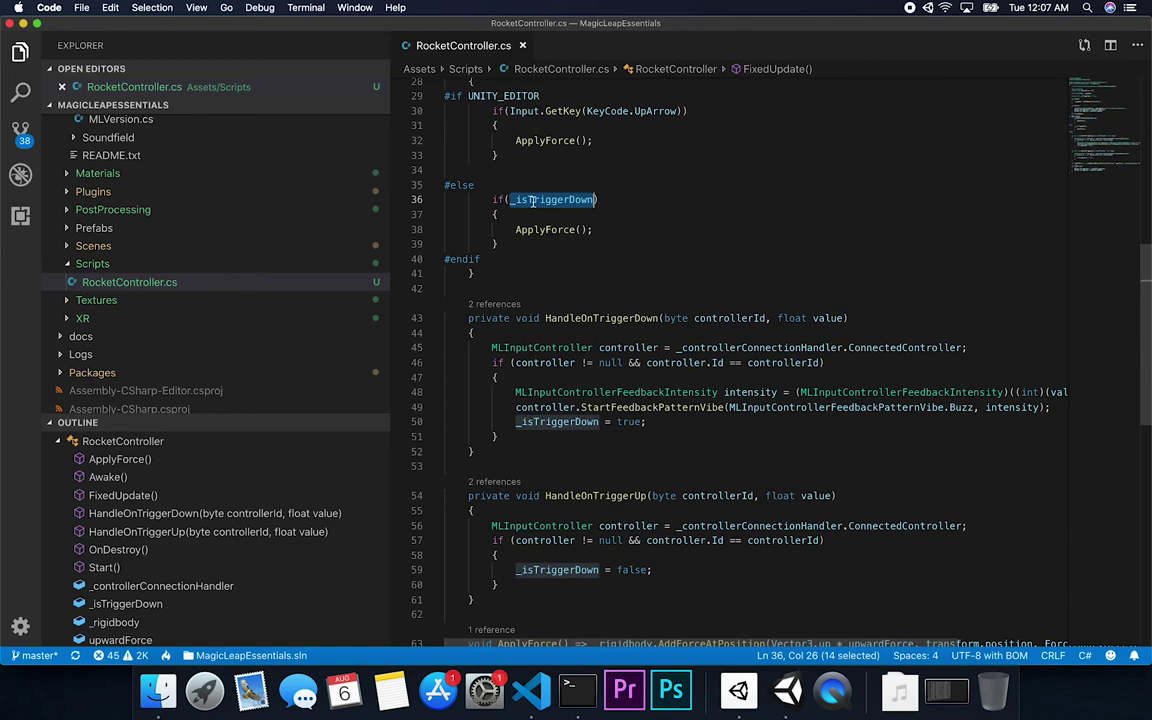
# - Locate the HandleOnTriggerDown method on line 43 and the HandleOnTriggerUp method below it
pyautogui.click(583, 318)
pyautogui.scroll(6, 674, 269)
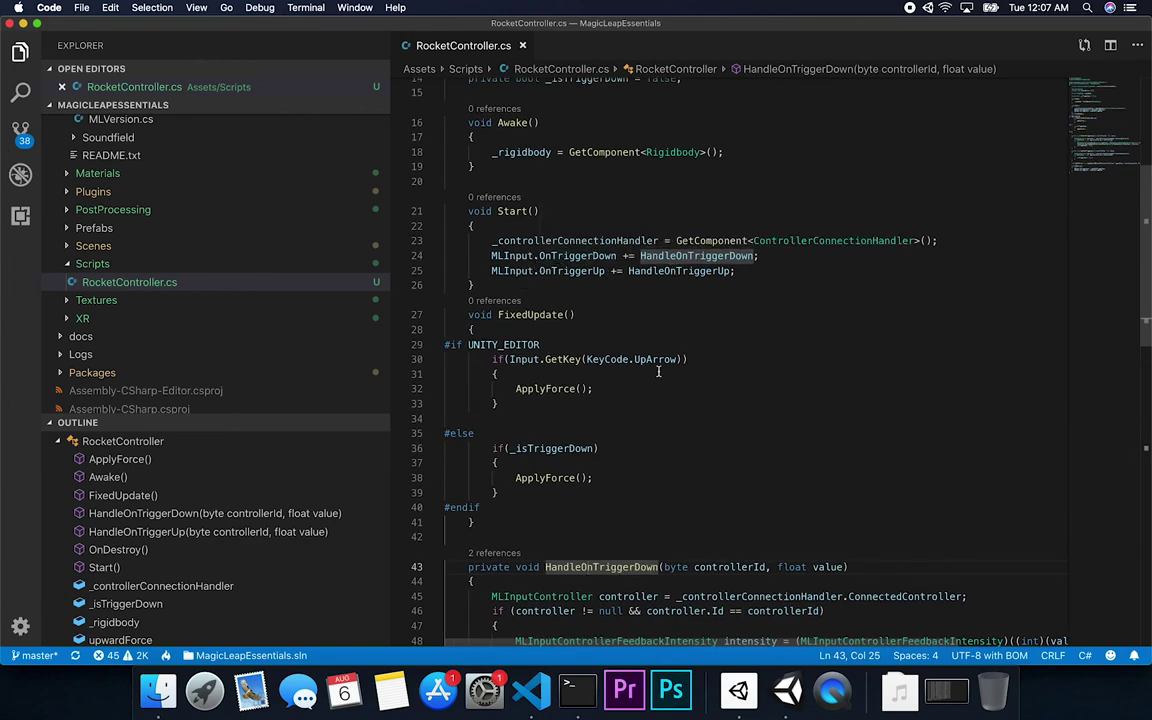
pyautogui.scroll(-5, 659, 371)
pyautogui.doubleClick(580, 335)
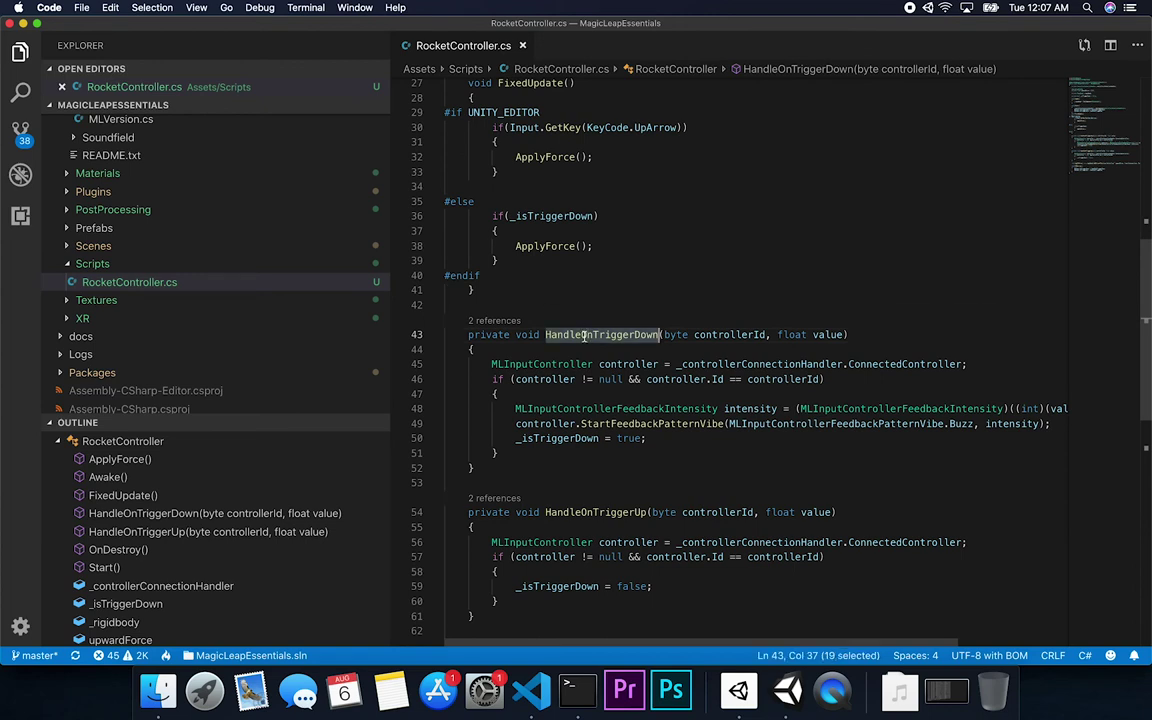
pyautogui.moveTo(603, 329)
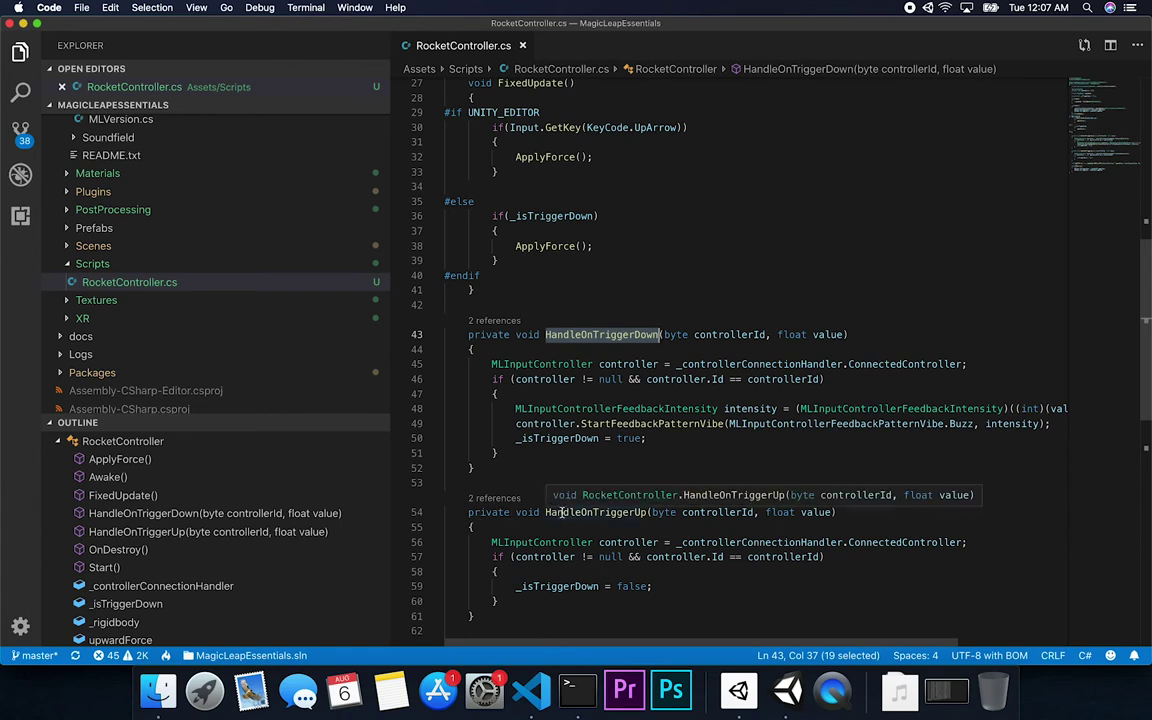
pyautogui.click(598, 512)
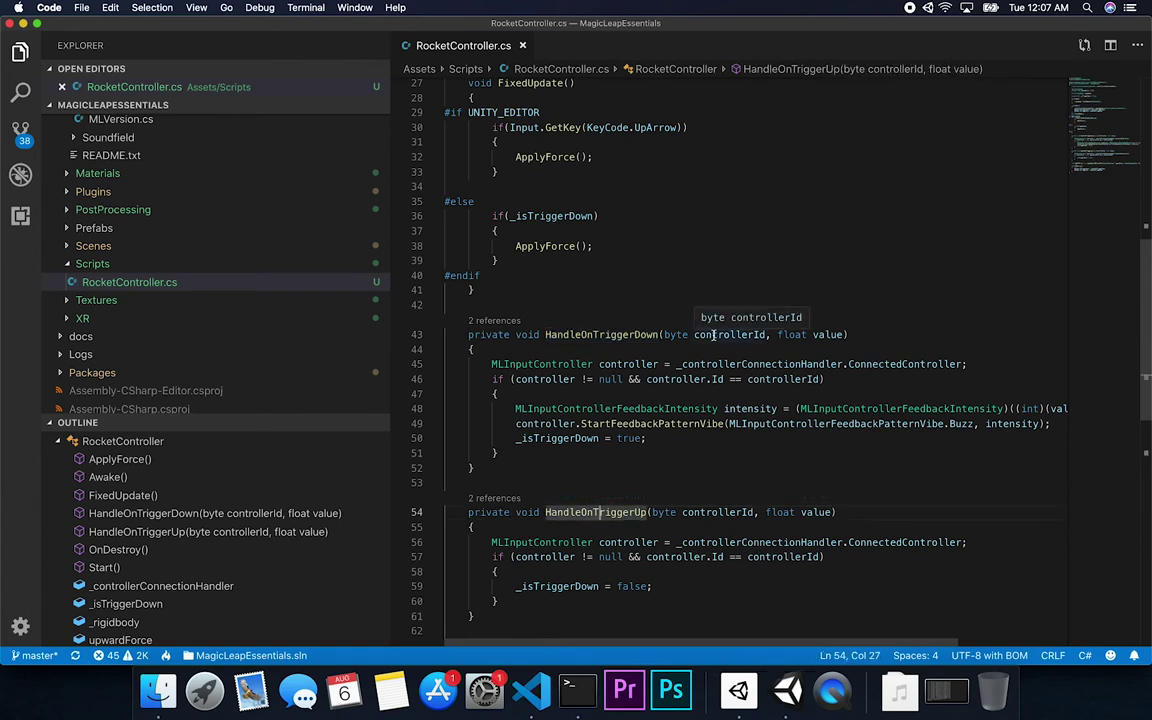
# - Show the uses of the controllerId parameter and select the HandleOnTriggerDown body, lines 45–51
pyautogui.click(713, 334)
pyautogui.doubleClick(713, 334)
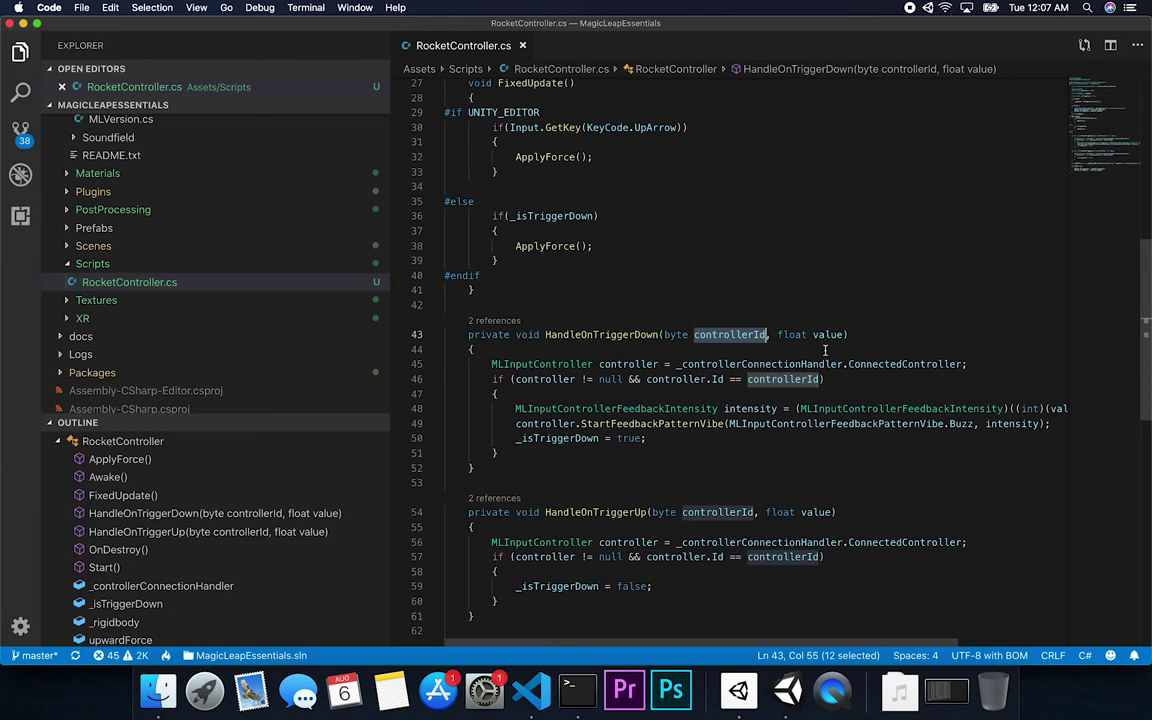
pyautogui.scroll(-2, 852, 480)
pyautogui.click(540, 352)
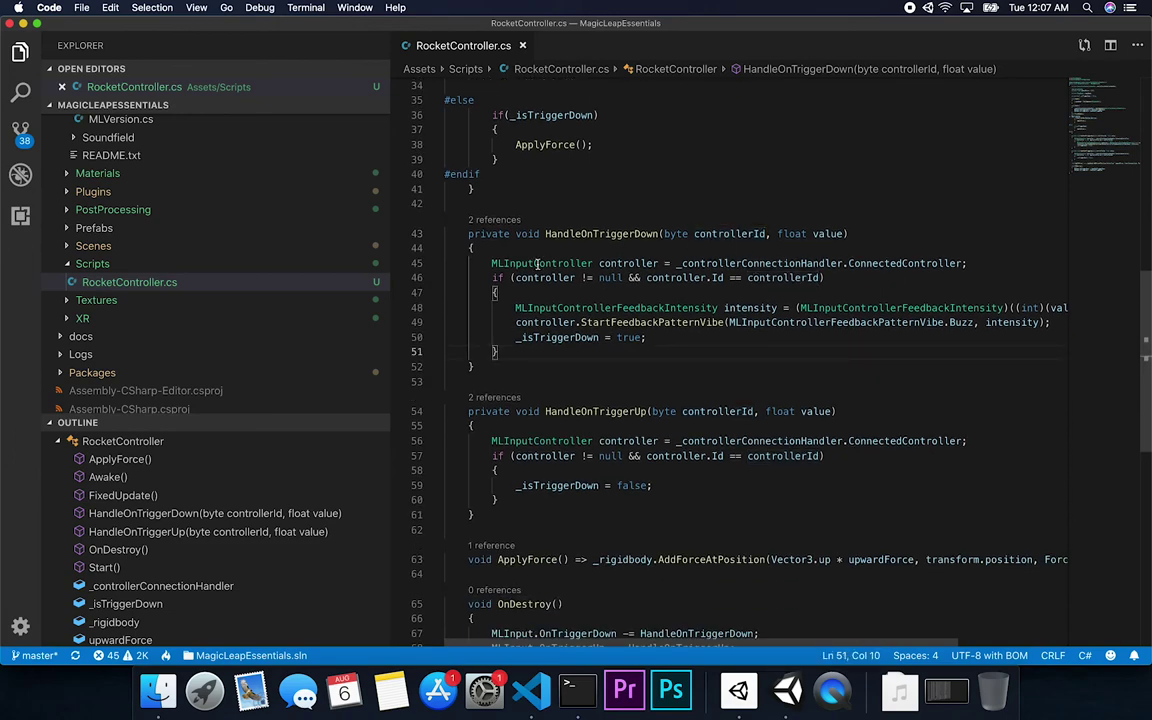
pyautogui.moveTo(490, 263); pyautogui.dragTo(493, 352)
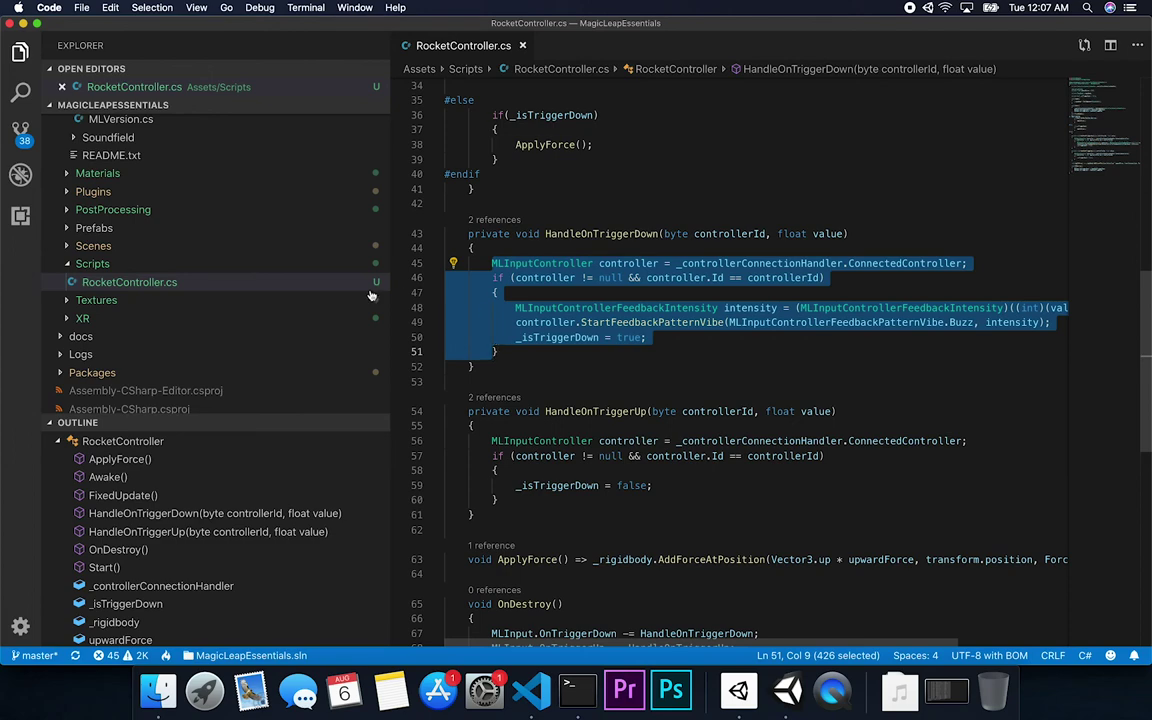
# - Select the whole HandleOnTriggerDown method
pyautogui.scroll(5, 302, 316)
pyautogui.scroll(2, 302, 316)
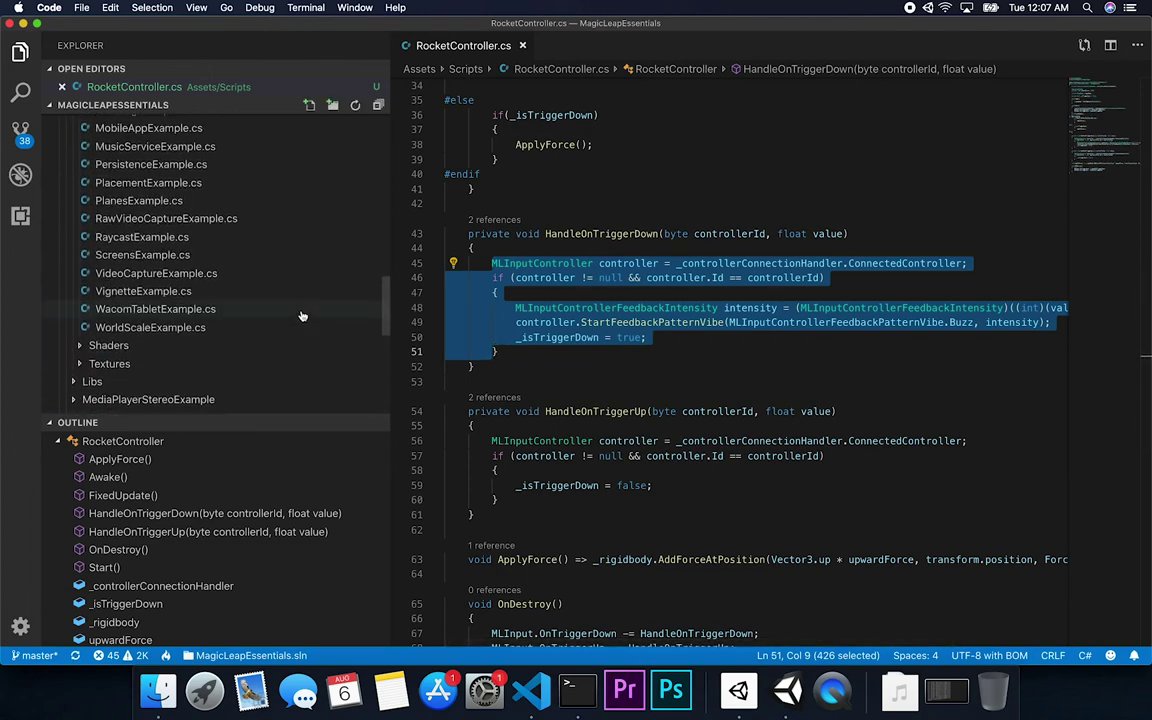
pyautogui.scroll(2, 302, 316)
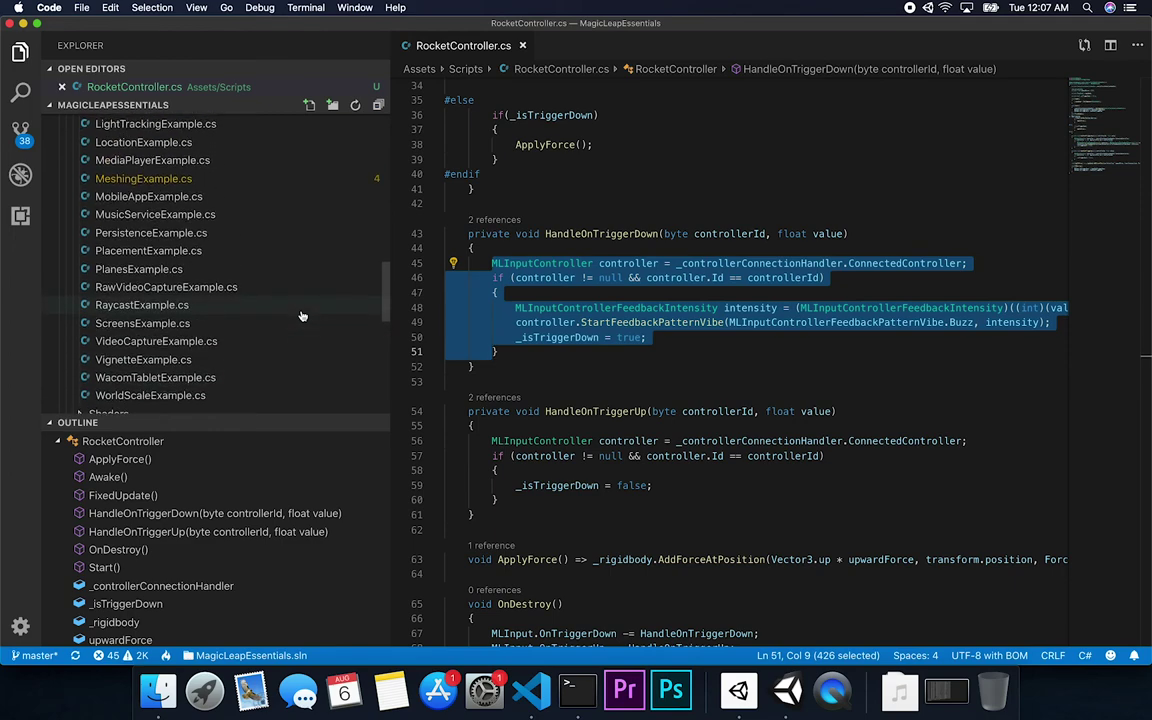
pyautogui.scroll(2, 313, 249)
pyautogui.scroll(2, 313, 249)
pyautogui.scroll(1, 313, 249)
pyautogui.scroll(-4, 313, 249)
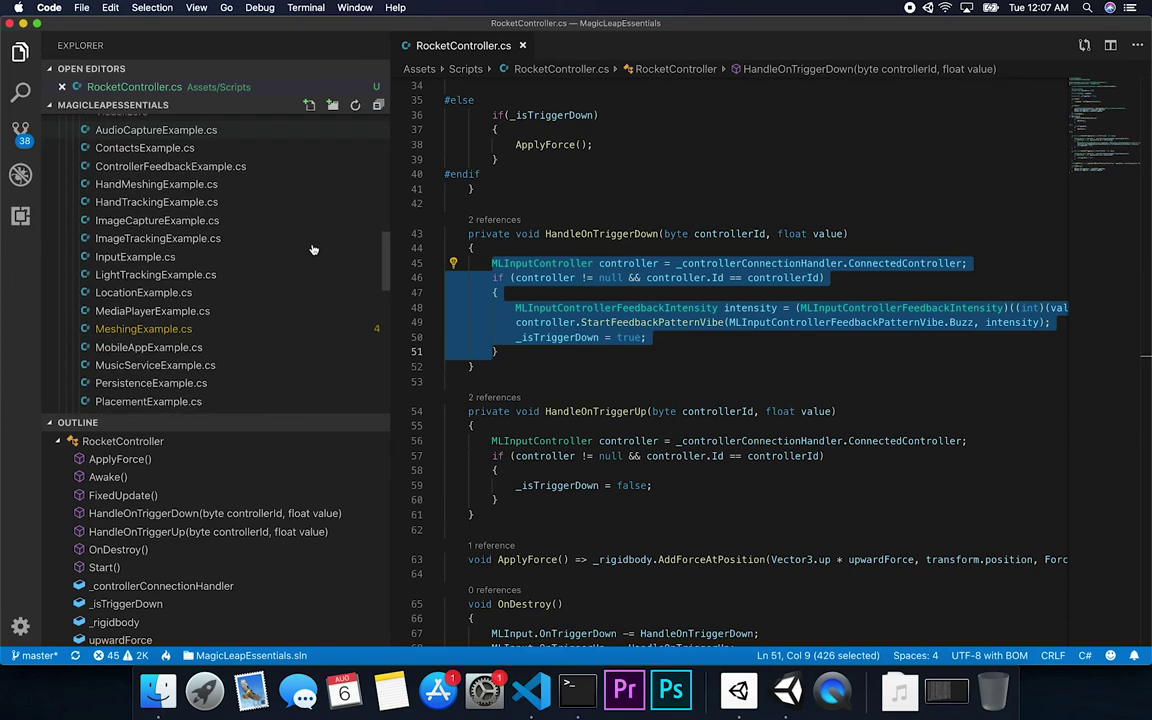
pyautogui.scroll(-3, 288, 266)
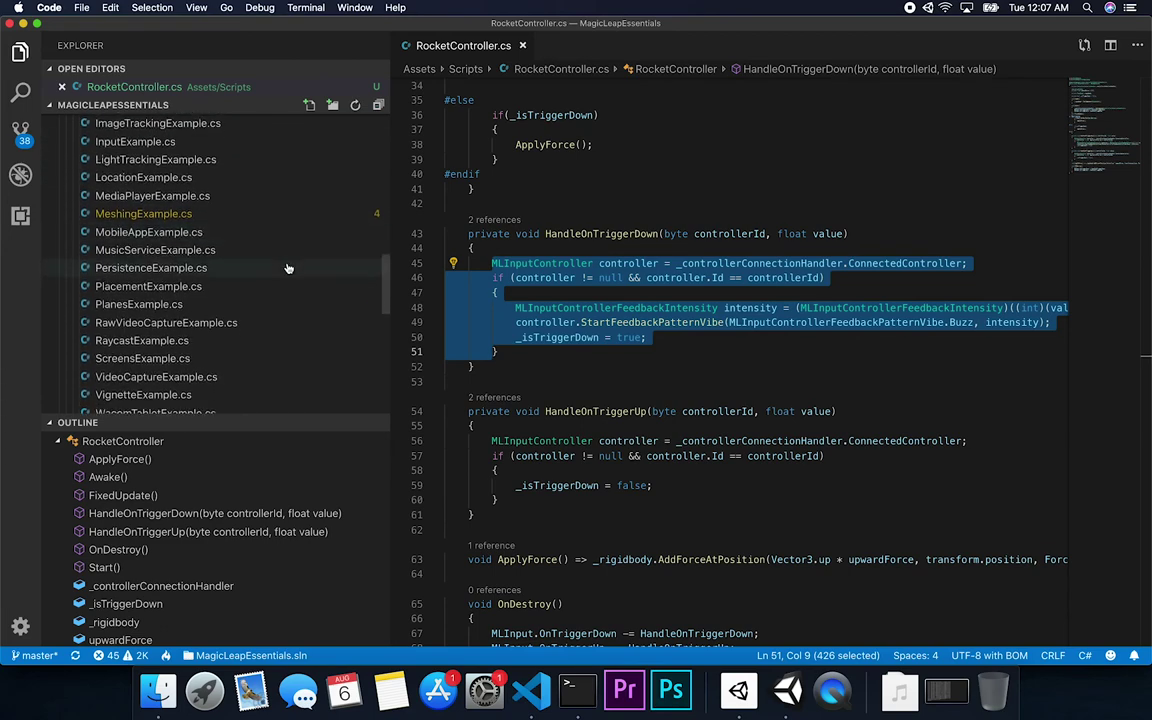
pyautogui.scroll(3, 288, 265)
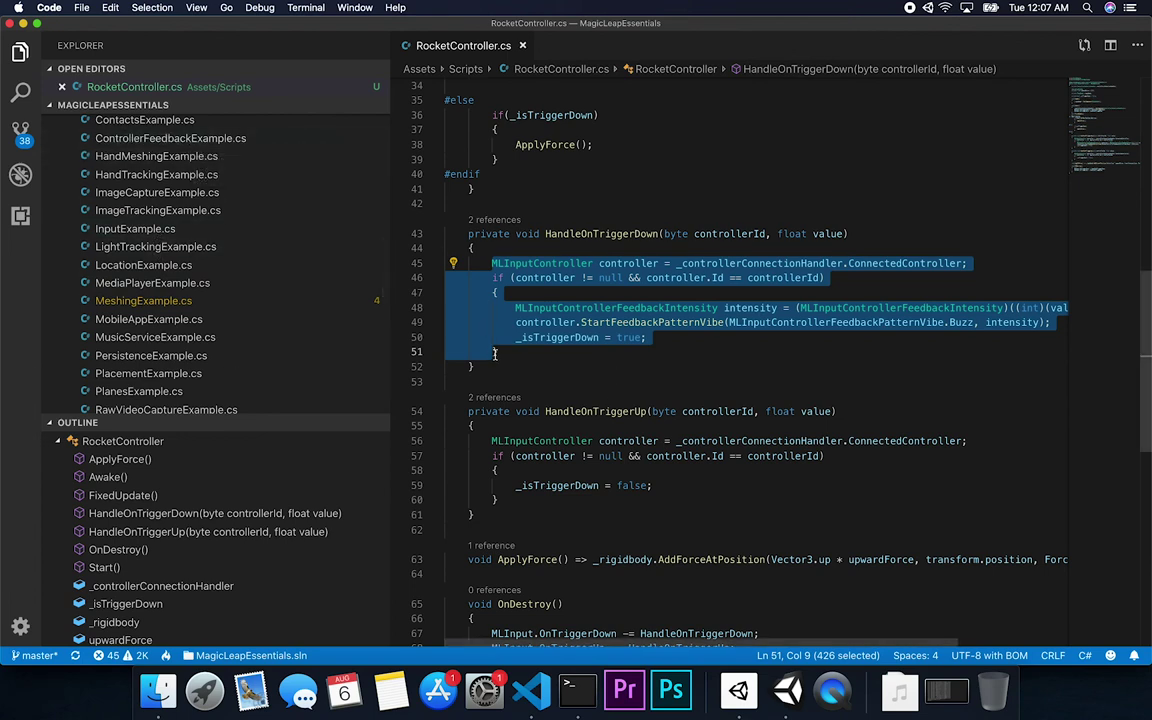
pyautogui.moveTo(474, 366); pyautogui.dragTo(468, 237)
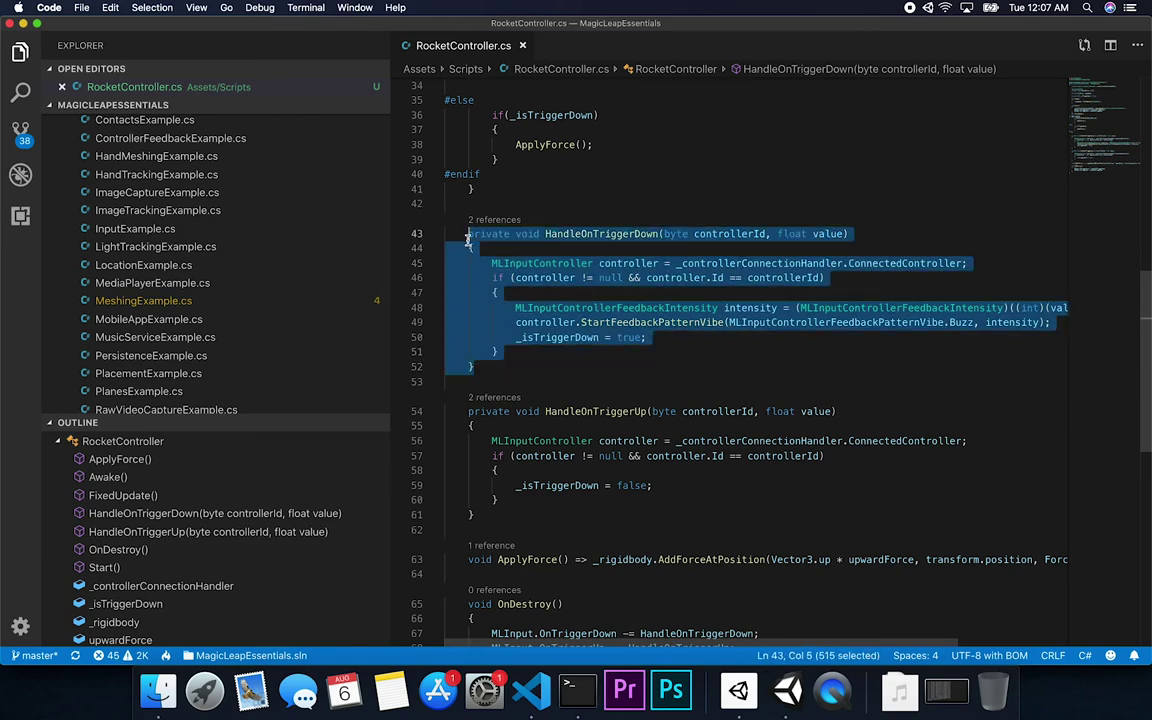
pyautogui.click(575, 236)
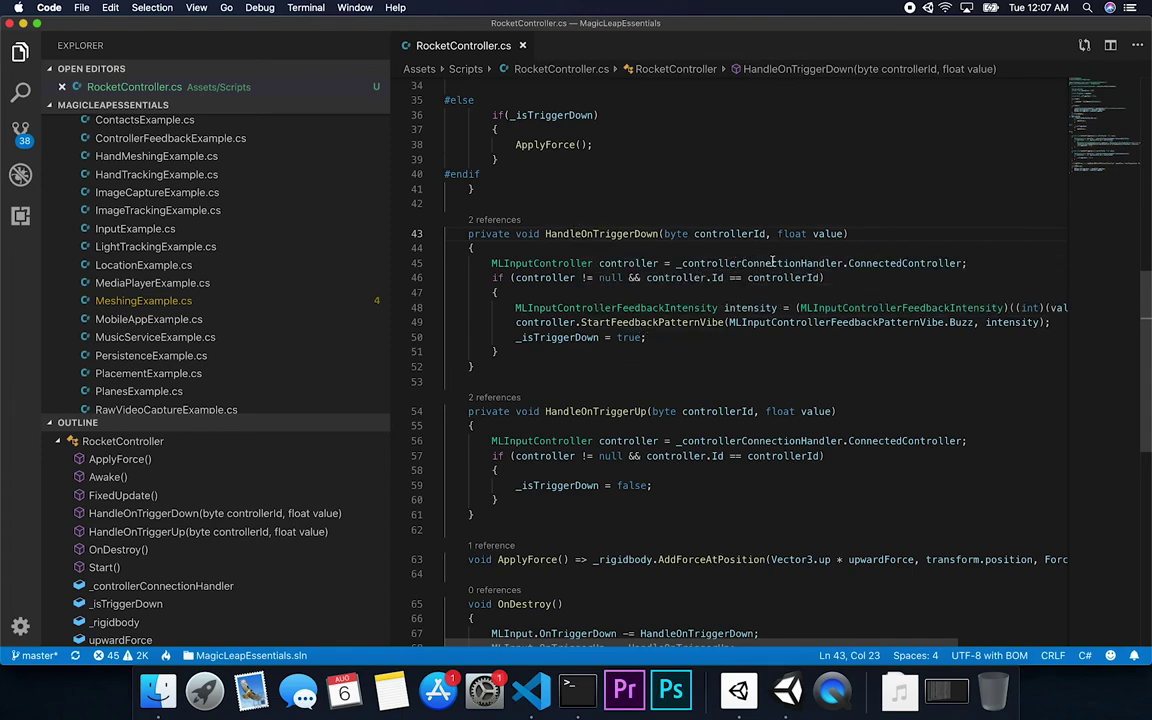
# - Trace controller on lines 45–46, controllerId on line 43, and the vibration feedback lines 48–49
pyautogui.doubleClick(628, 263)
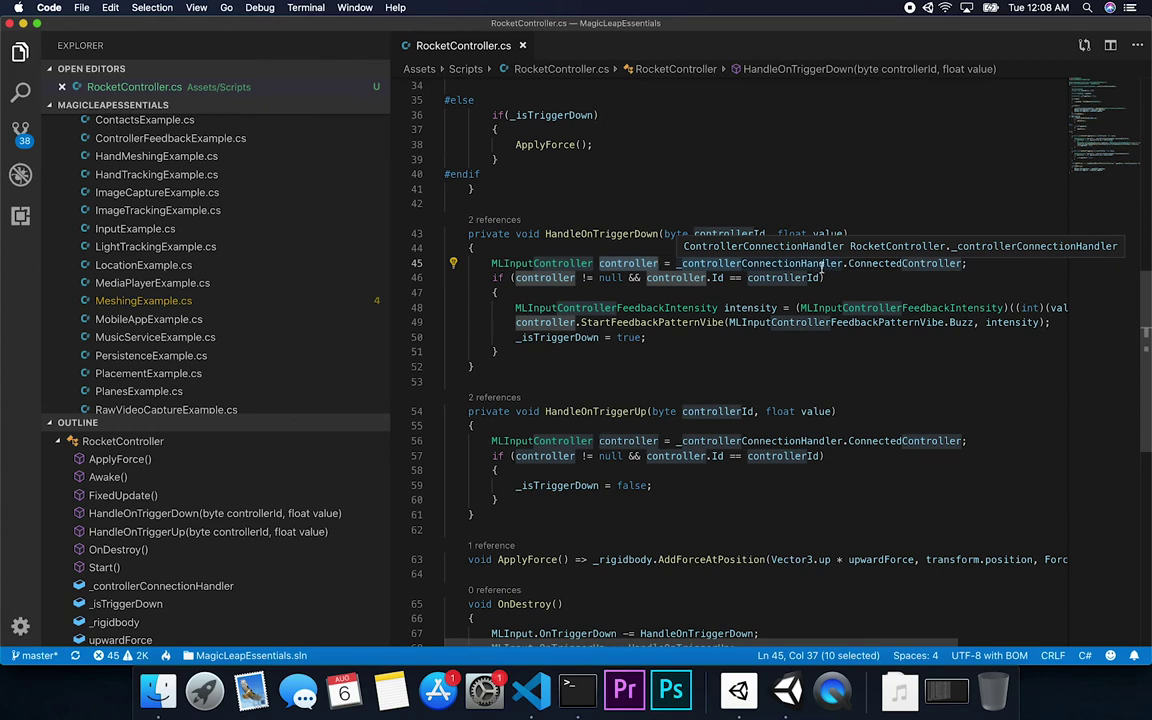
pyautogui.doubleClick(546, 278)
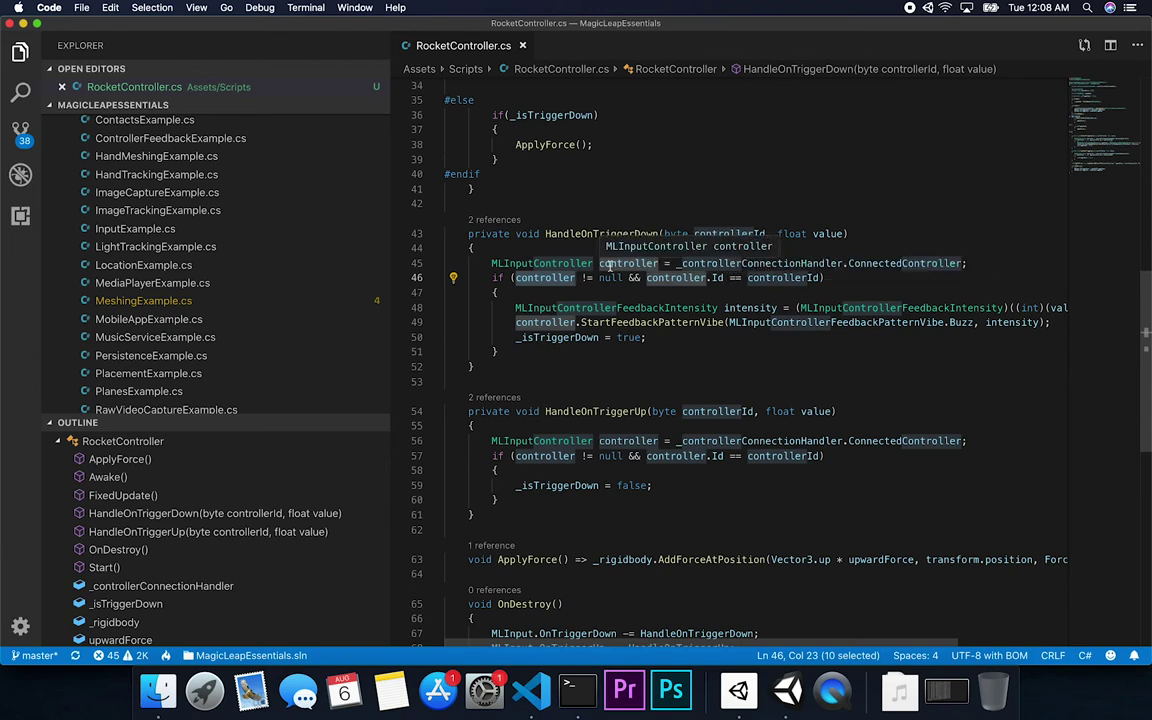
pyautogui.doubleClick(710, 233)
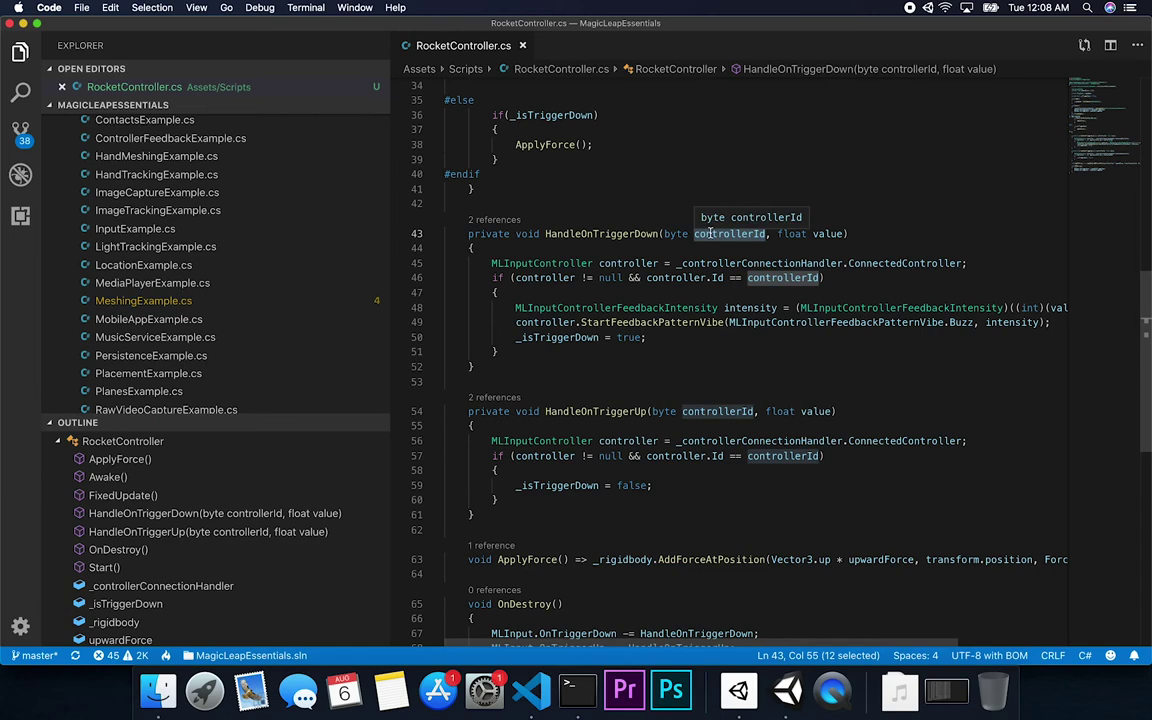
pyautogui.scroll(-1, 720, 300)
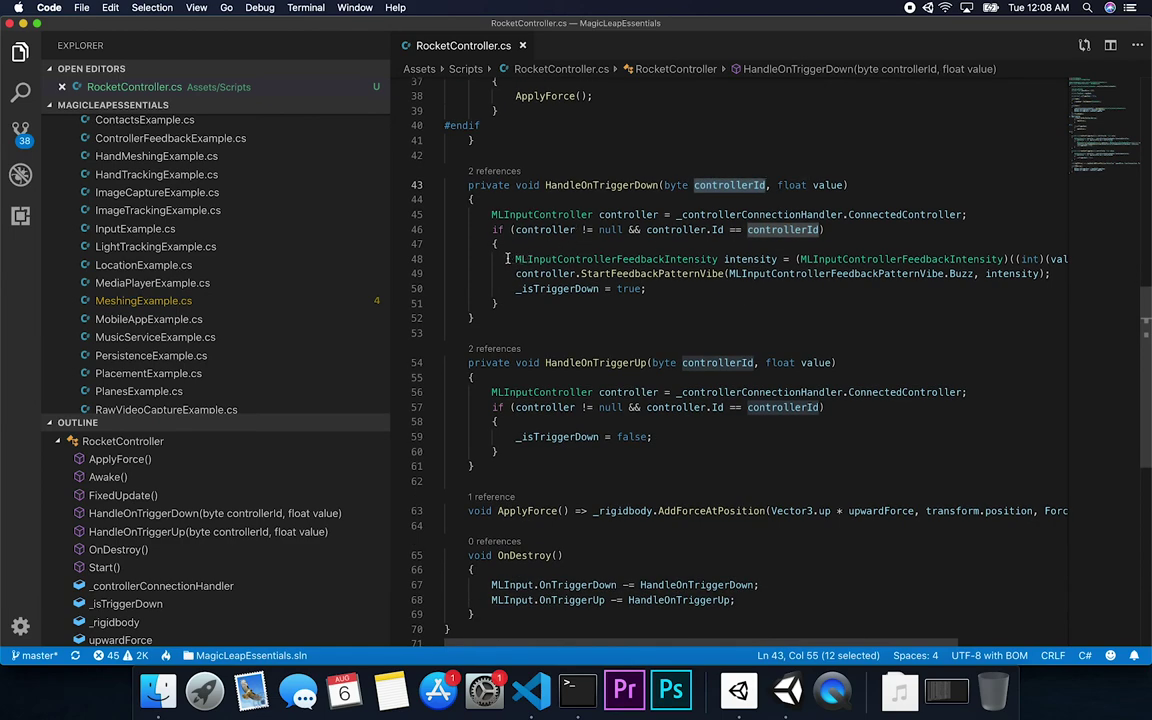
pyautogui.moveTo(507, 258); pyautogui.dragTo(647, 273)
pyautogui.click(654, 273)
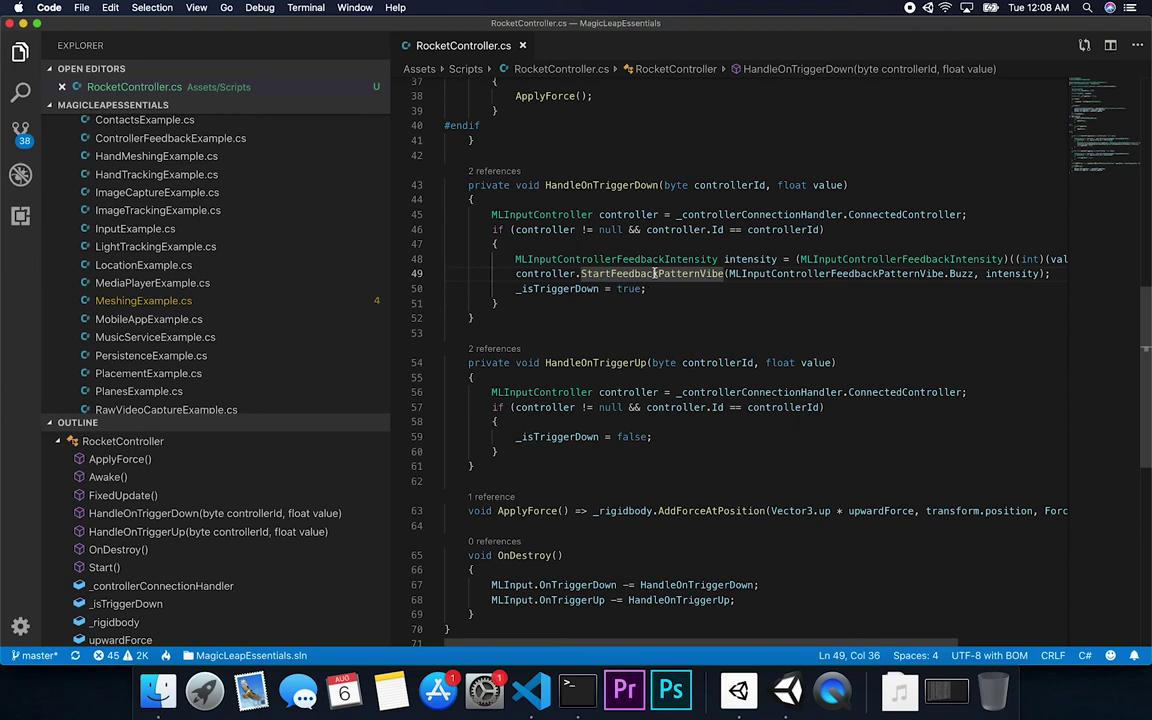
# - Show the uses of intensity and point out _isTriggerDown being set to true on line 50
pyautogui.doubleClick(745, 259)
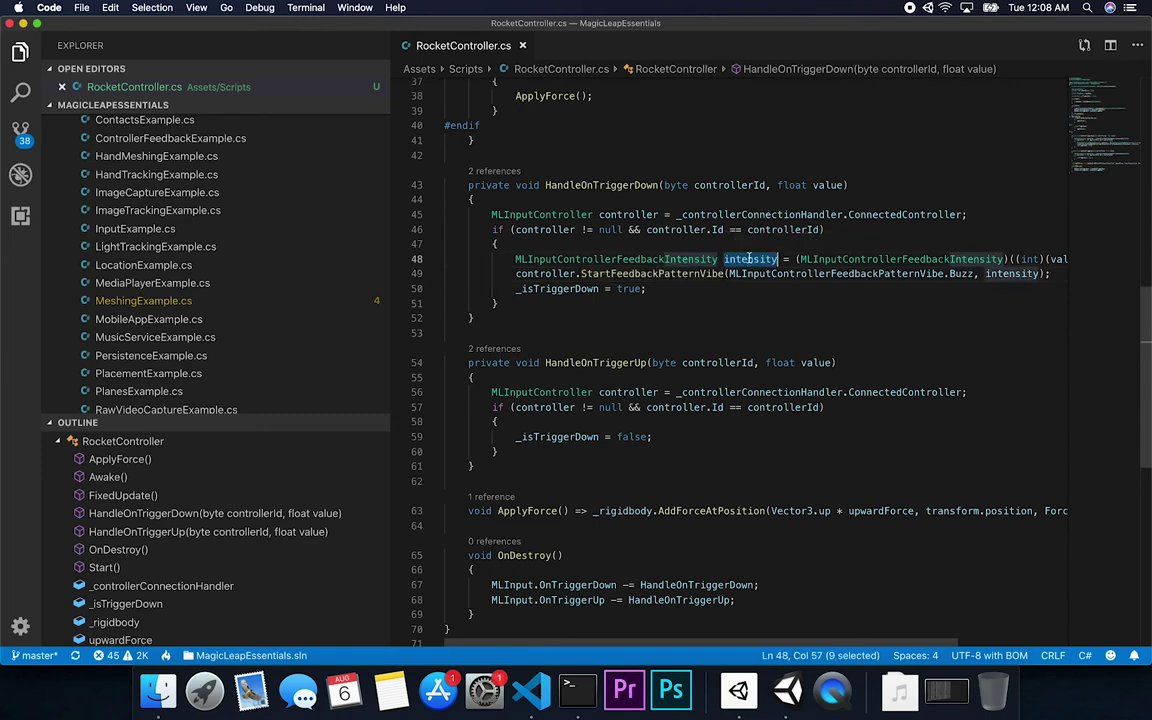
pyautogui.hscroll(3, 745, 259)
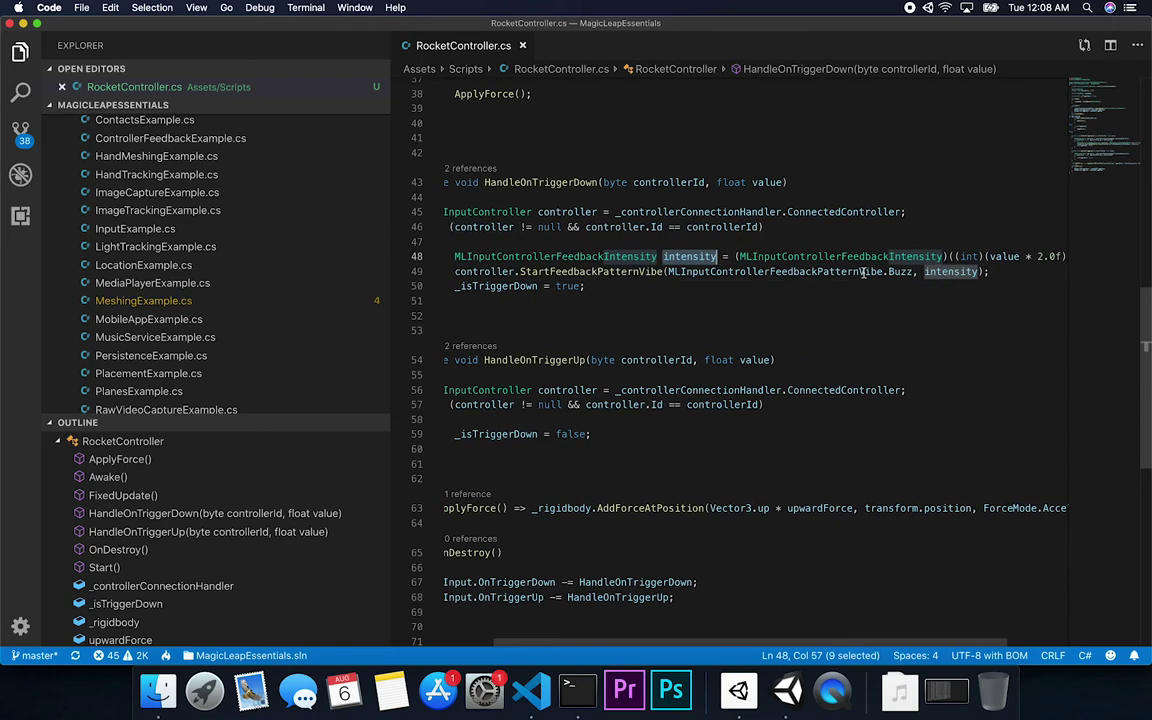
pyautogui.moveTo(891, 273)
pyautogui.hscroll(-3, 891, 273)
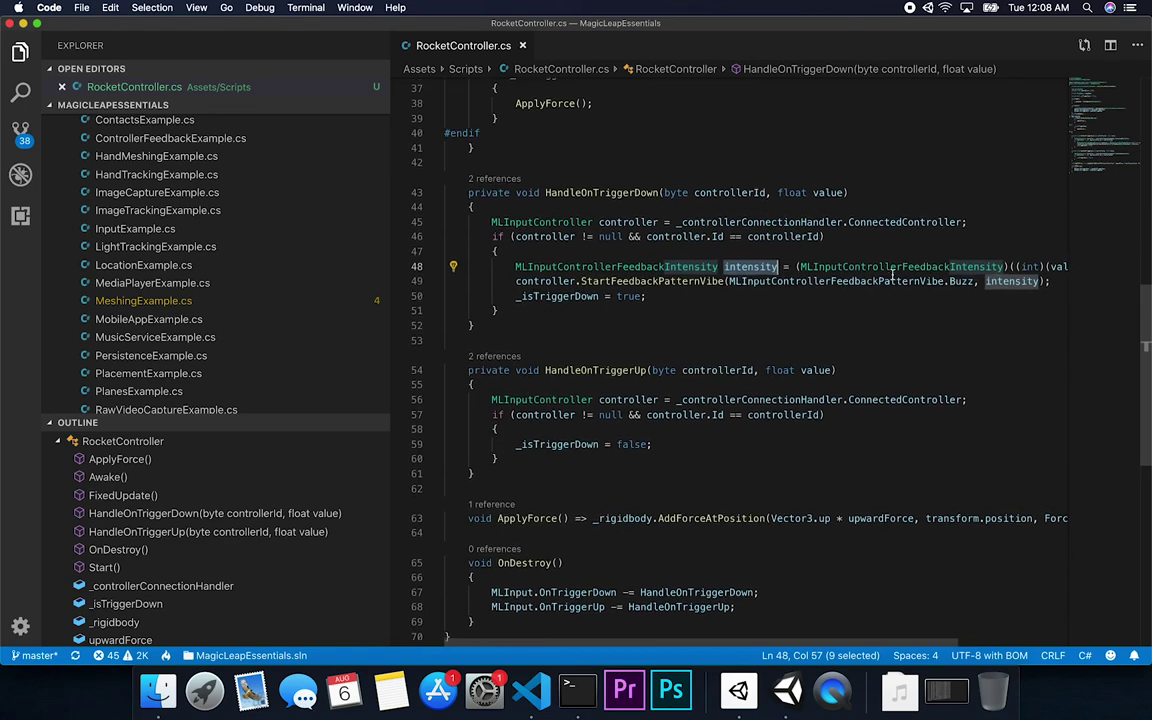
pyautogui.moveTo(509, 300); pyautogui.dragTo(521, 300)
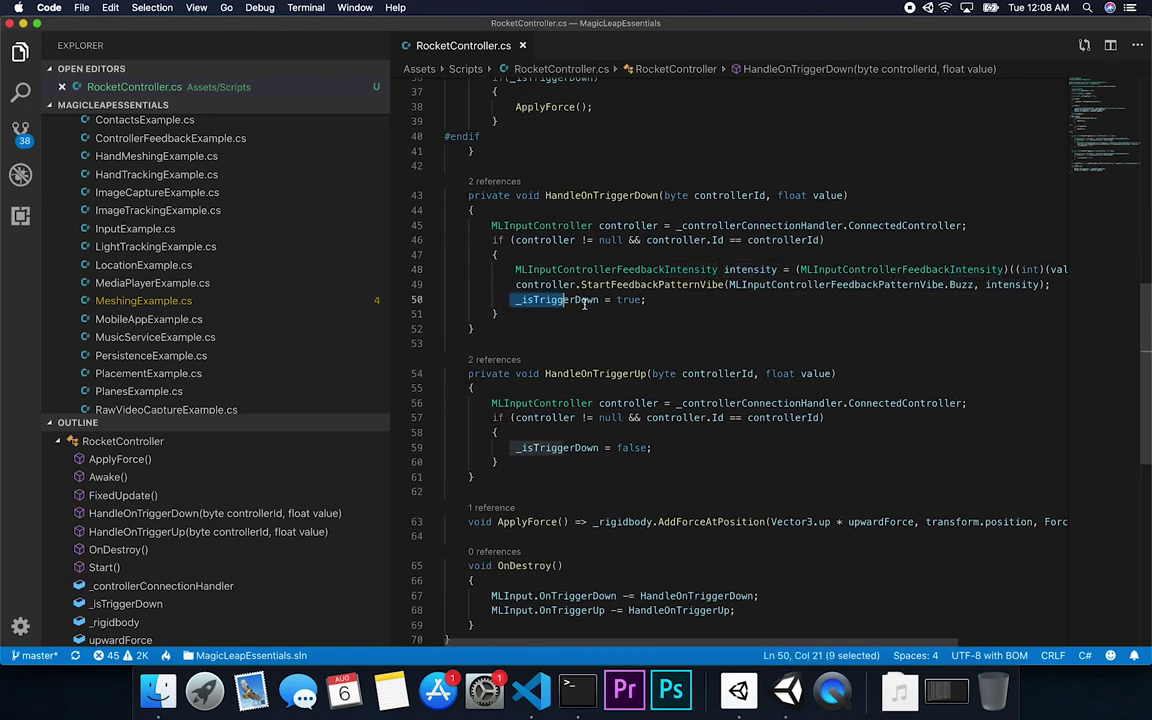
pyautogui.moveTo(640, 300); pyautogui.dragTo(628, 300)
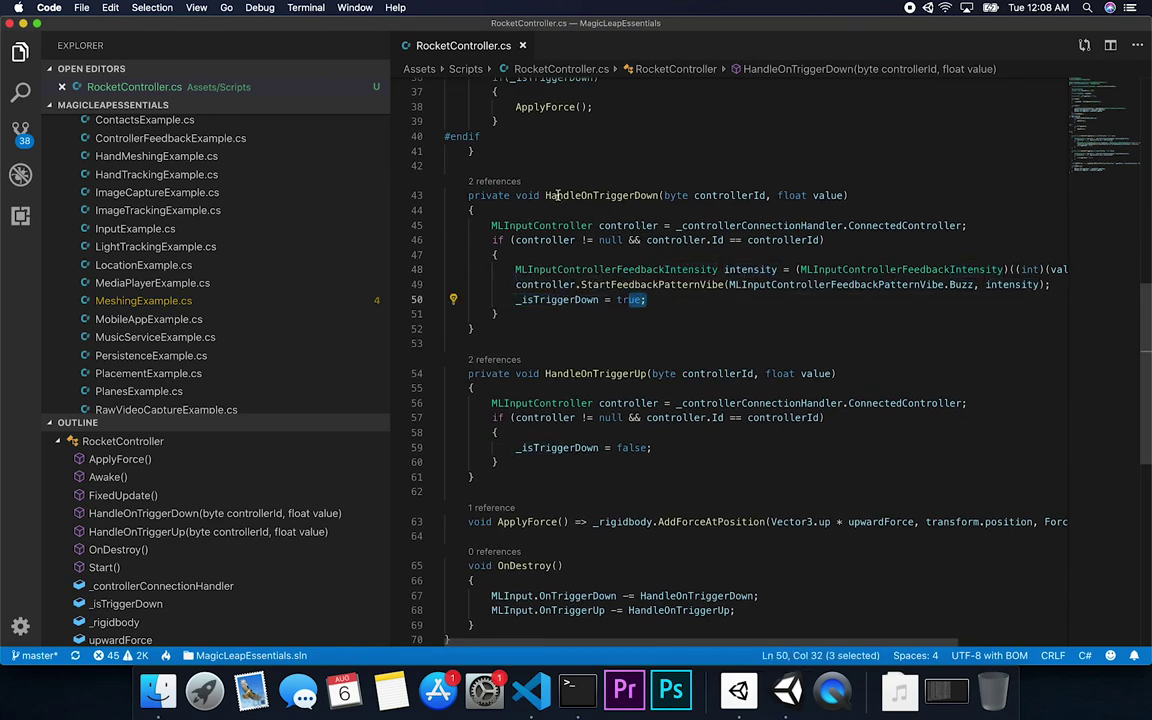
# - Highlight the down handler's connected-controller lookup, its vibration call, and the _isTriggerDown flag
pyautogui.moveTo(549, 196)
pyautogui.moveTo(489, 225); pyautogui.dragTo(497, 242)
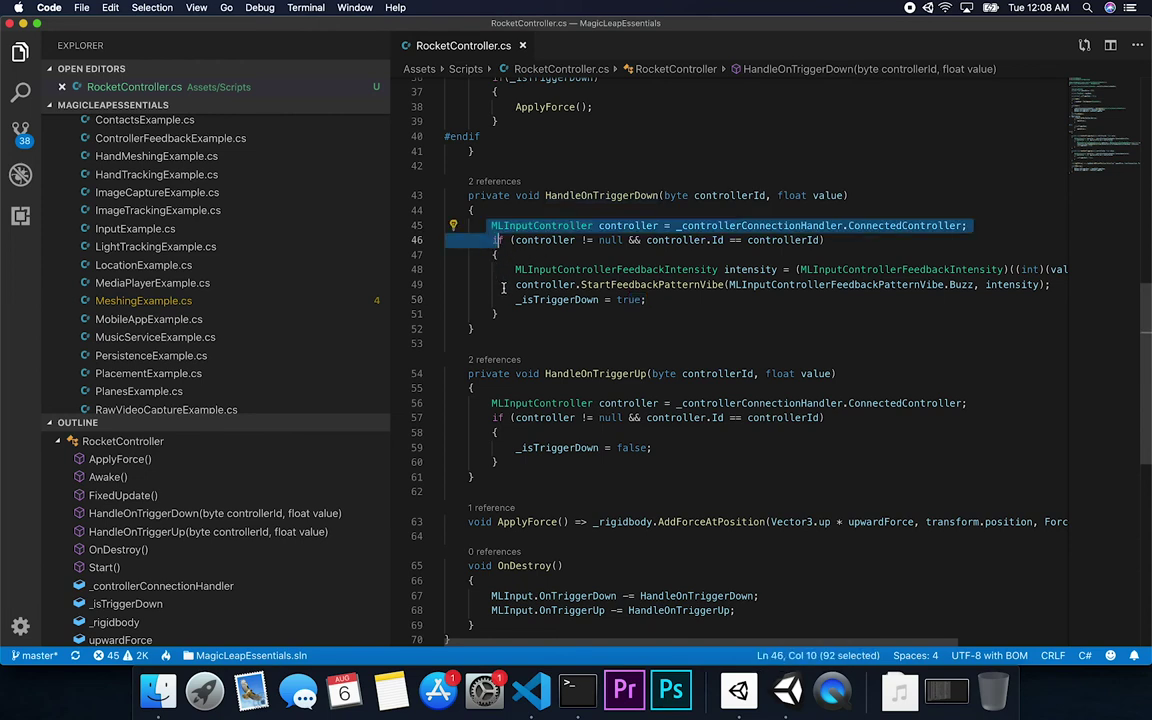
pyautogui.moveTo(633, 286)
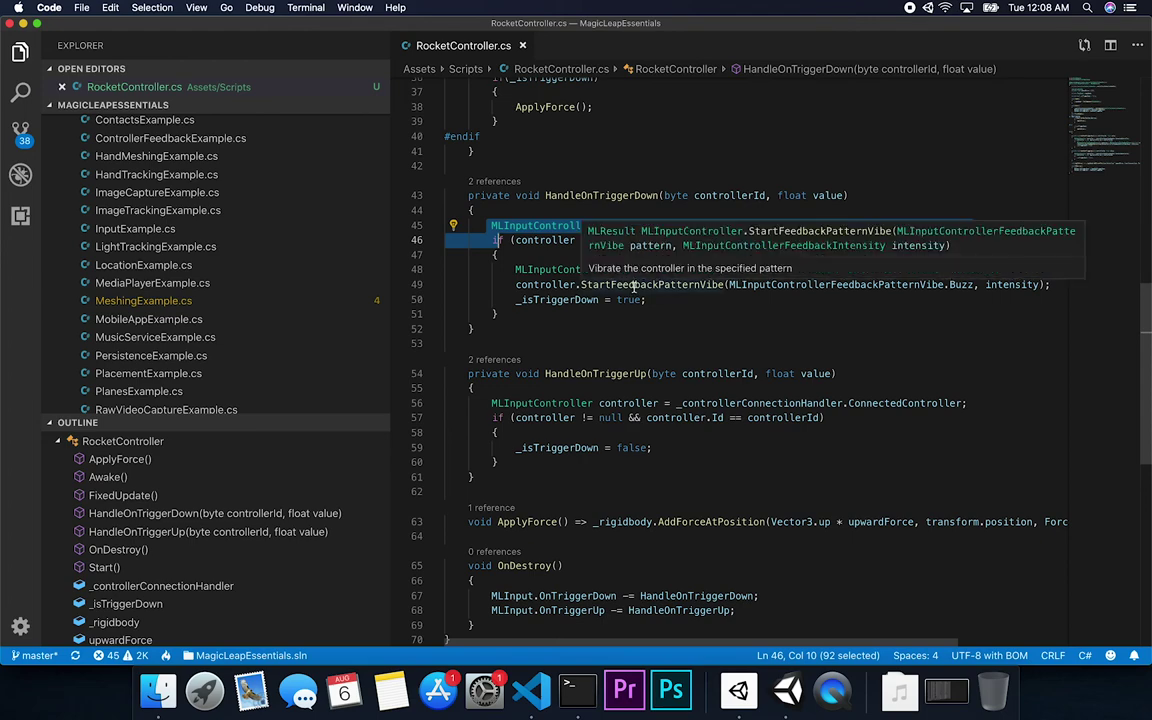
pyautogui.doubleClick(633, 285)
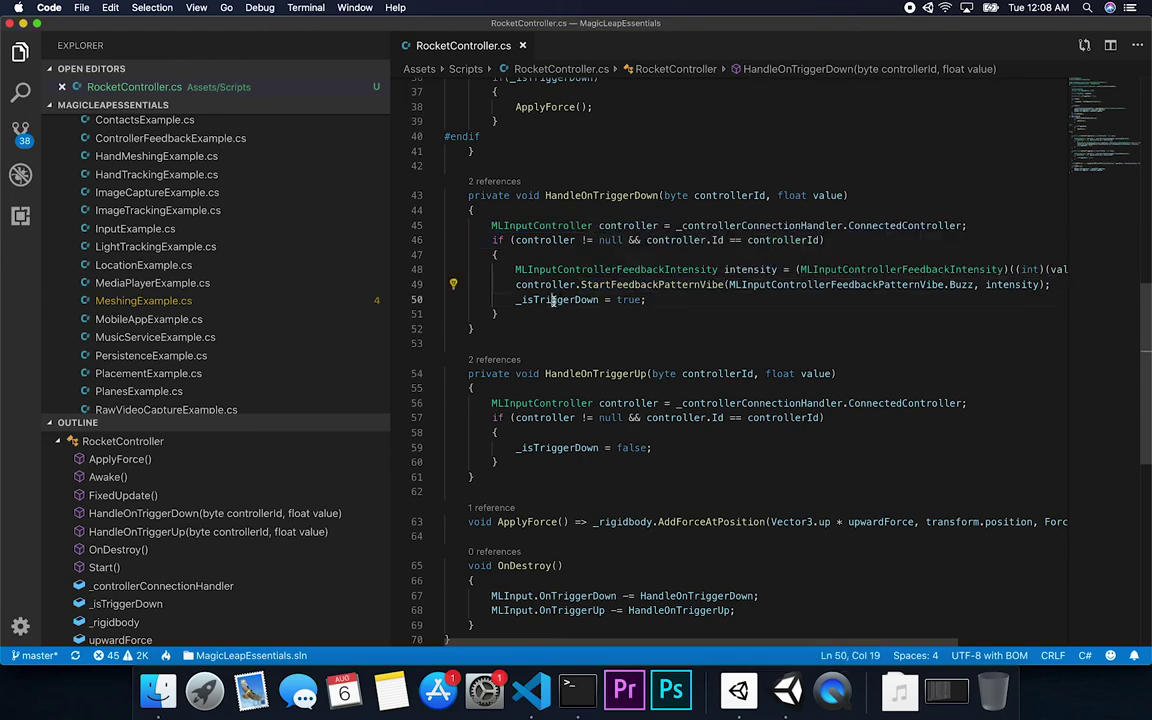
pyautogui.doubleClick(555, 300)
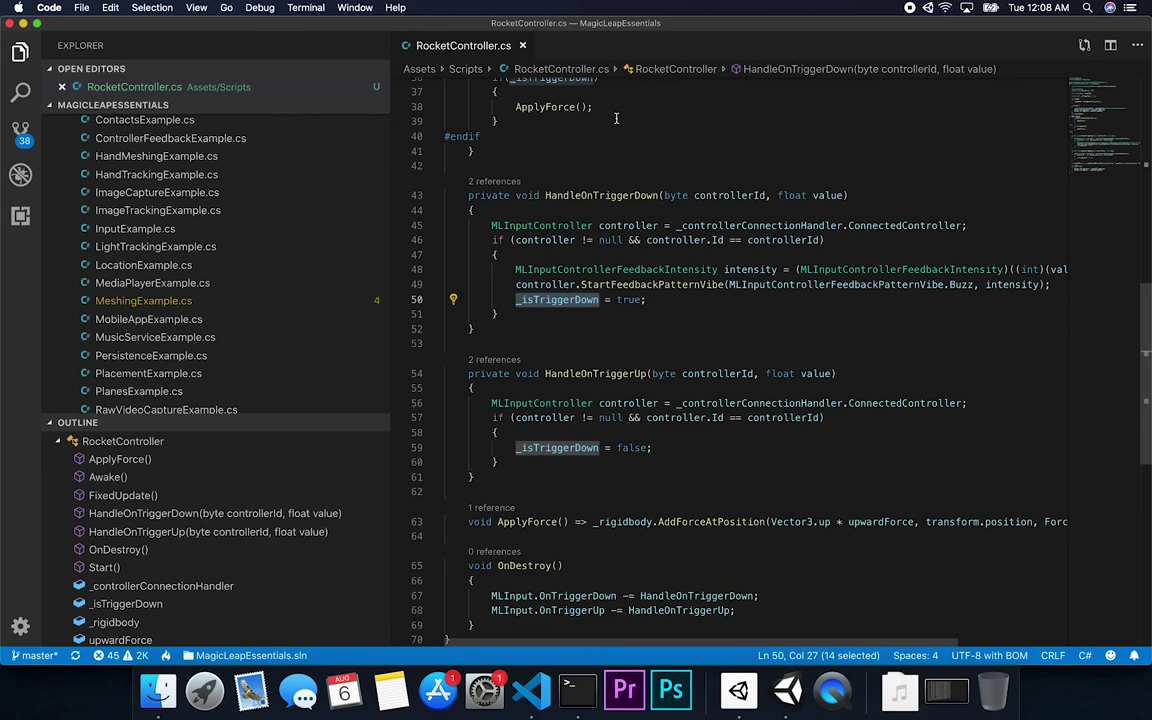
pyautogui.moveTo(510, 106); pyautogui.dragTo(500, 121)
# - Highlight HandleOnTriggerUp's connected-controller lookup and the trigger flag being reset to false
pyautogui.scroll(2, 655, 171)
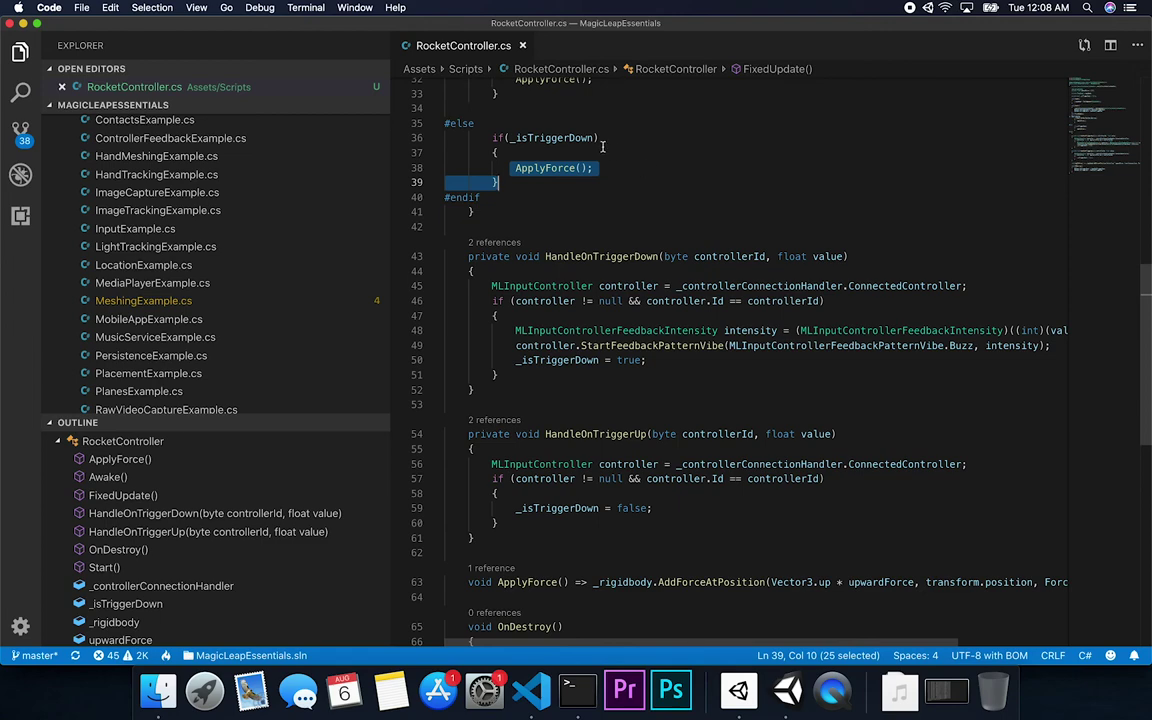
pyautogui.scroll(-3, 632, 320)
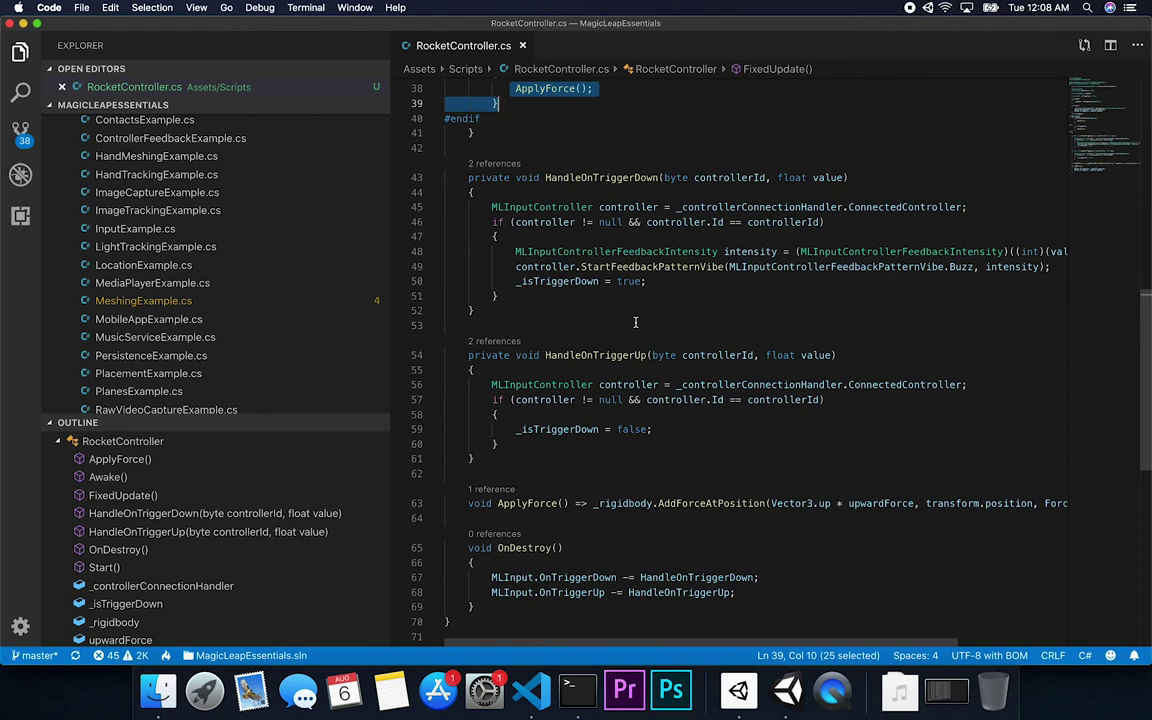
pyautogui.moveTo(487, 384); pyautogui.dragTo(919, 384)
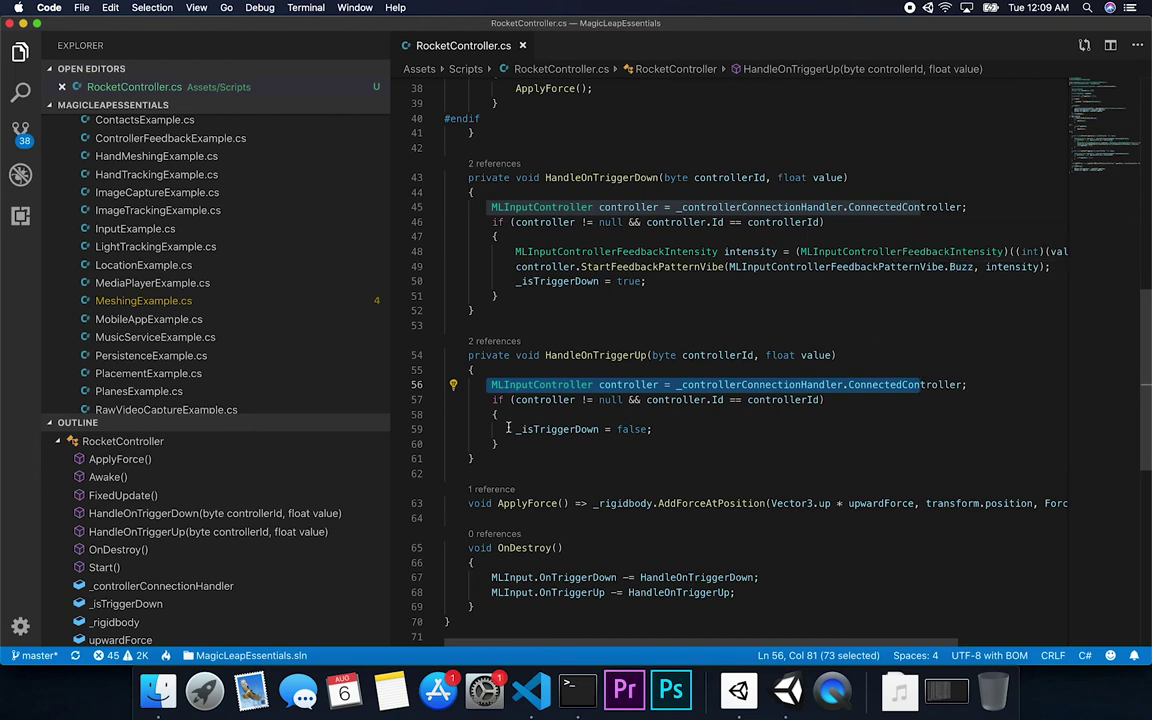
pyautogui.moveTo(516, 429); pyautogui.dragTo(538, 429)
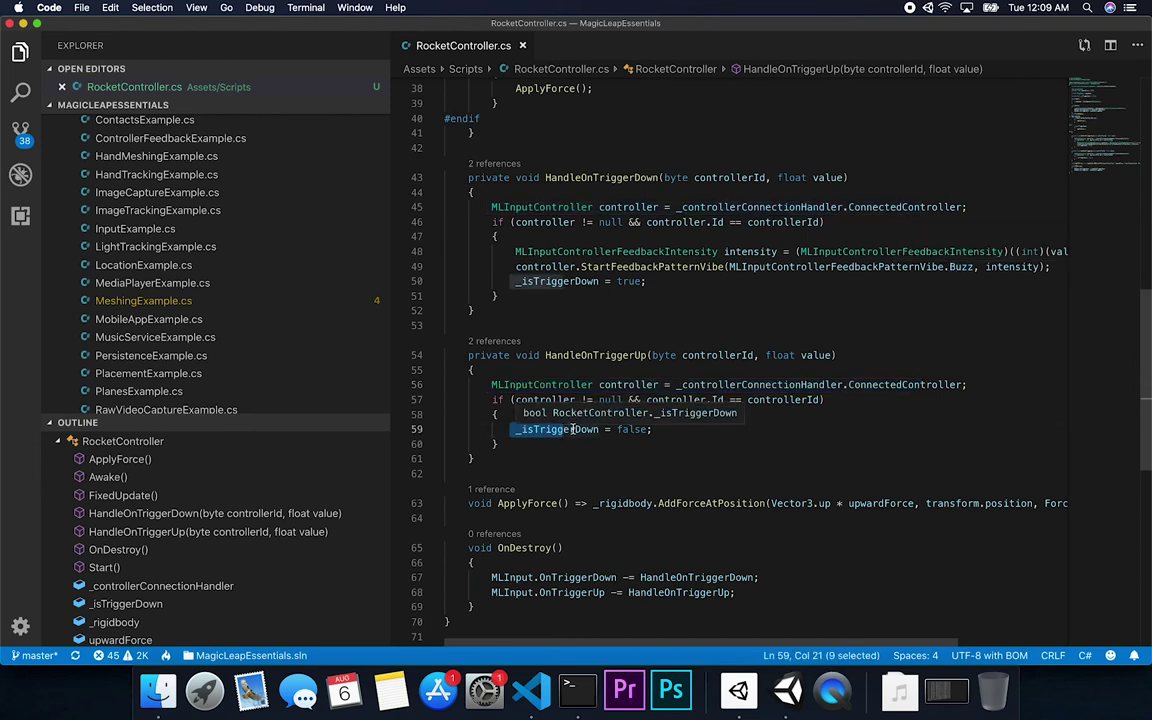
pyautogui.click(633, 429)
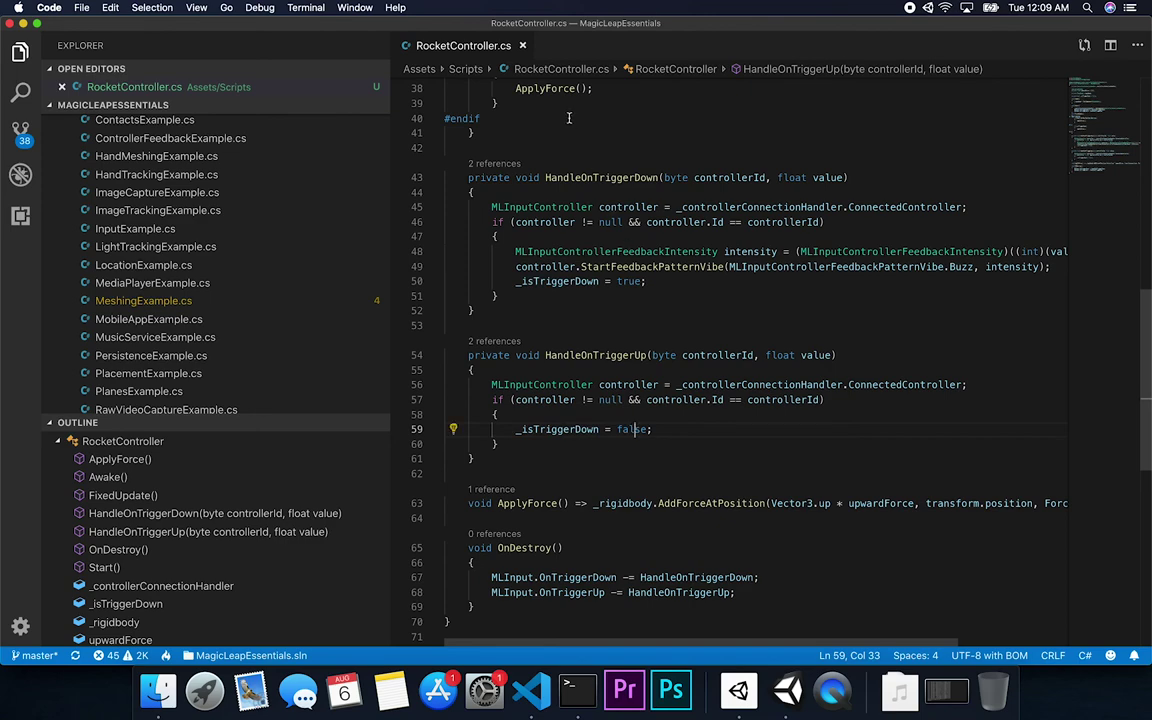
# - Show the ApplyForce call's other use and select both trigger handler methods together
pyautogui.doubleClick(557, 89)
pyautogui.scroll(-2, 698, 352)
pyautogui.scroll(1, 698, 351)
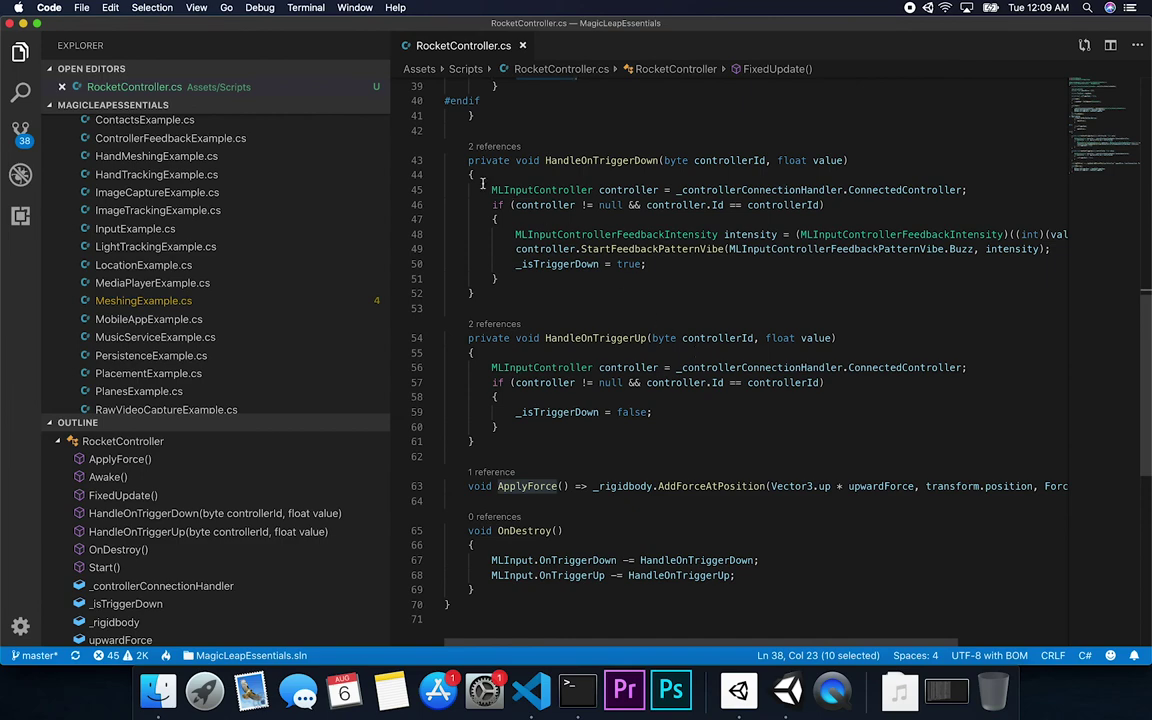
pyautogui.moveTo(459, 161); pyautogui.dragTo(494, 438)
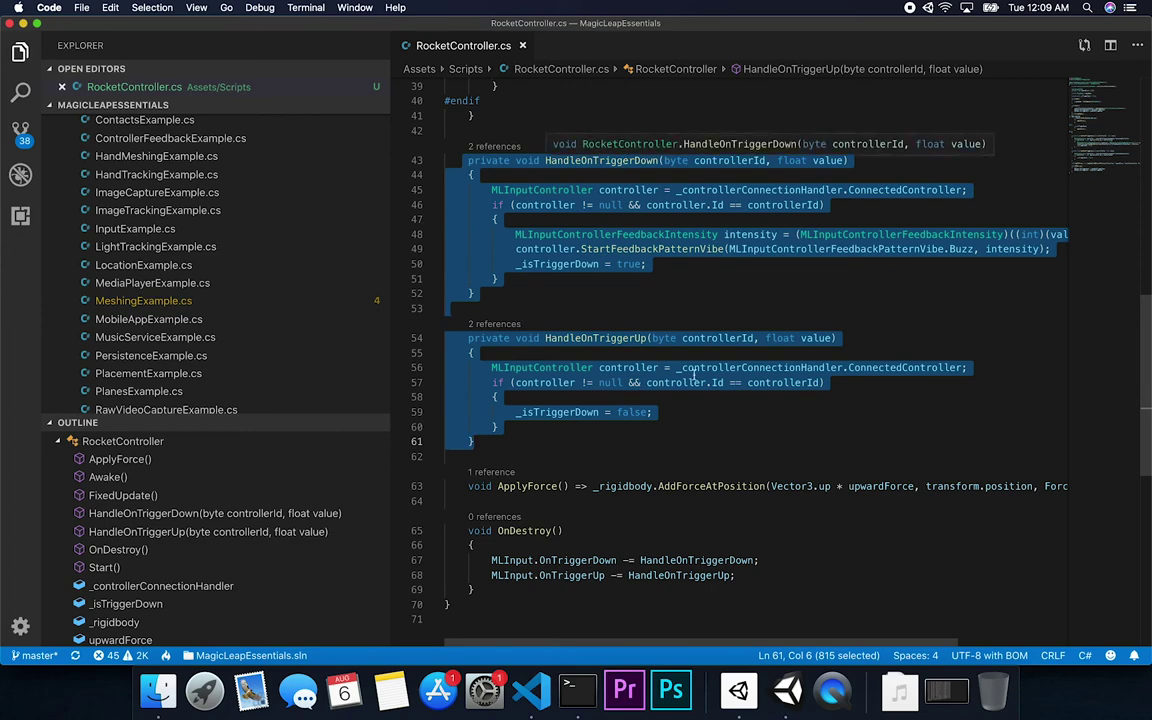
pyautogui.scroll(-1, 725, 433)
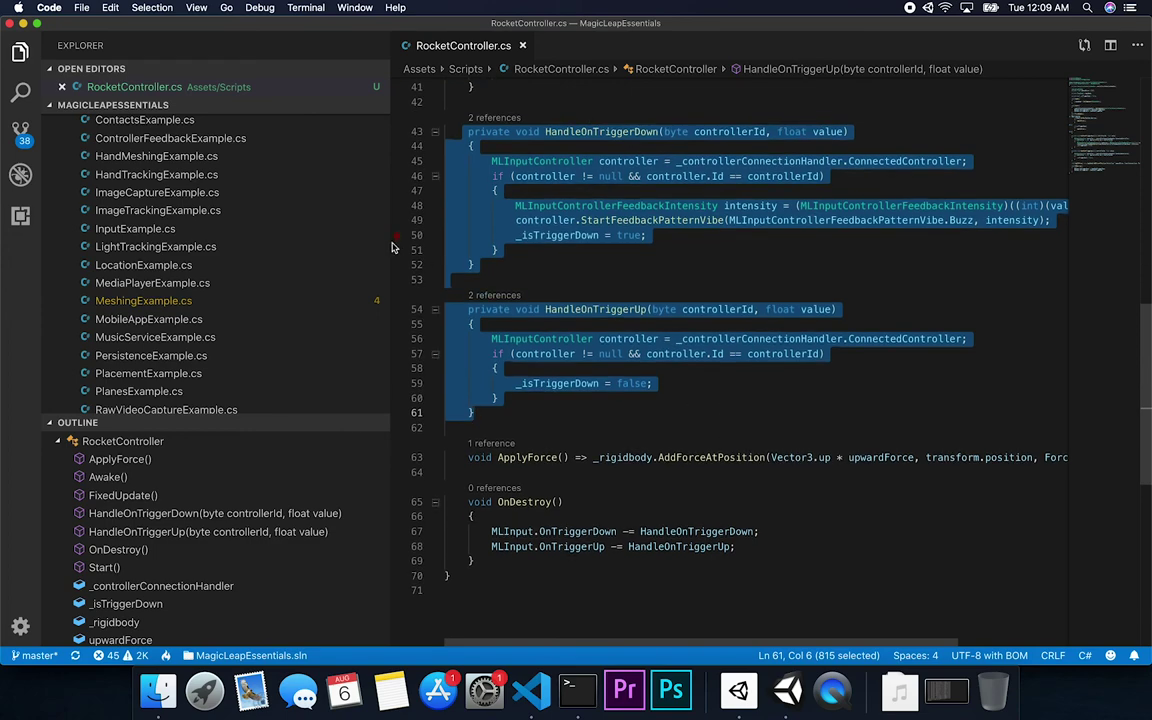
# - Narrow the Explorer sidebar, then examine _rigidbody, AddForceAtPosition and its Vector3 force argument on line 63
pyautogui.moveTo(390, 222); pyautogui.dragTo(261, 222)
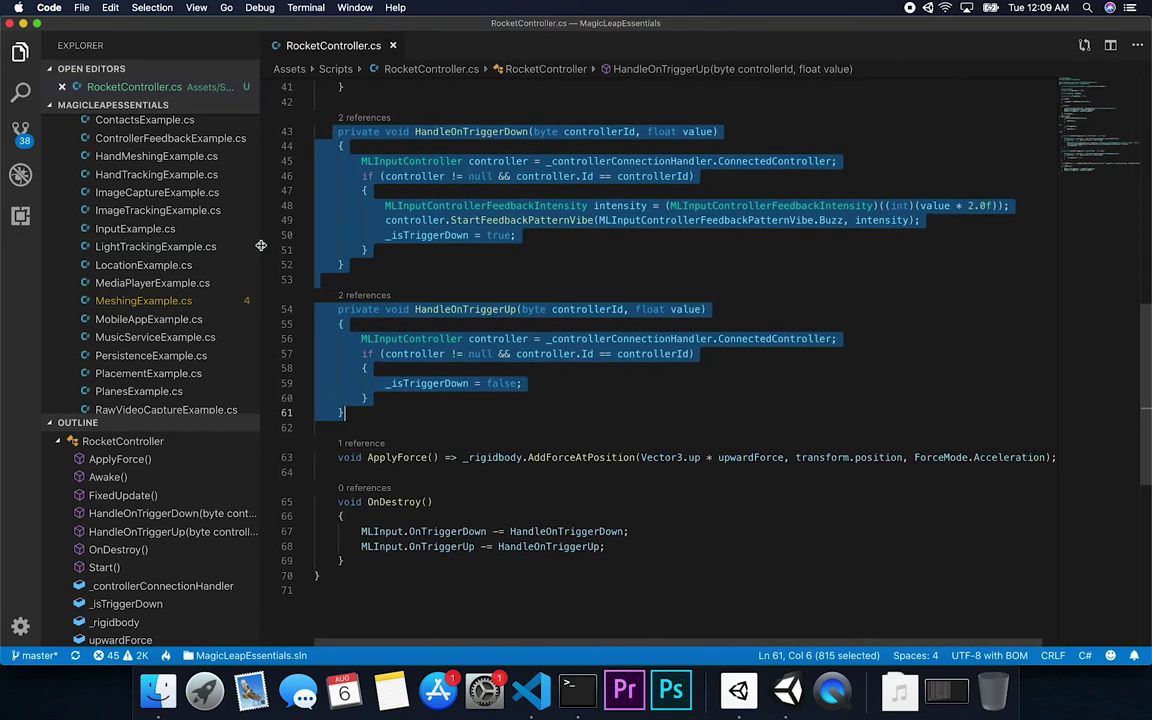
pyautogui.doubleClick(490, 458)
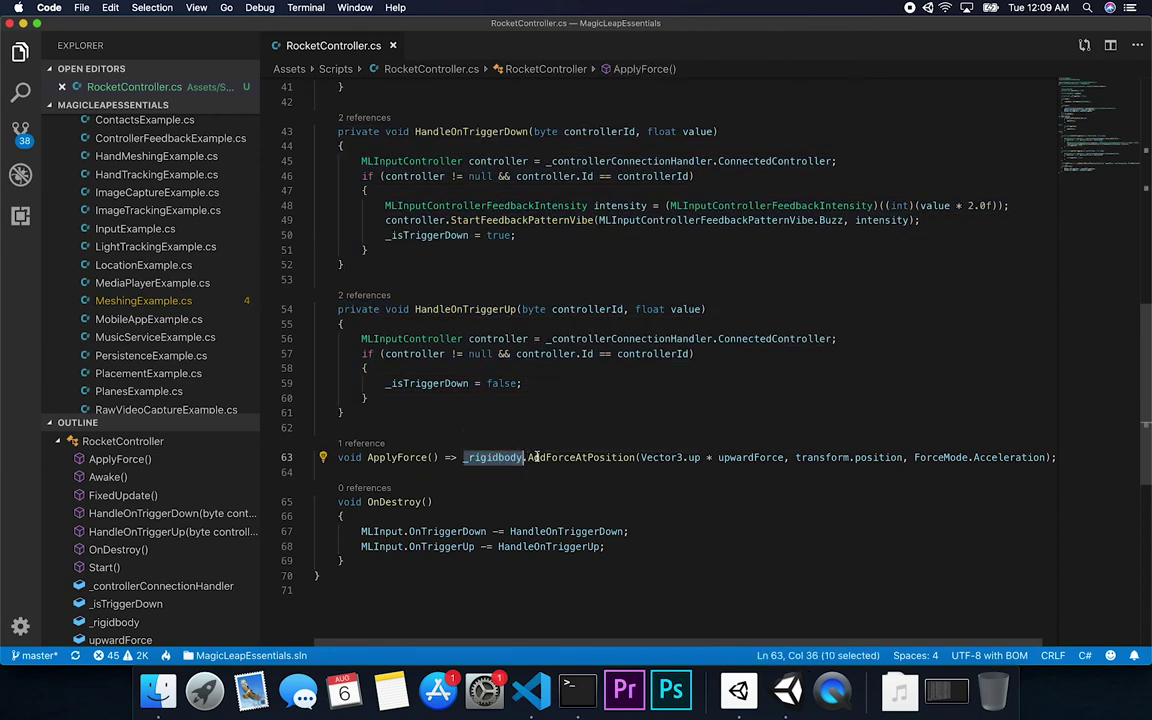
pyautogui.click(584, 457)
pyautogui.doubleClick(492, 458)
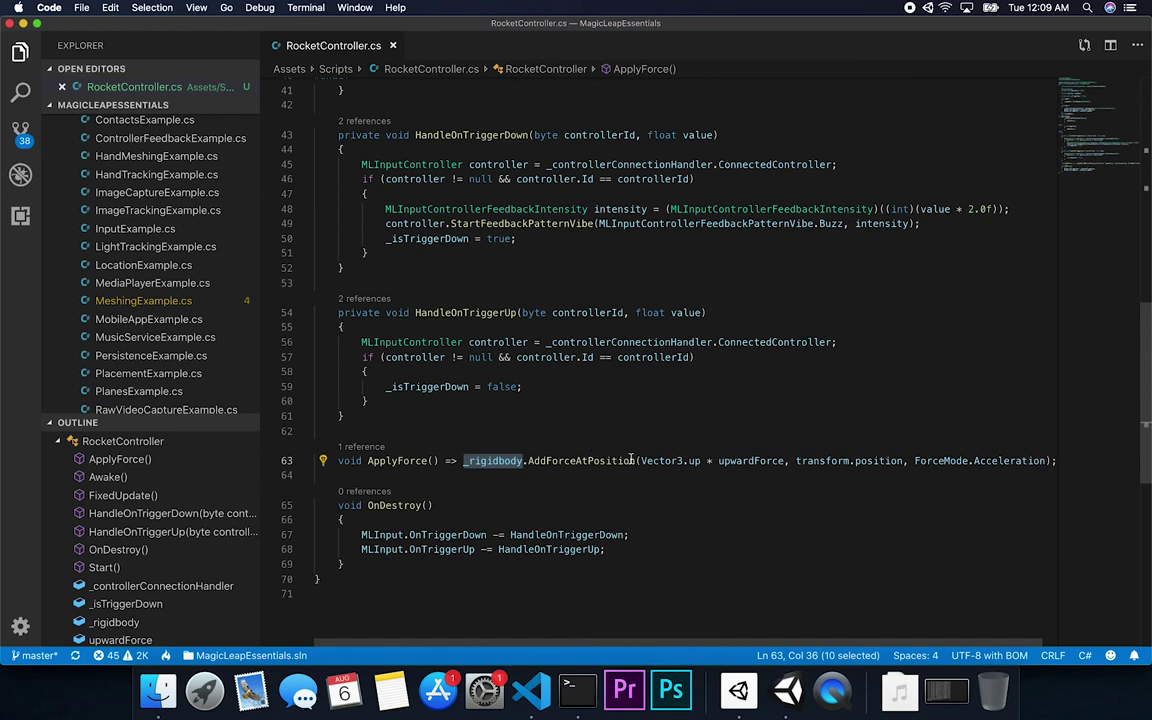
pyautogui.moveTo(641, 461); pyautogui.dragTo(746, 461)
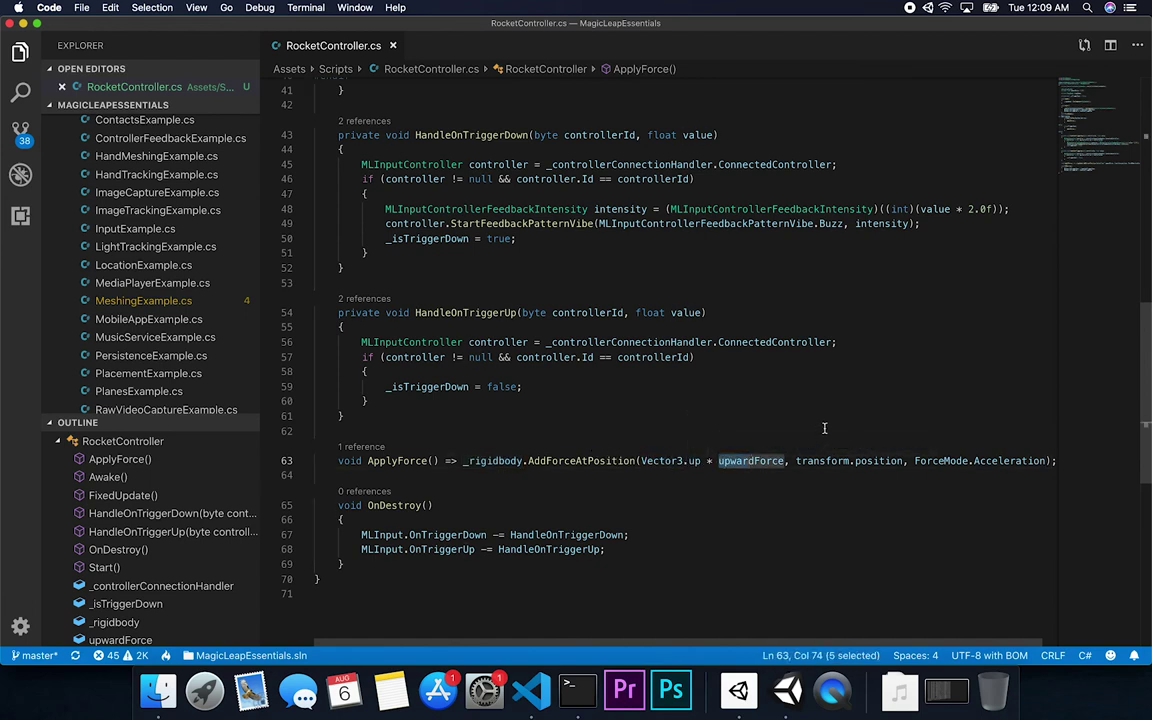
pyautogui.scroll(10, 708, 260)
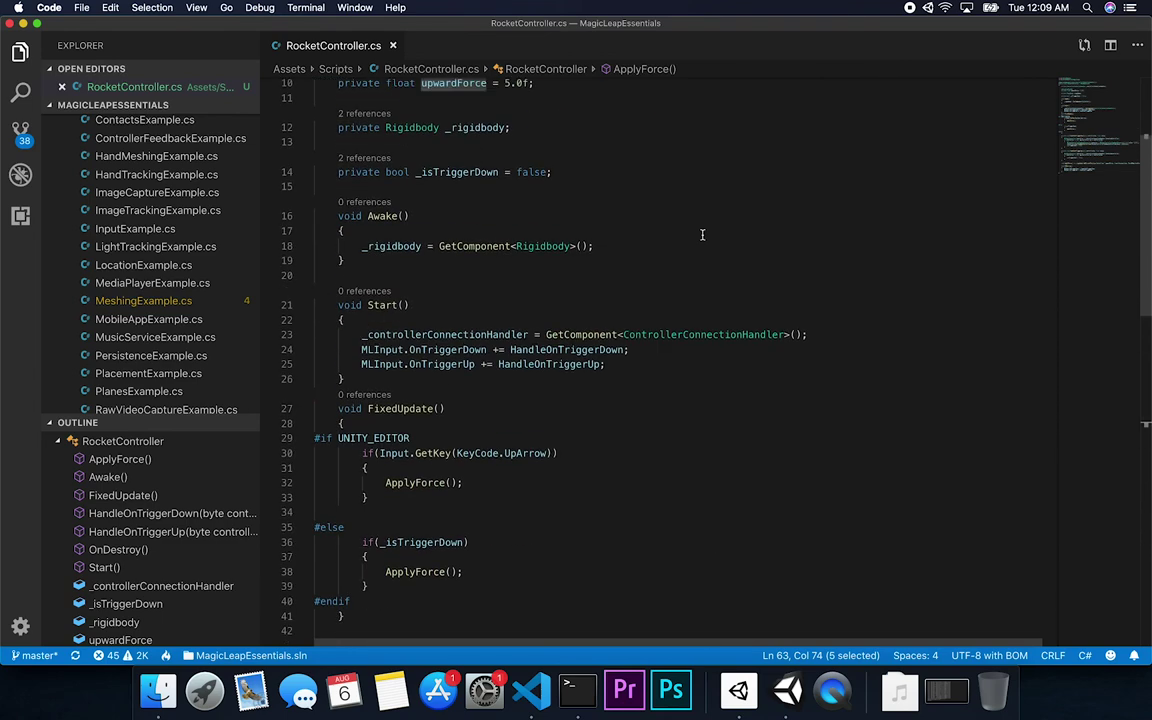
pyautogui.scroll(-10, 701, 366)
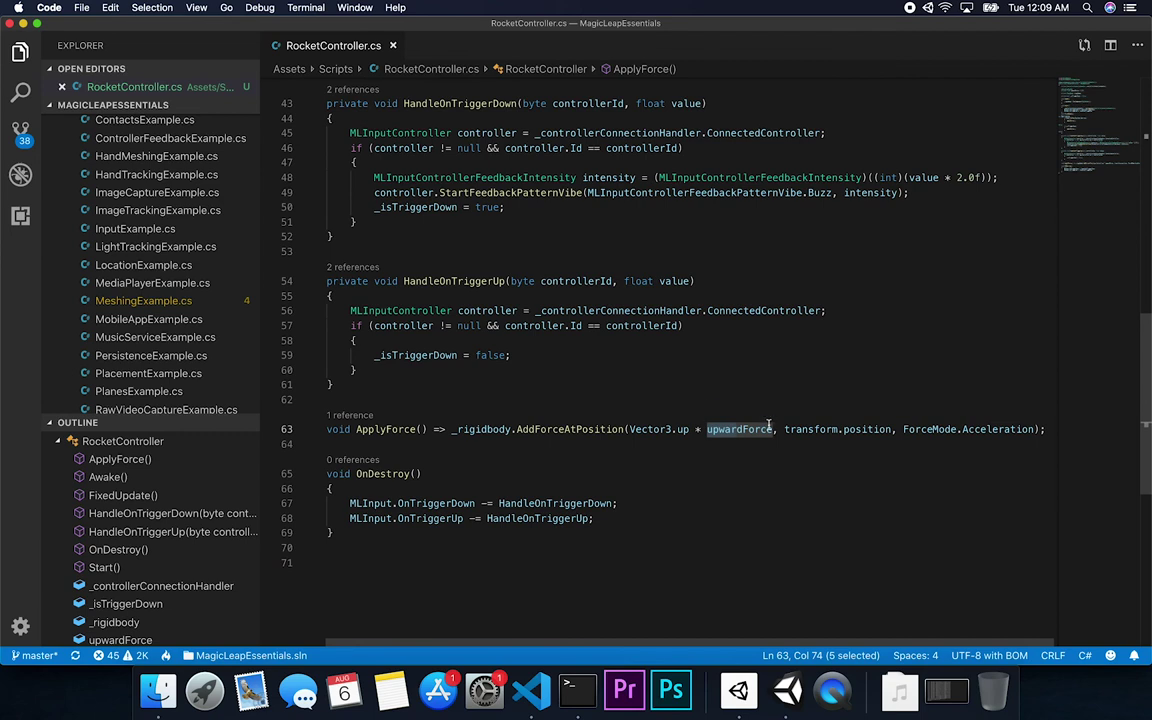
pyautogui.moveTo(621, 430)
pyautogui.moveTo(786, 429); pyautogui.dragTo(829, 429)
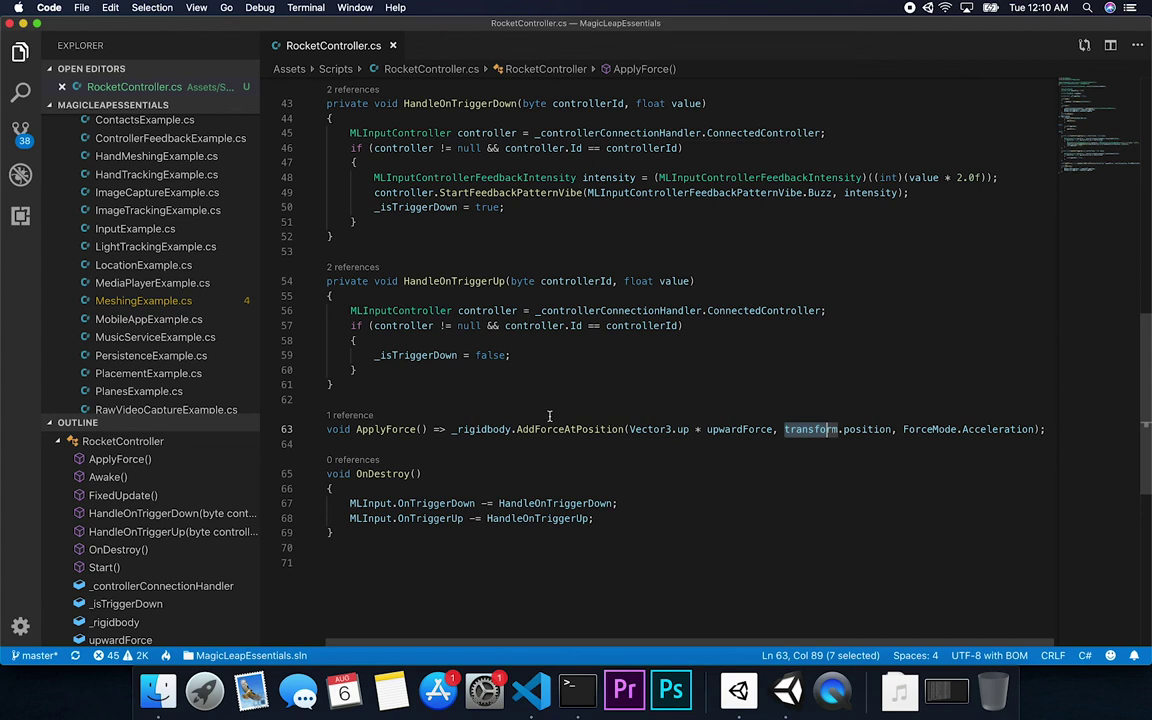
pyautogui.moveTo(546, 429)
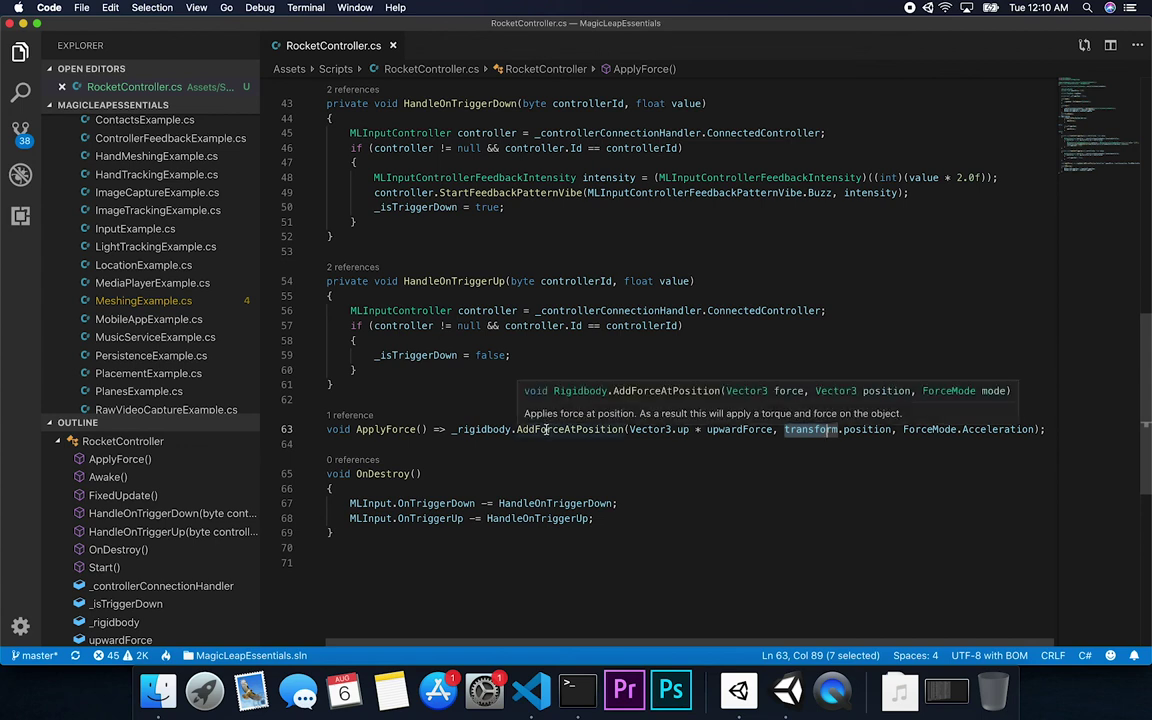
pyautogui.moveTo(818, 429); pyautogui.dragTo(838, 430)
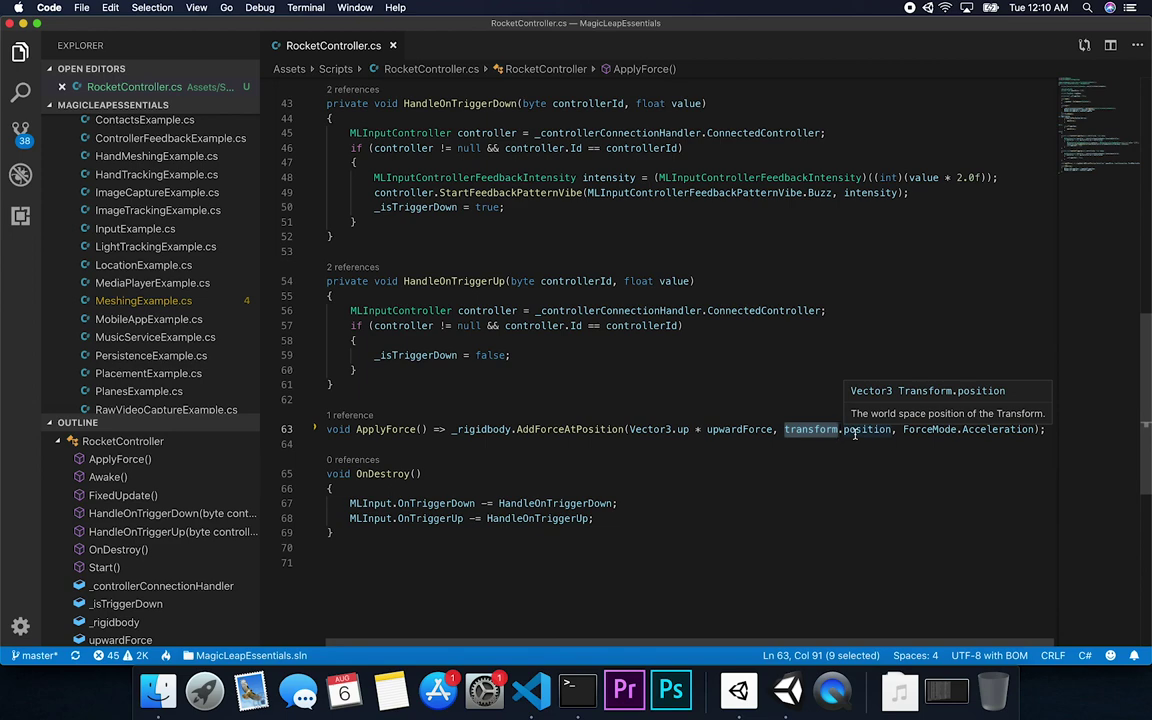
pyautogui.hscroll(1, 855, 433)
pyautogui.scroll(1, 855, 433)
pyautogui.moveTo(897, 447); pyautogui.dragTo(924, 455)
pyautogui.doubleClick(992, 447)
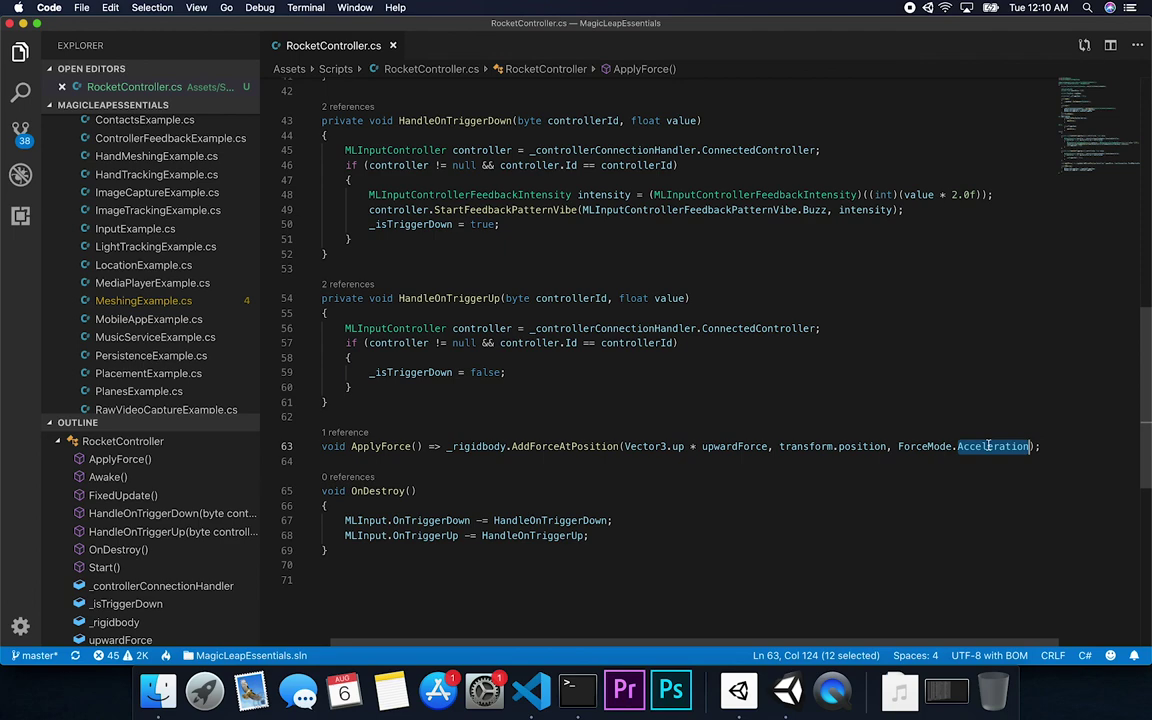
pyautogui.scroll(-3, 716, 370)
pyautogui.hscroll(-1, 716, 370)
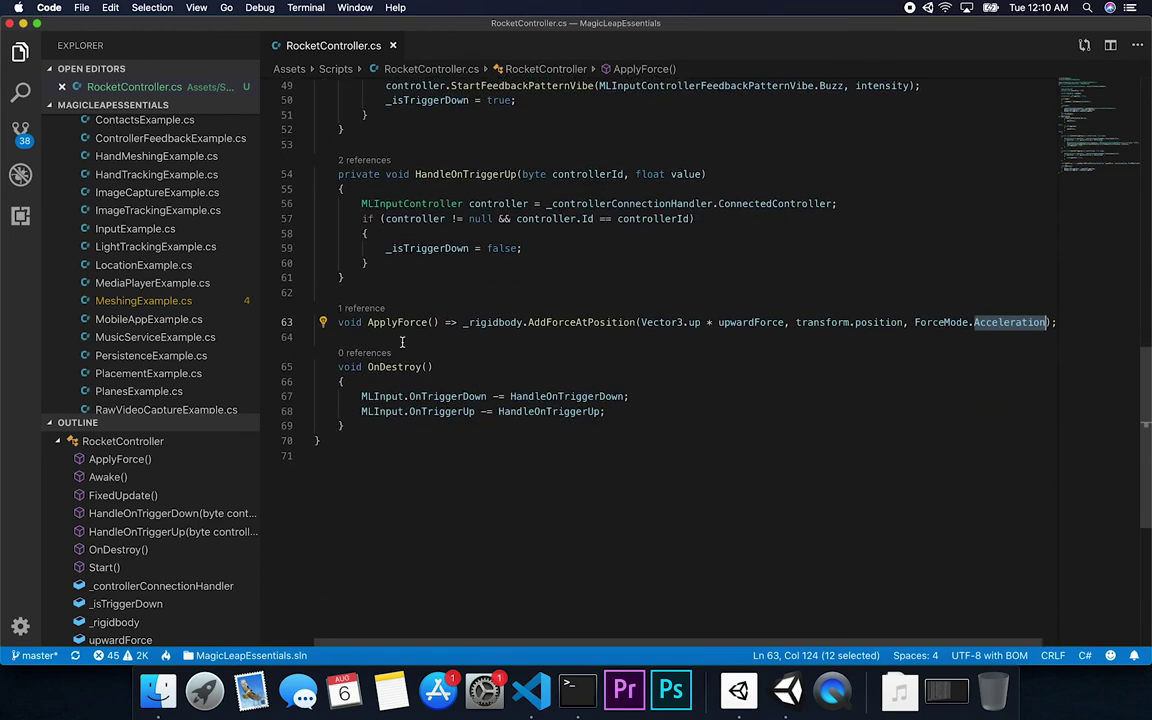
pyautogui.moveTo(331, 362); pyautogui.dragTo(346, 426)
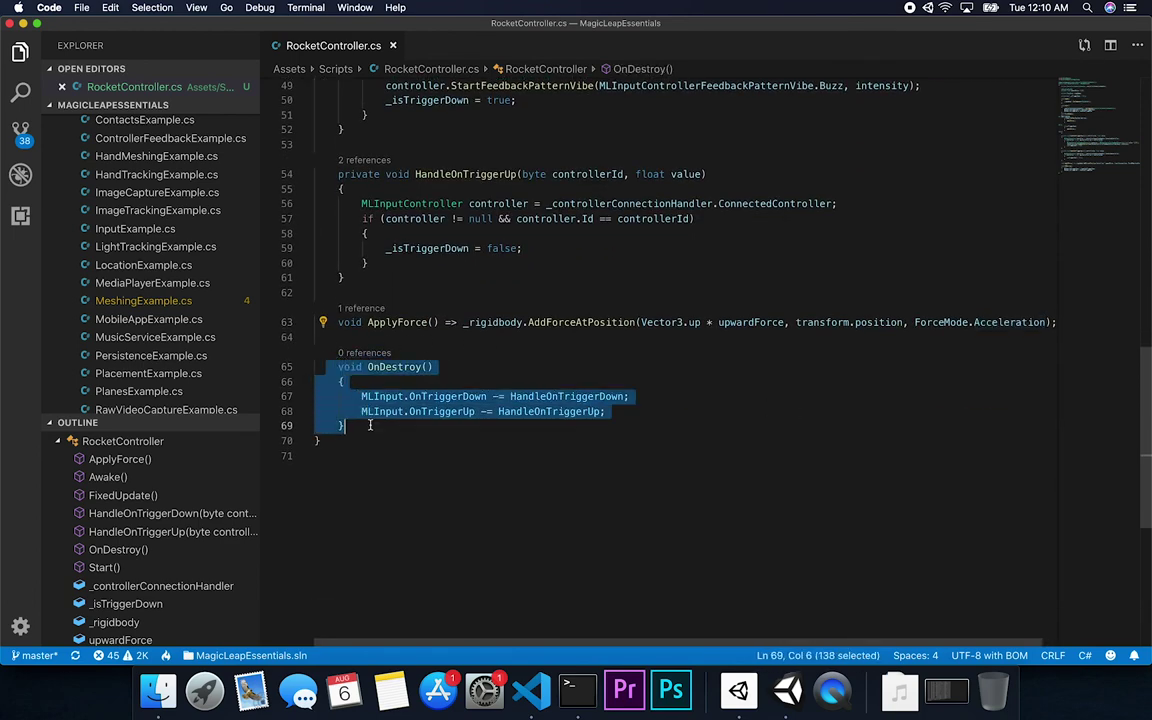
pyautogui.doubleClick(425, 398)
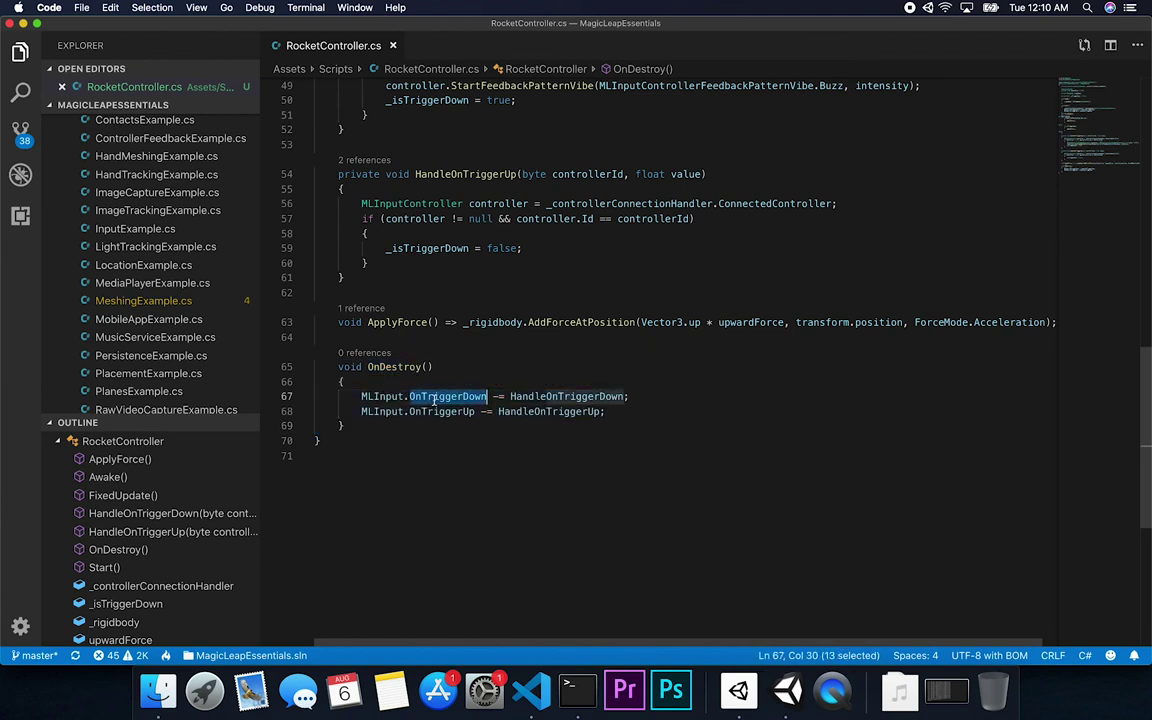
pyautogui.doubleClick(519, 398)
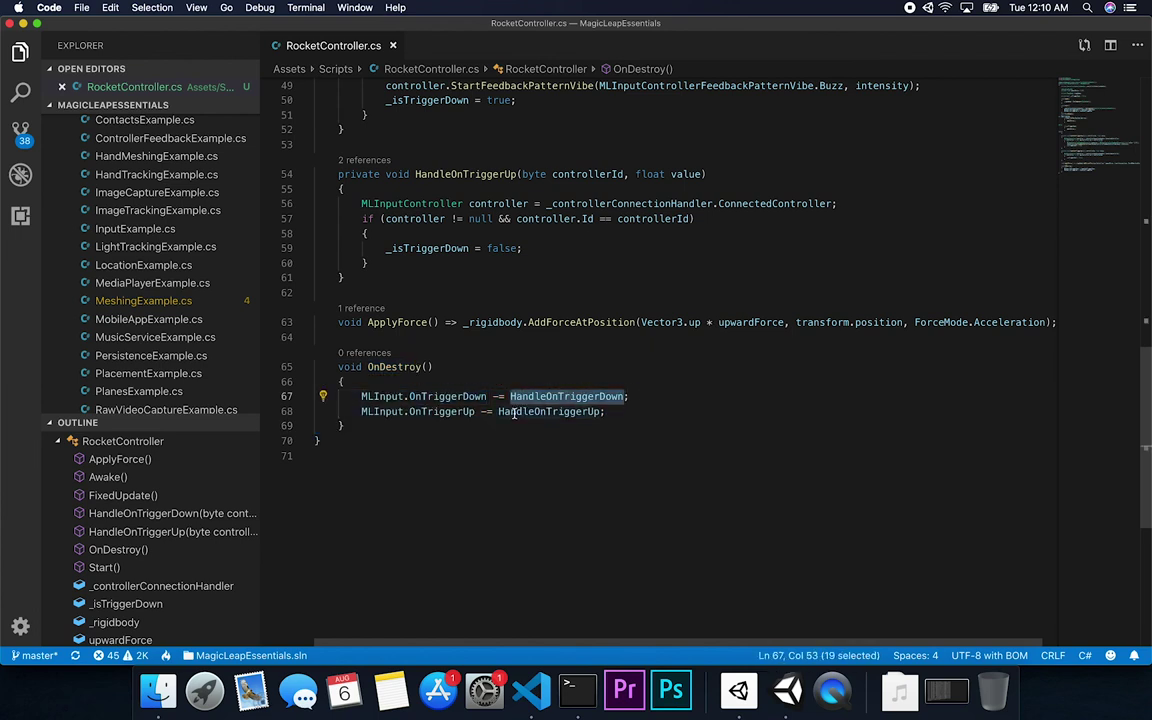
pyautogui.moveTo(514, 413)
pyautogui.moveTo(409, 397)
pyautogui.click(381, 367)
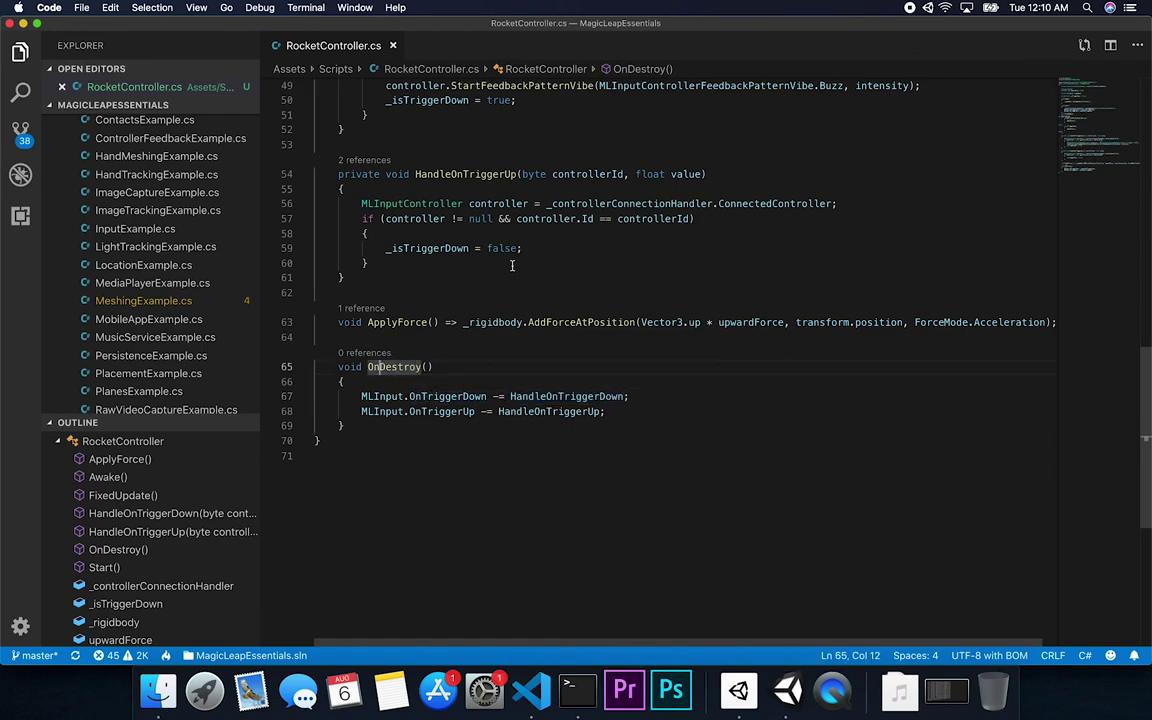
pyautogui.scroll(15, 510, 264)
pyautogui.scroll(1, 512, 265)
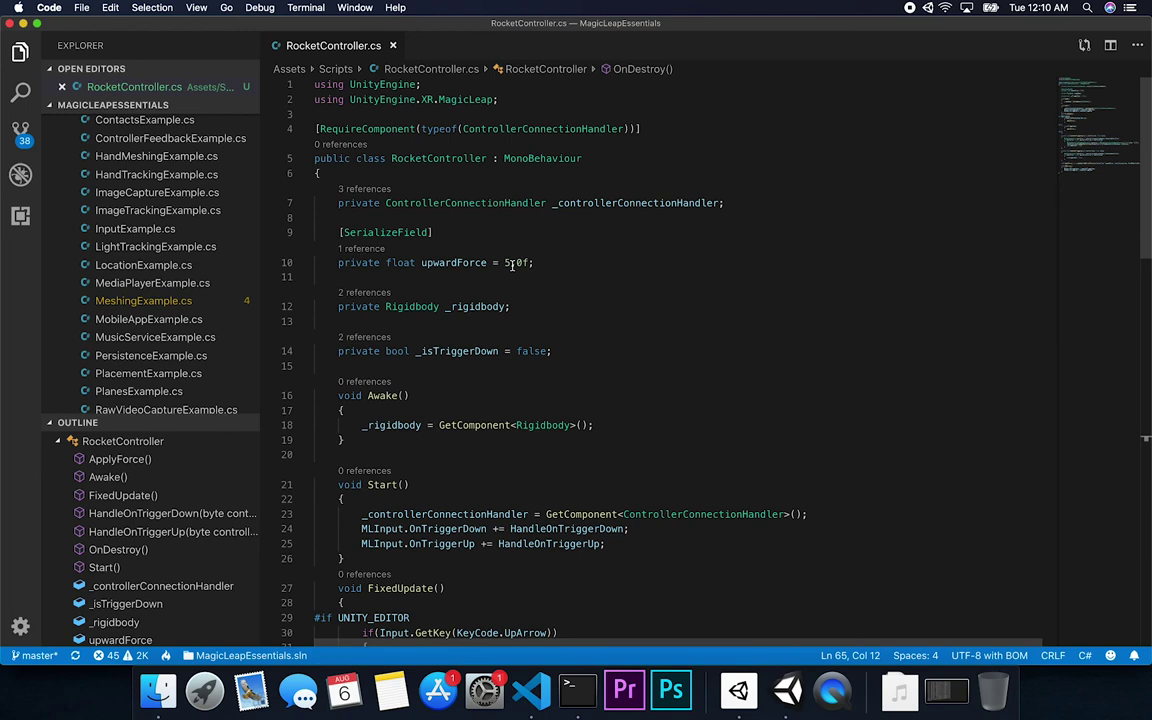